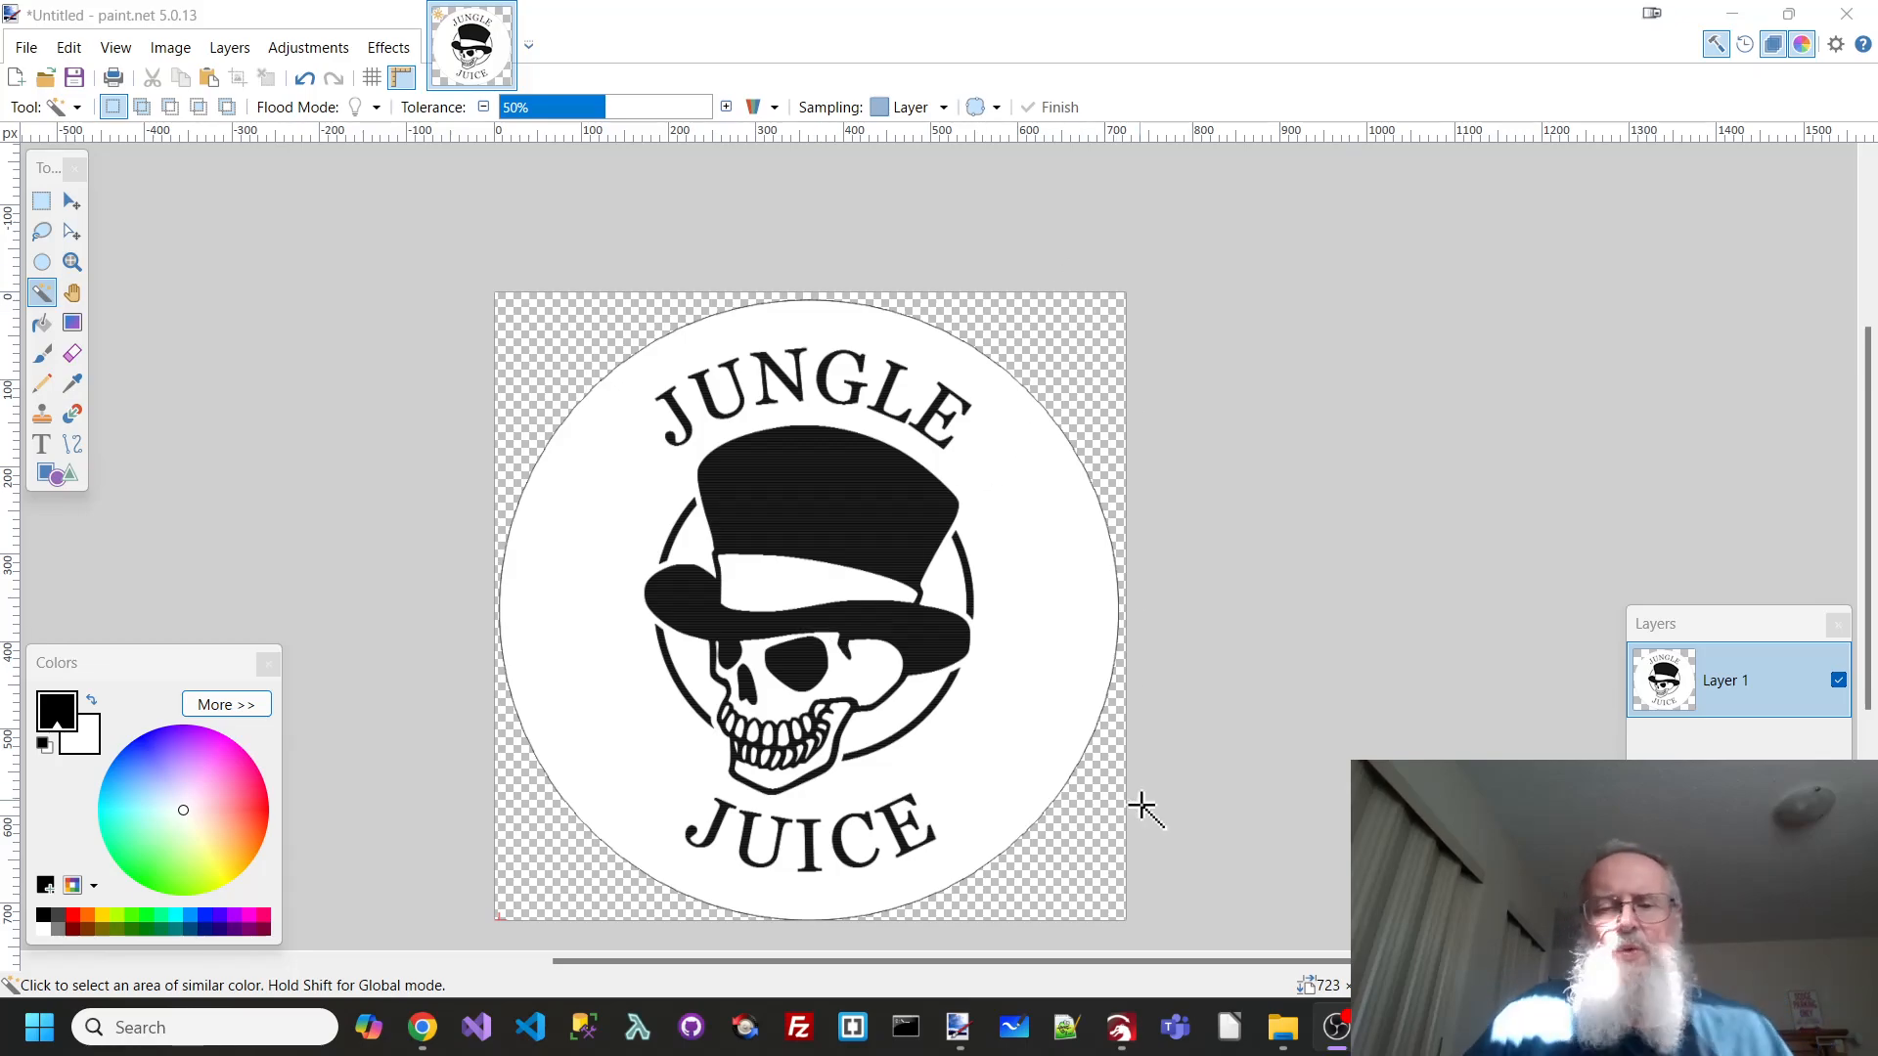
- Switch to LightBurn and import SkullTopHat.jpg from the Free Art folder onto the workspace beside the circle
left_click(1118, 1045)
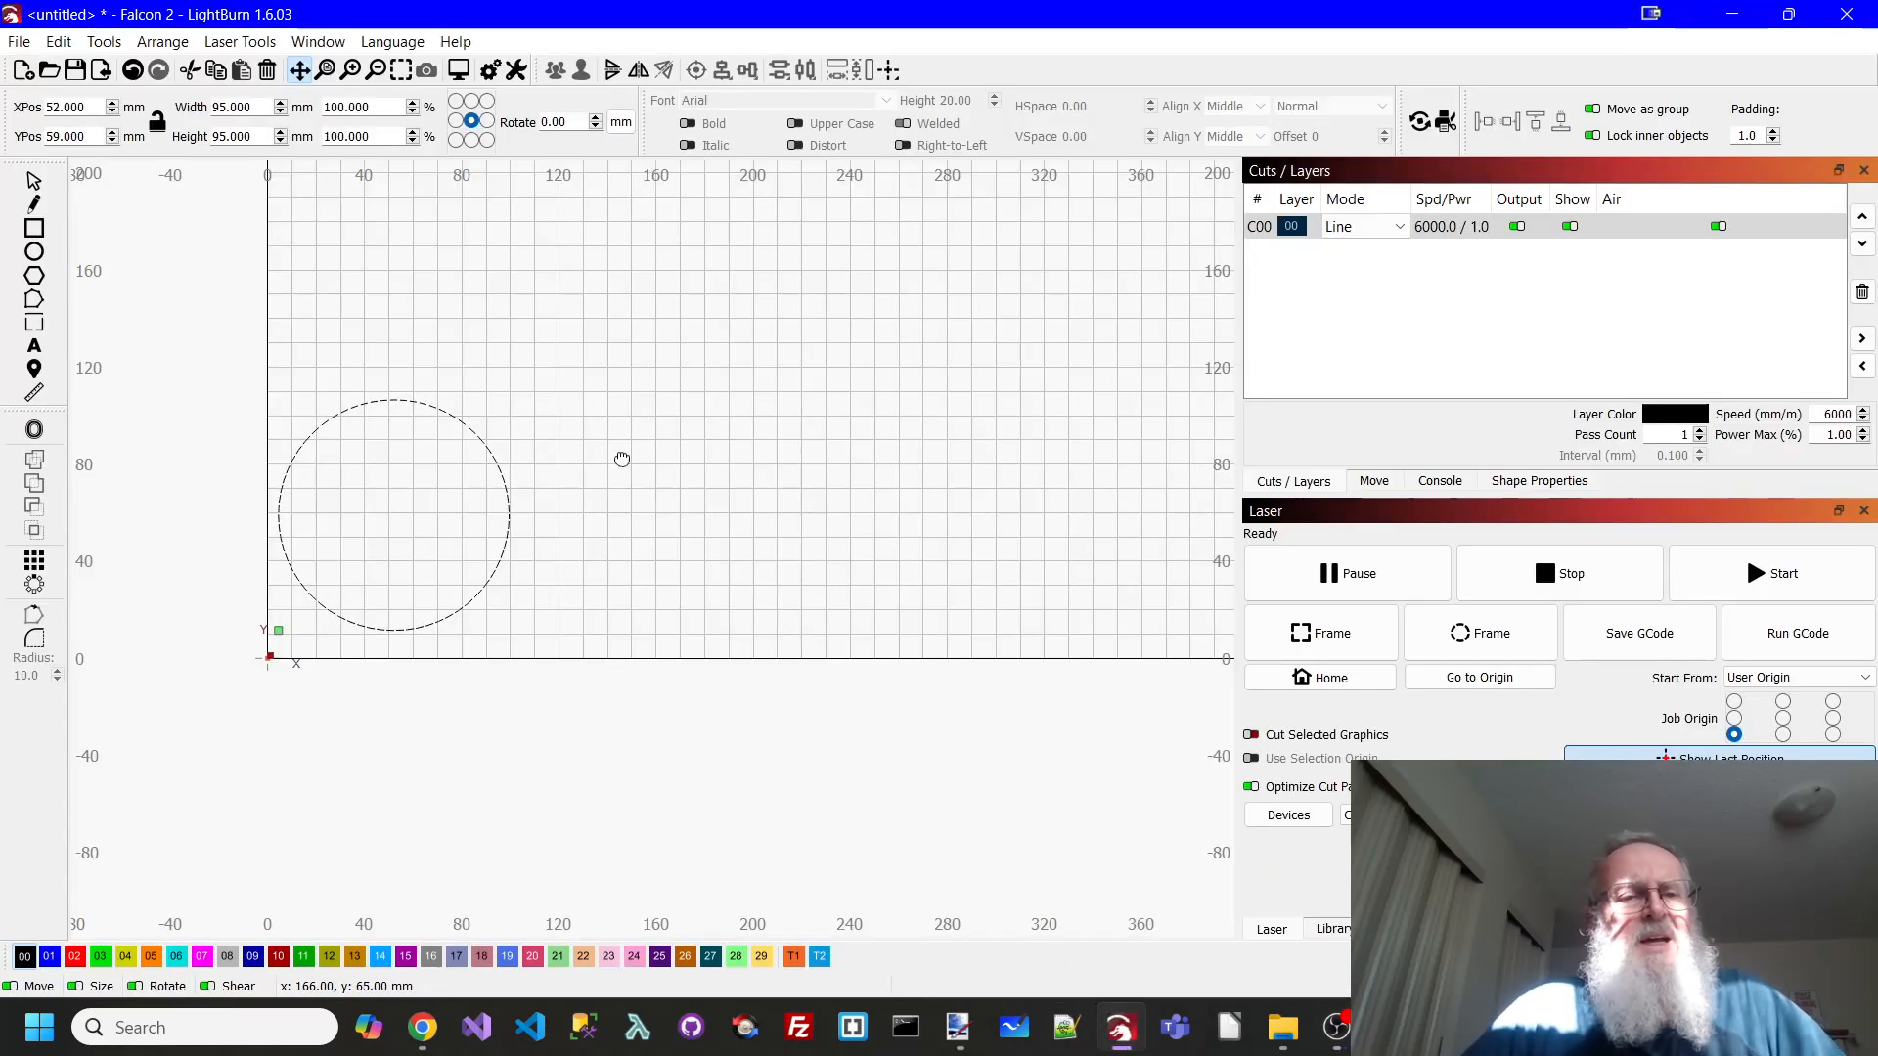
left_click(32, 184)
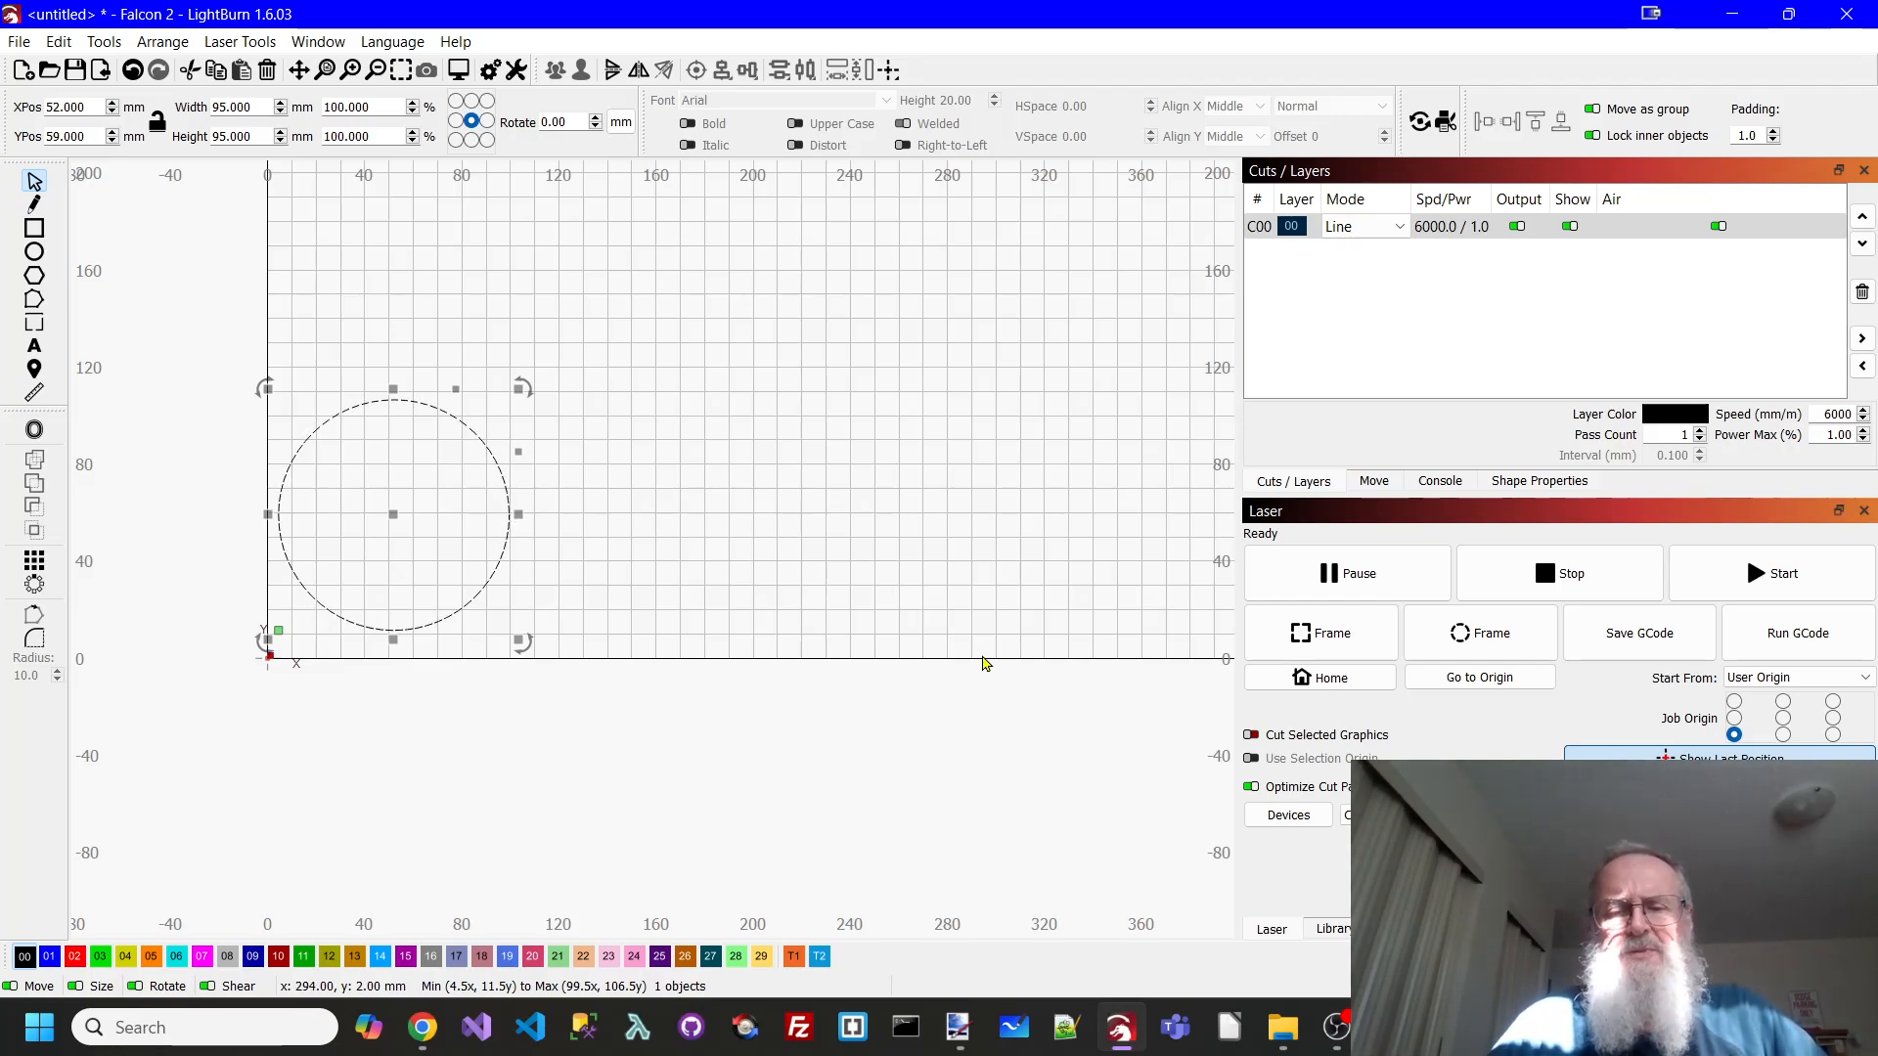
mouse_move(1286, 1043)
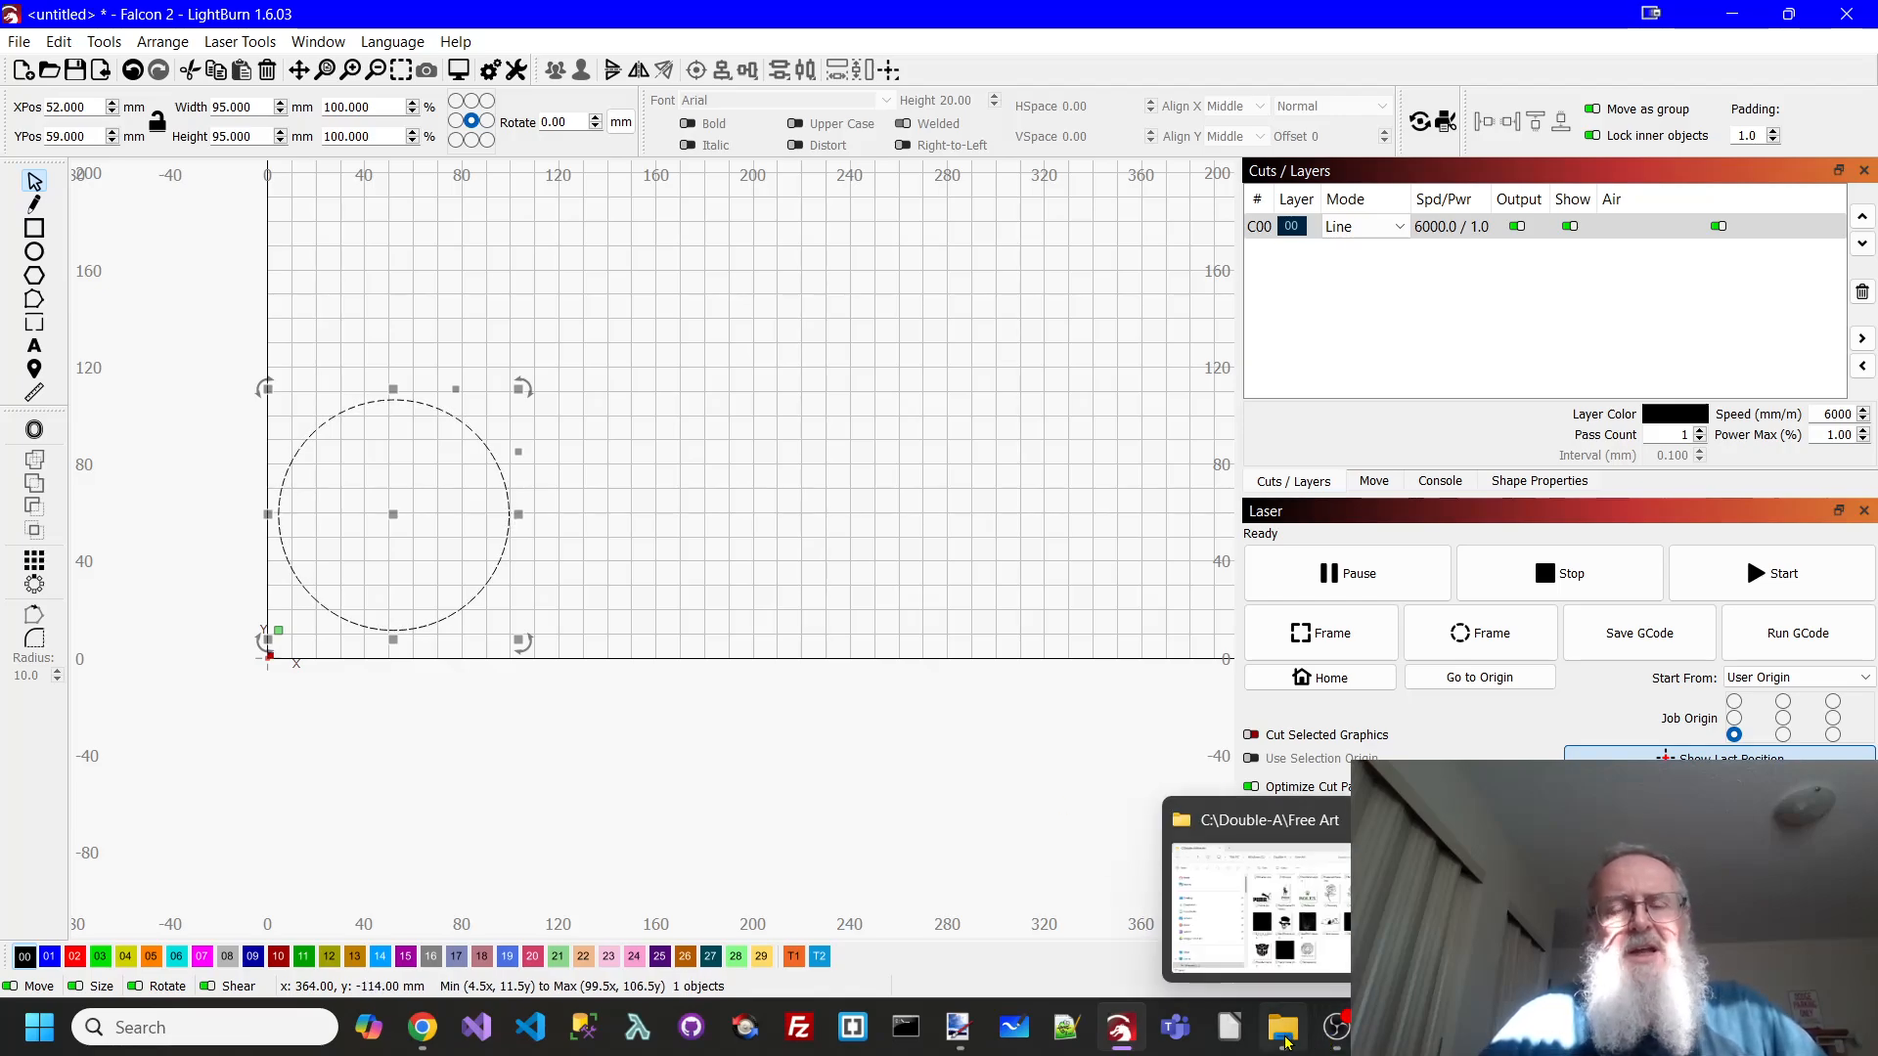
left_click(1287, 1044)
left_click_drag(929, 141, 1568, 79)
left_click_drag(1454, 526, 656, 435)
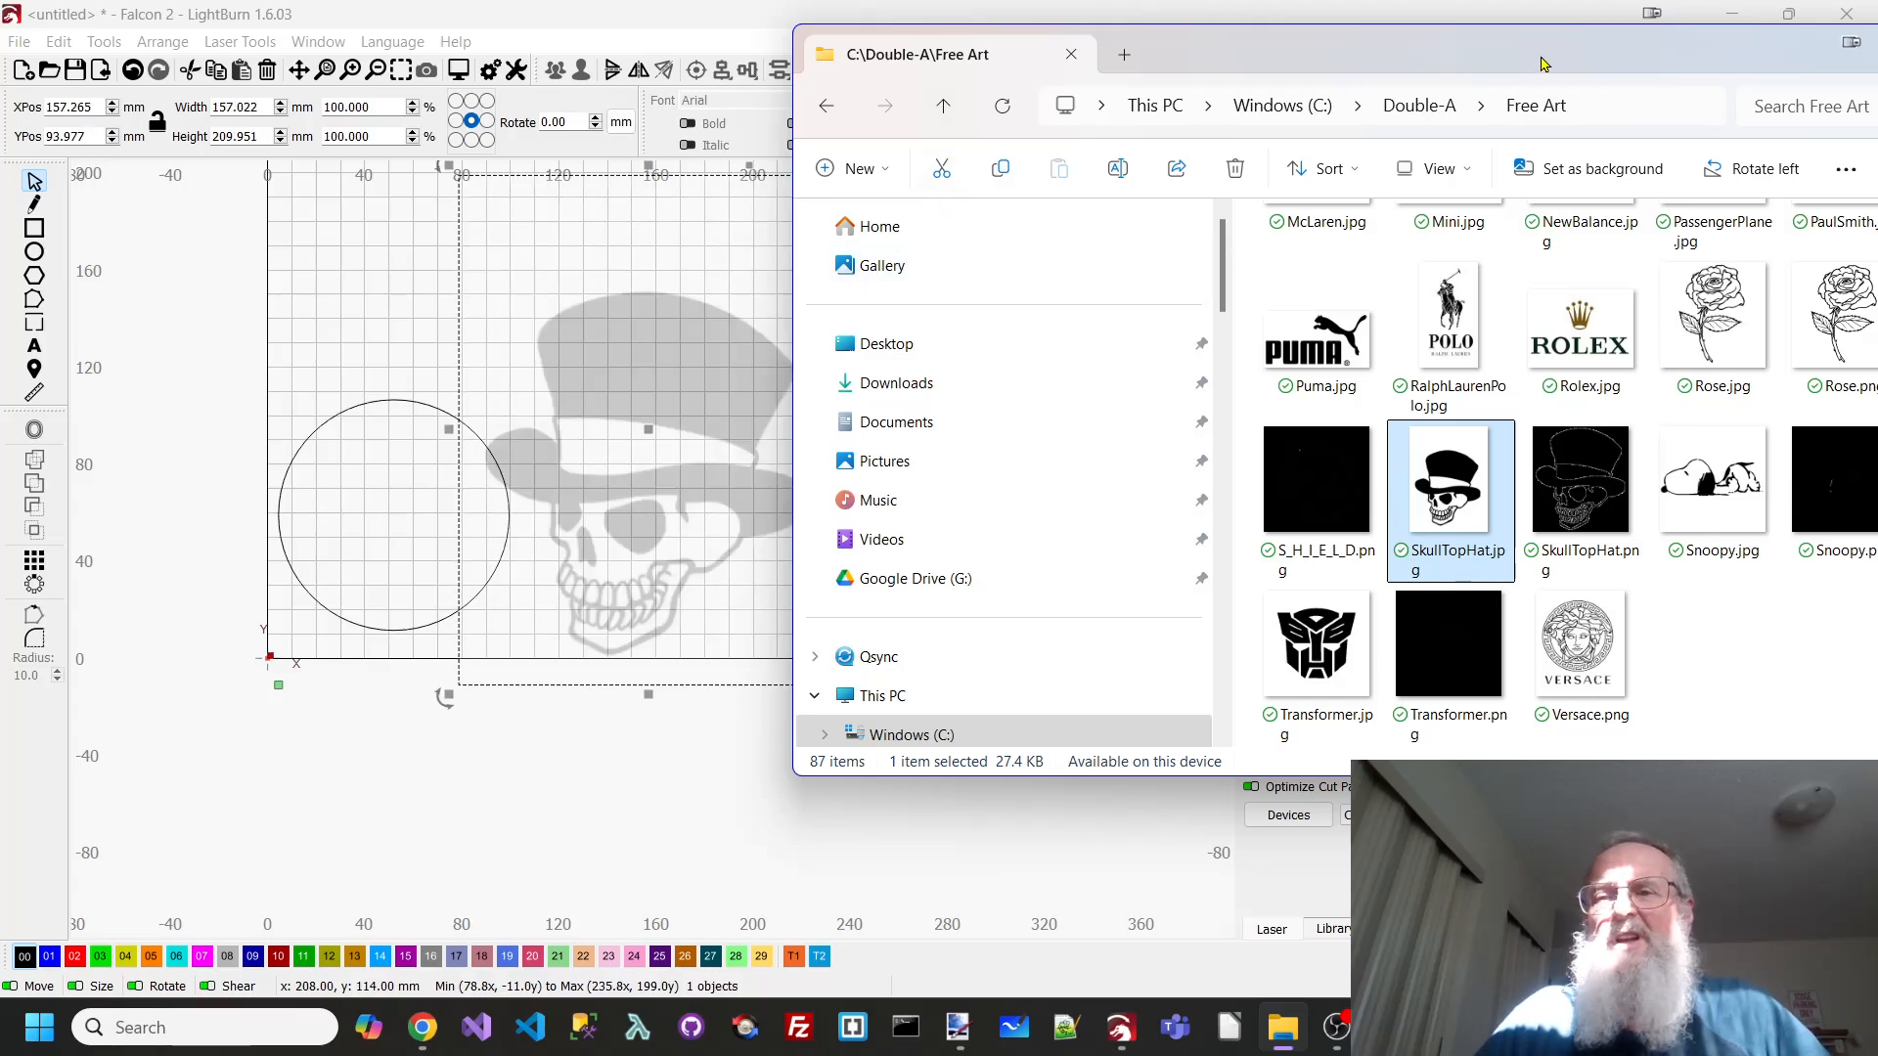
left_click_drag(1545, 61, 1175, 130)
left_click(1565, 113)
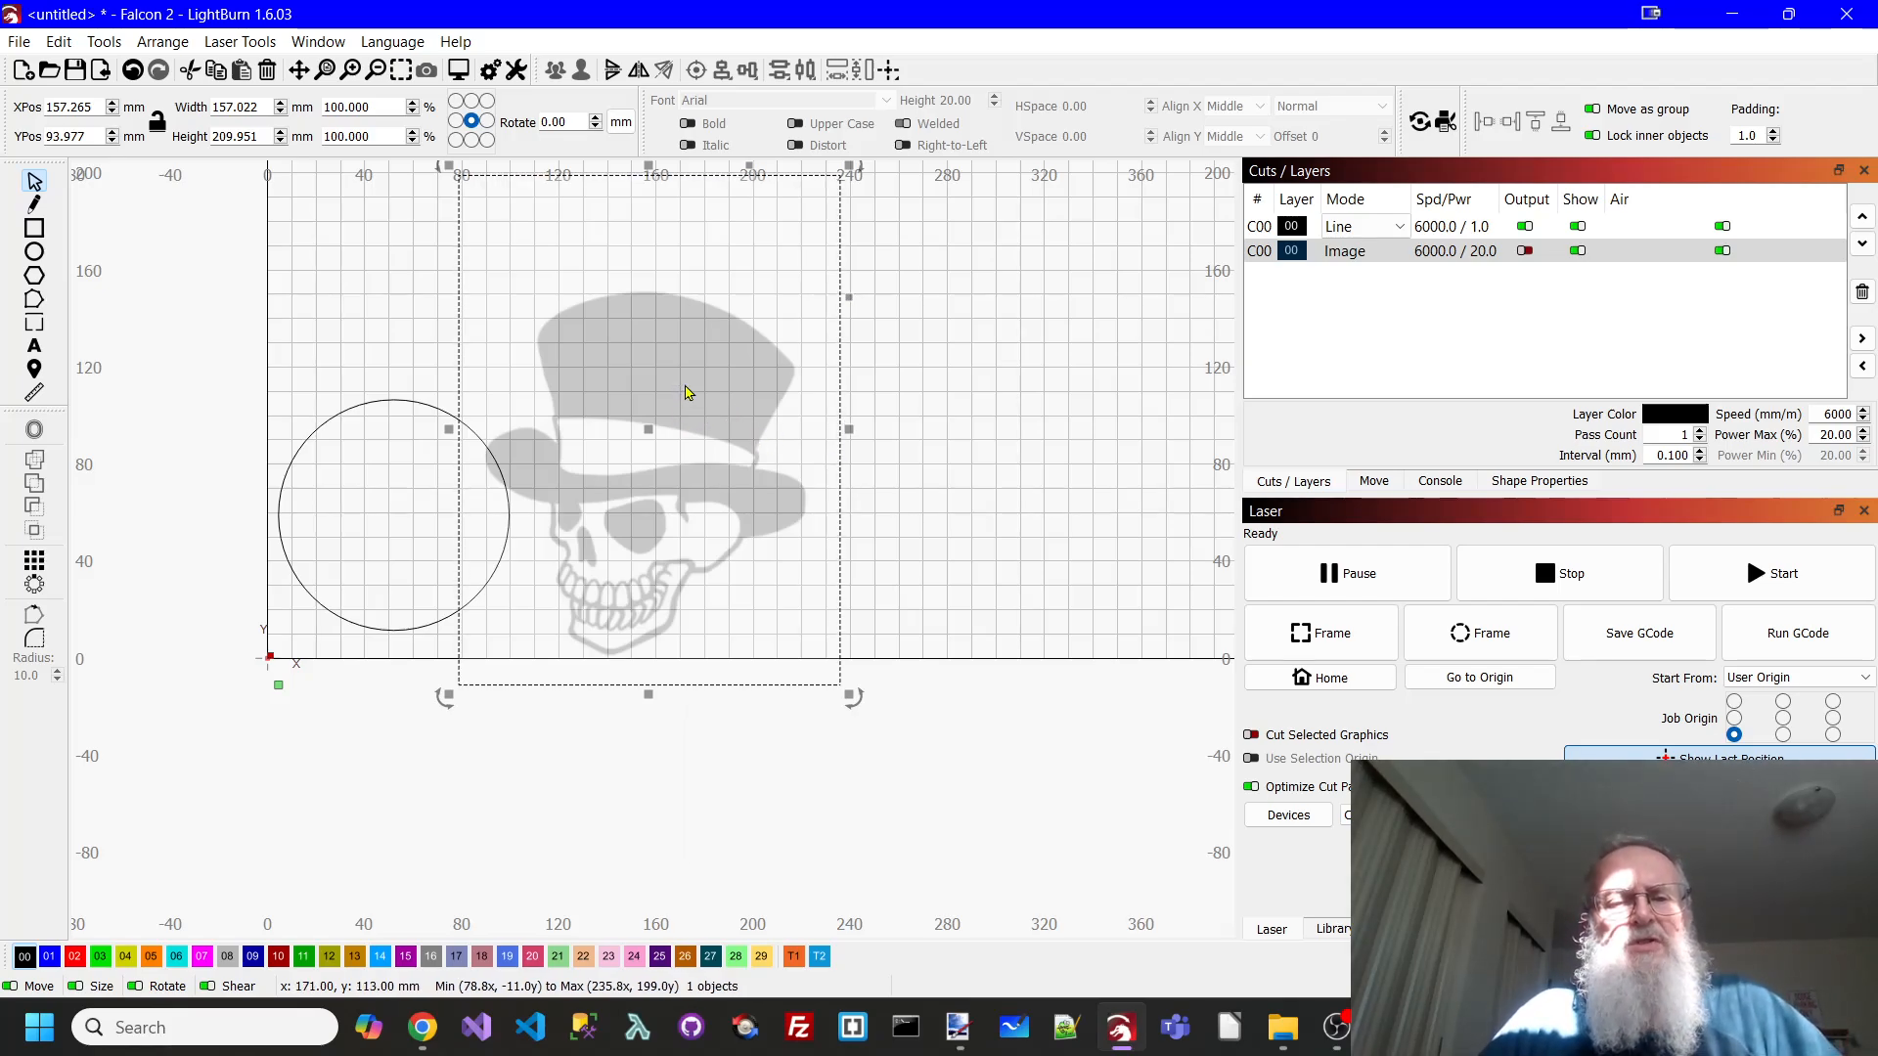
- Trace the imported skull image into vector outlines, keeping the default trace settings
right_click(686, 391)
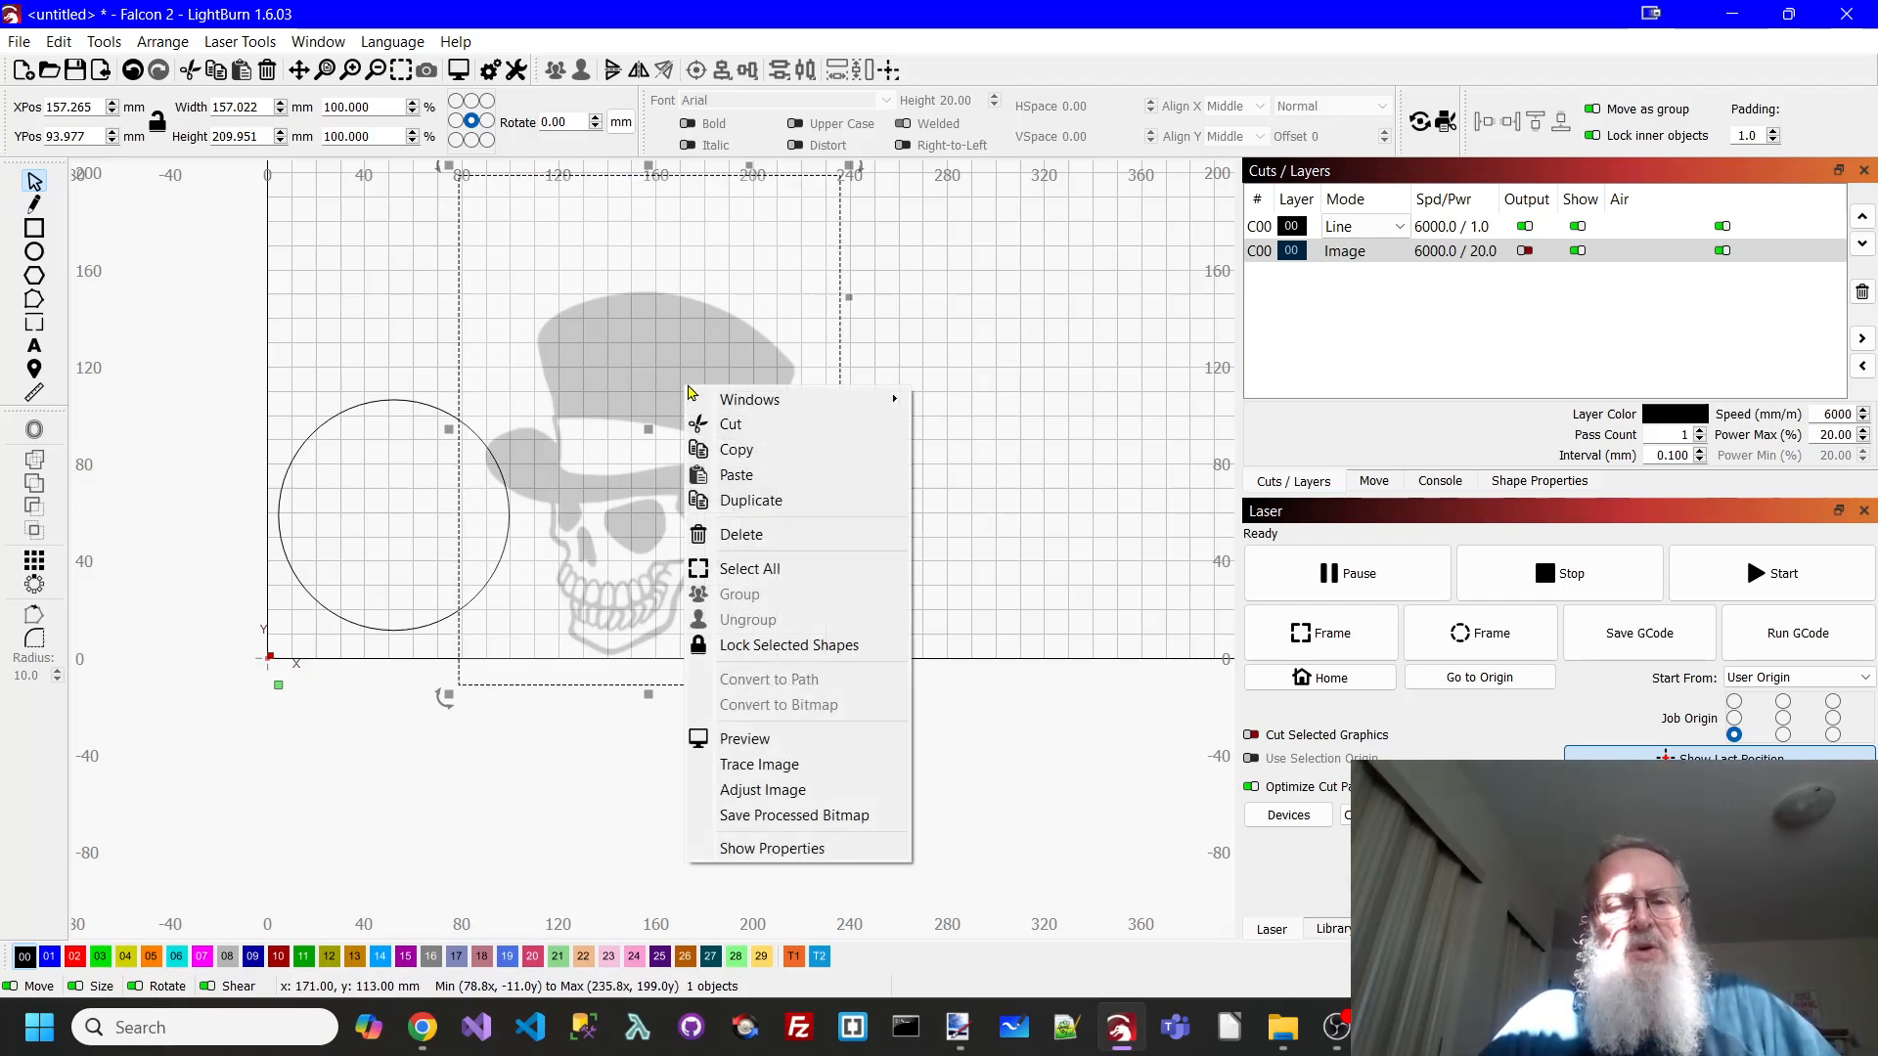
left_click(777, 764)
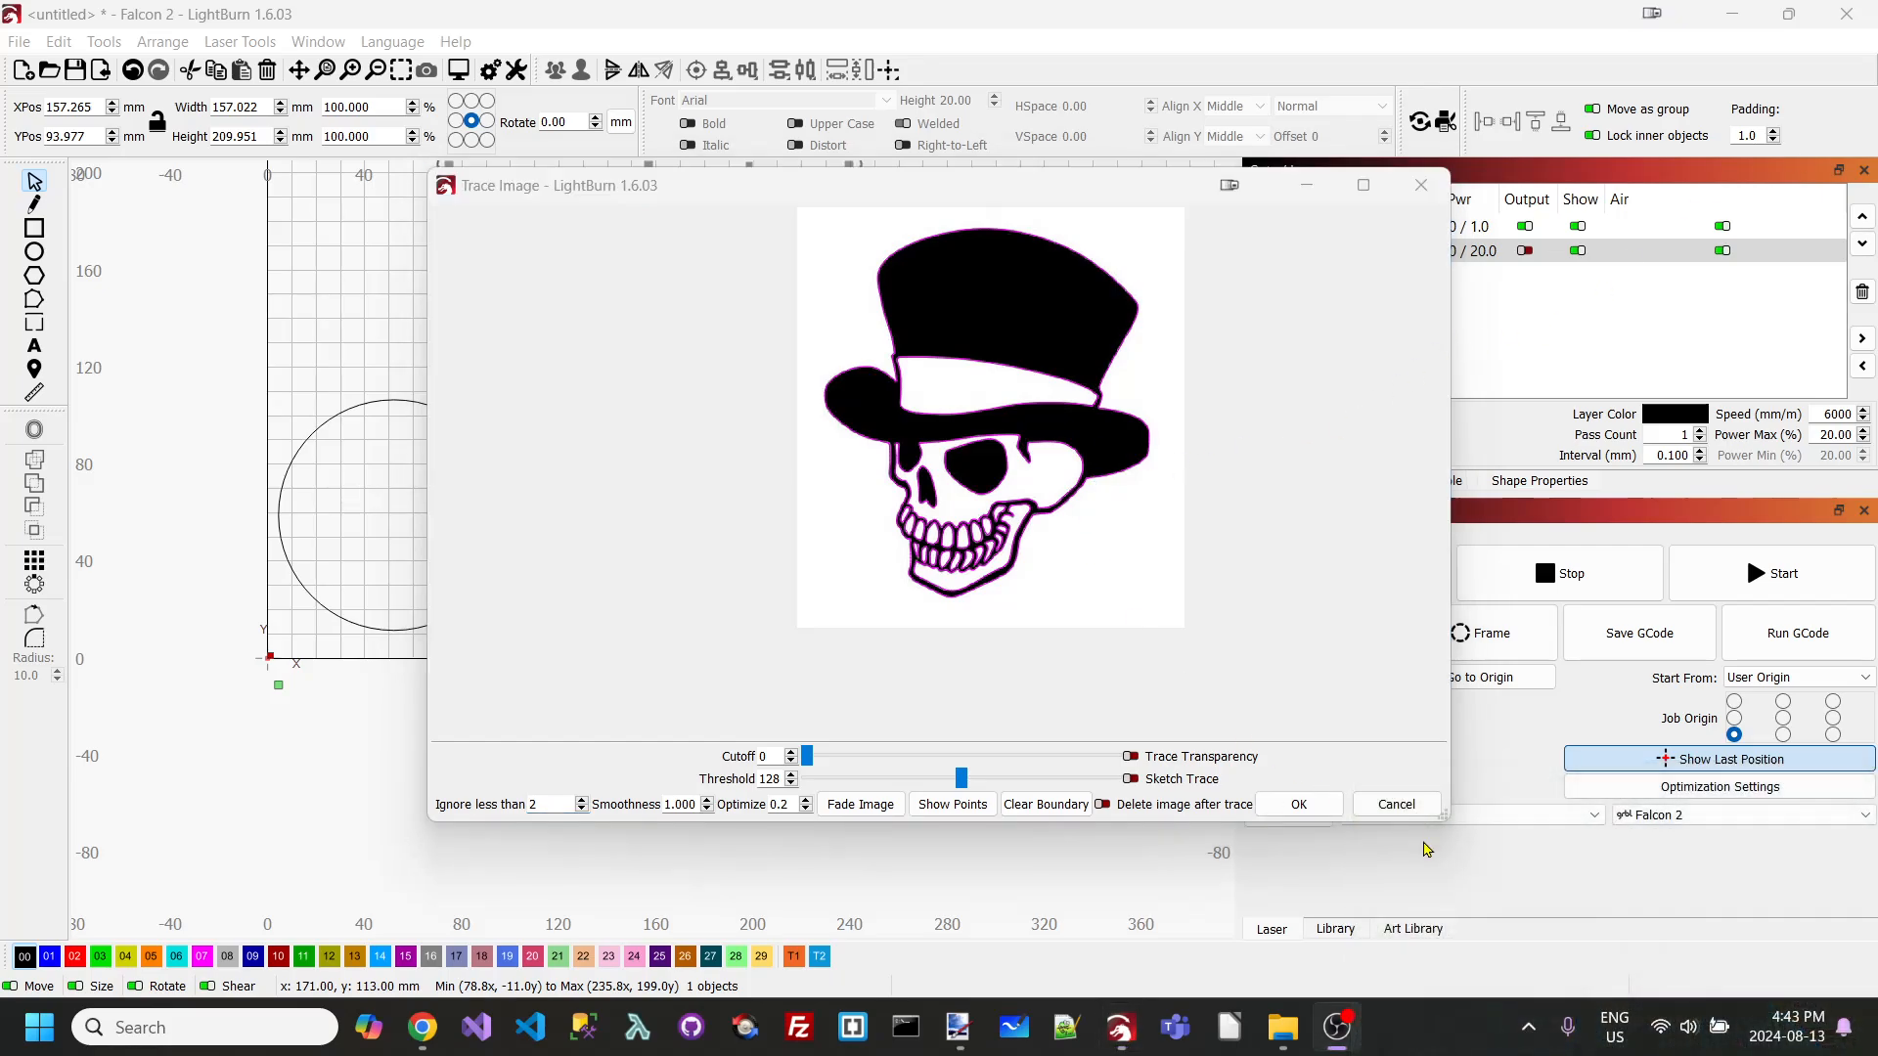
left_click(1299, 803)
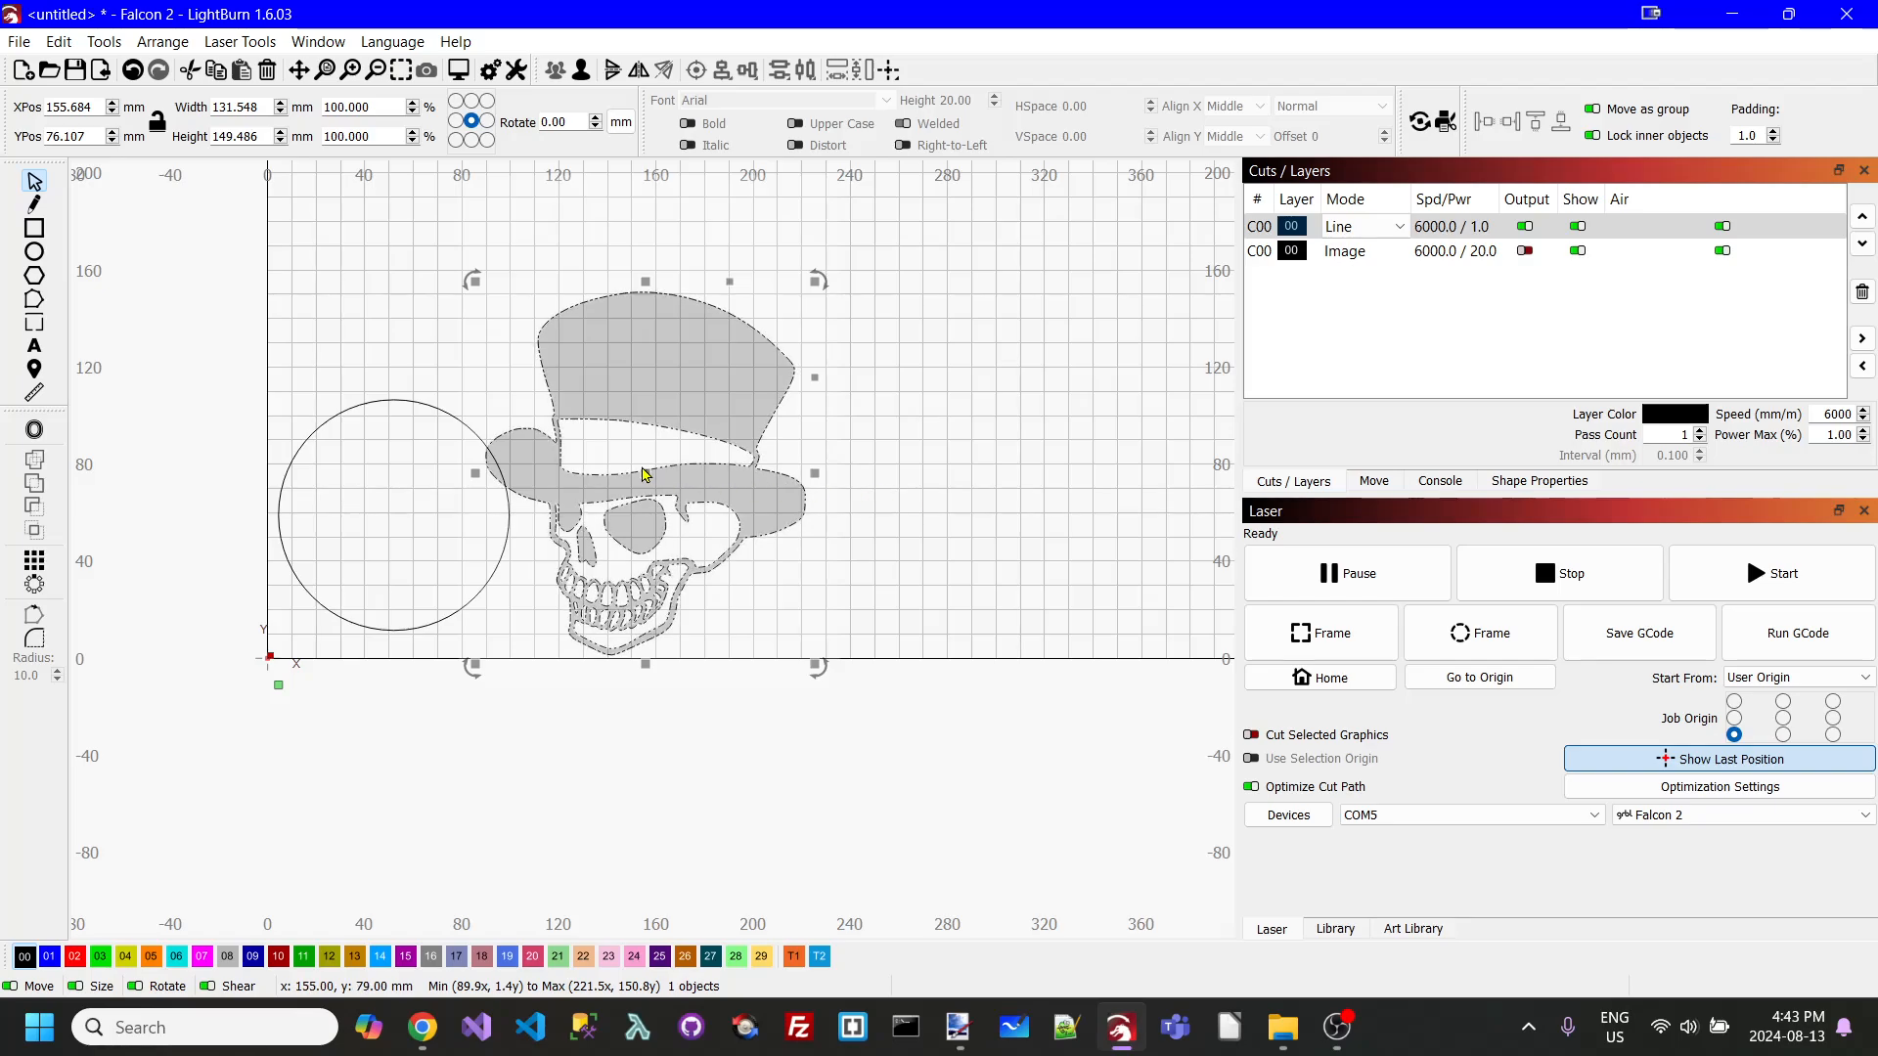
- Move the traced skull off the source image and delete the original bitmap
left_click_drag(646, 475, 1027, 450)
left_click(696, 412)
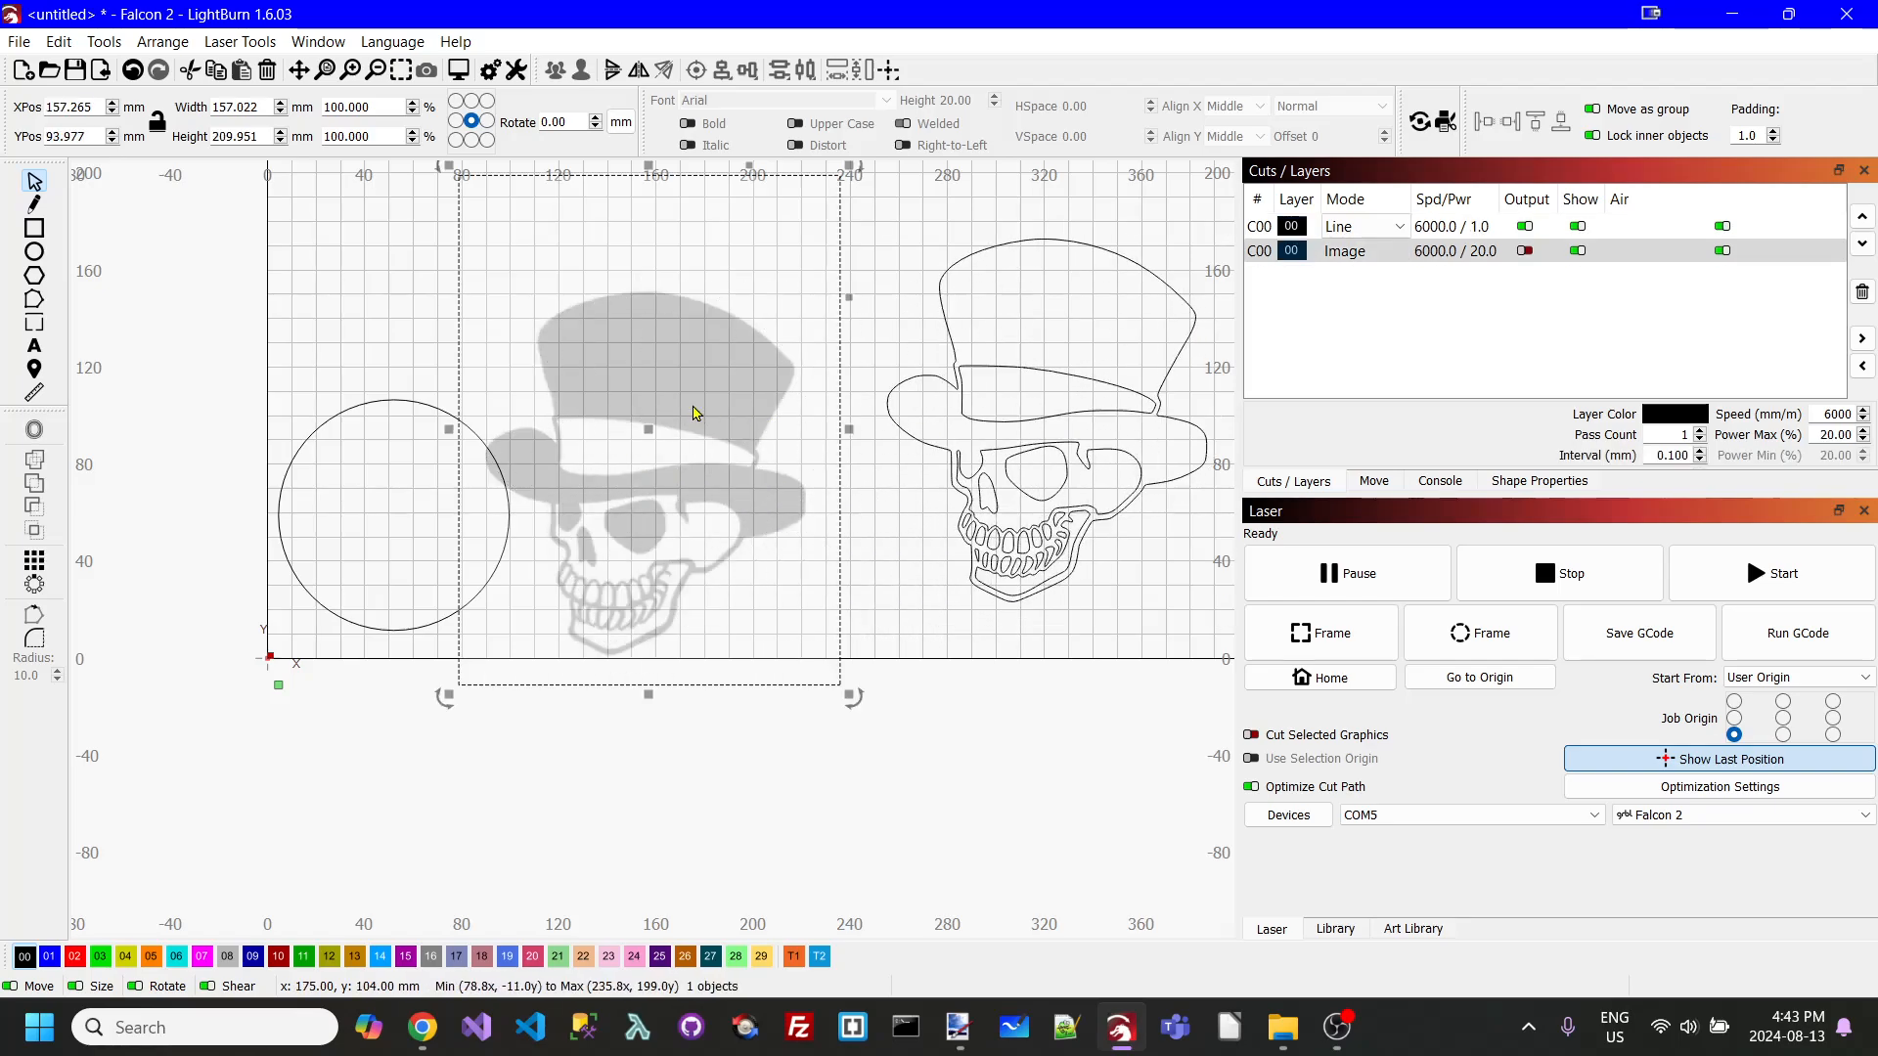
key("Delete")
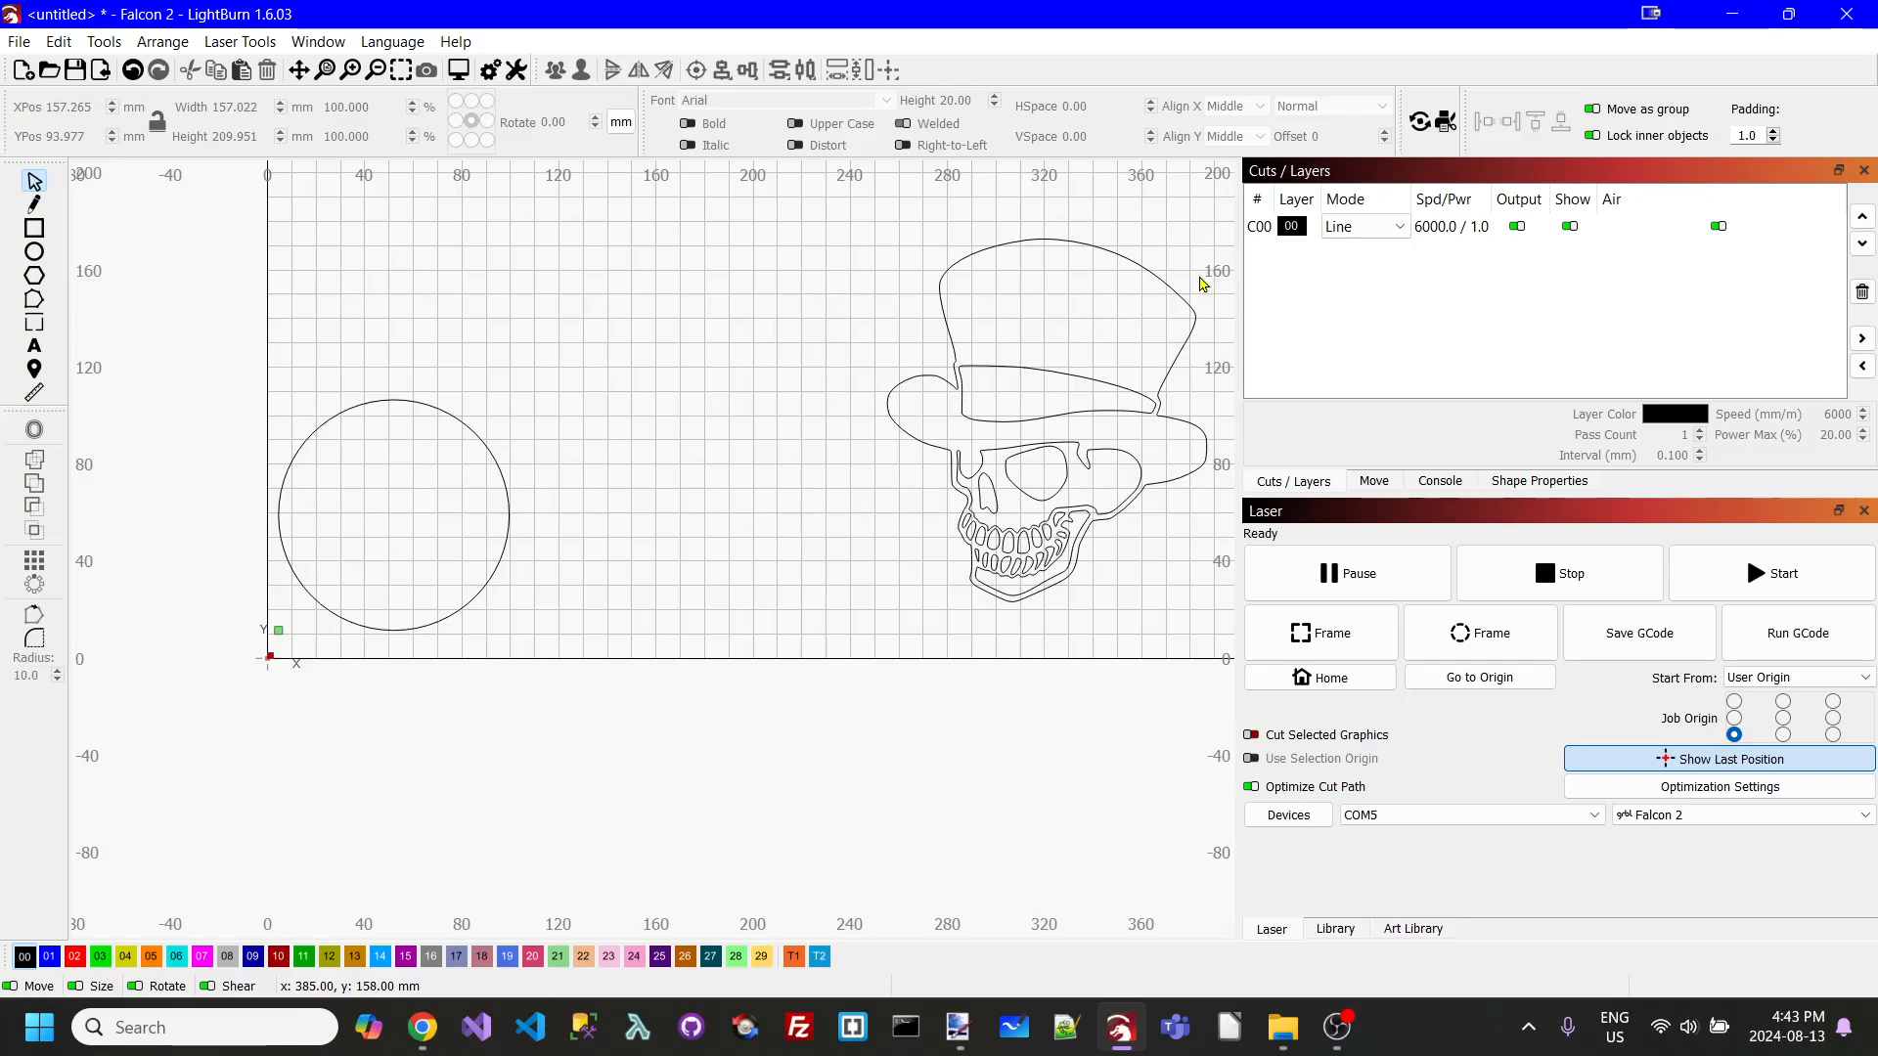
- Assign the traced skull to the red fill layer 02
left_click(1178, 293)
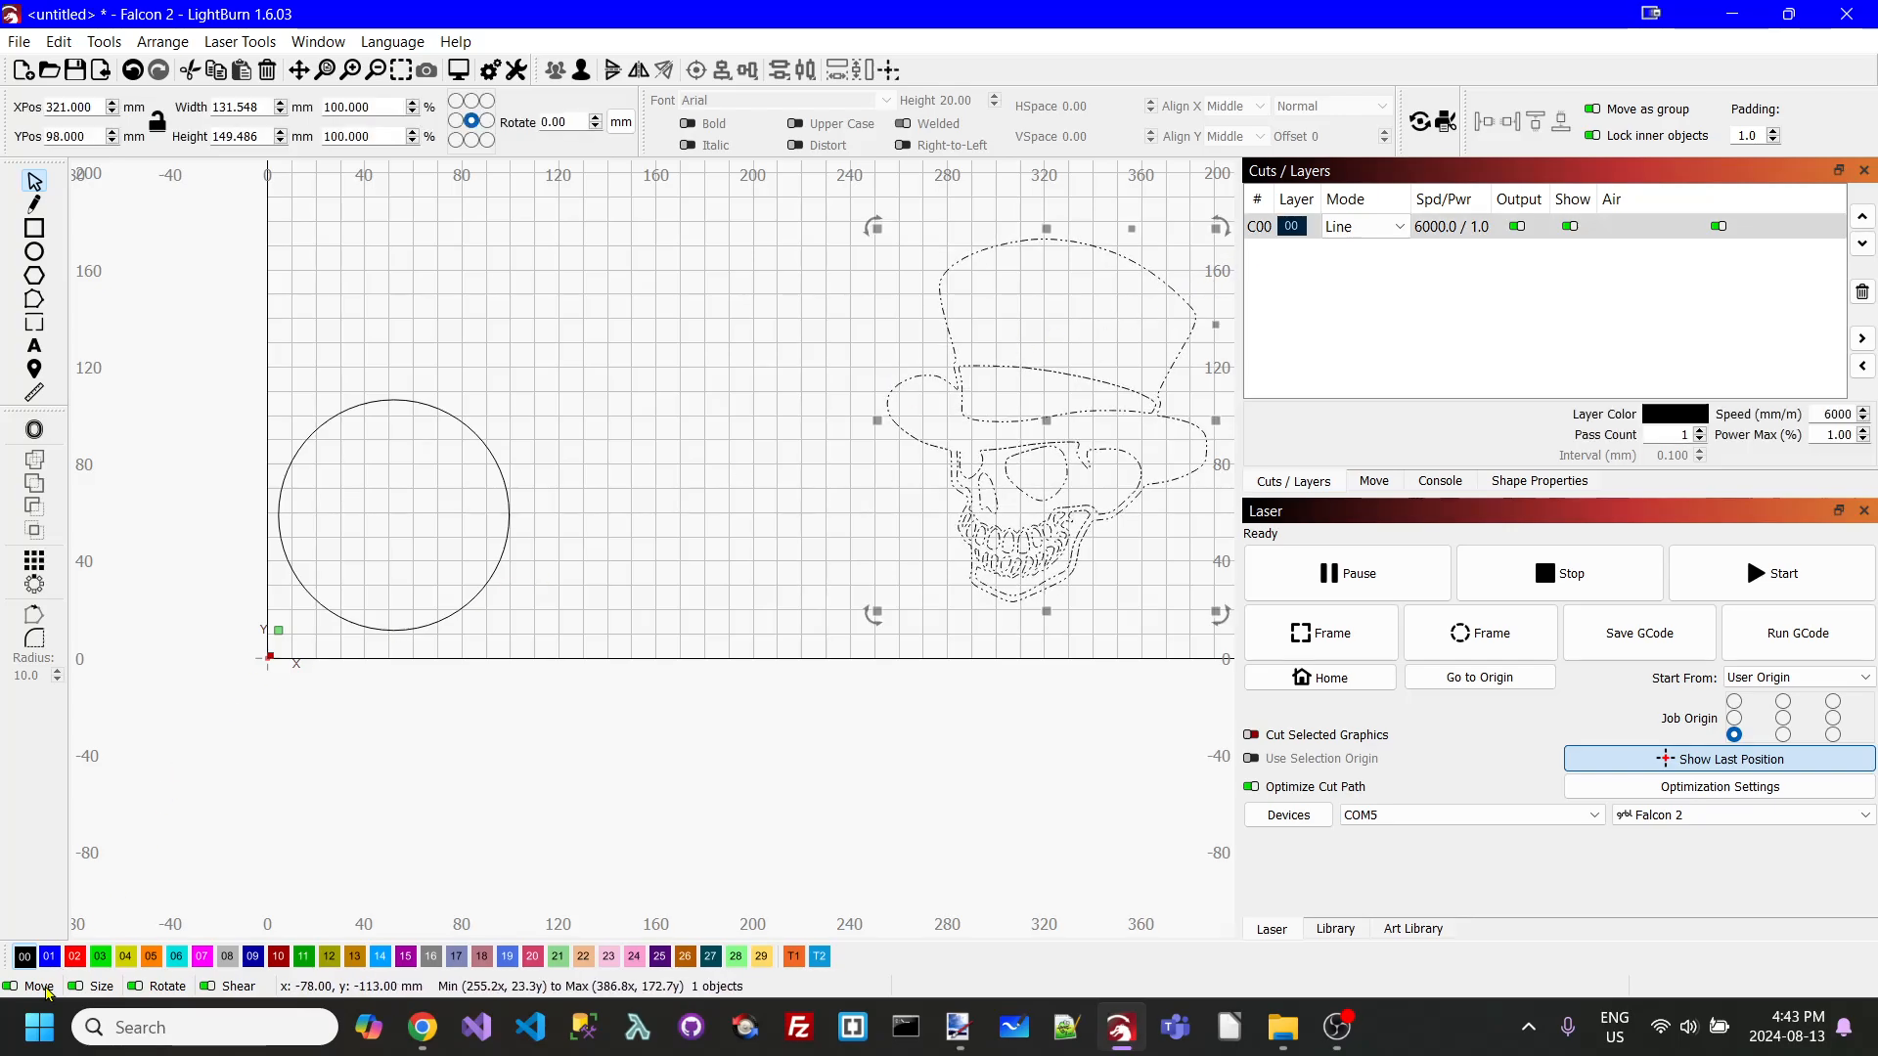
left_click(75, 956)
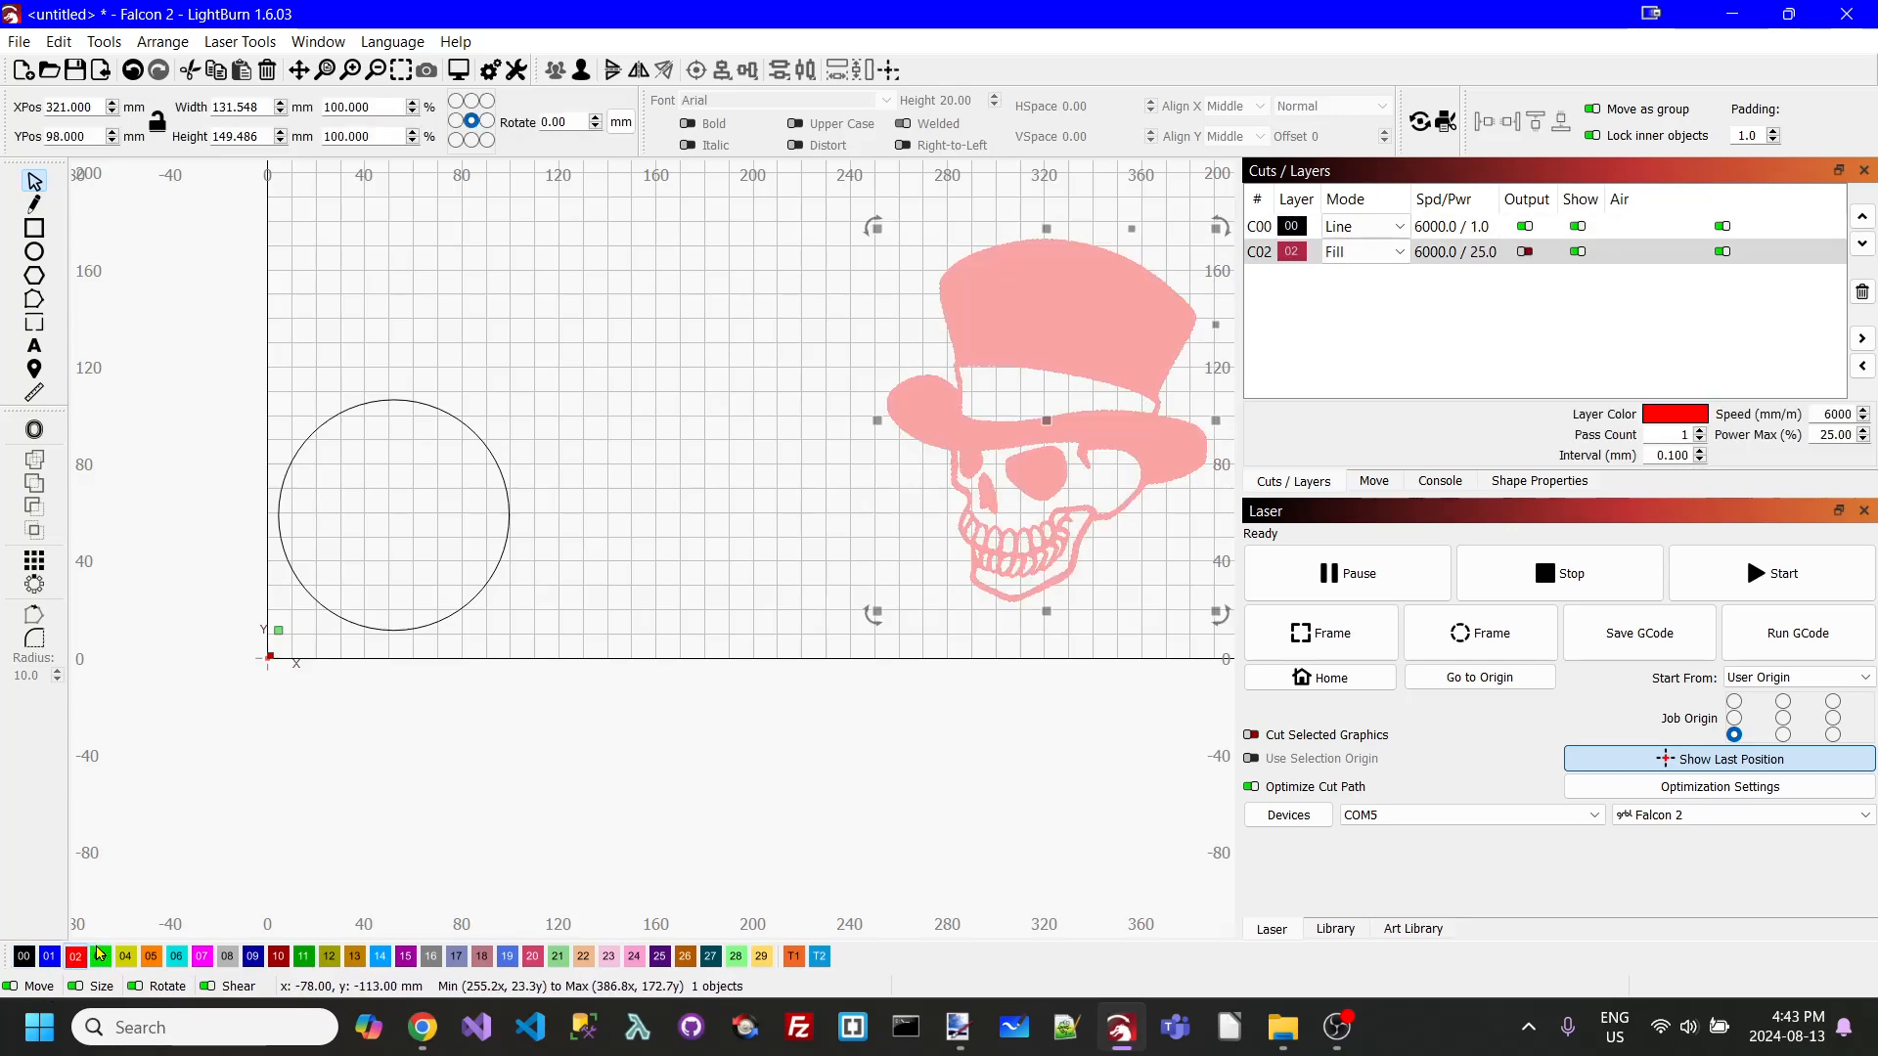
left_click(1550, 258)
left_click(1529, 256)
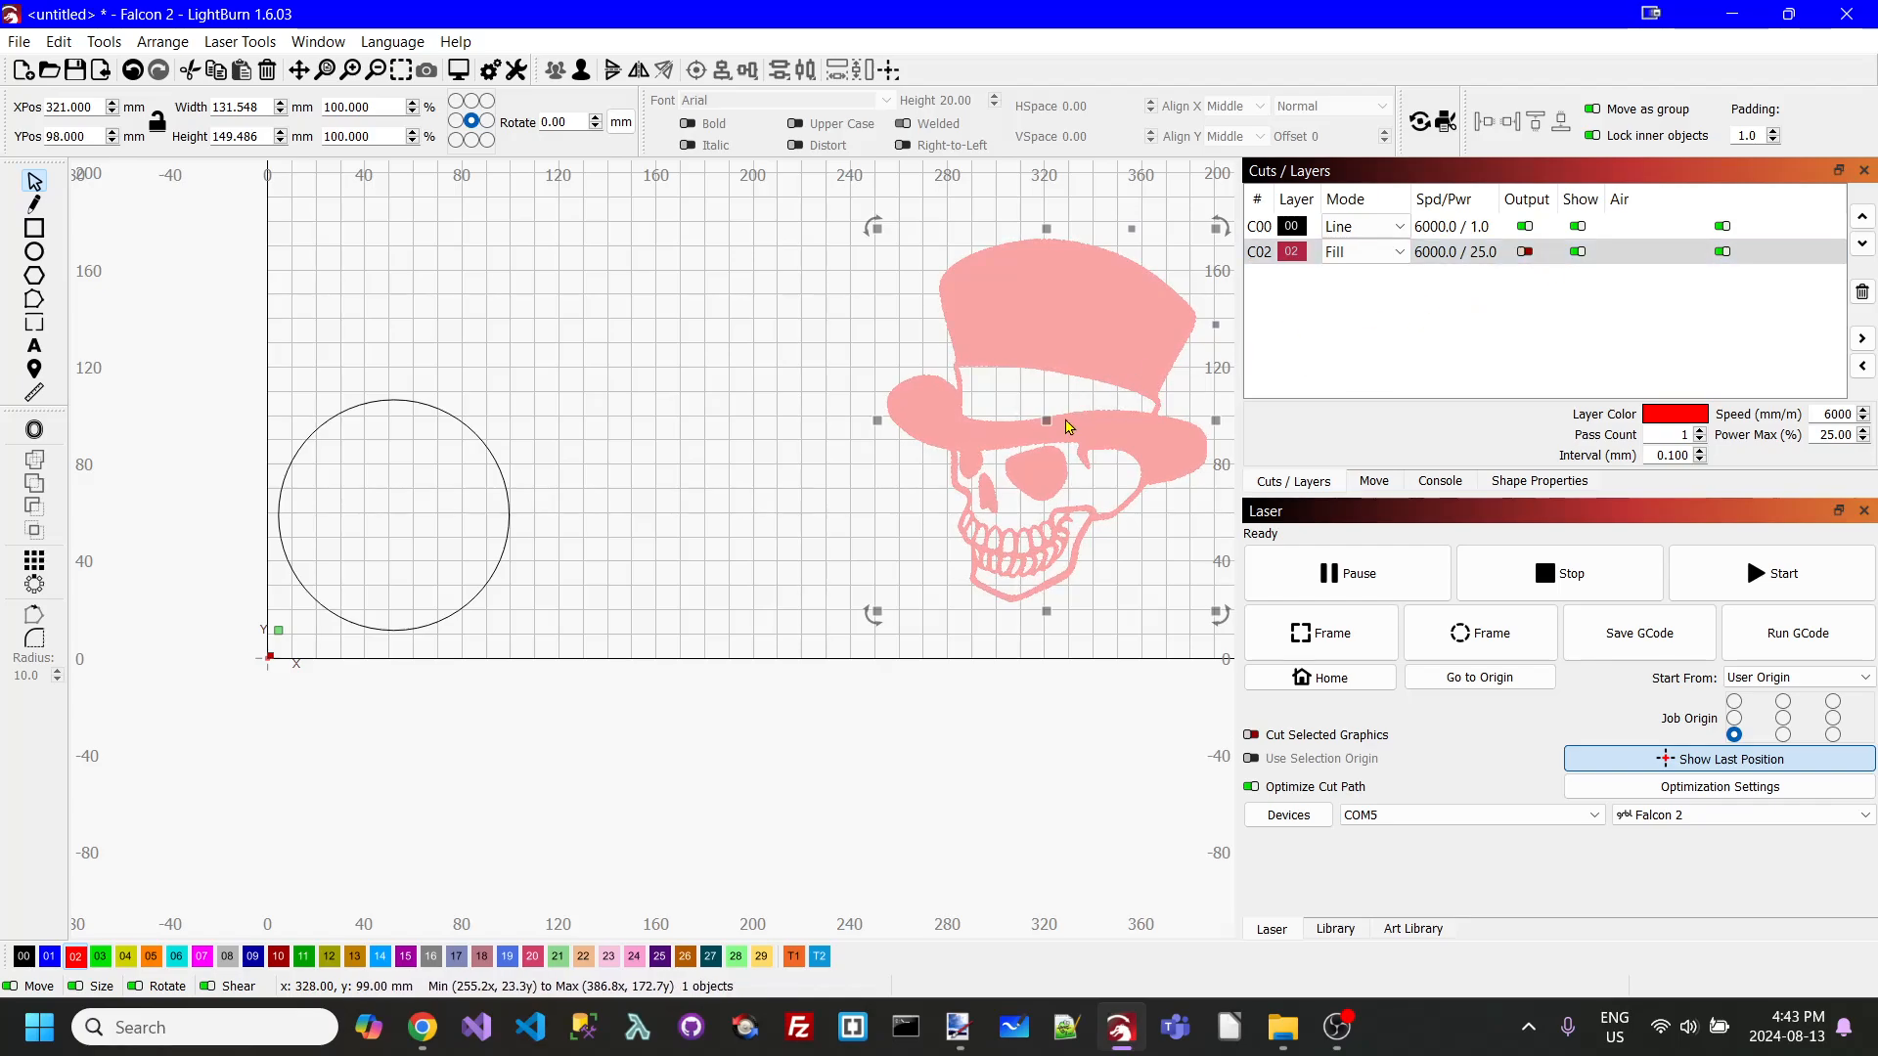
- Scale the skull down to about 53 by 60 mm and place it inside the circle
left_click_drag(1043, 432, 673, 484)
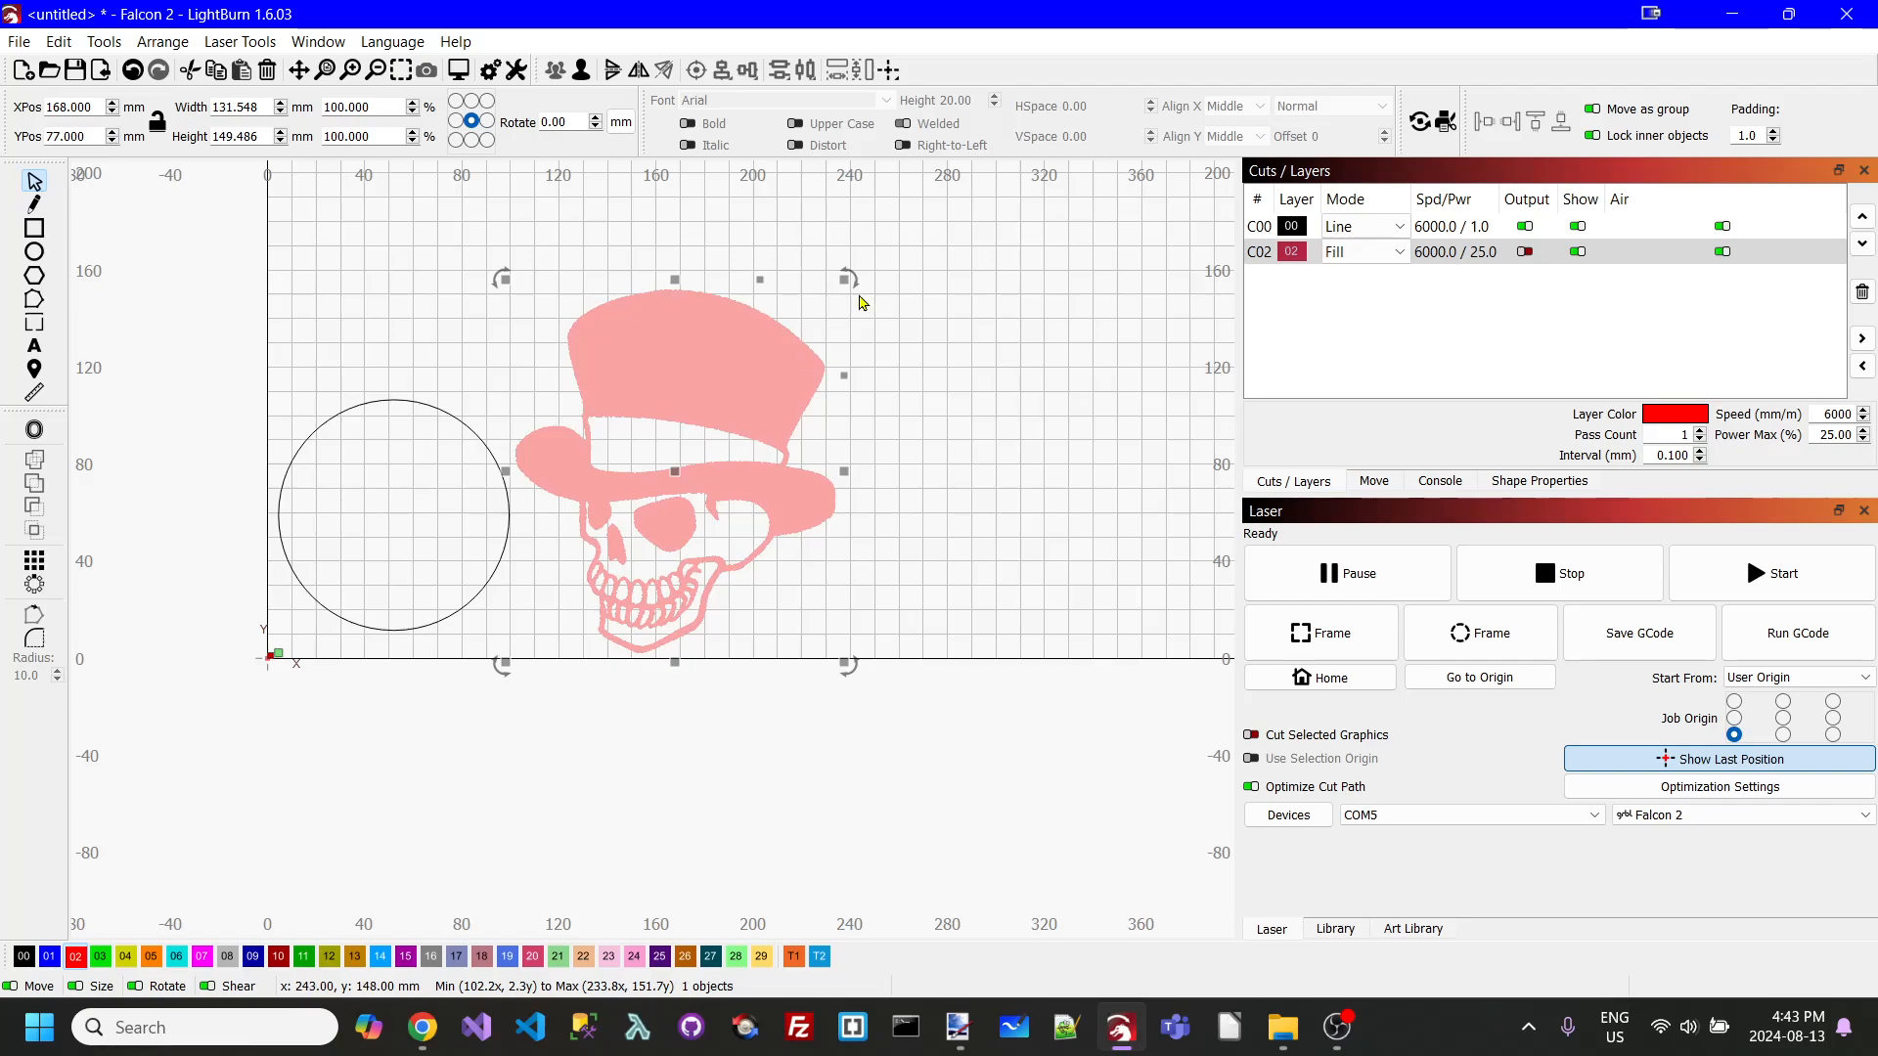
left_click_drag(831, 285, 641, 499)
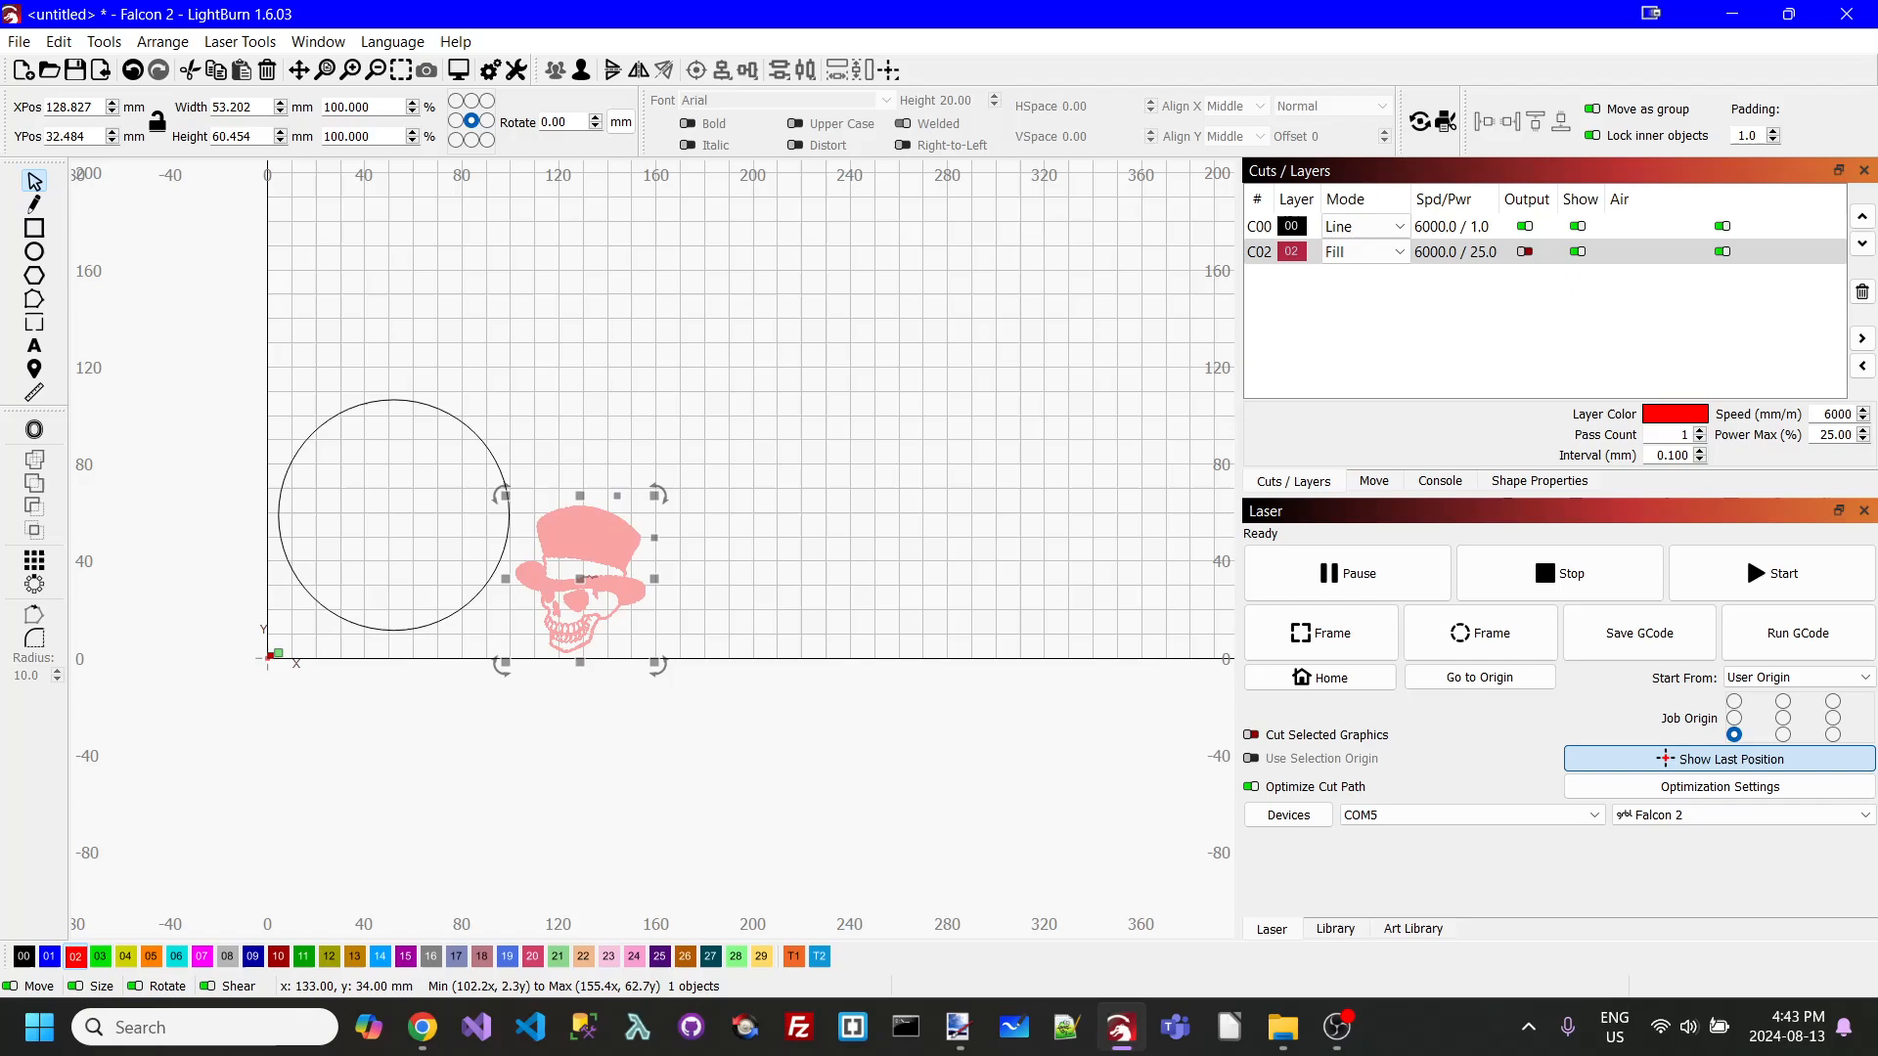
left_click_drag(574, 588, 397, 535)
left_click(649, 436)
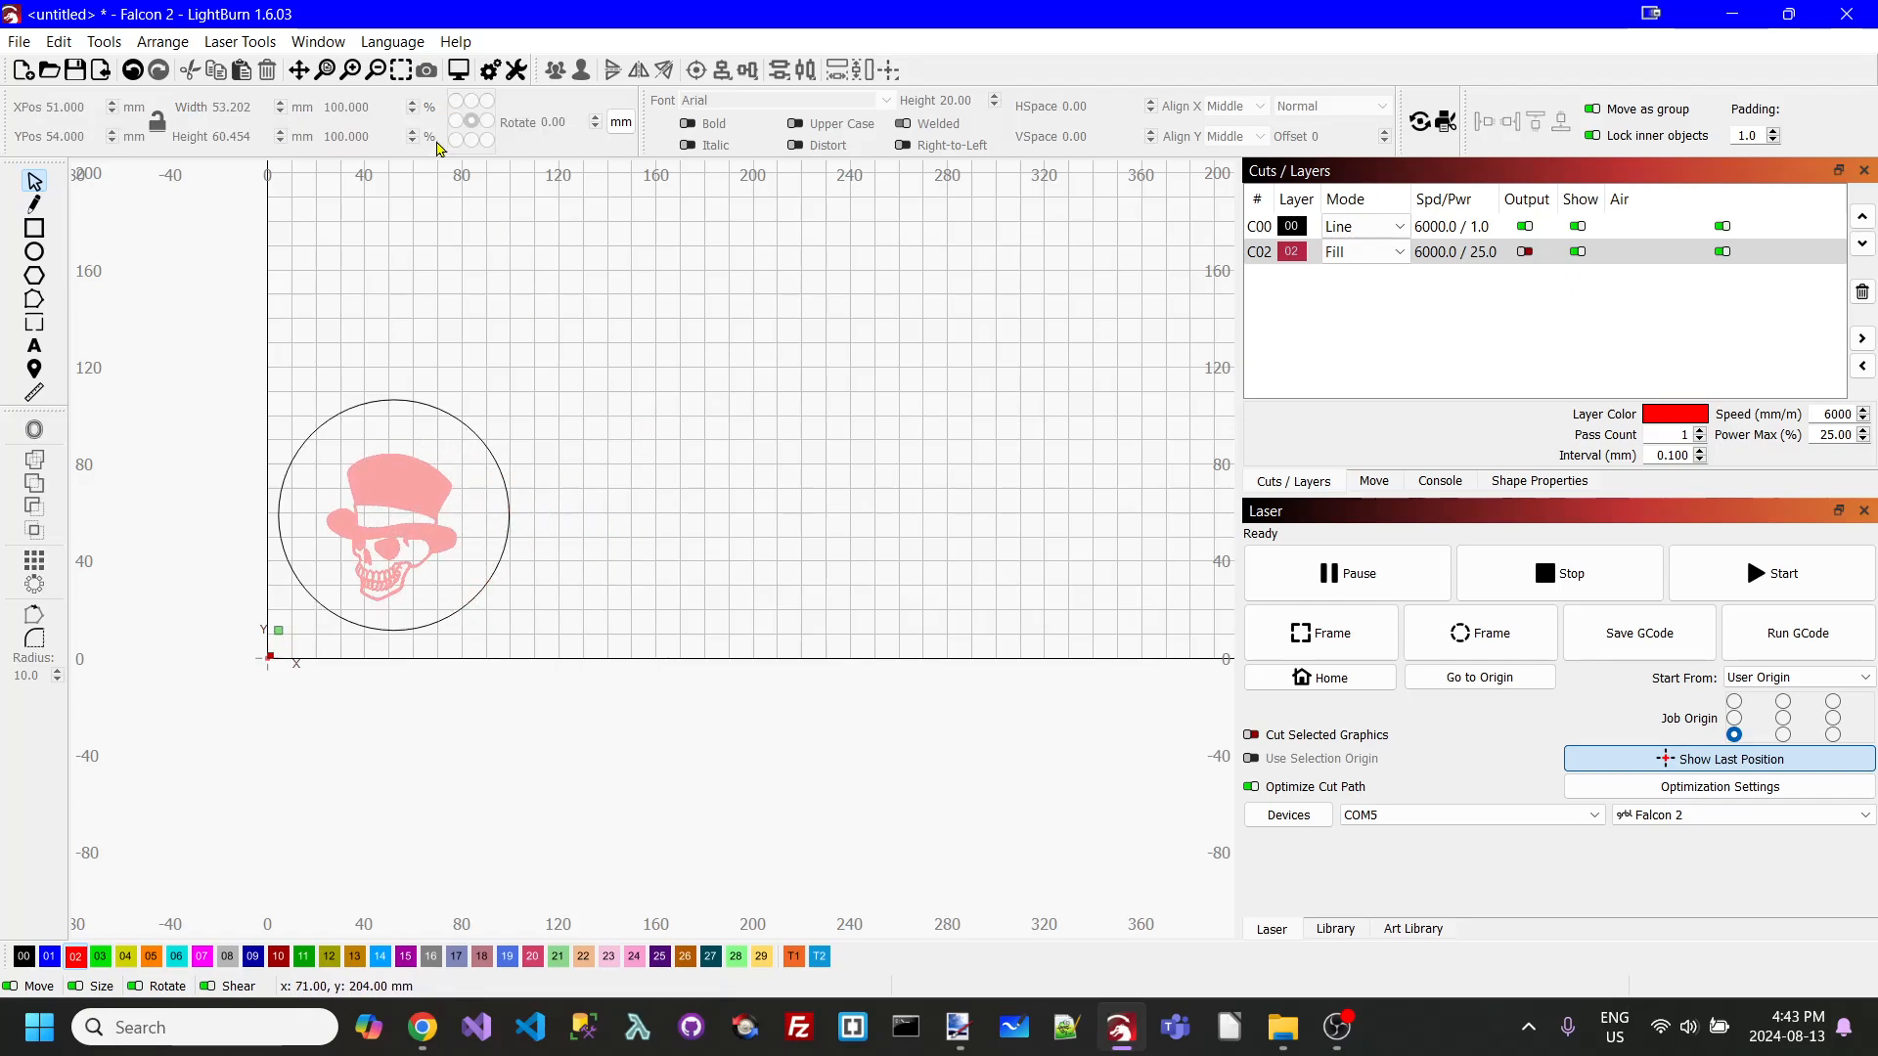
- Lock the skull's aspect ratio and set its width to 50 mm
left_click(401, 70)
left_click(753, 510)
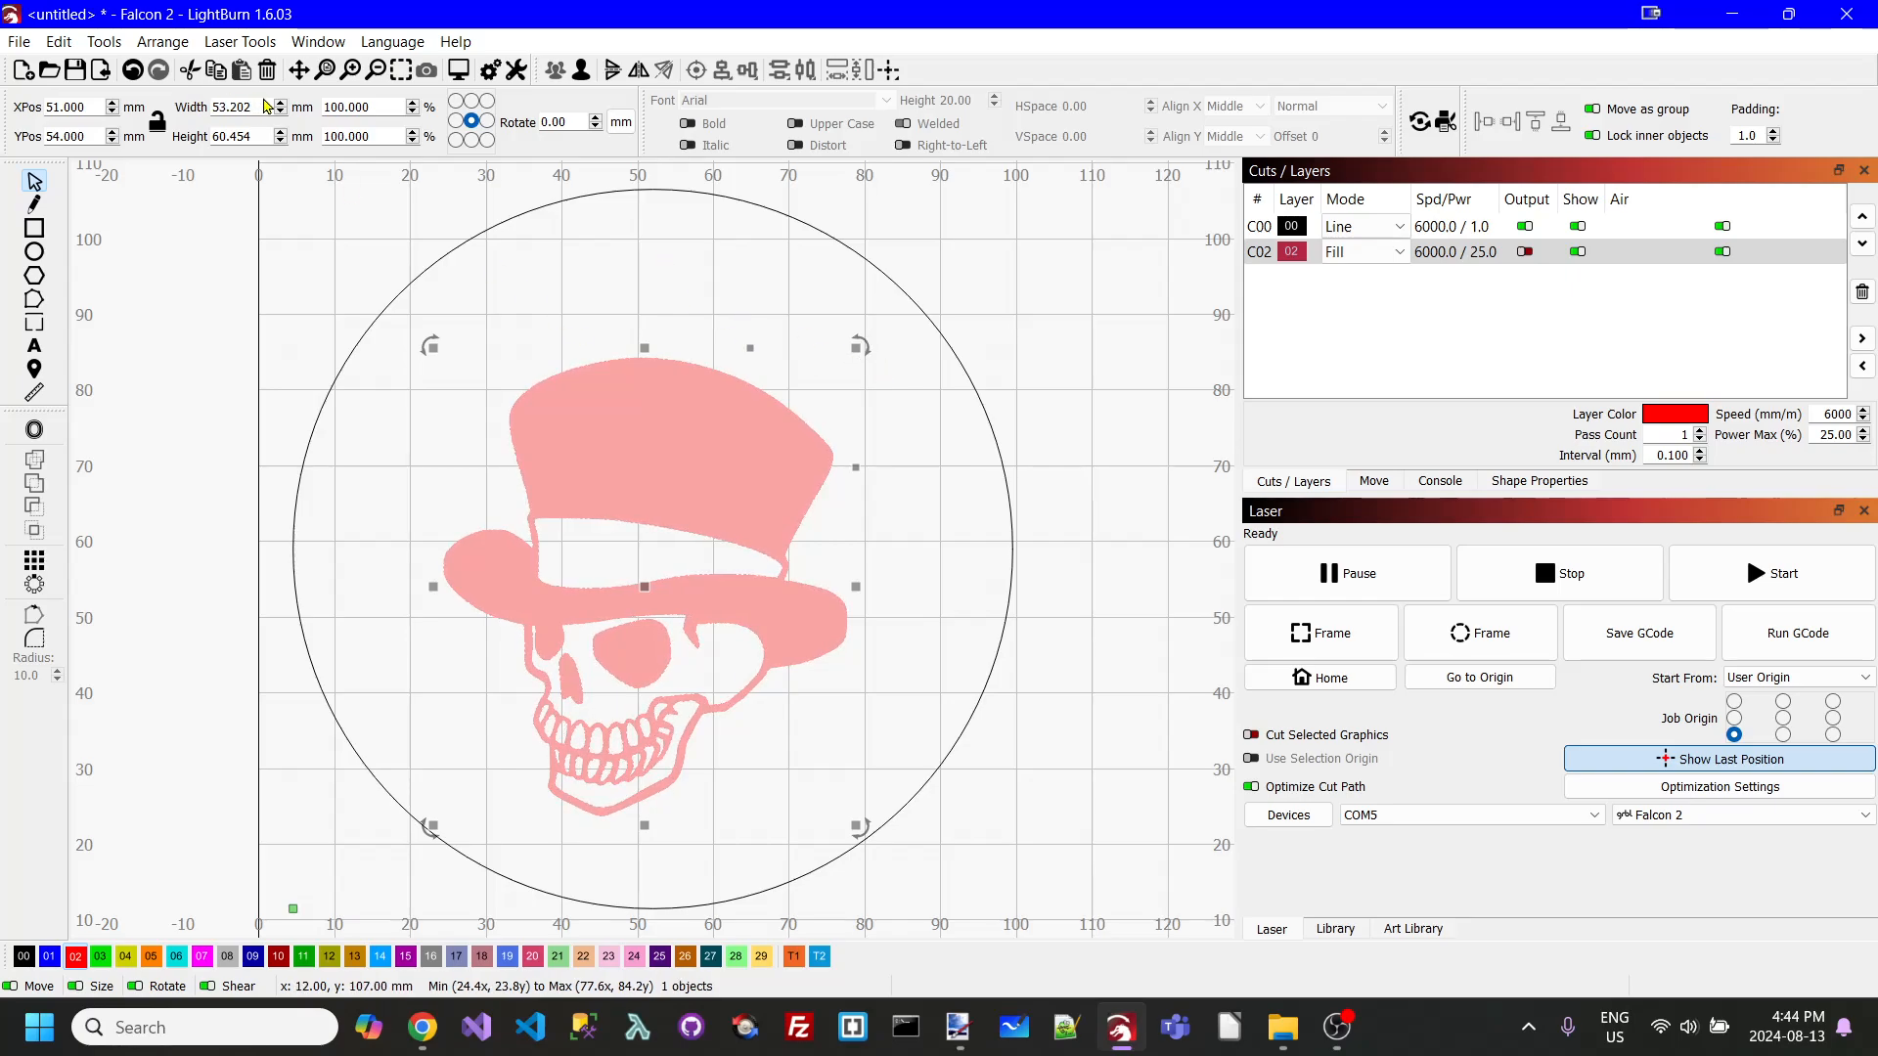
left_click(160, 122)
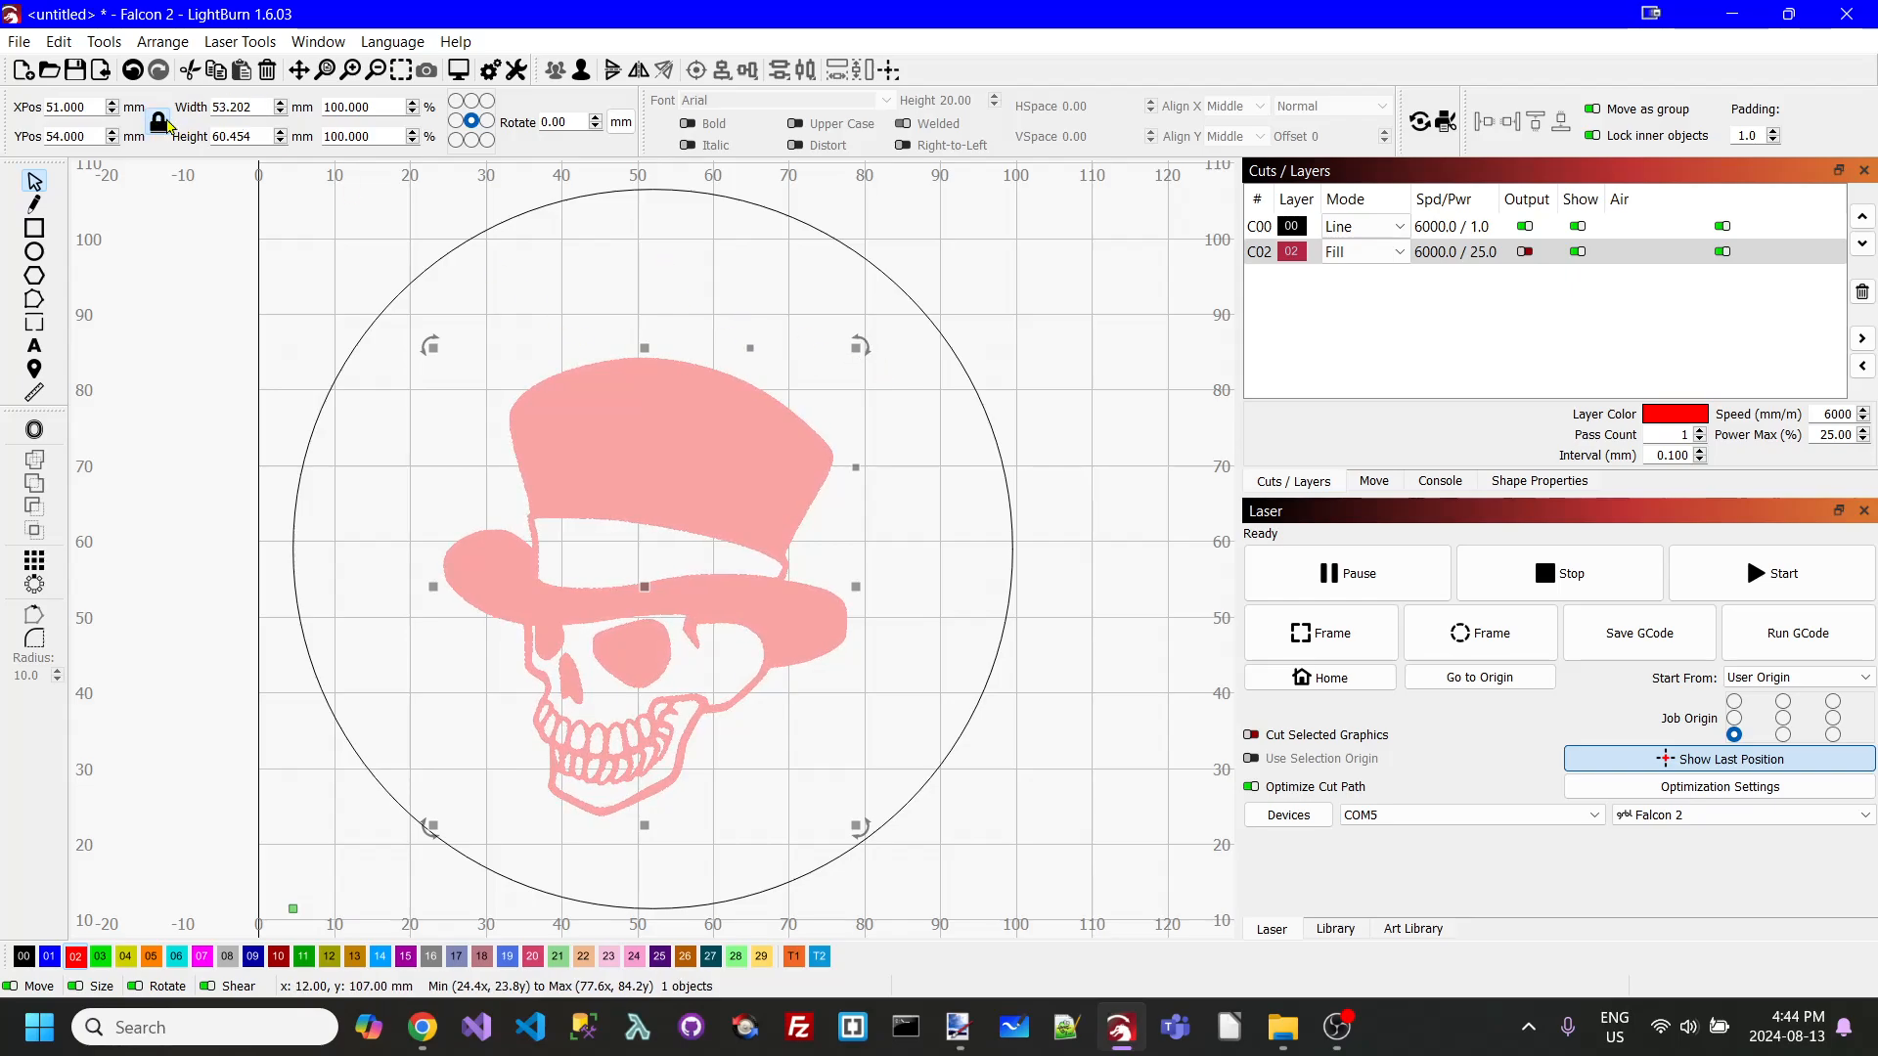
double_click(257, 105)
type("50")
key("Tab")
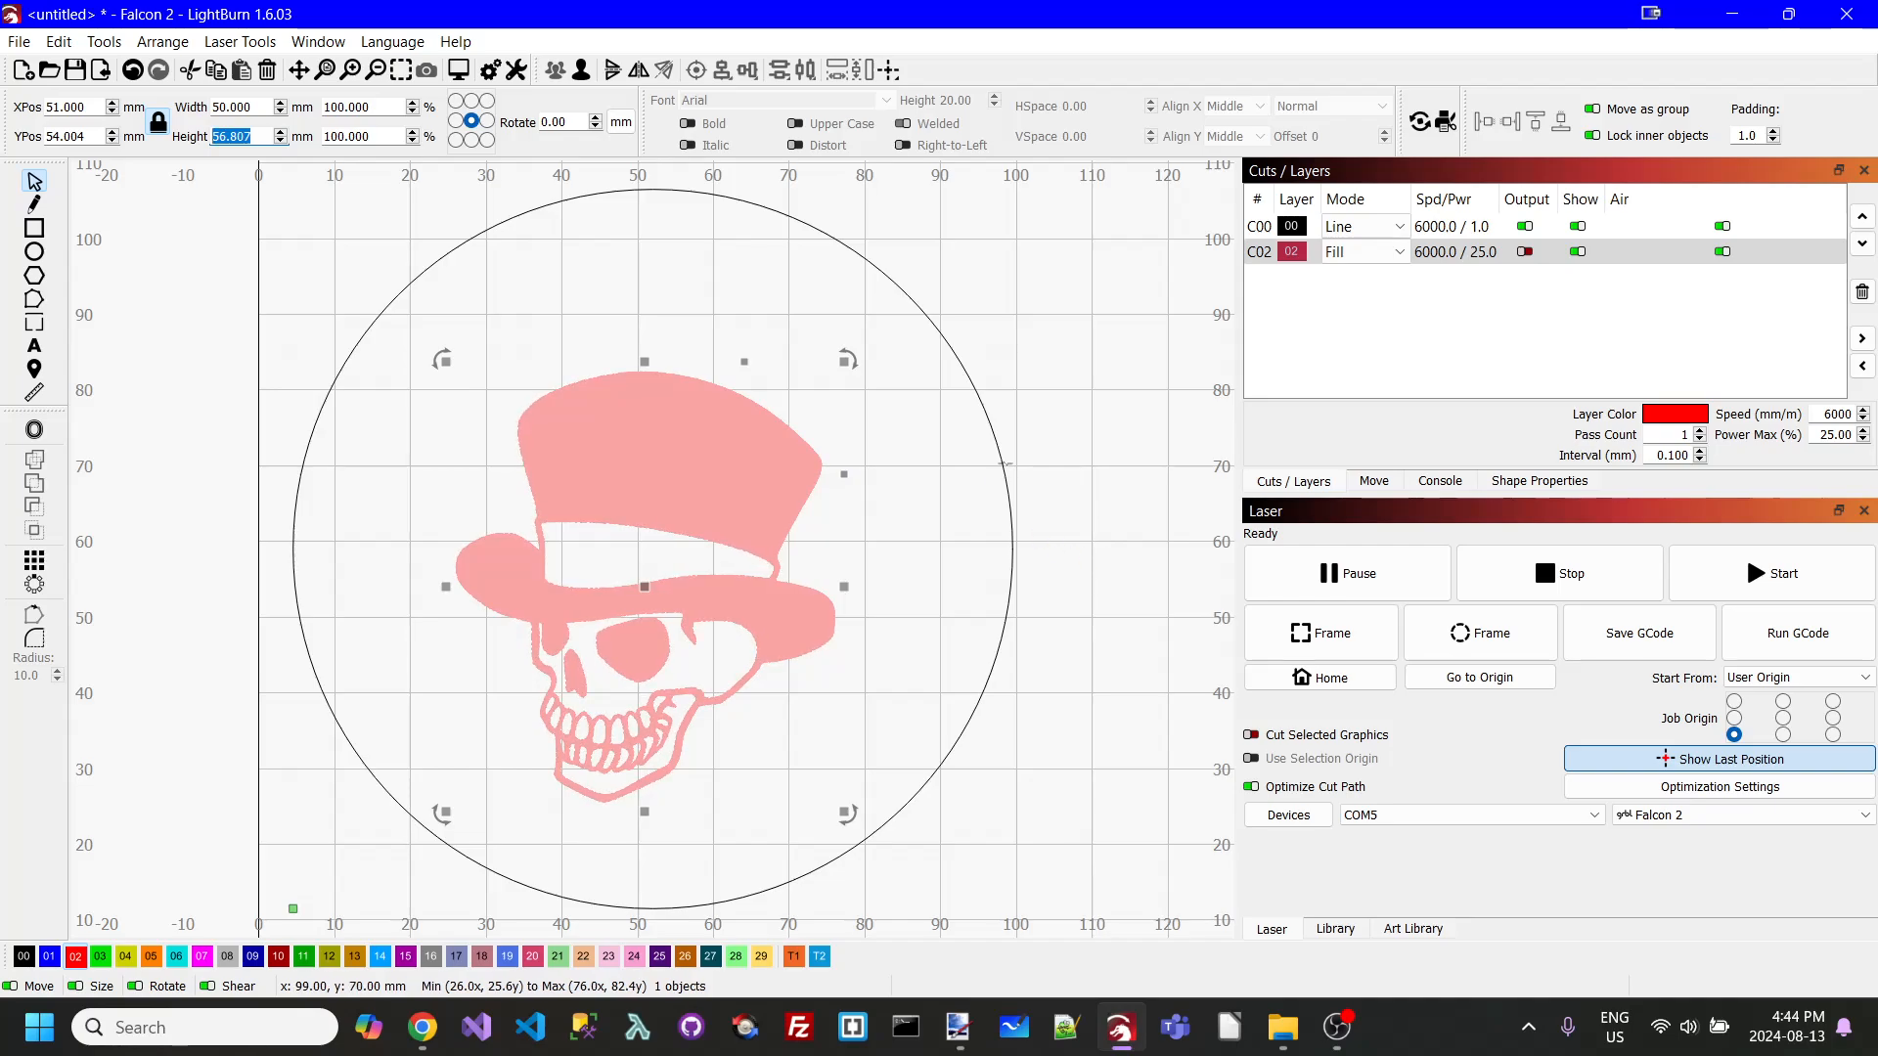
- Centre the skull on the 95 mm circle both horizontally and vertically
left_click(1005, 479, "shift")
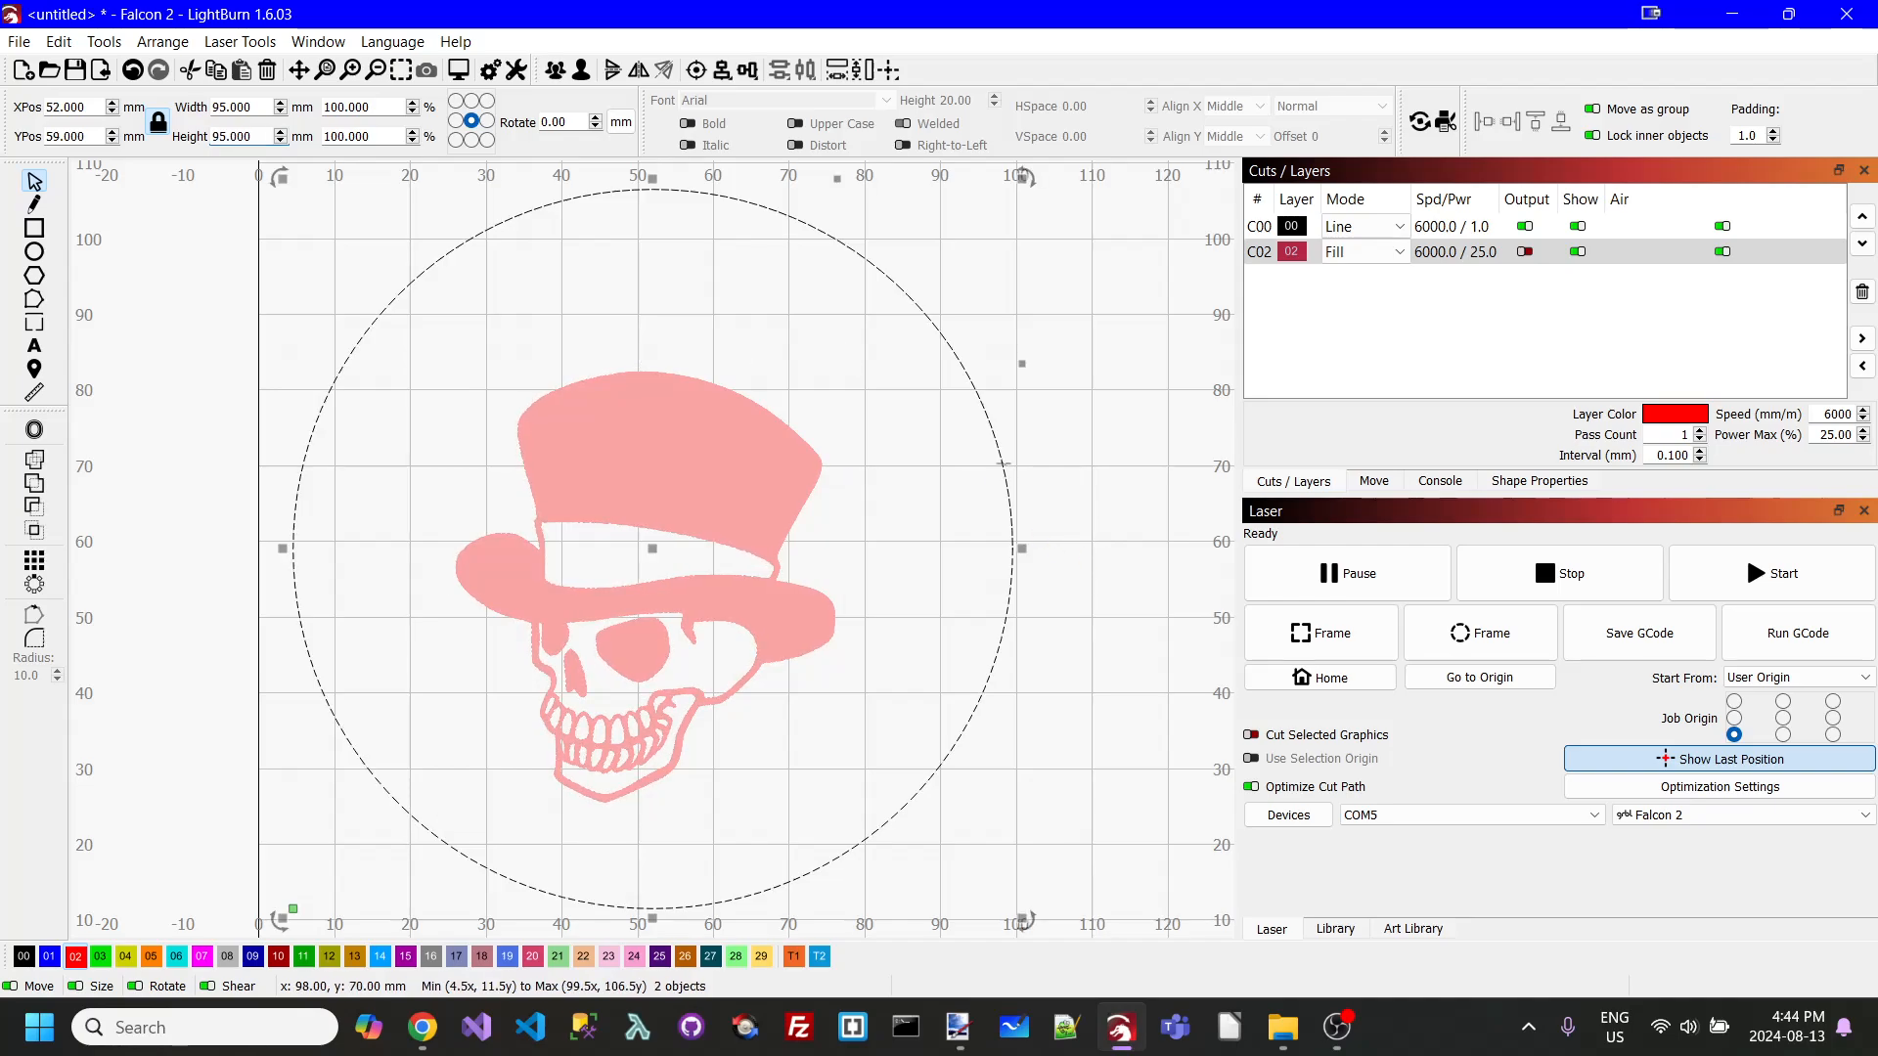
left_click(695, 70)
left_click(1135, 470)
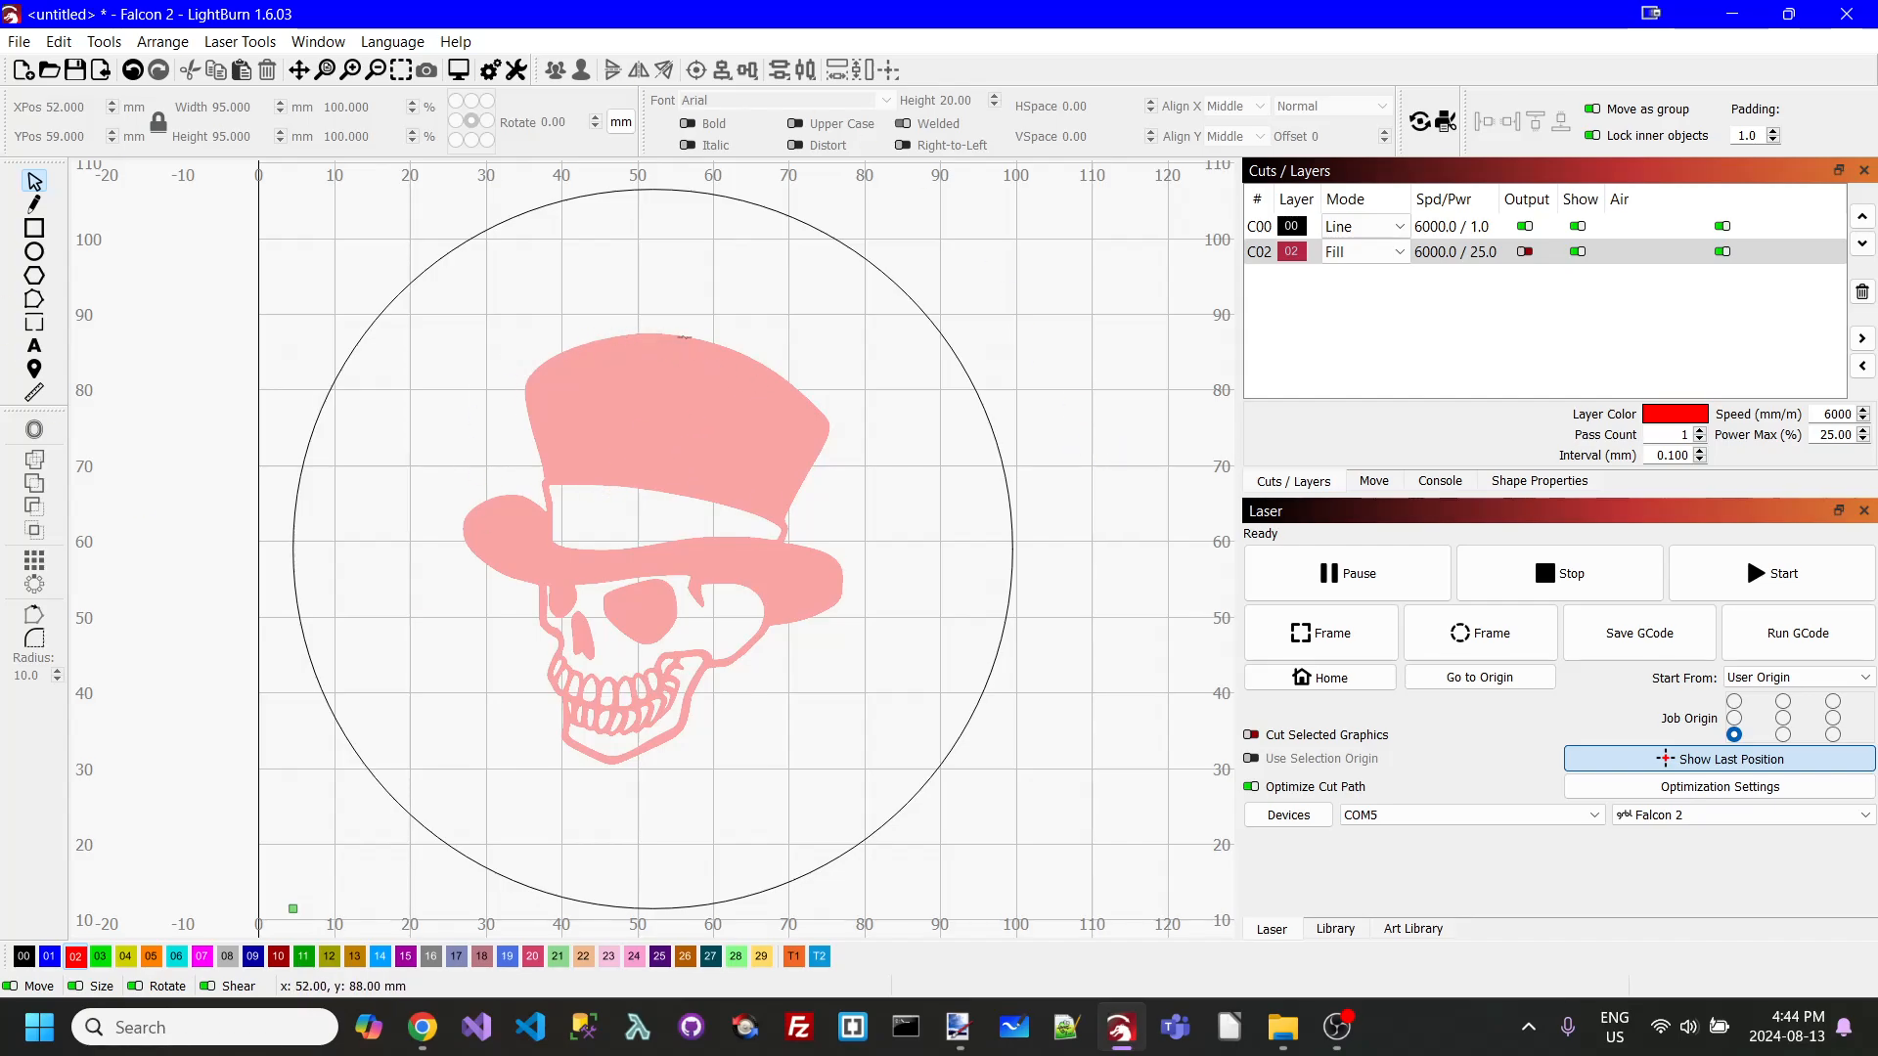
- Offset the skull outward by 1 mm with the Corner style, for outer shapes only
left_click(563, 401)
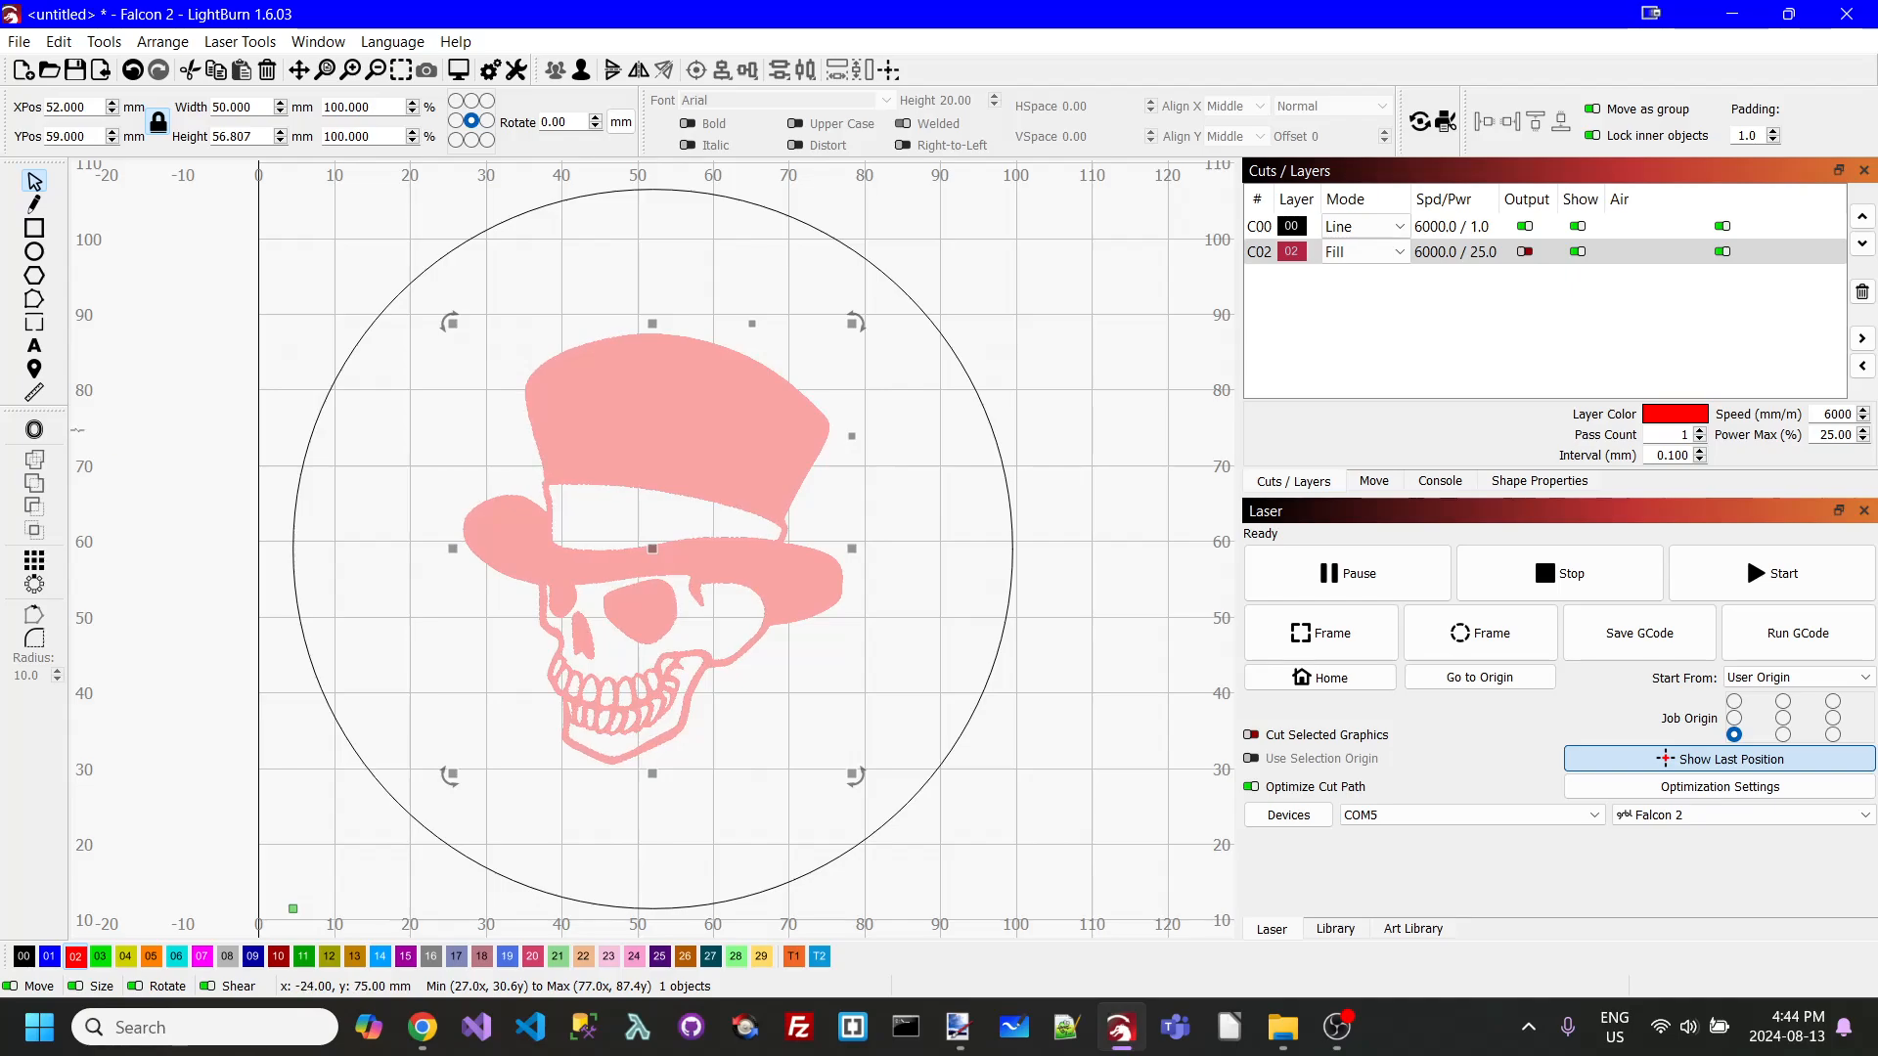
left_click(36, 432)
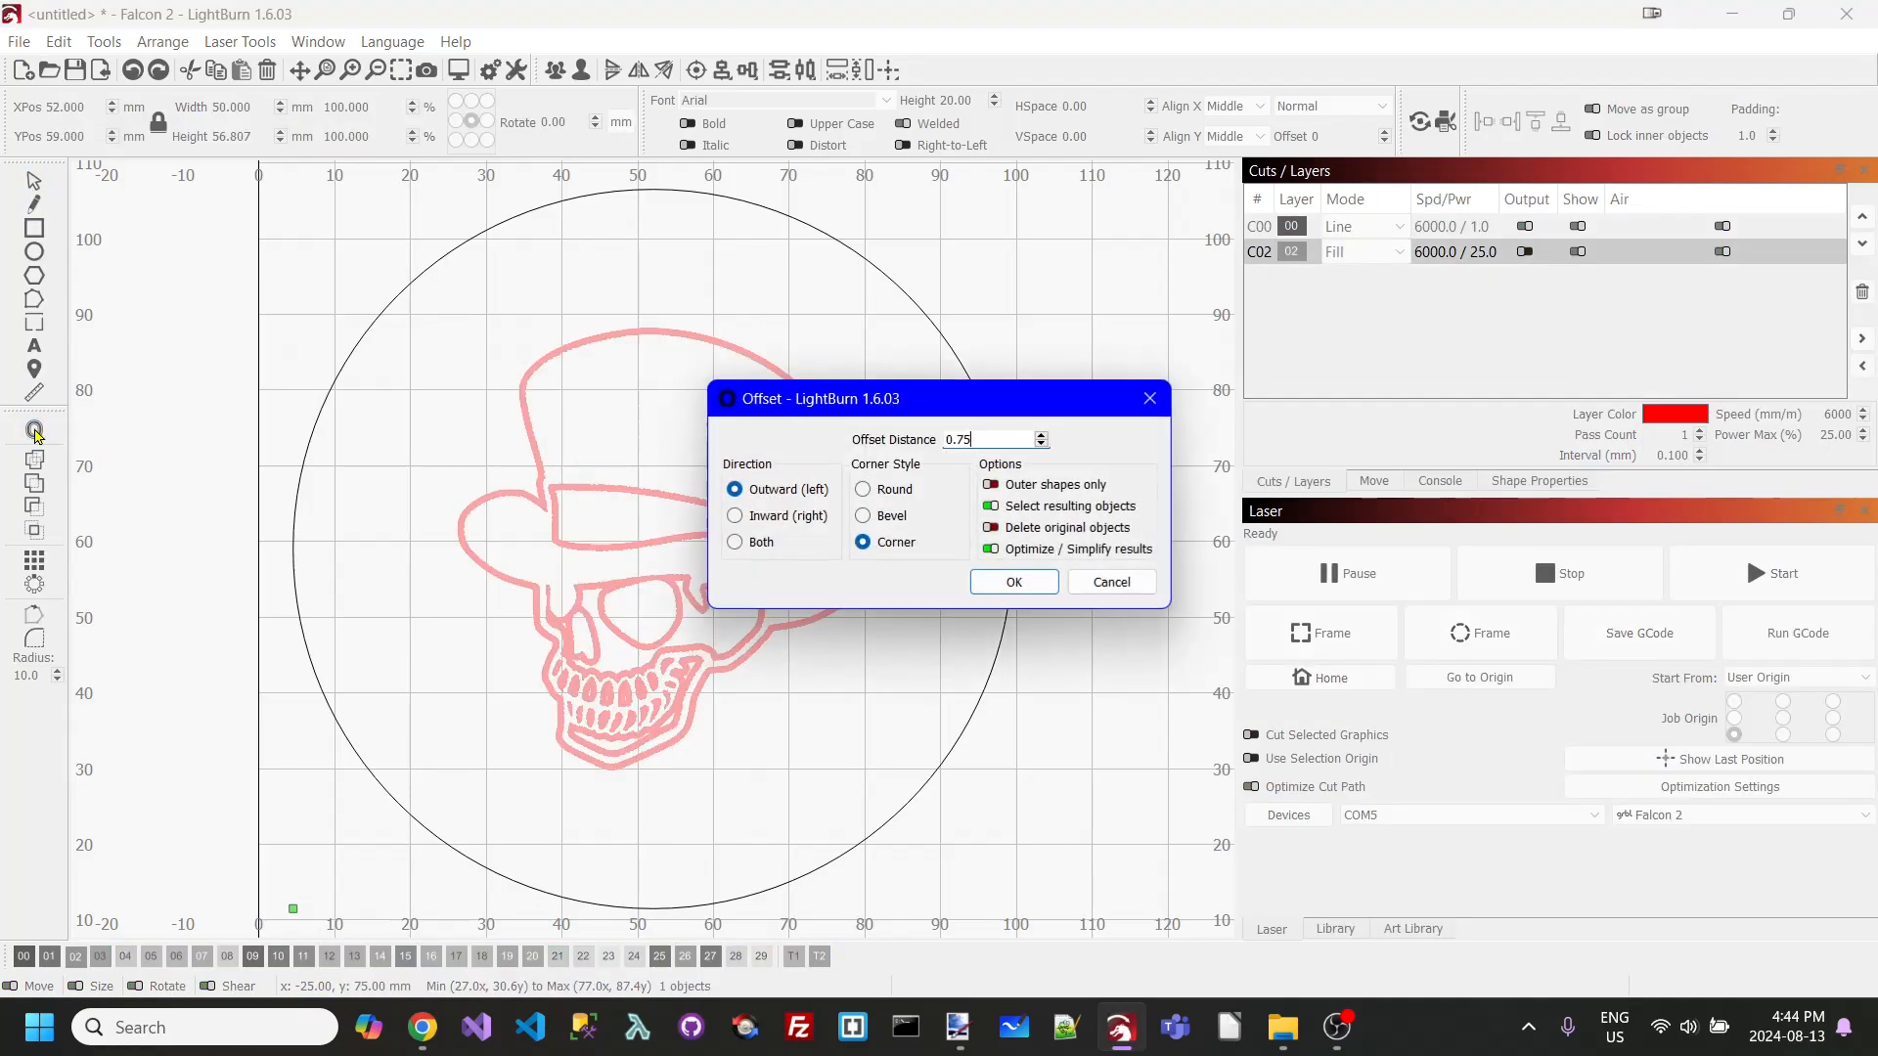
double_click(981, 434)
type("1")
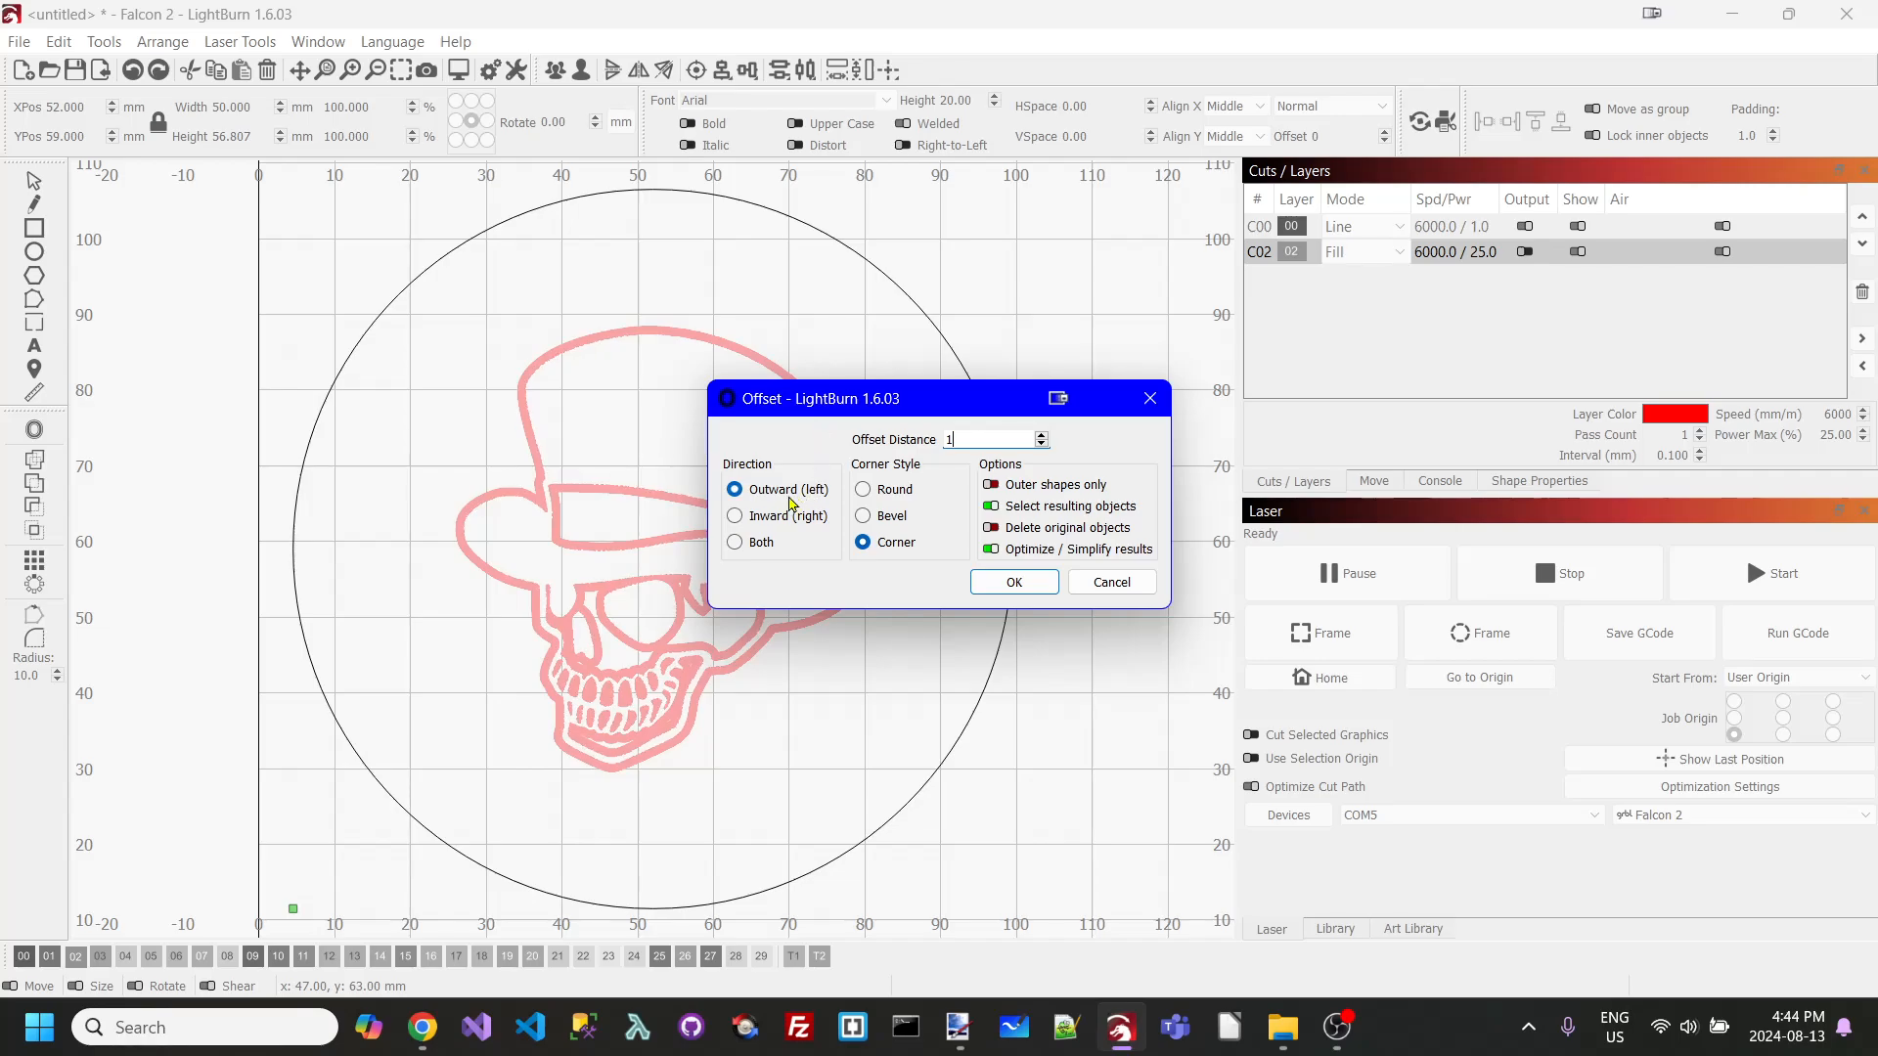
left_click(992, 484)
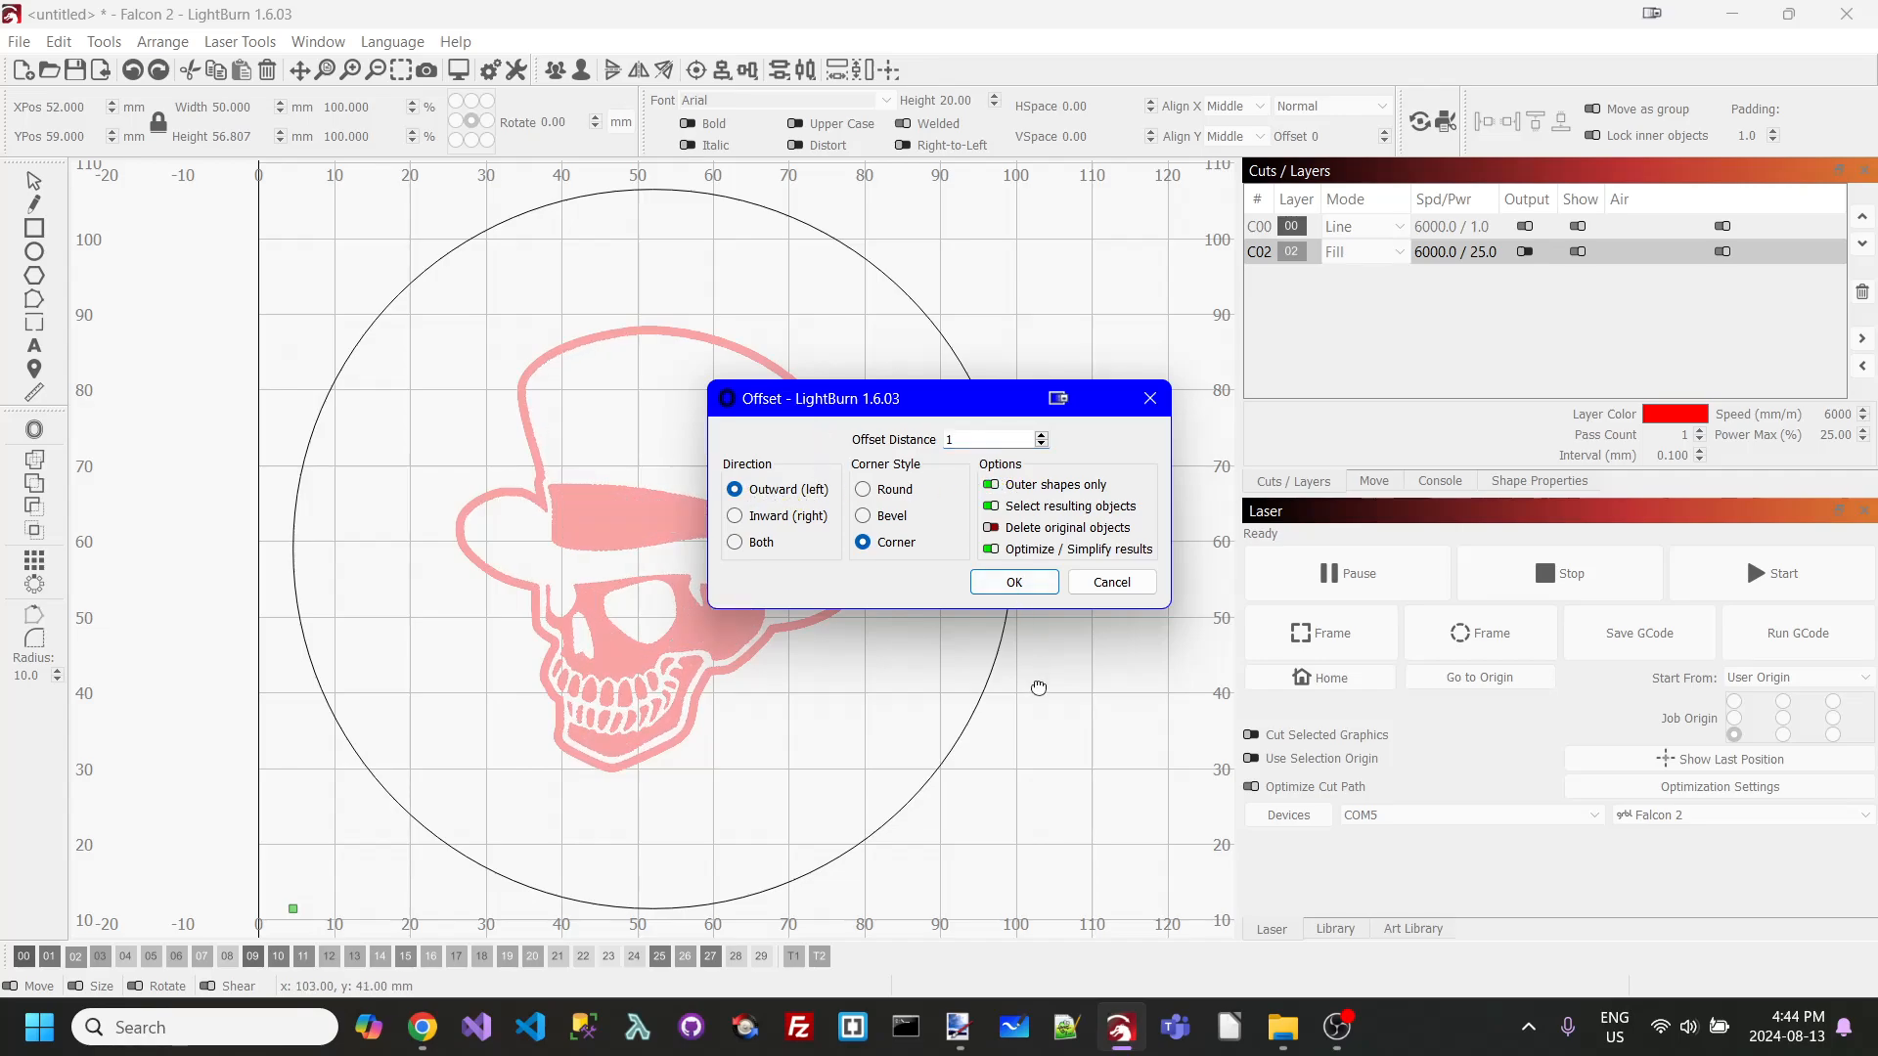
left_click(1023, 581)
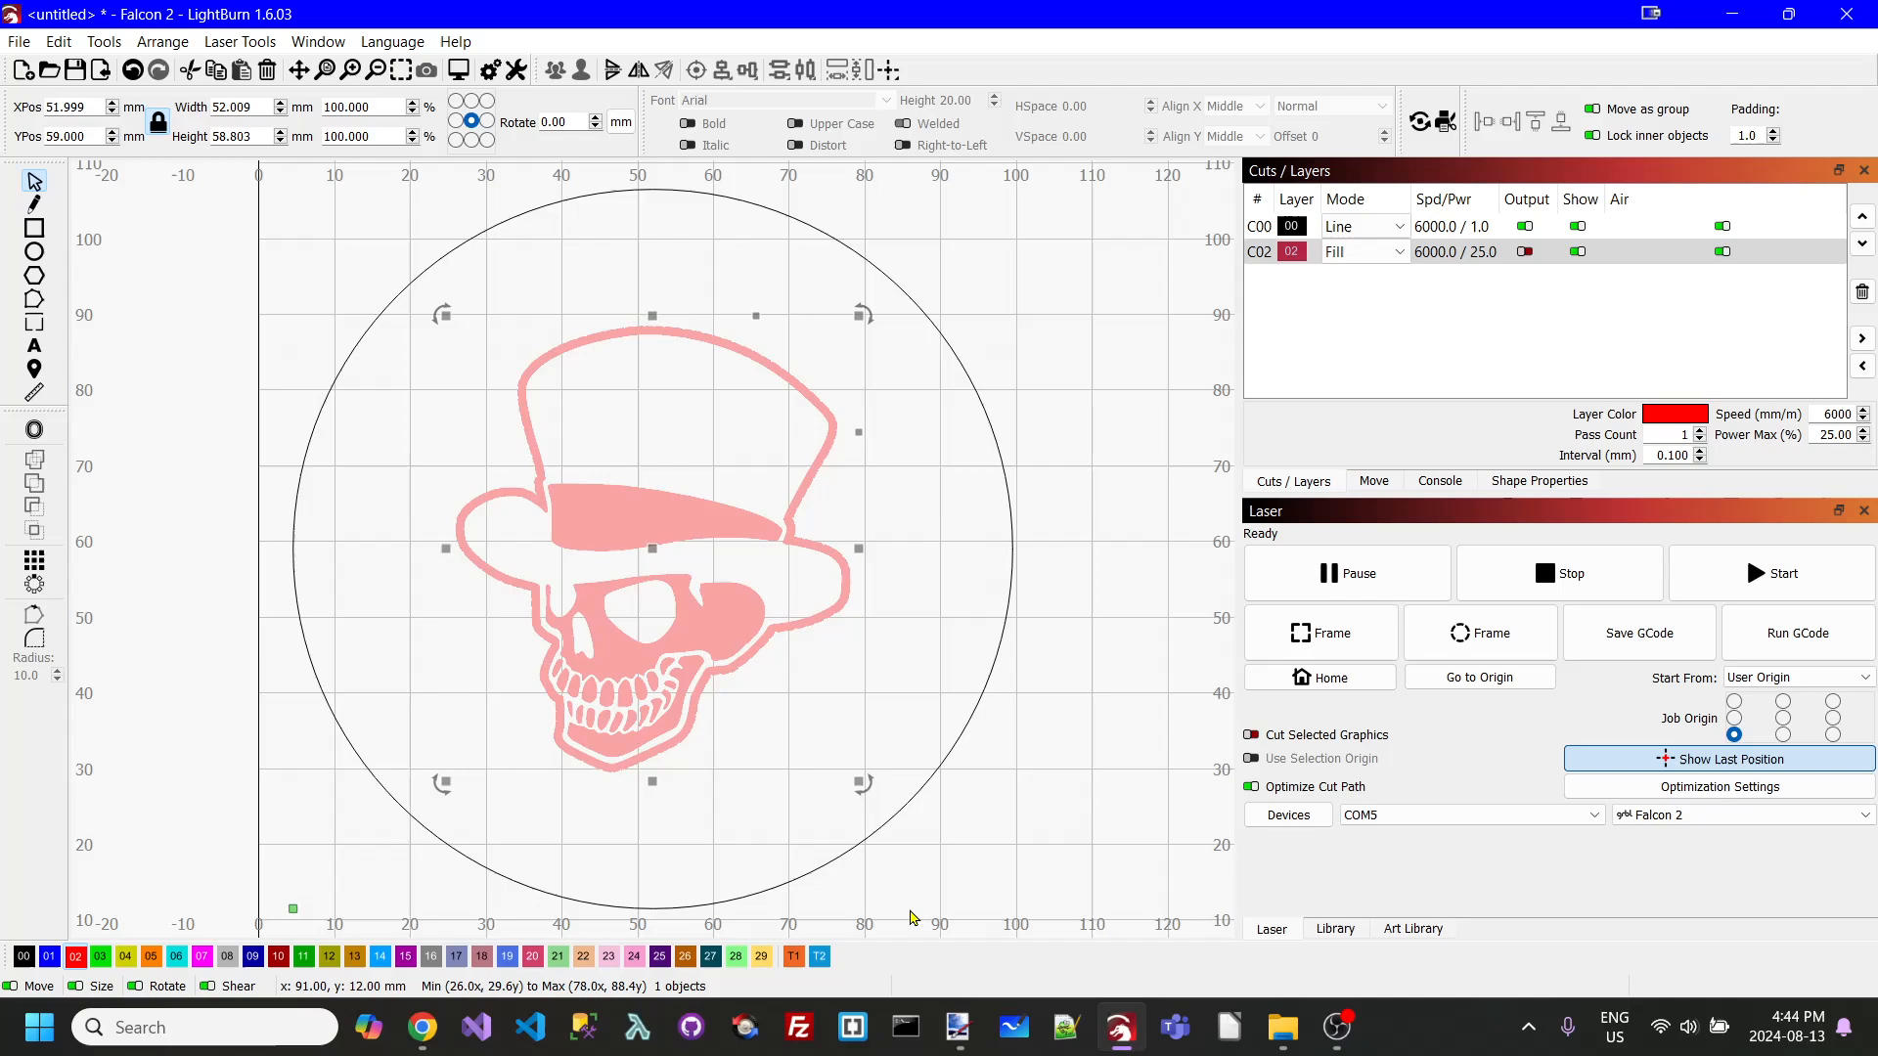
- Assign the offset outline to tool layer T1 and hide the red fill layer 02
left_click(793, 956)
left_click(836, 506)
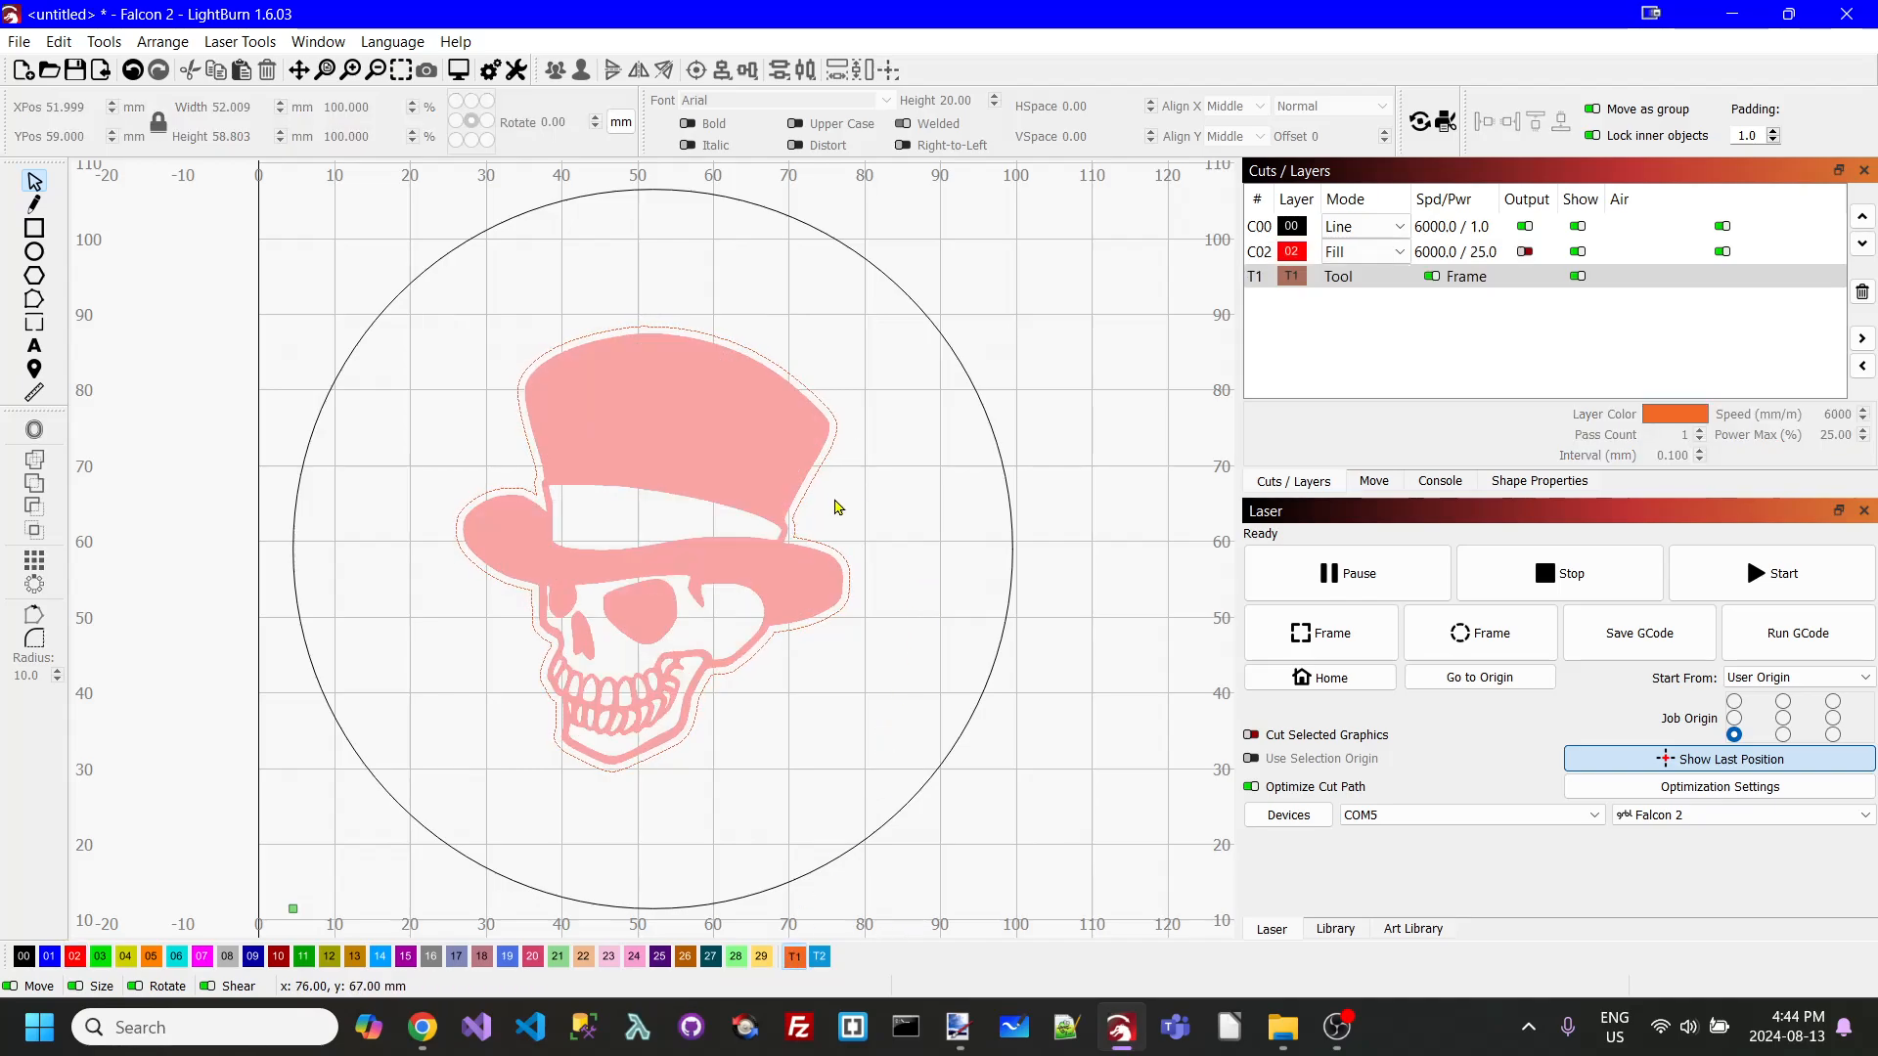
left_click(1577, 251)
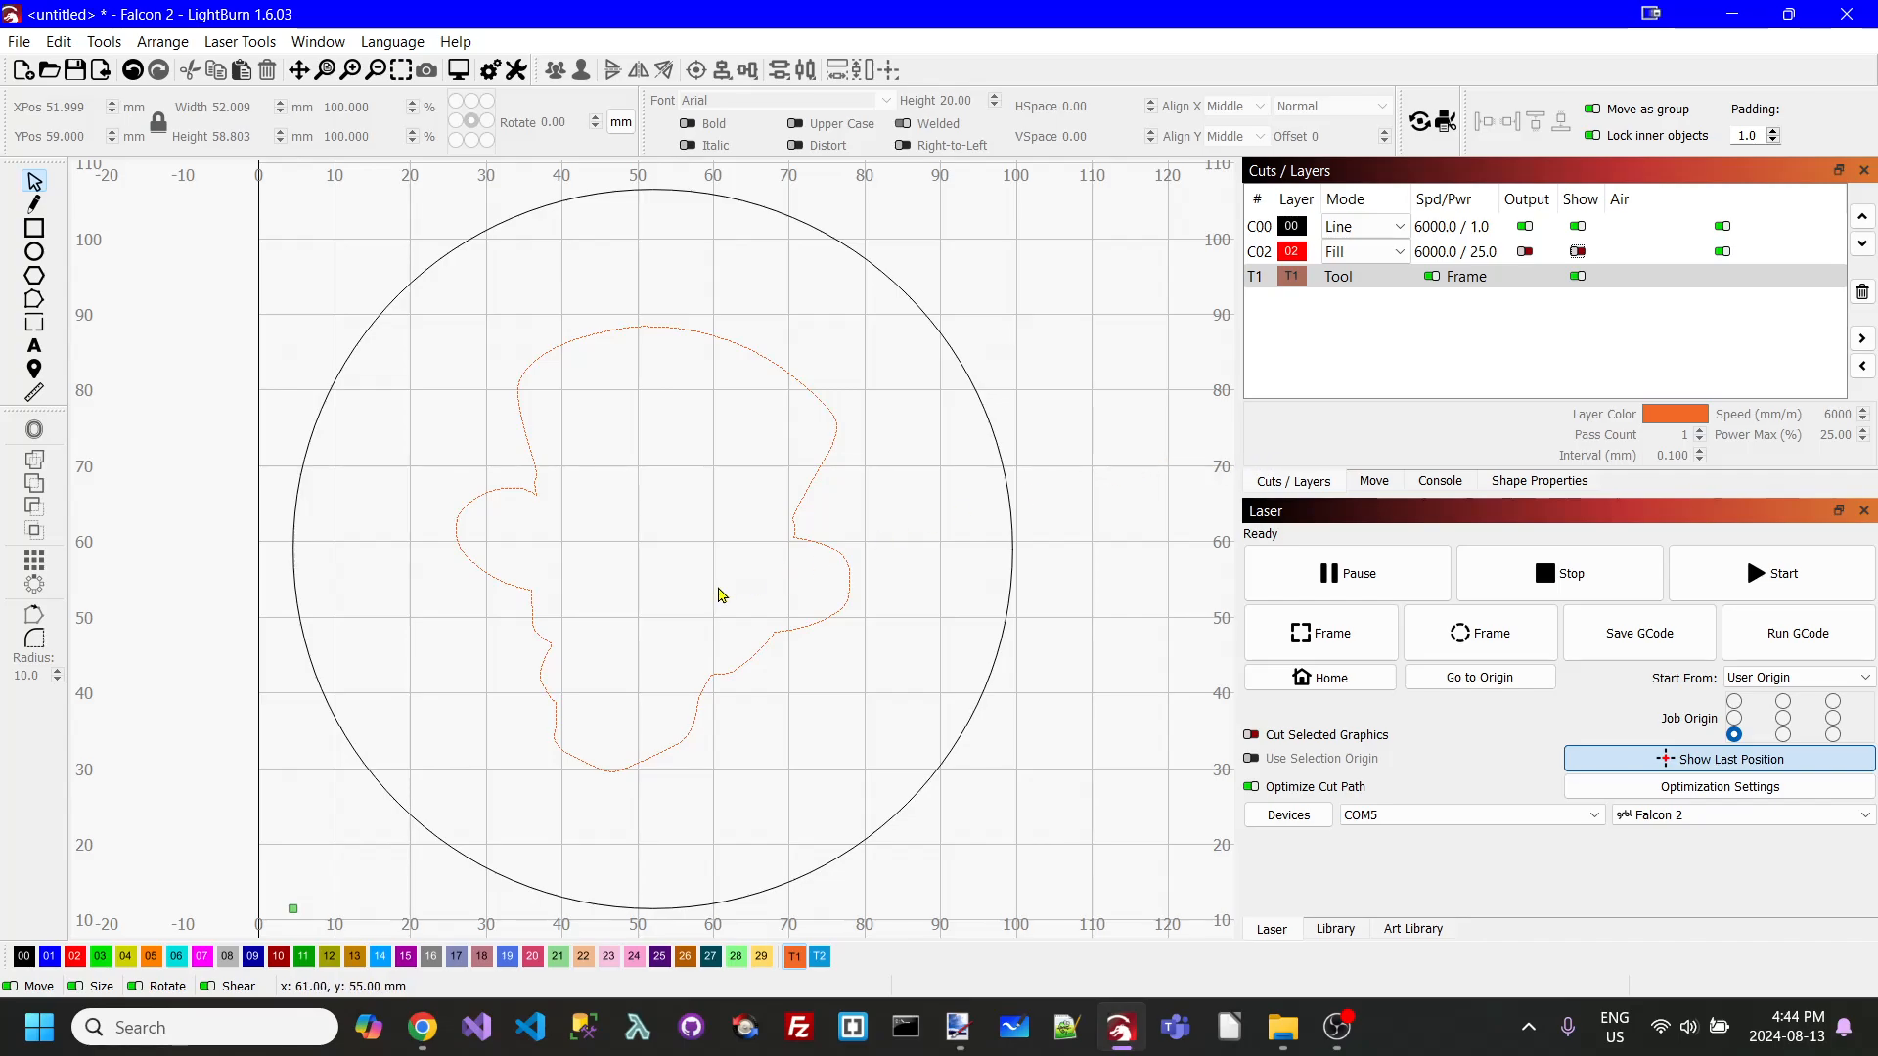
- Draw a second circle about 84 by 82 mm in the empty area beside the first and assign it to tool layer T2
left_click(34, 253)
scroll(734, 386, "down", 2)
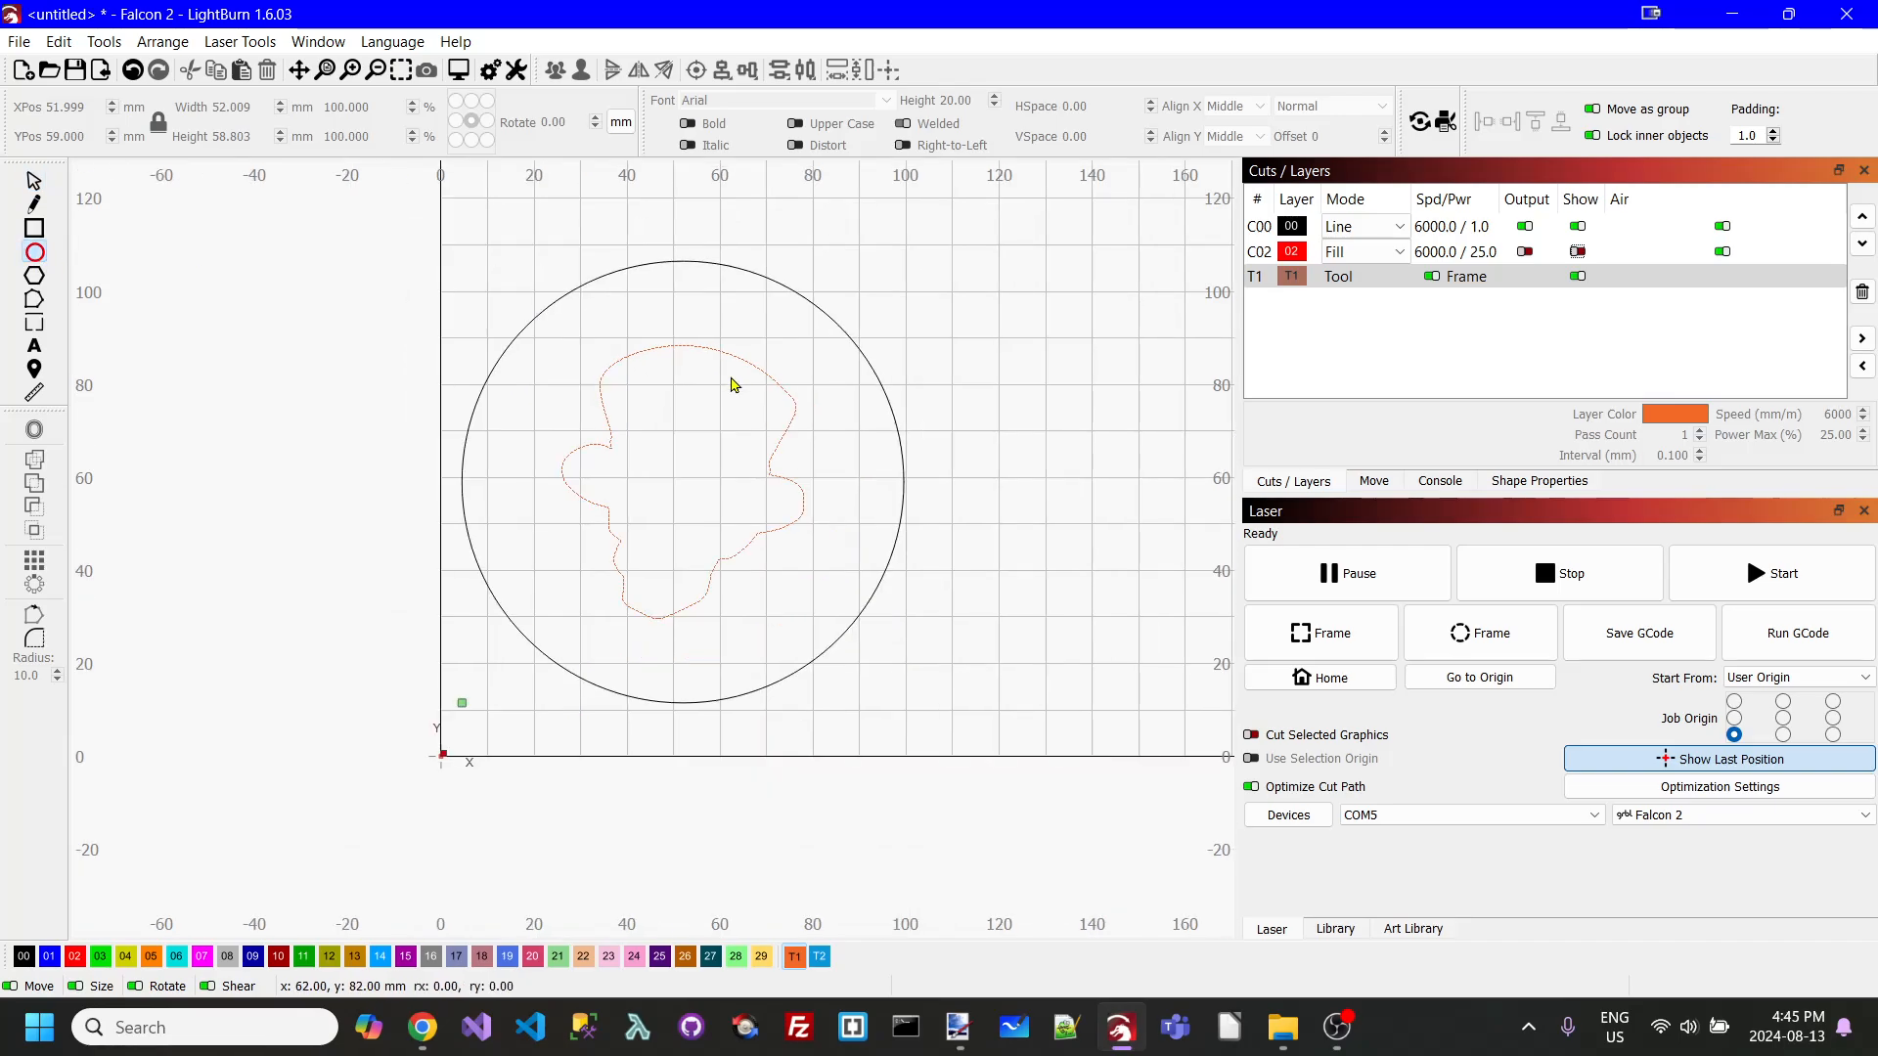
left_click(300, 69)
left_click_drag(973, 250, 611, 274)
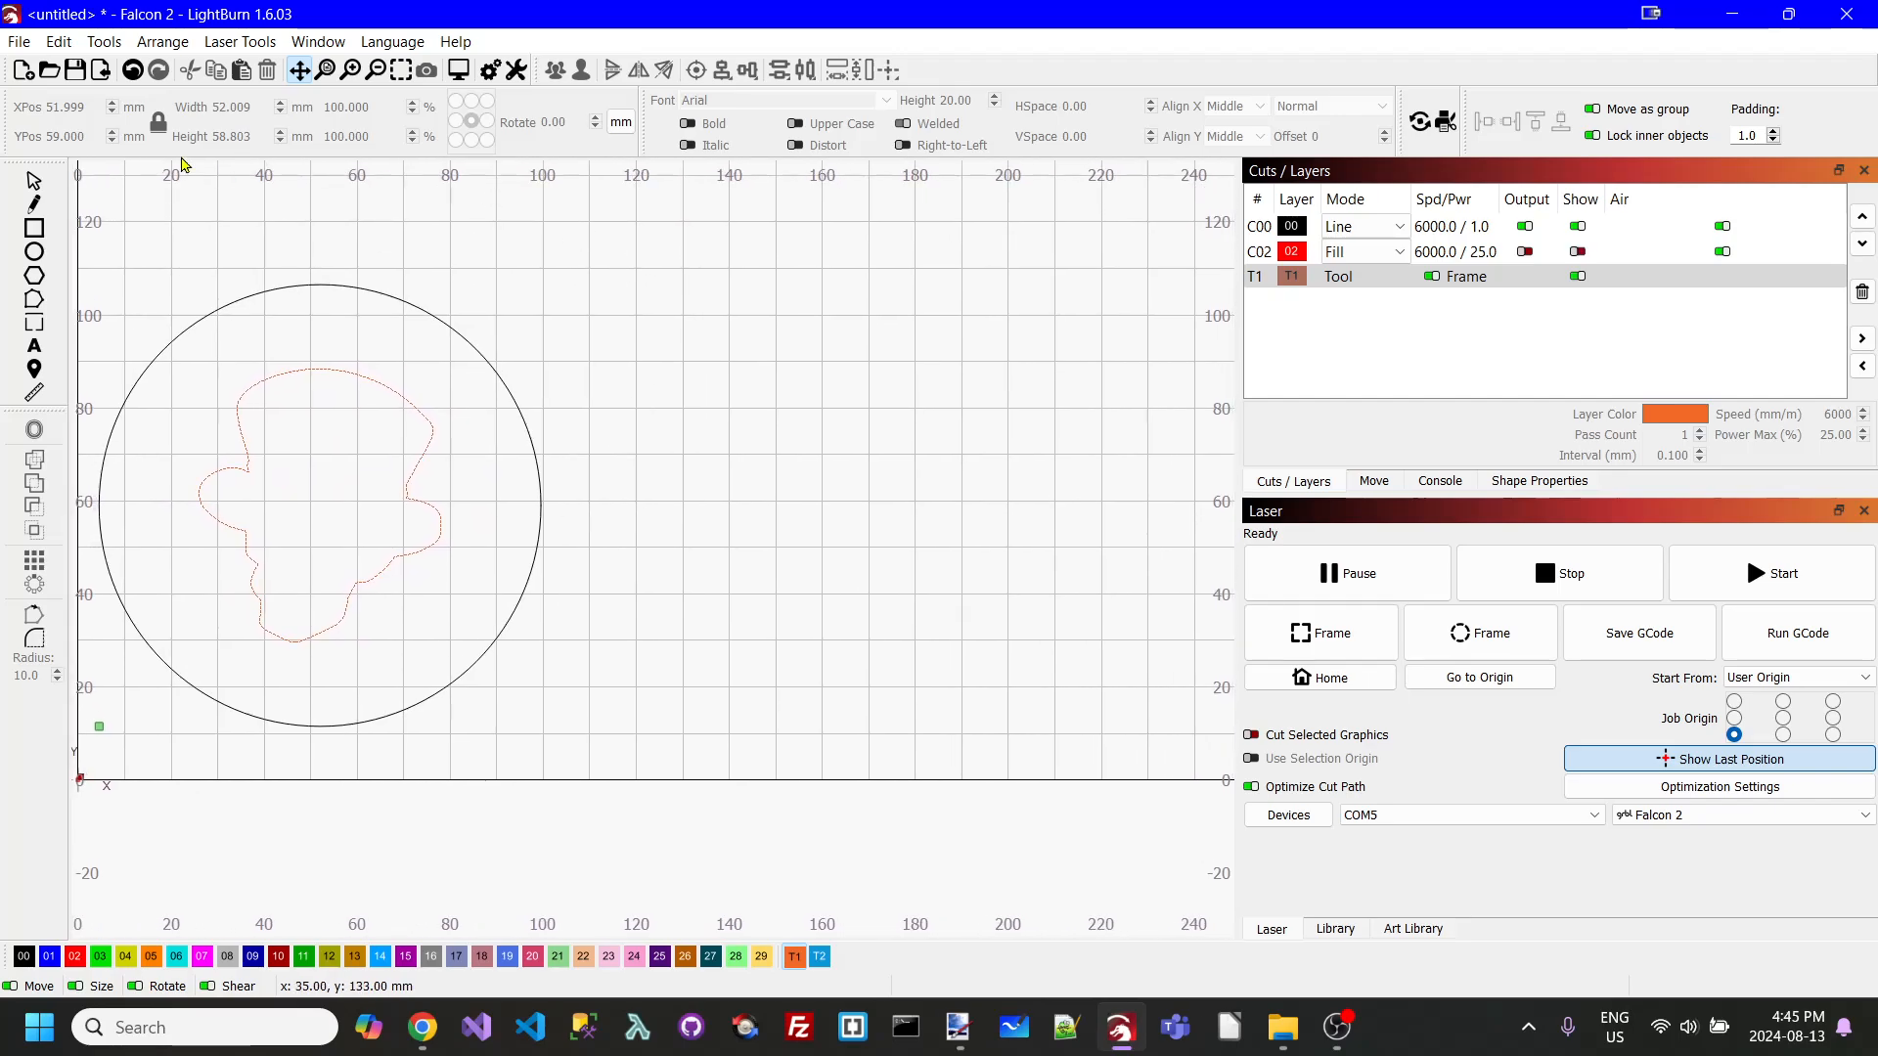
left_click(35, 253)
left_click_drag(669, 334, 1061, 722)
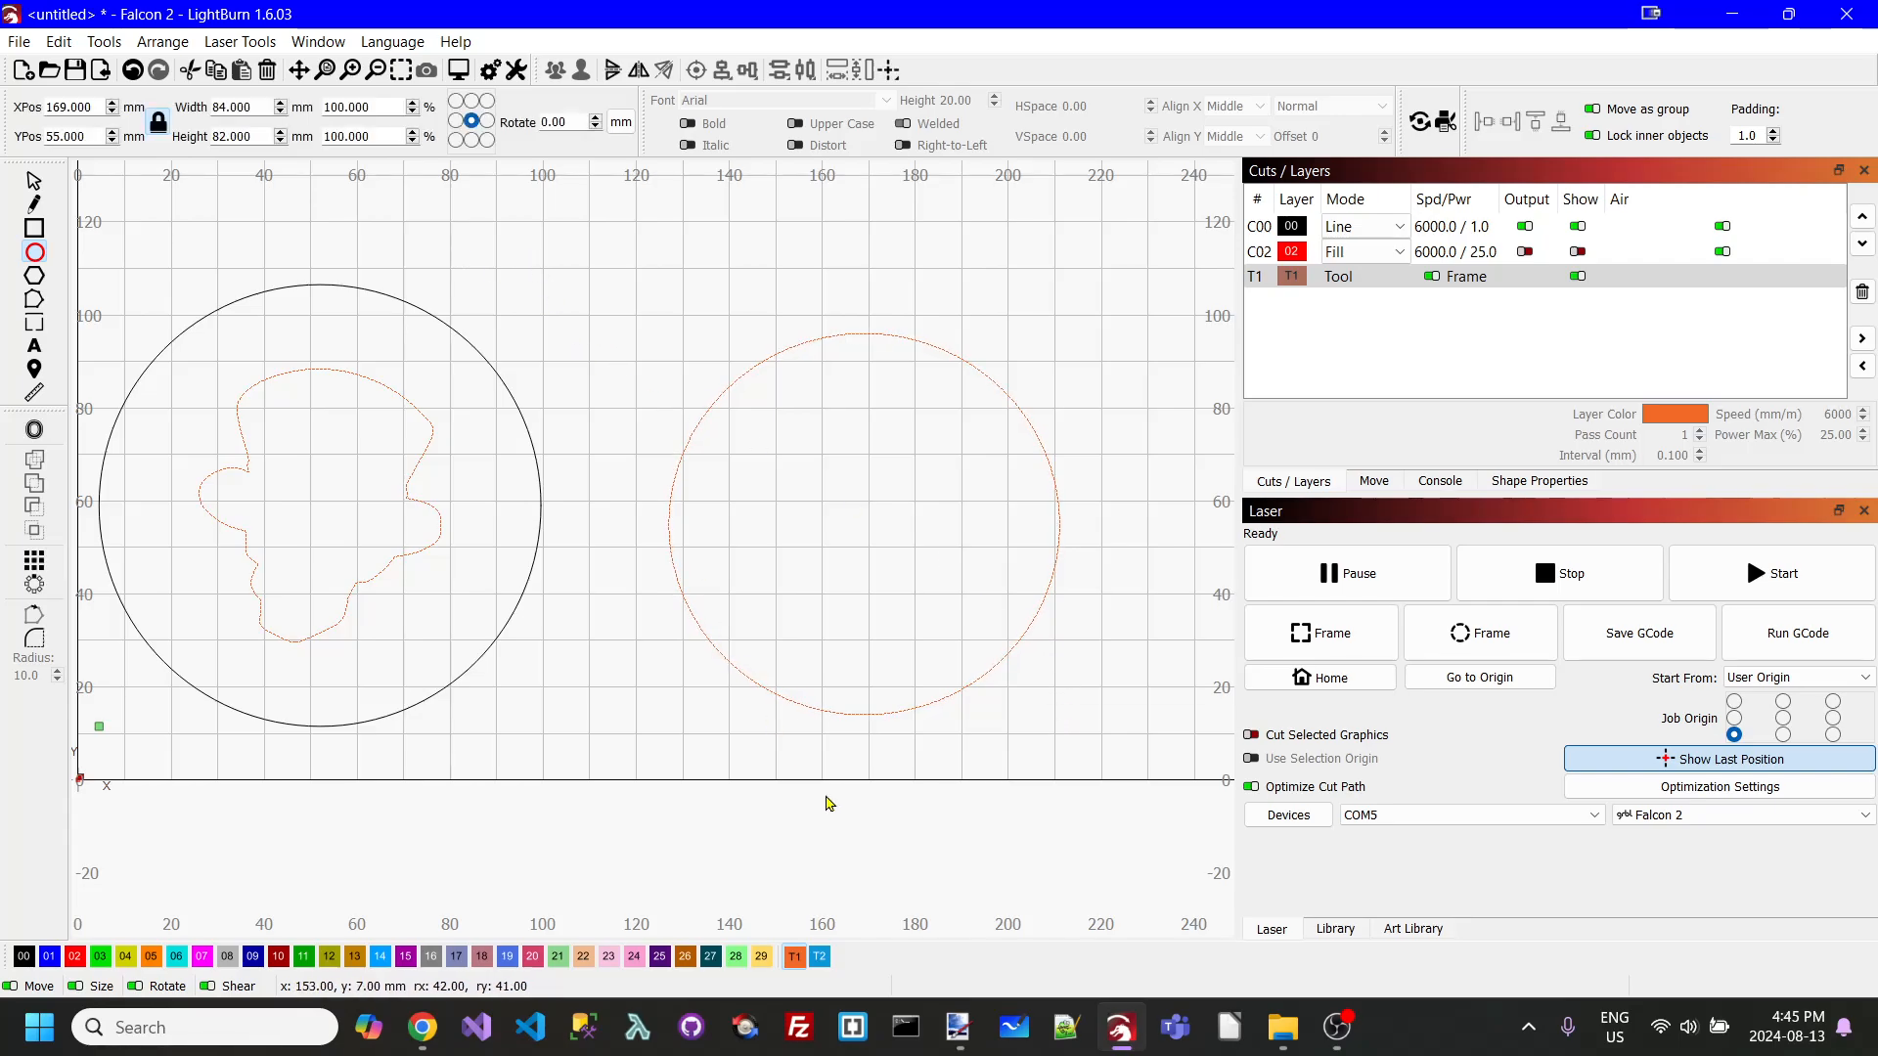
left_click(821, 956)
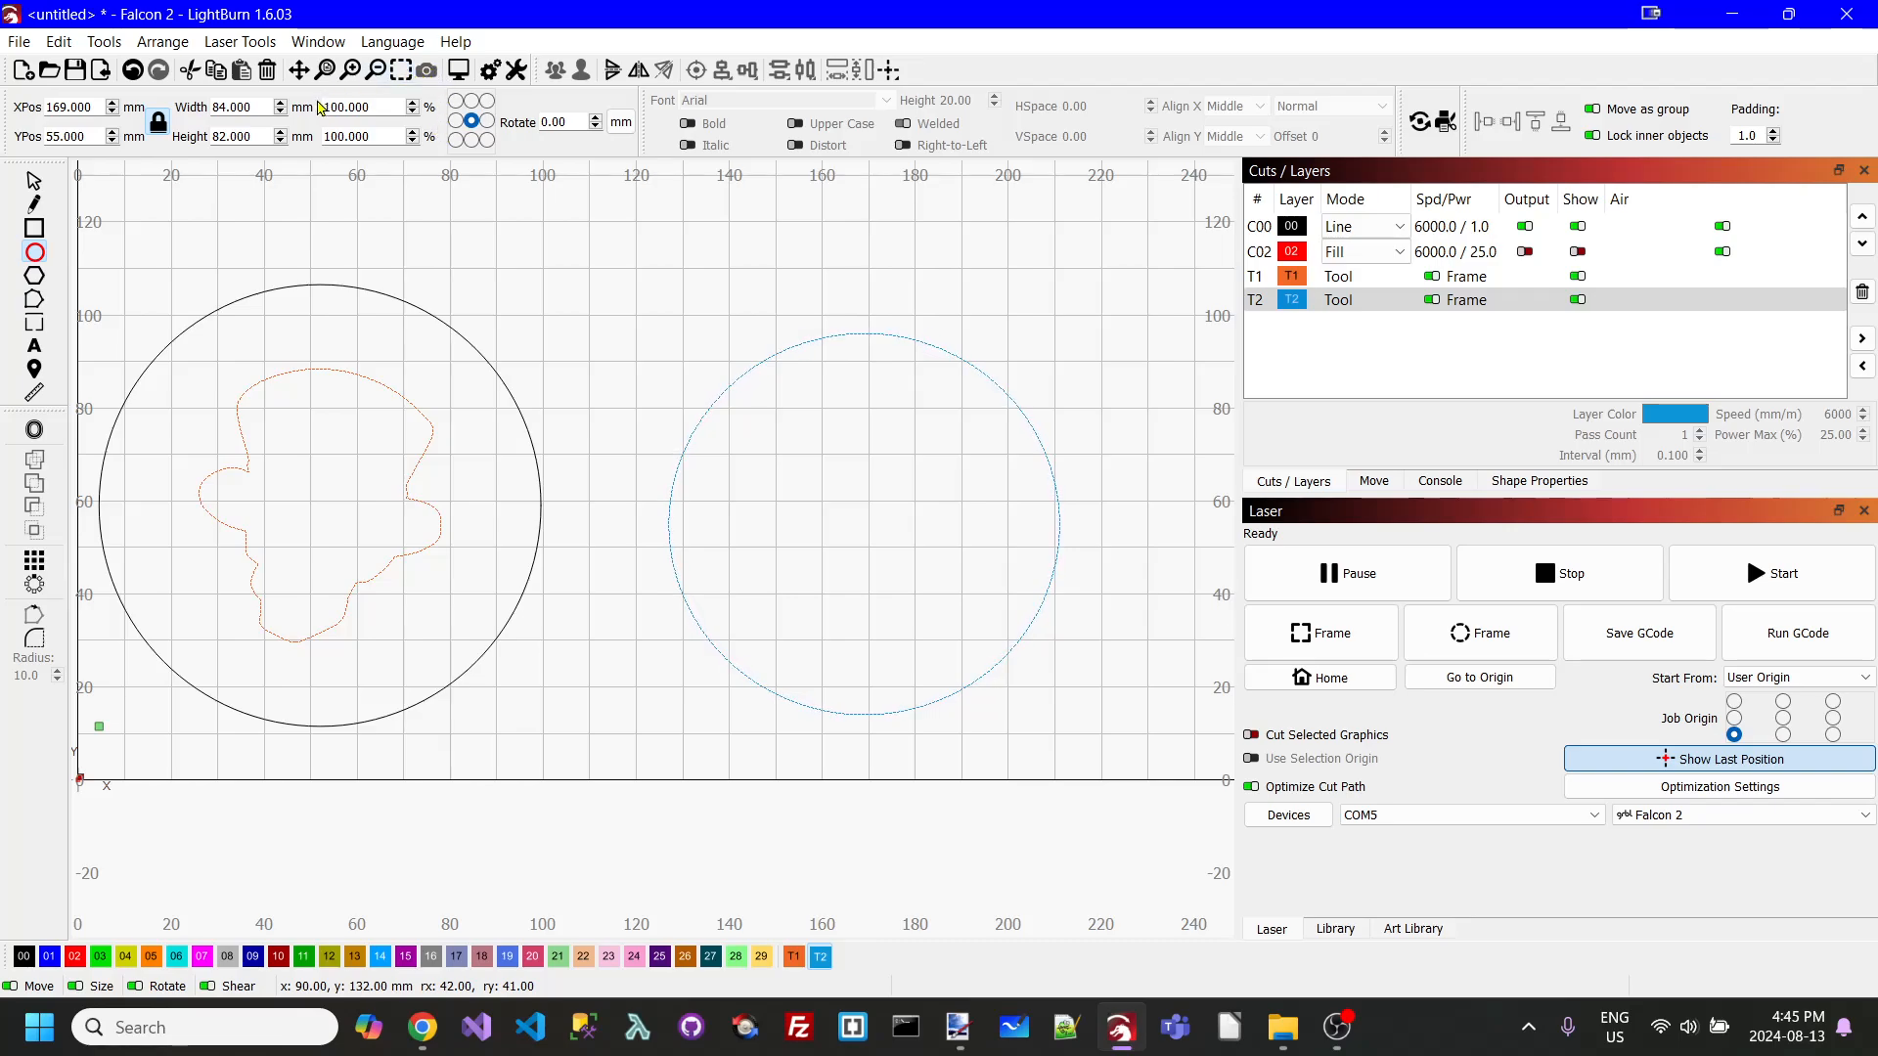
- Set the T2 circle's width to 75 mm and its height to 75 mm with the aspect ratio locked, keeping the circle selected
left_click_drag(262, 106, 136, 107)
type("8")
type("75")
key("Tab")
type("75")
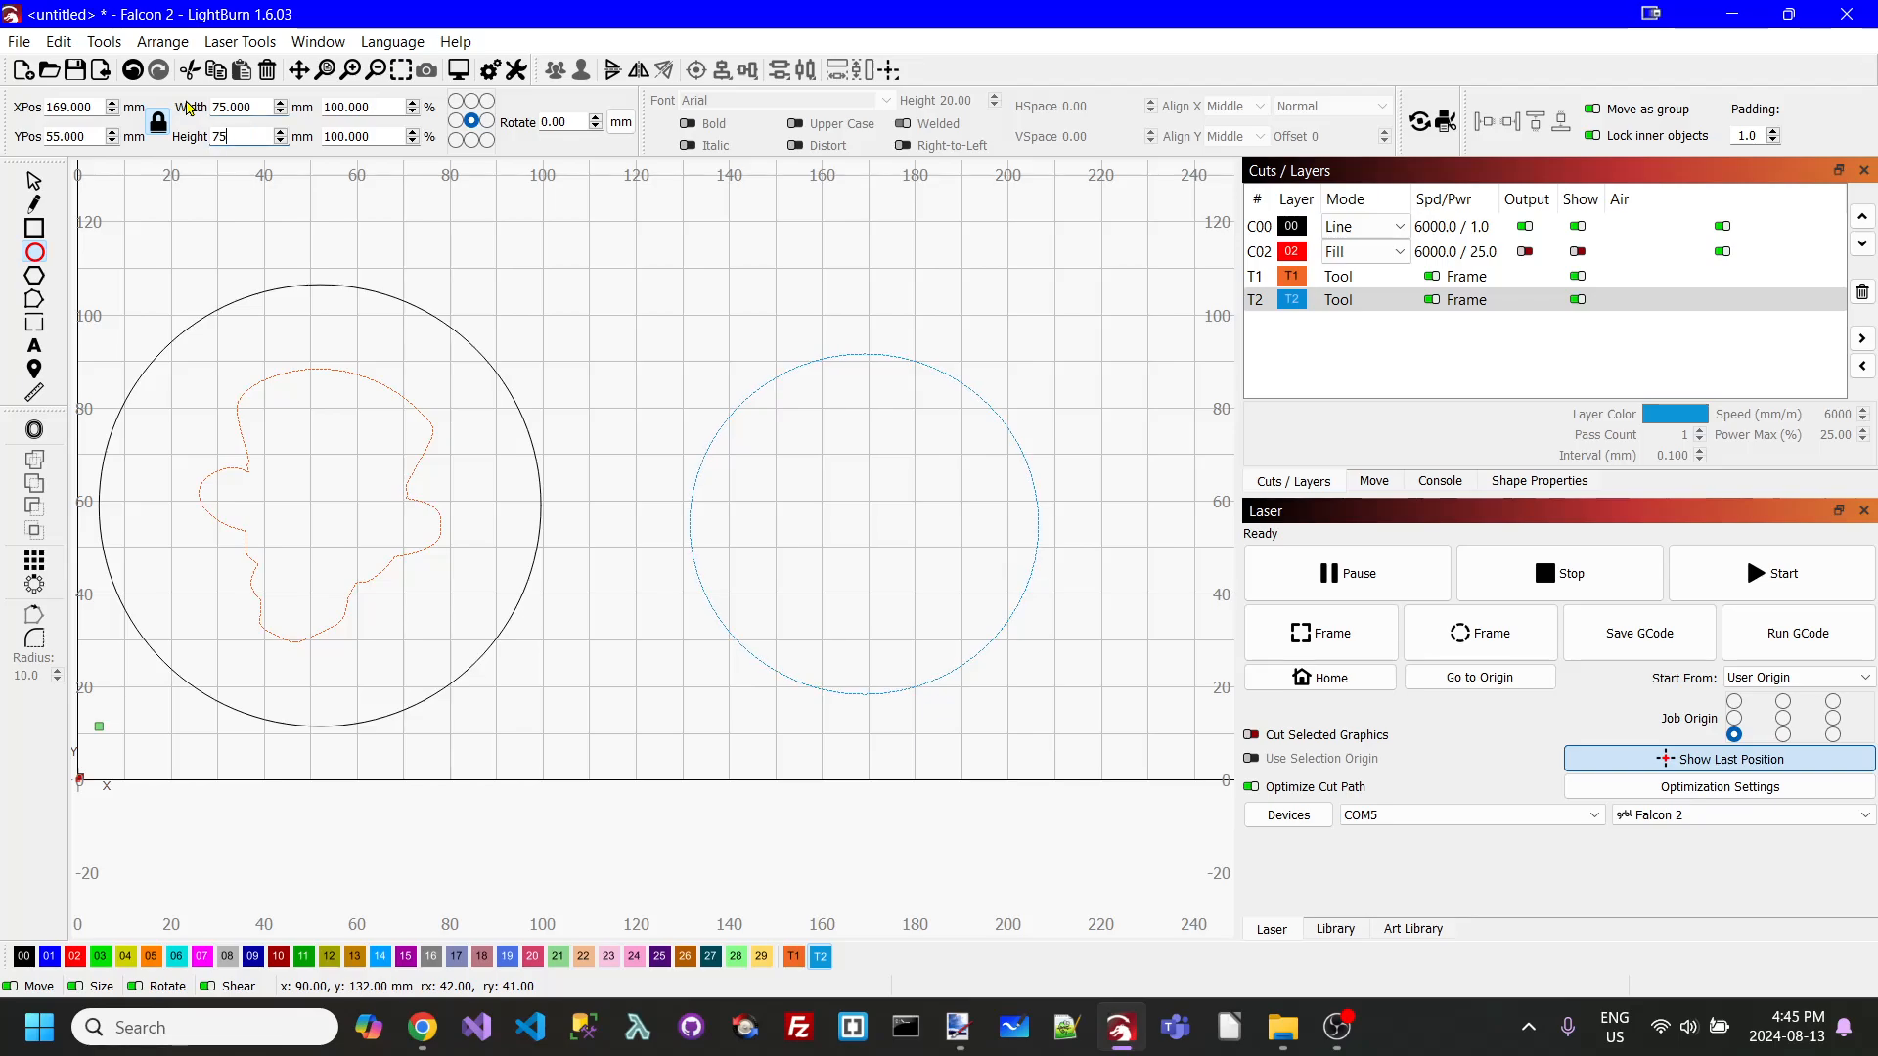
key("Tab")
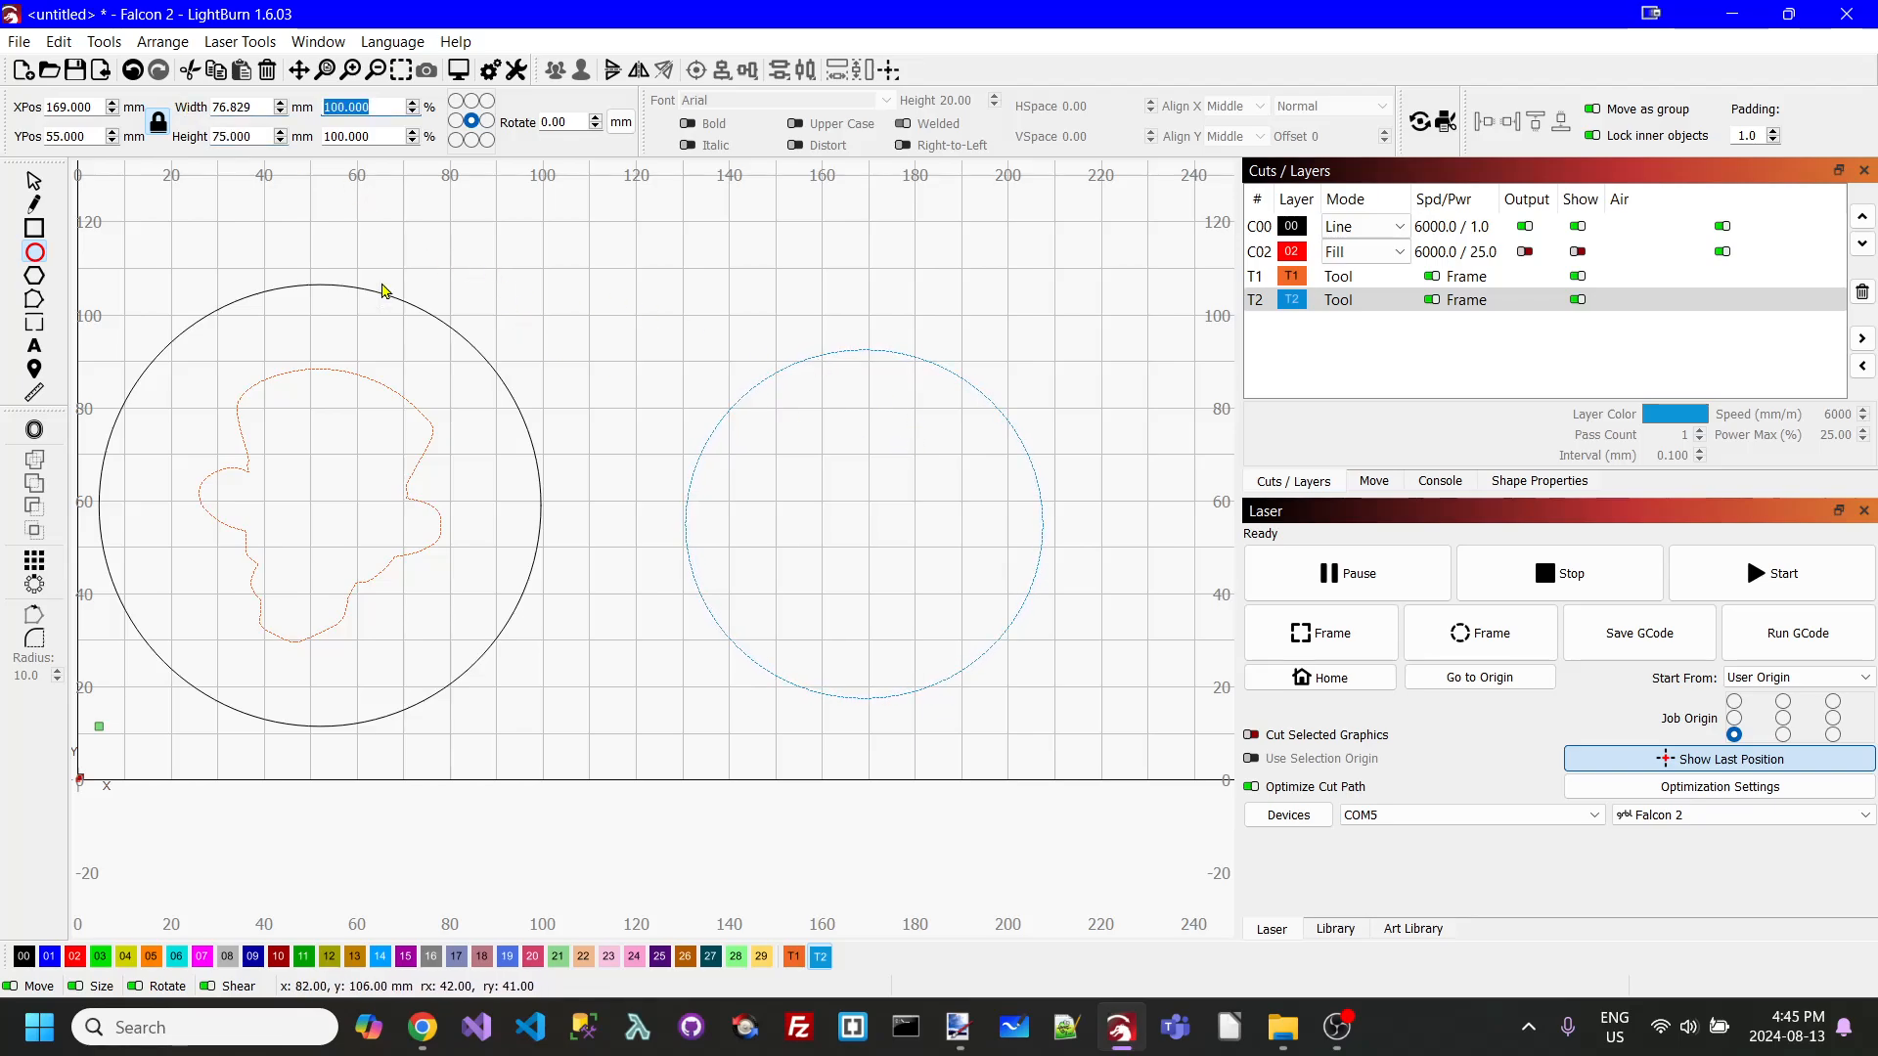
left_click(33, 182)
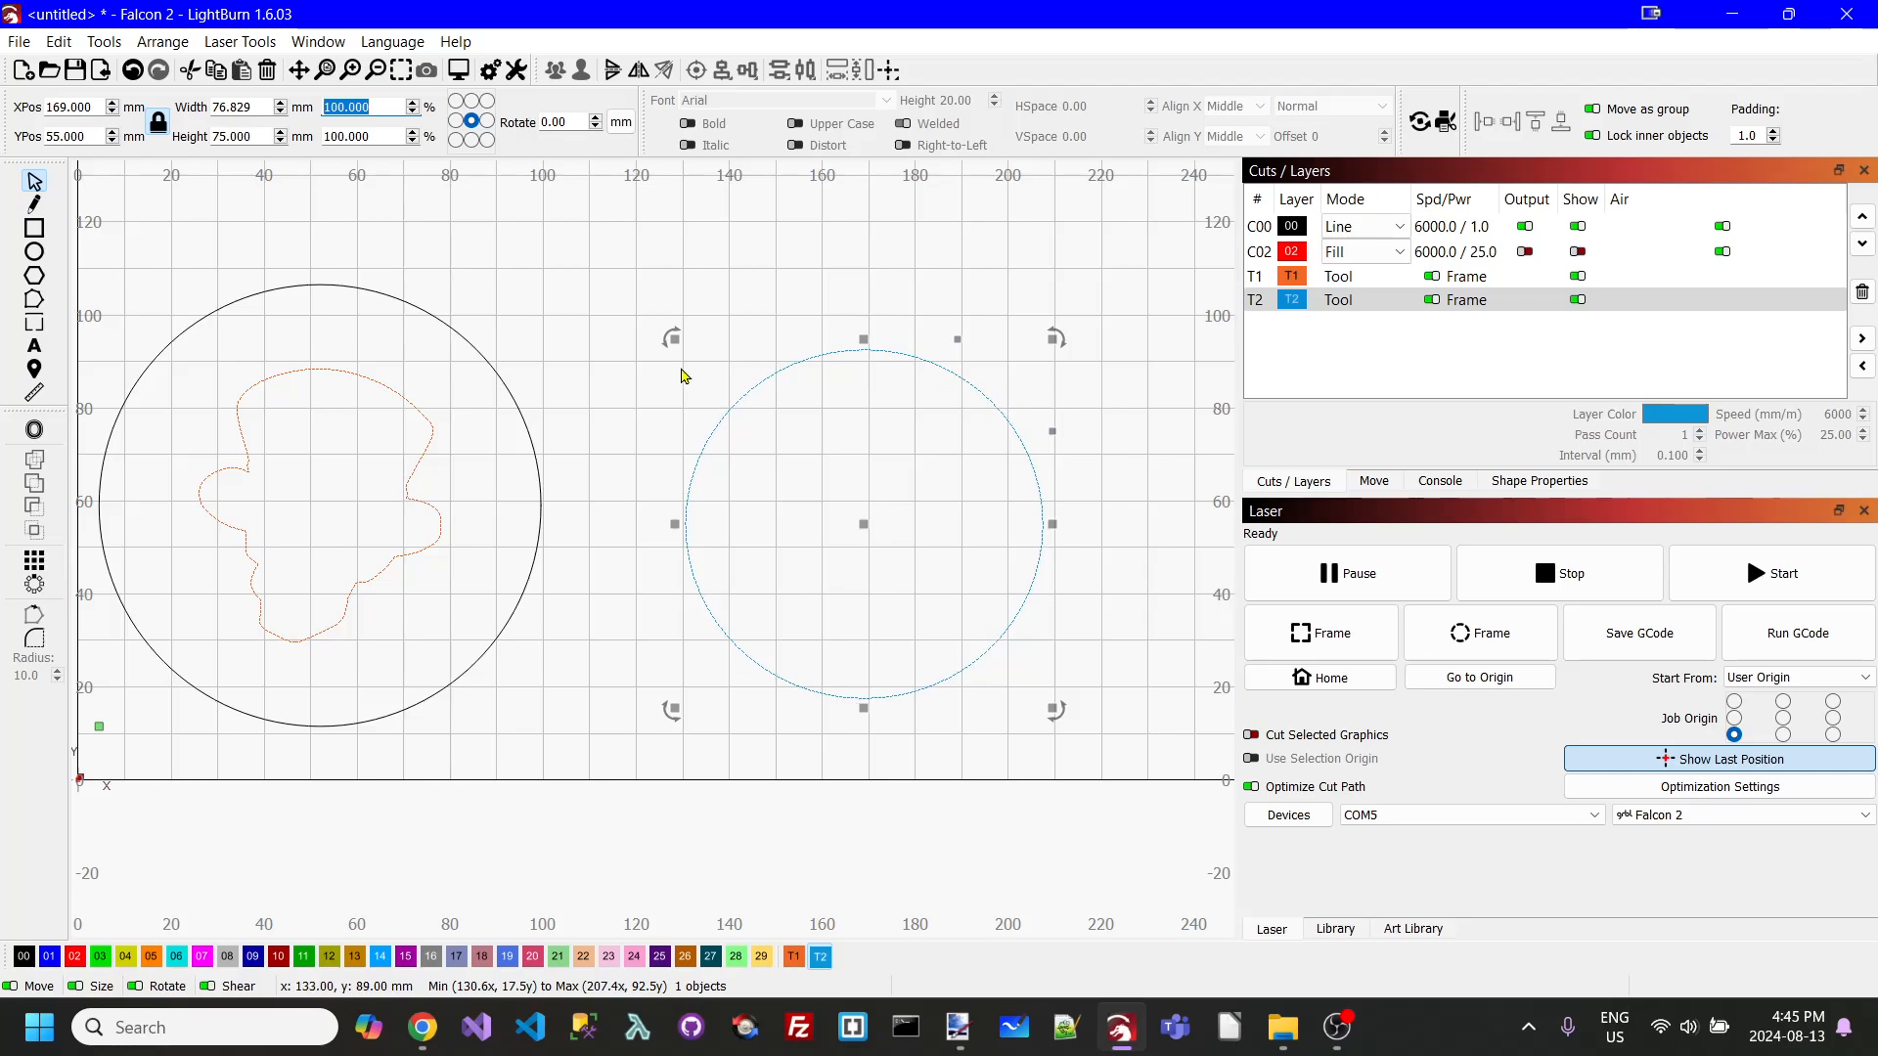
- Centre the T2 circle on the 95 mm circle
left_click(494, 375, "shift")
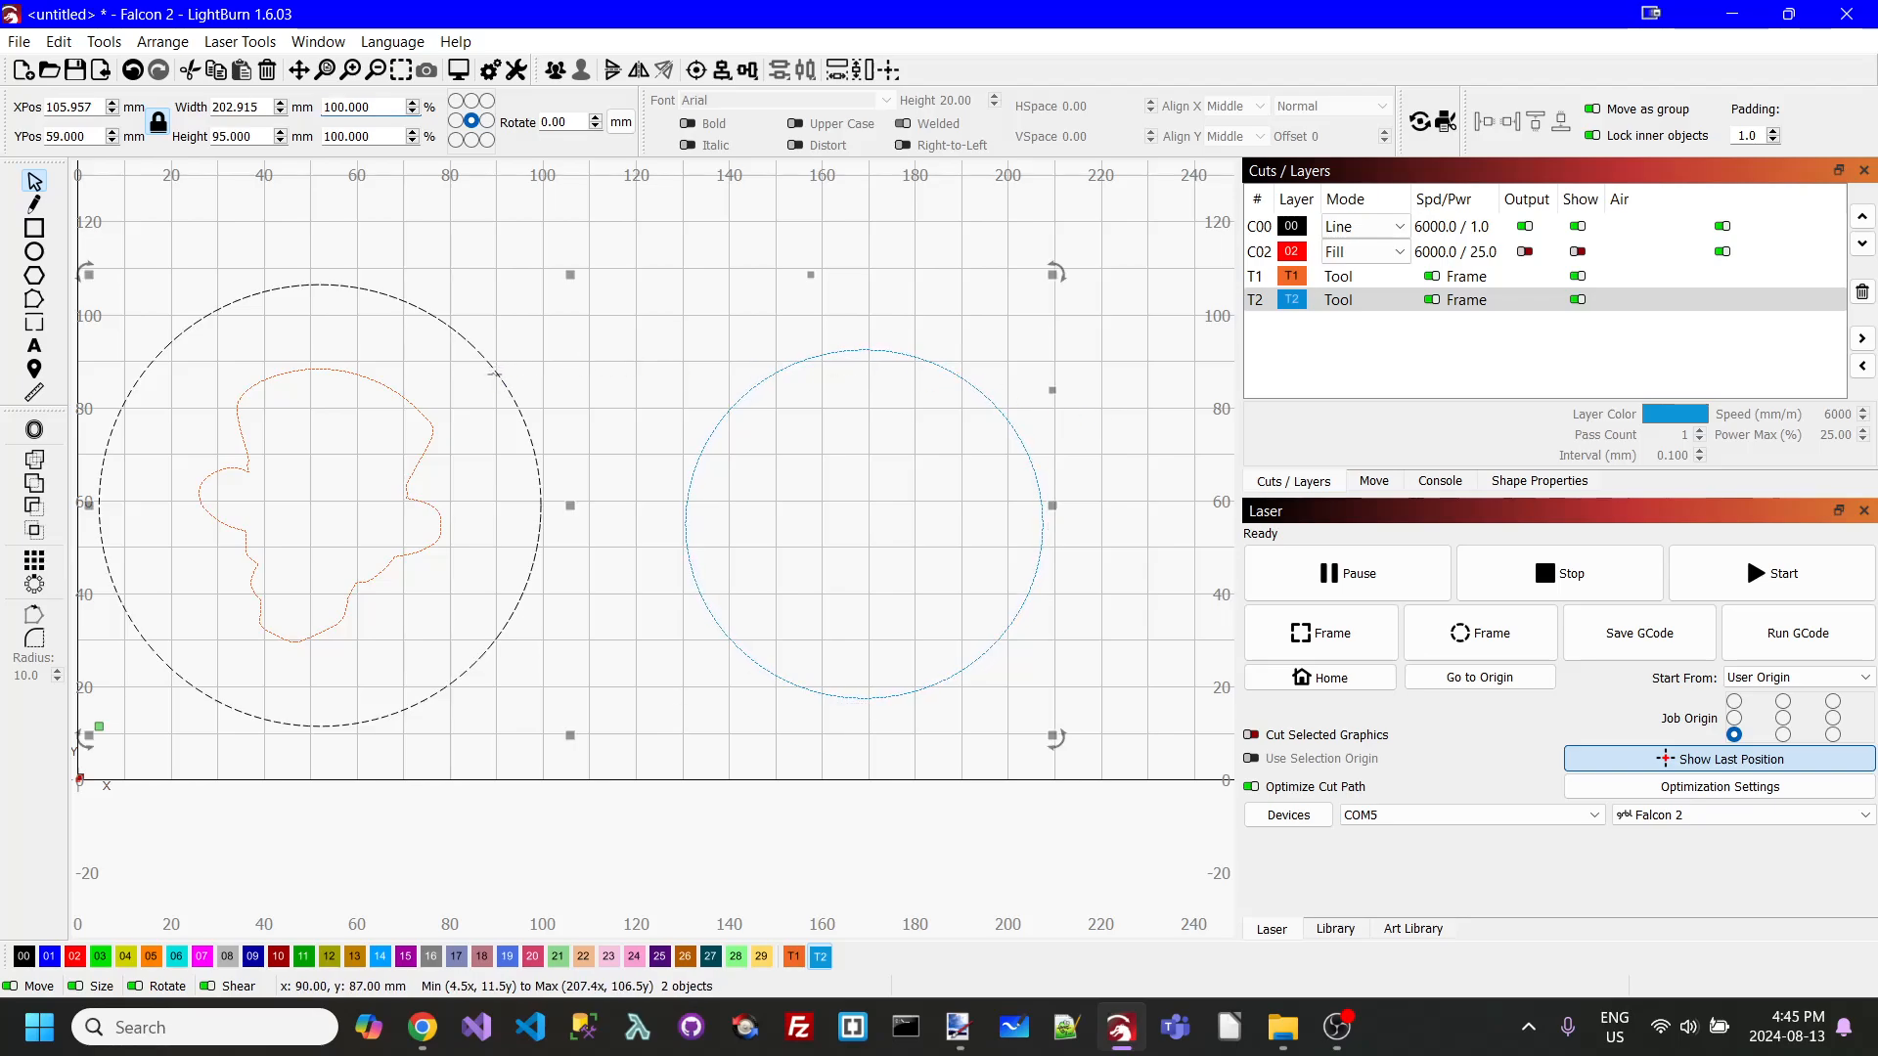
left_click(696, 72)
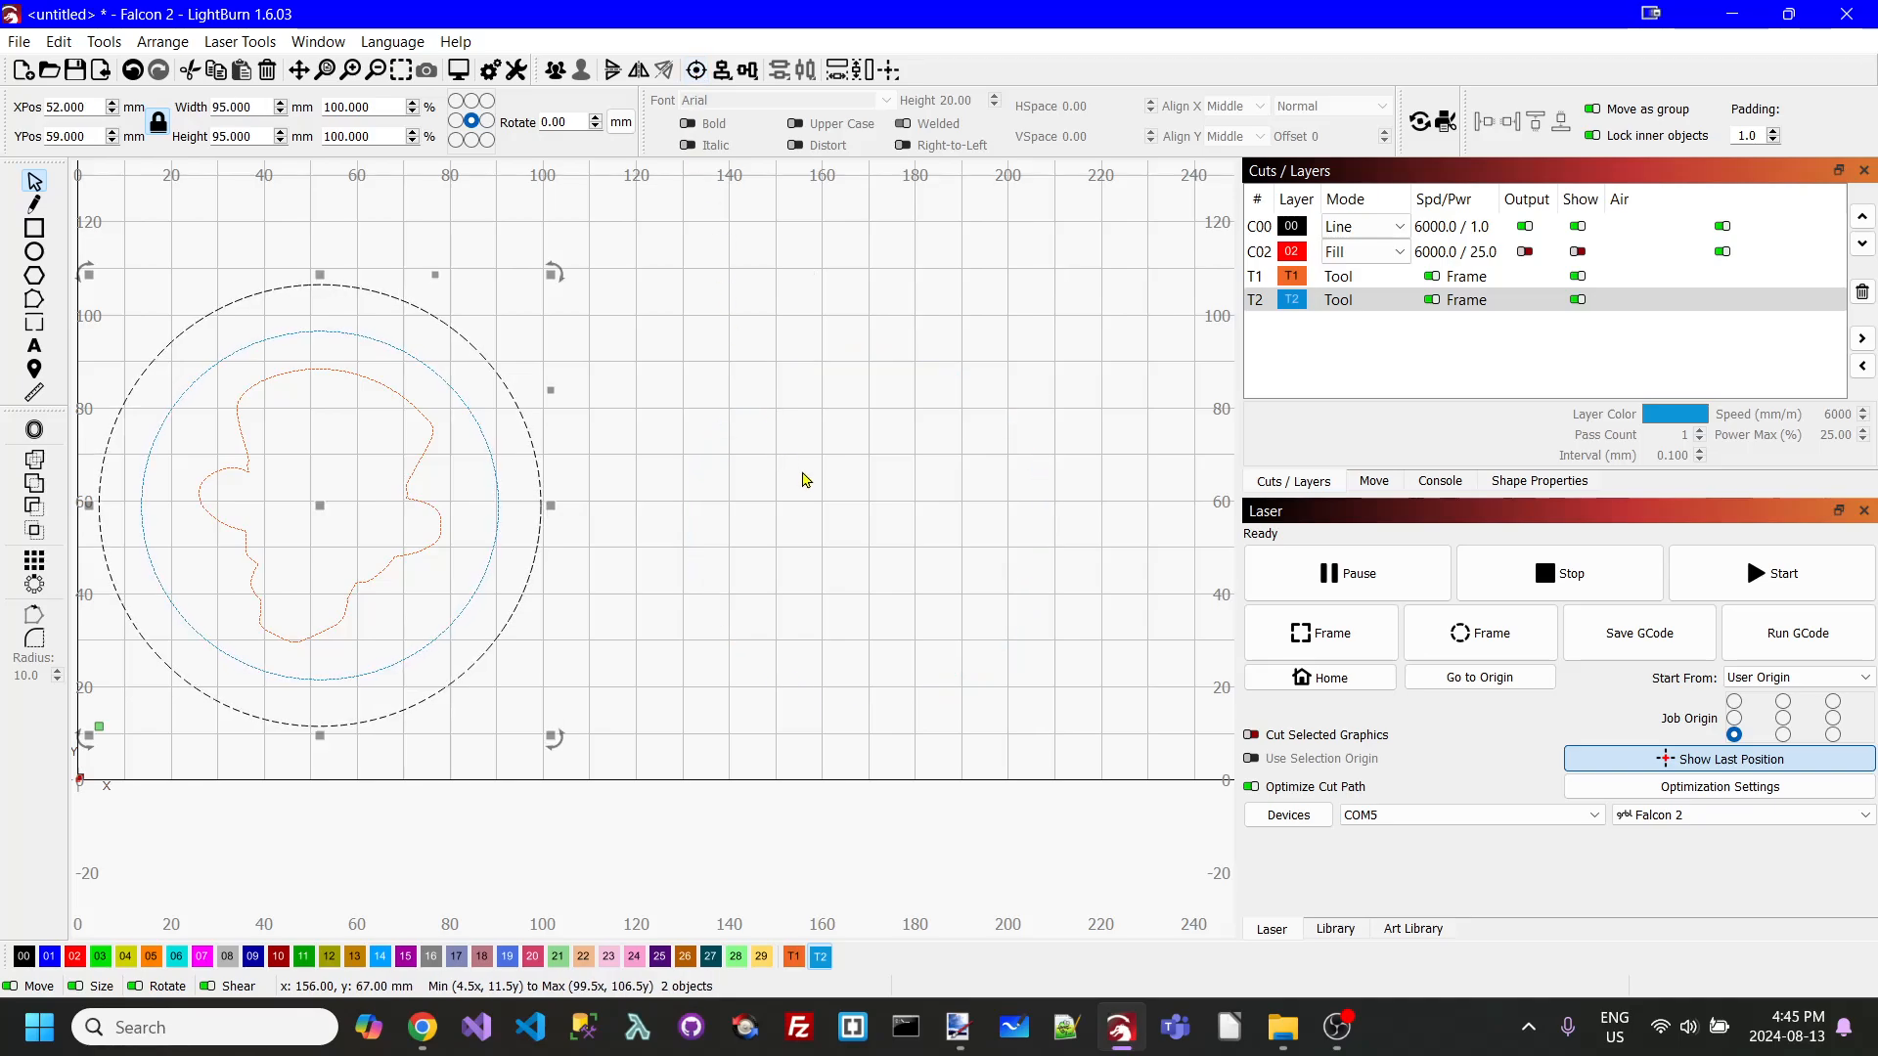
left_click(833, 393)
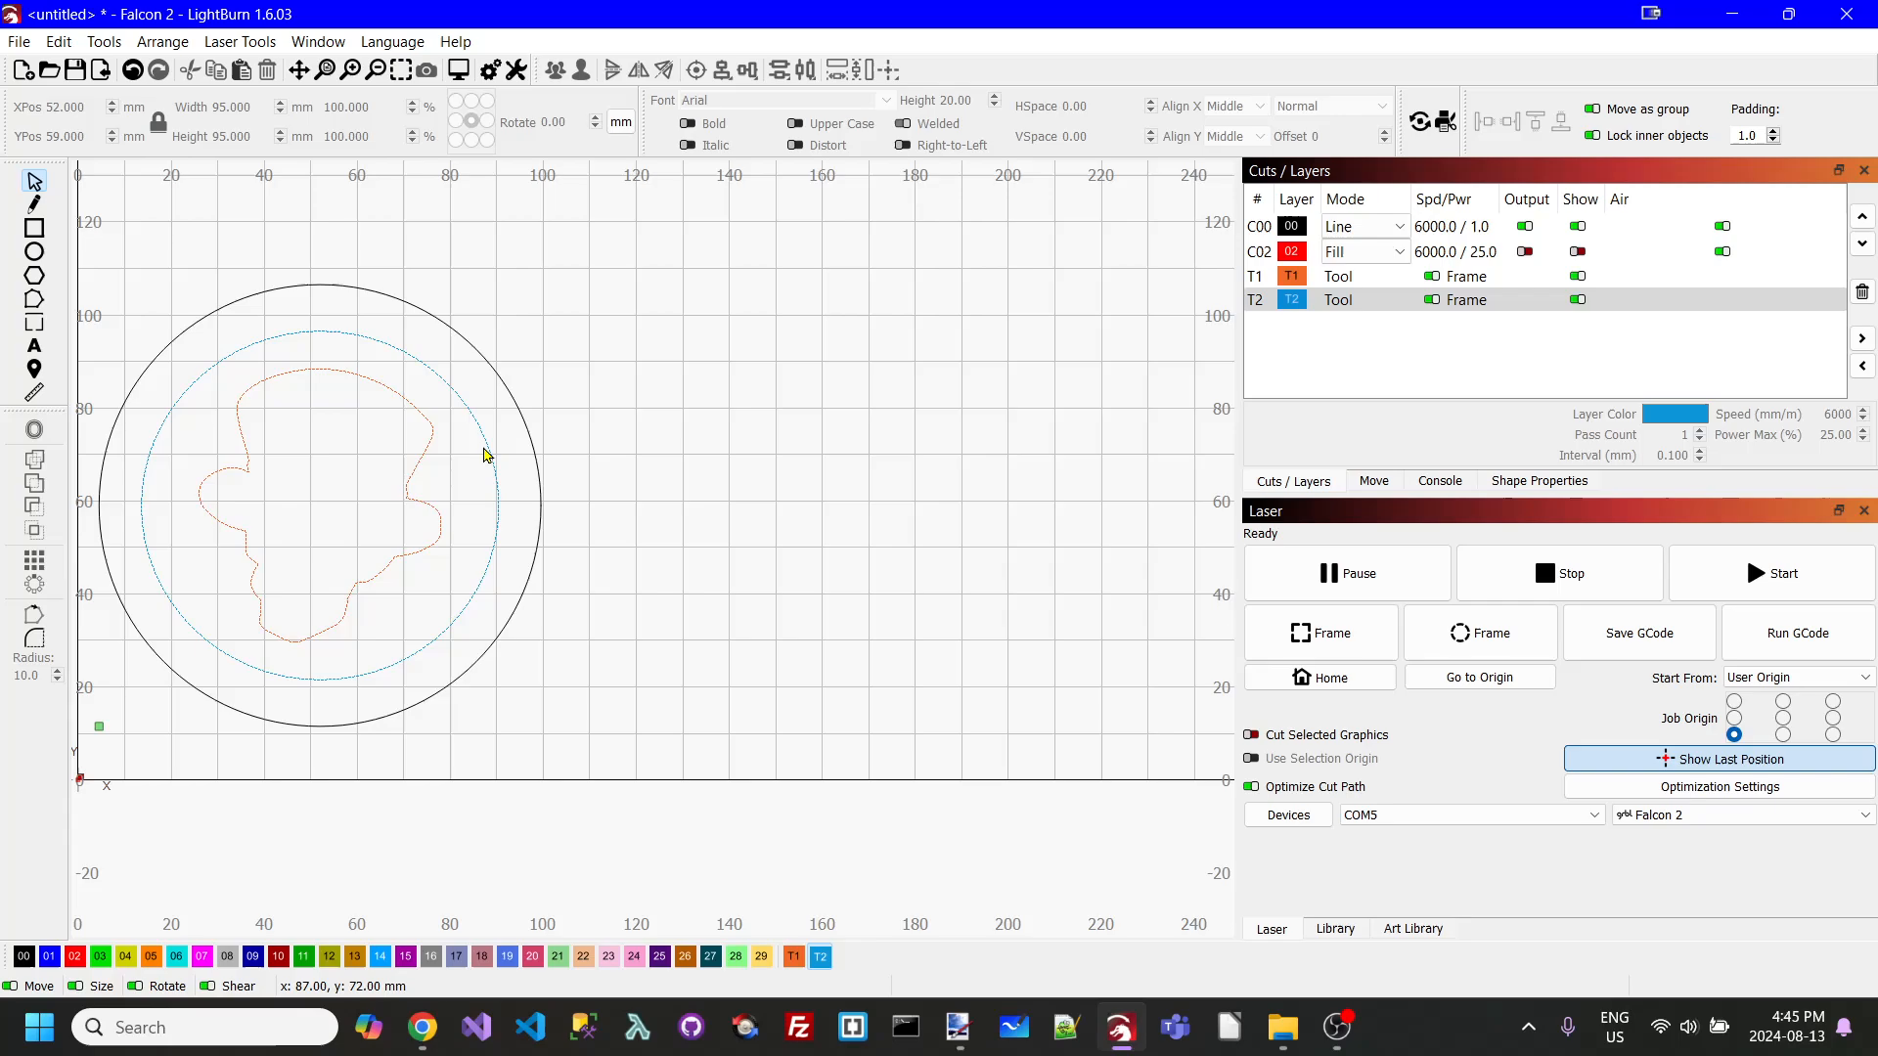
- Move the T2 circle to the empty area beside the 95 mm circle and resize it to 50 by 50 mm with the aspect ratio unlocked
left_click(486, 440)
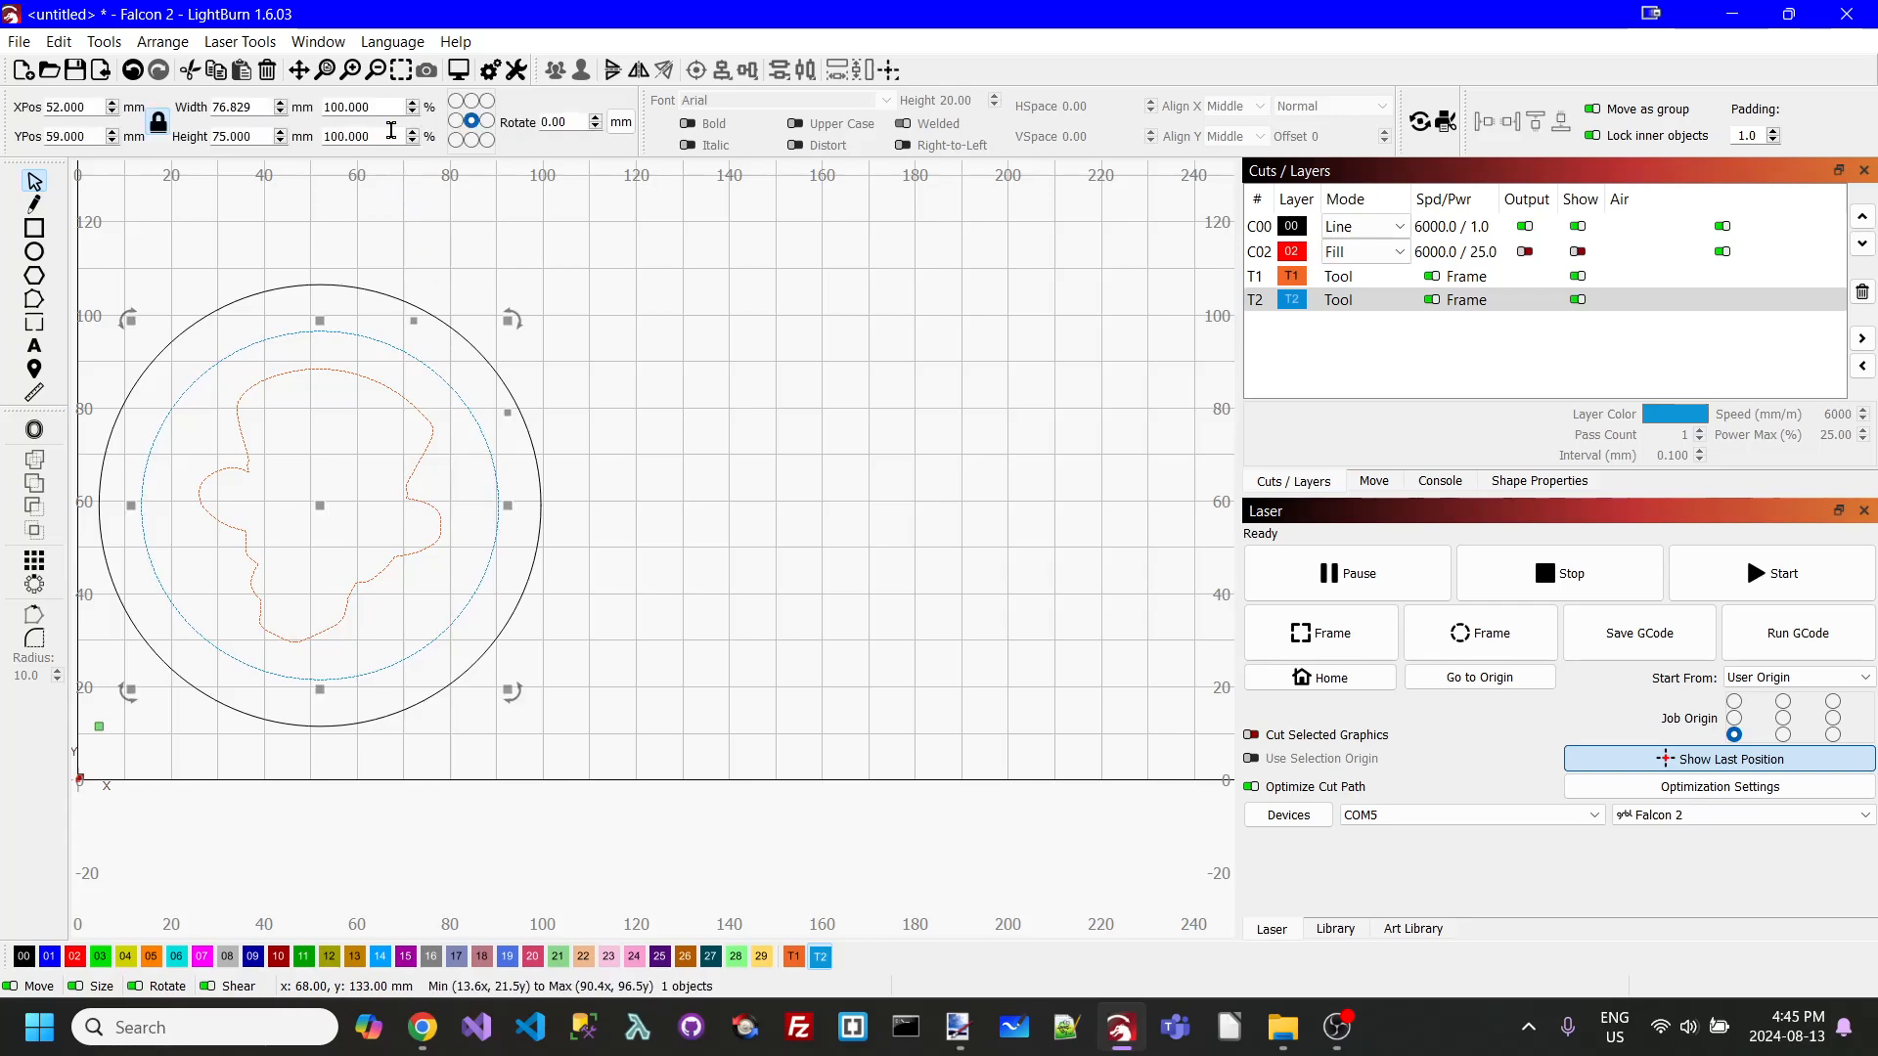
double_click(260, 98)
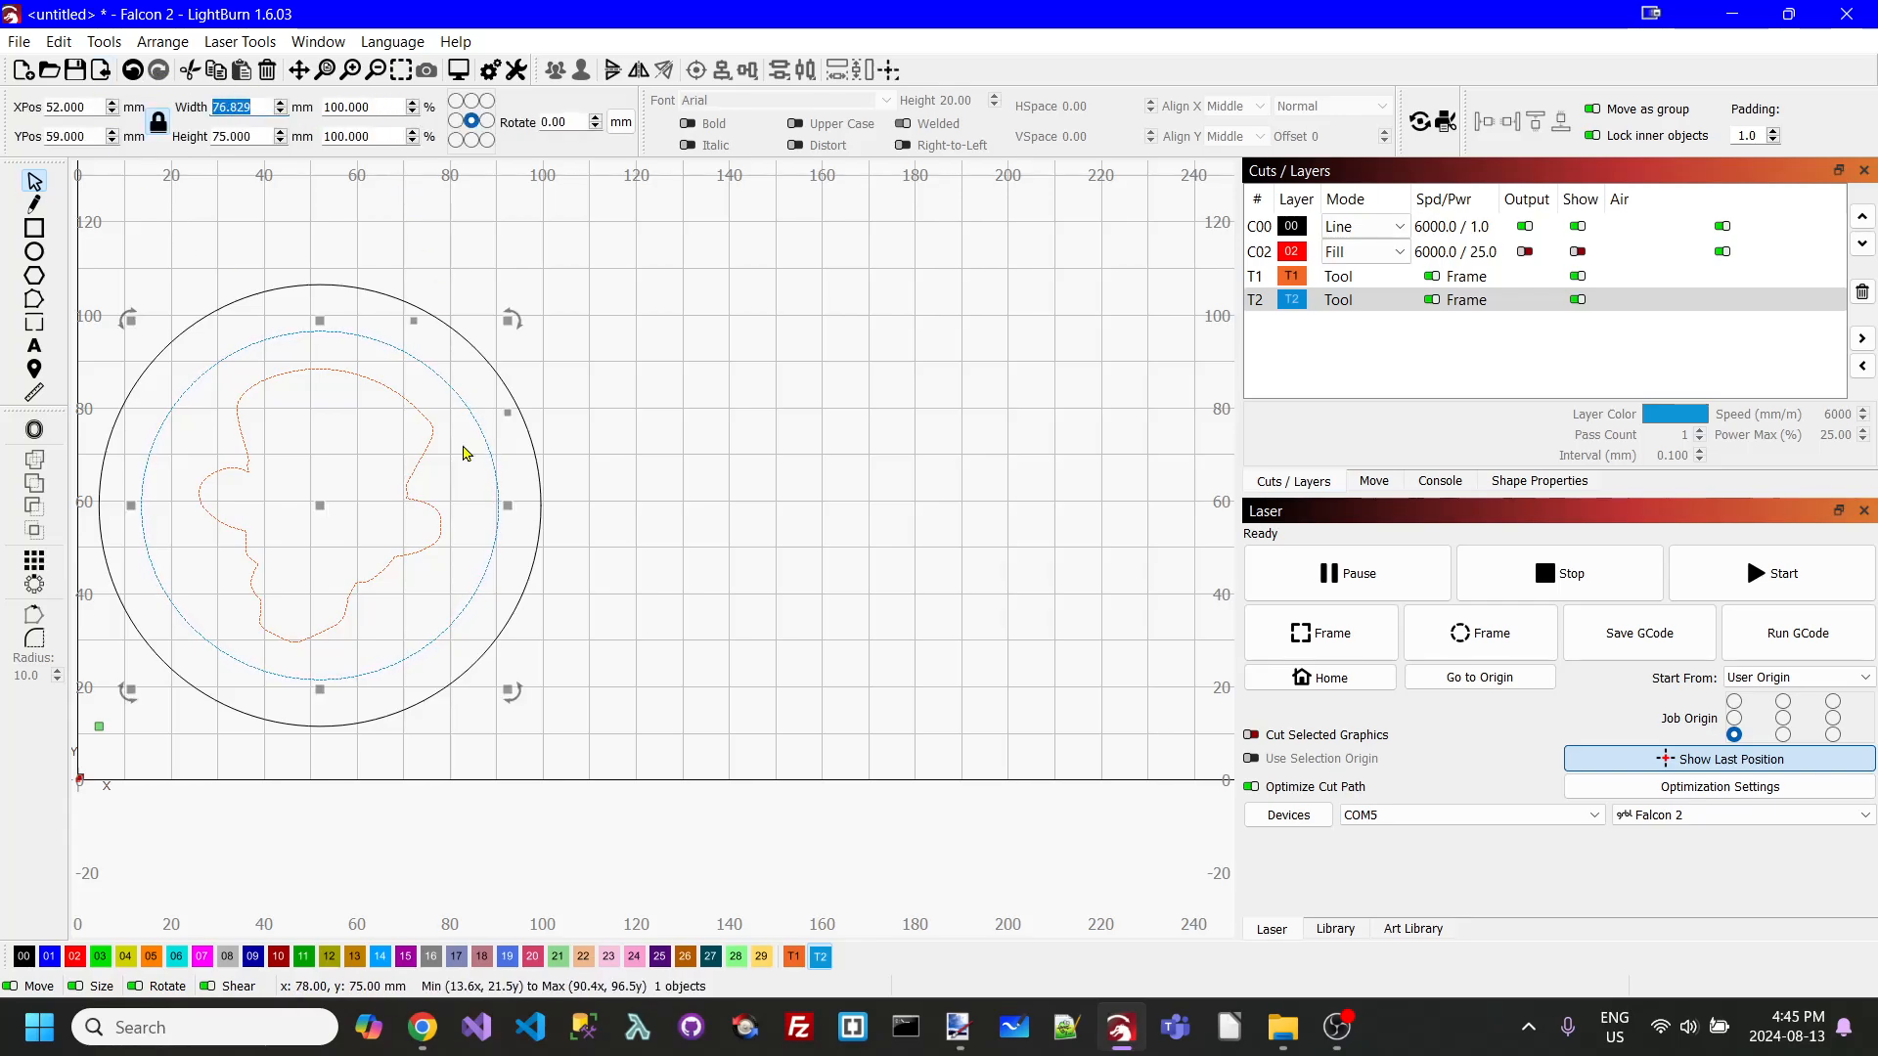
left_click_drag(312, 507, 868, 458)
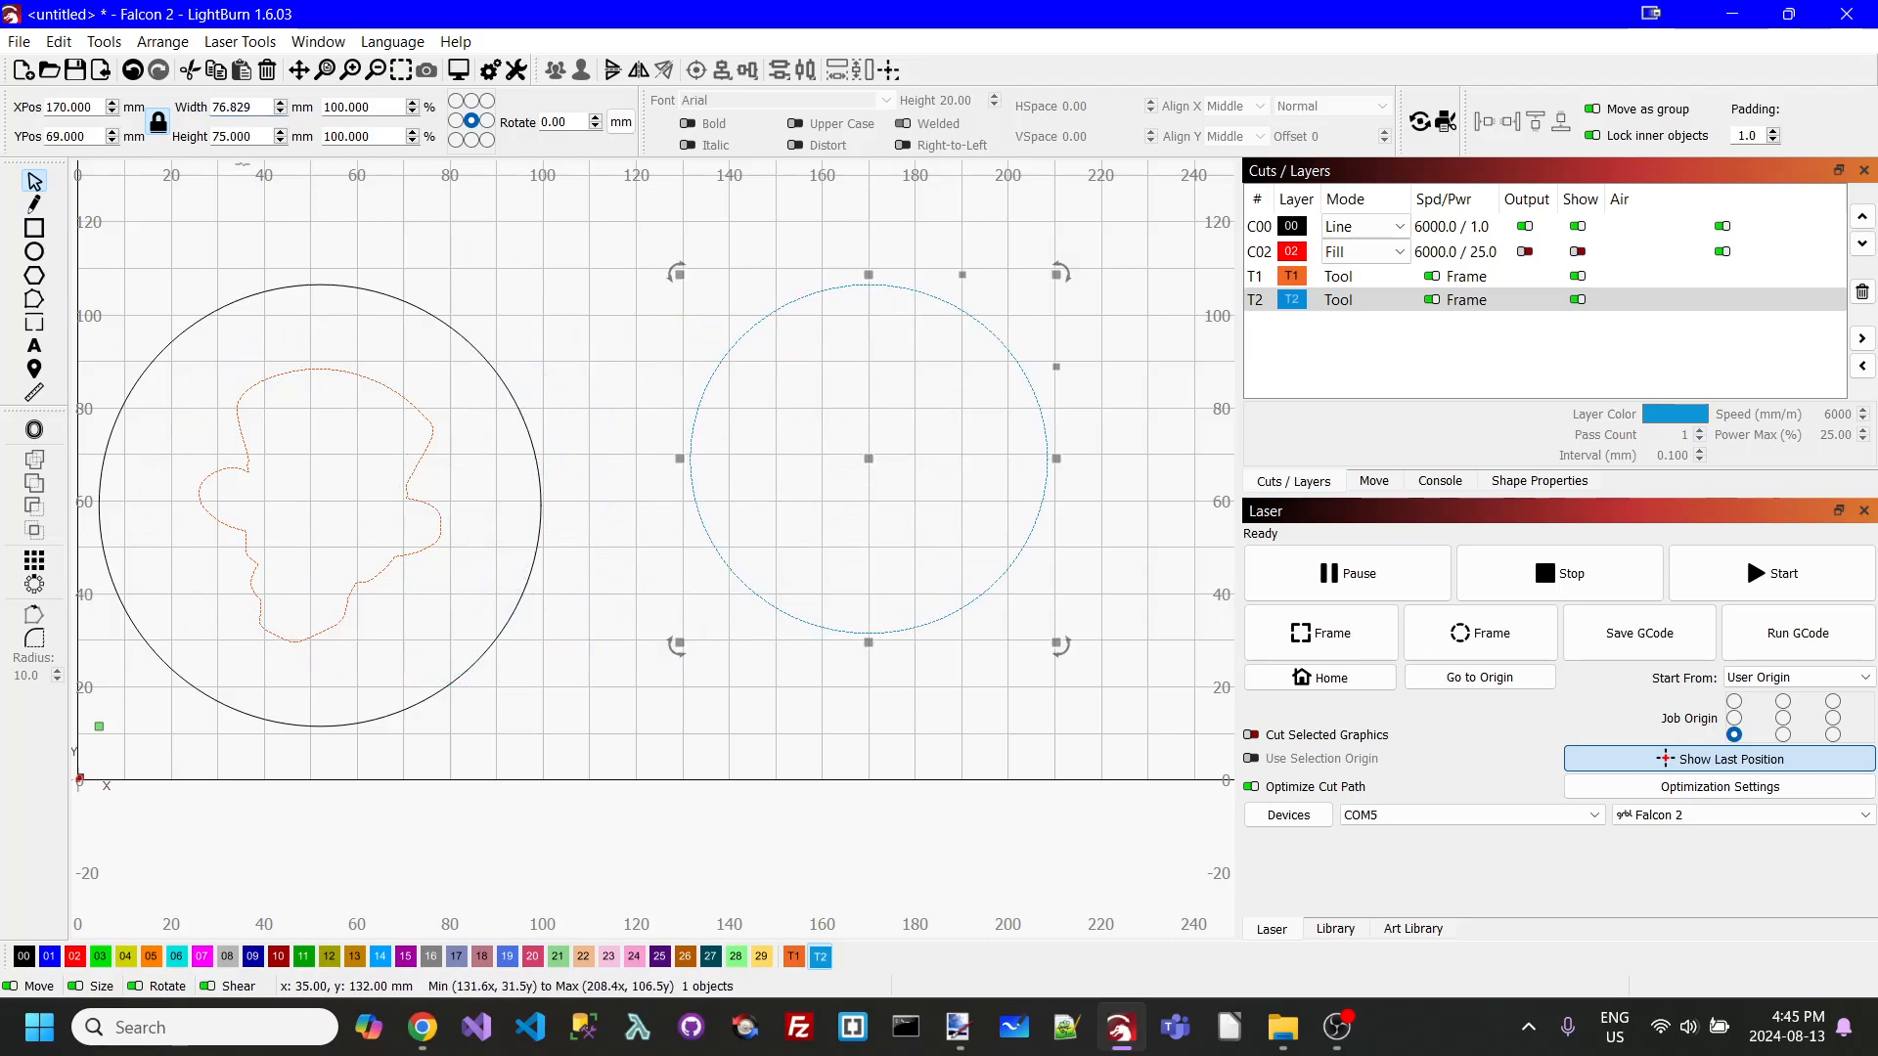
left_click(160, 127)
double_click(266, 108)
type("50")
key("Tab")
type("50")
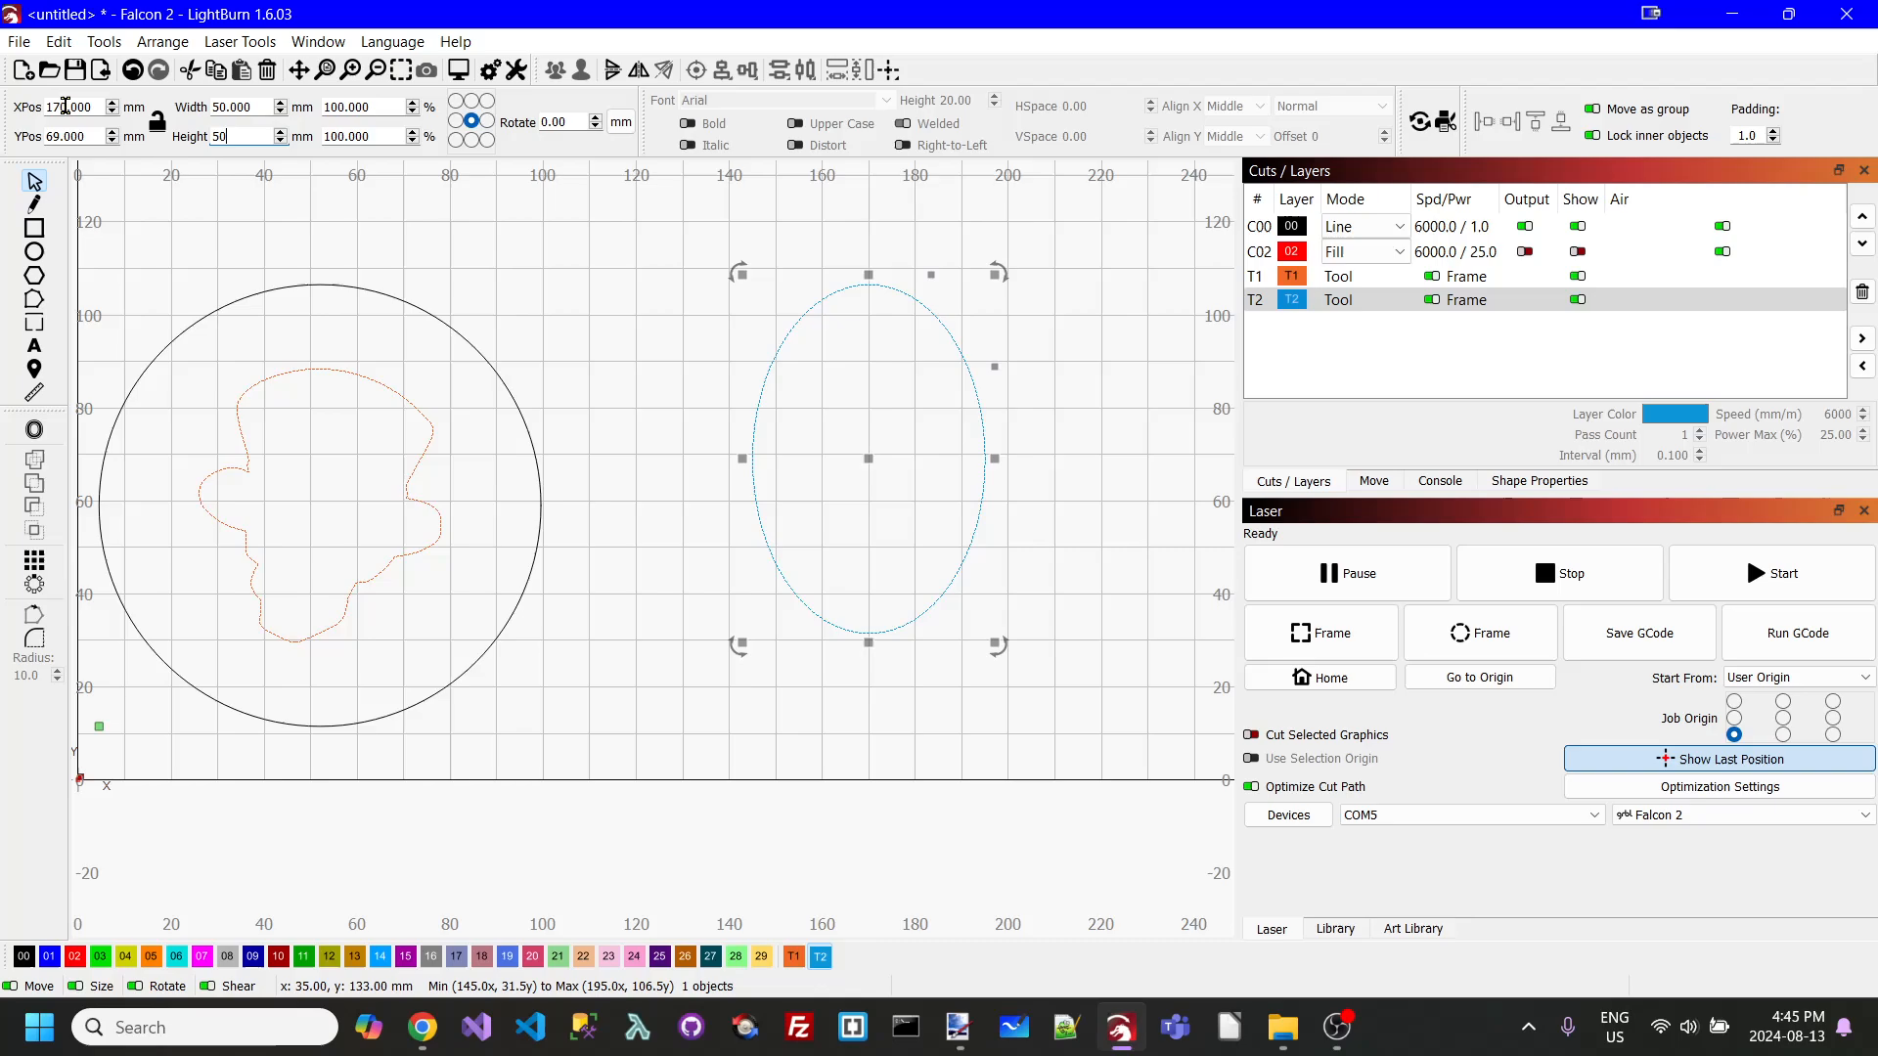
key("Tab")
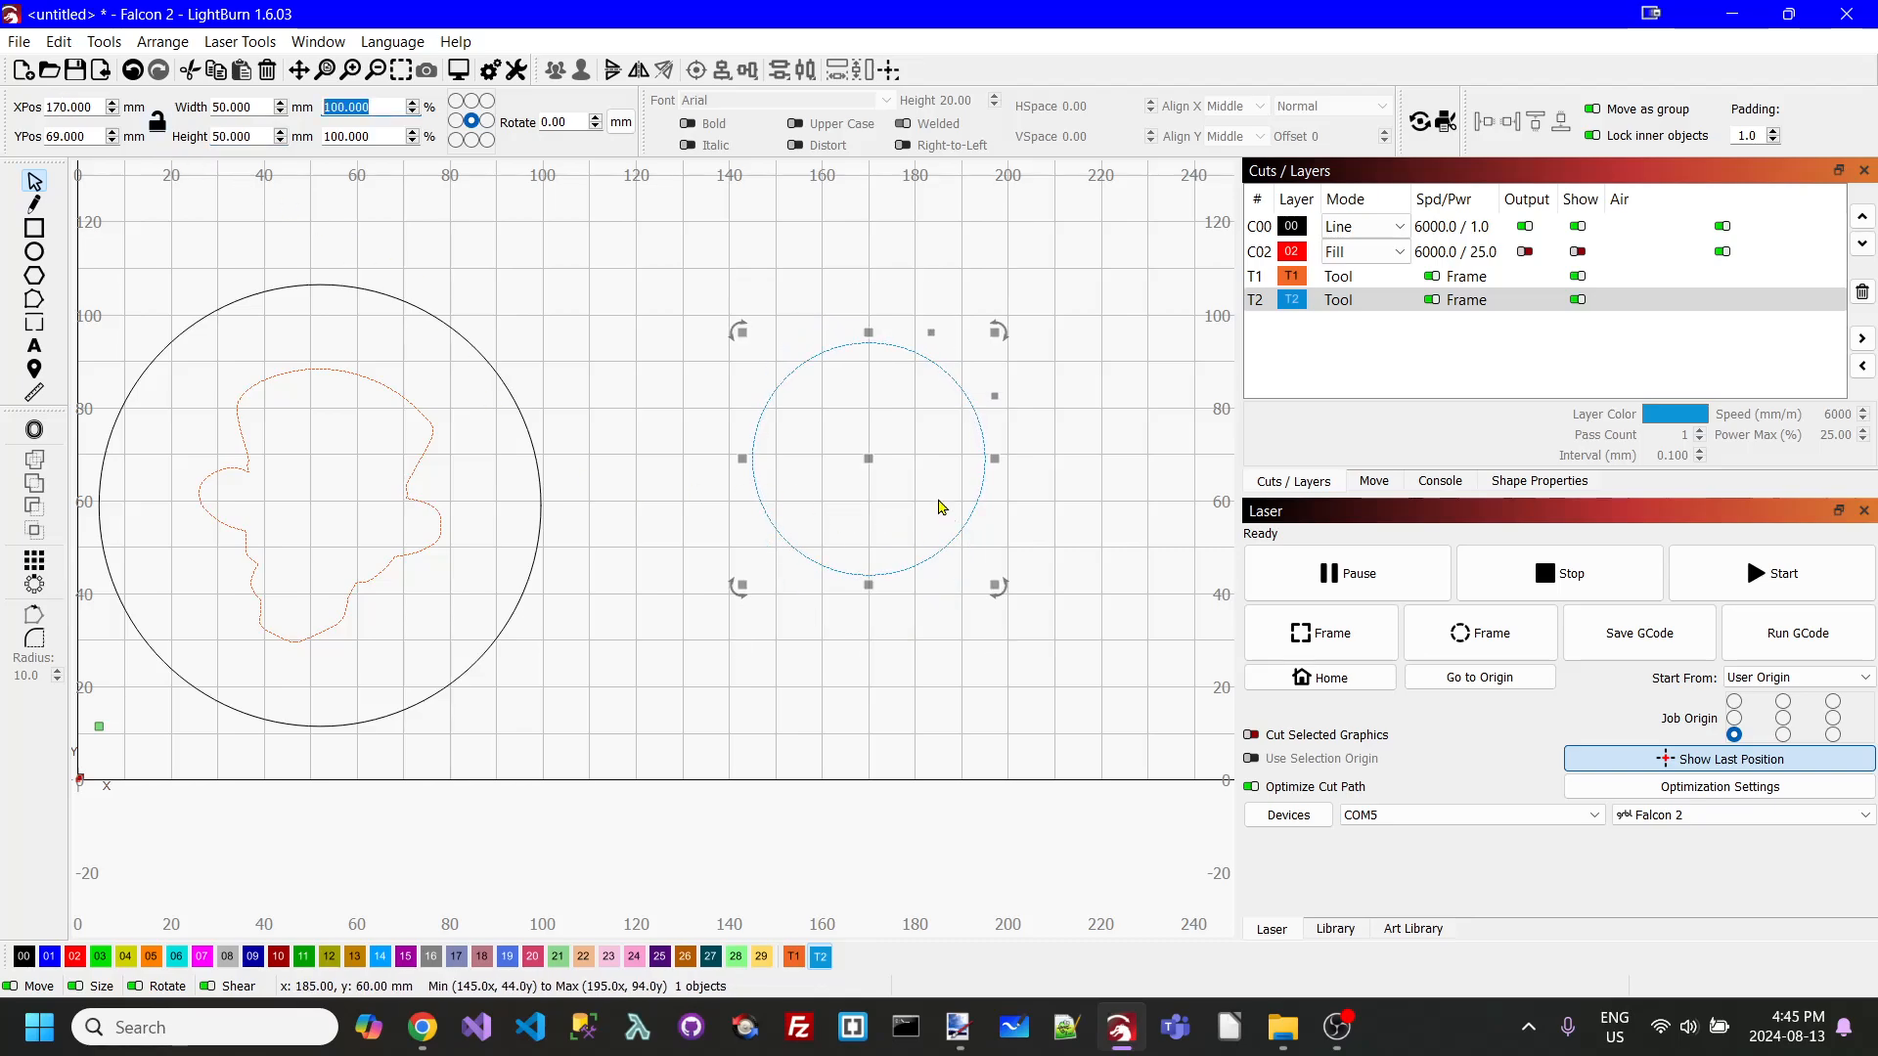
- Place the 50 mm T2 circle at the centre of the 95 mm circle
left_click_drag(871, 455, 322, 500)
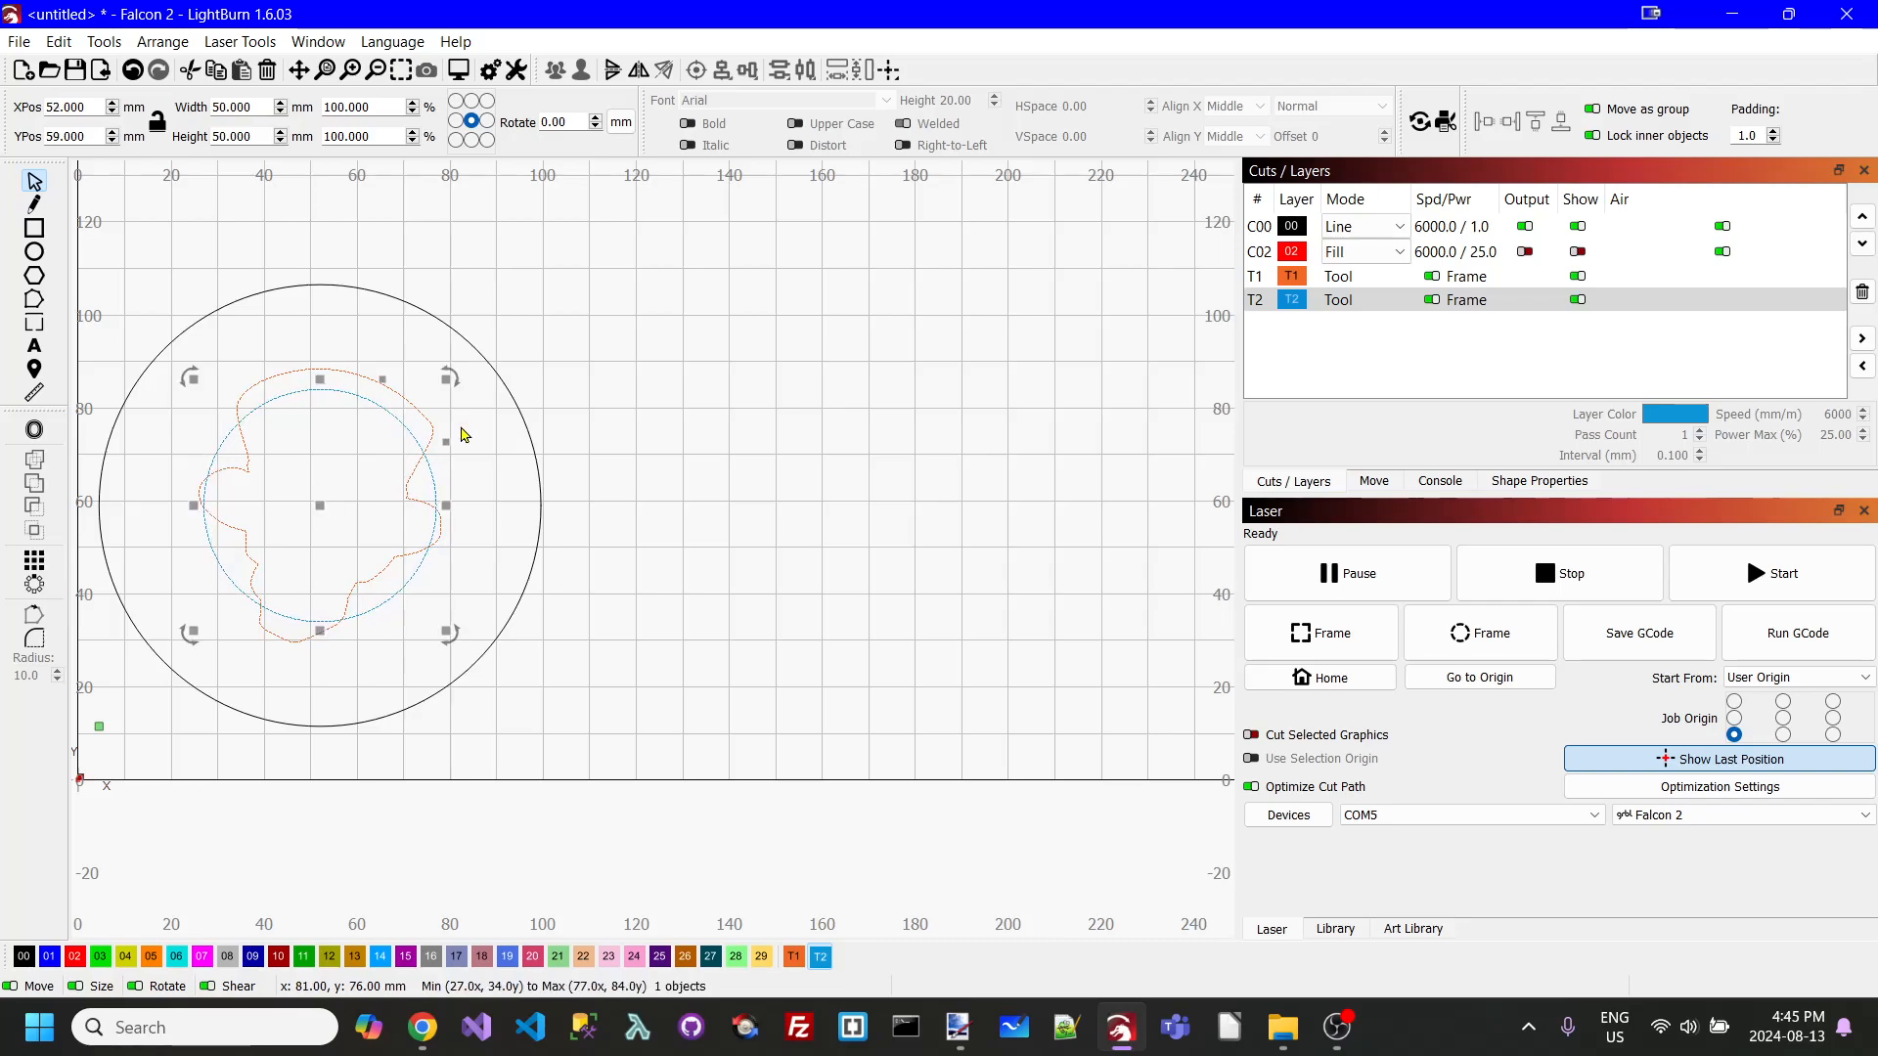
left_click(497, 375, "shift")
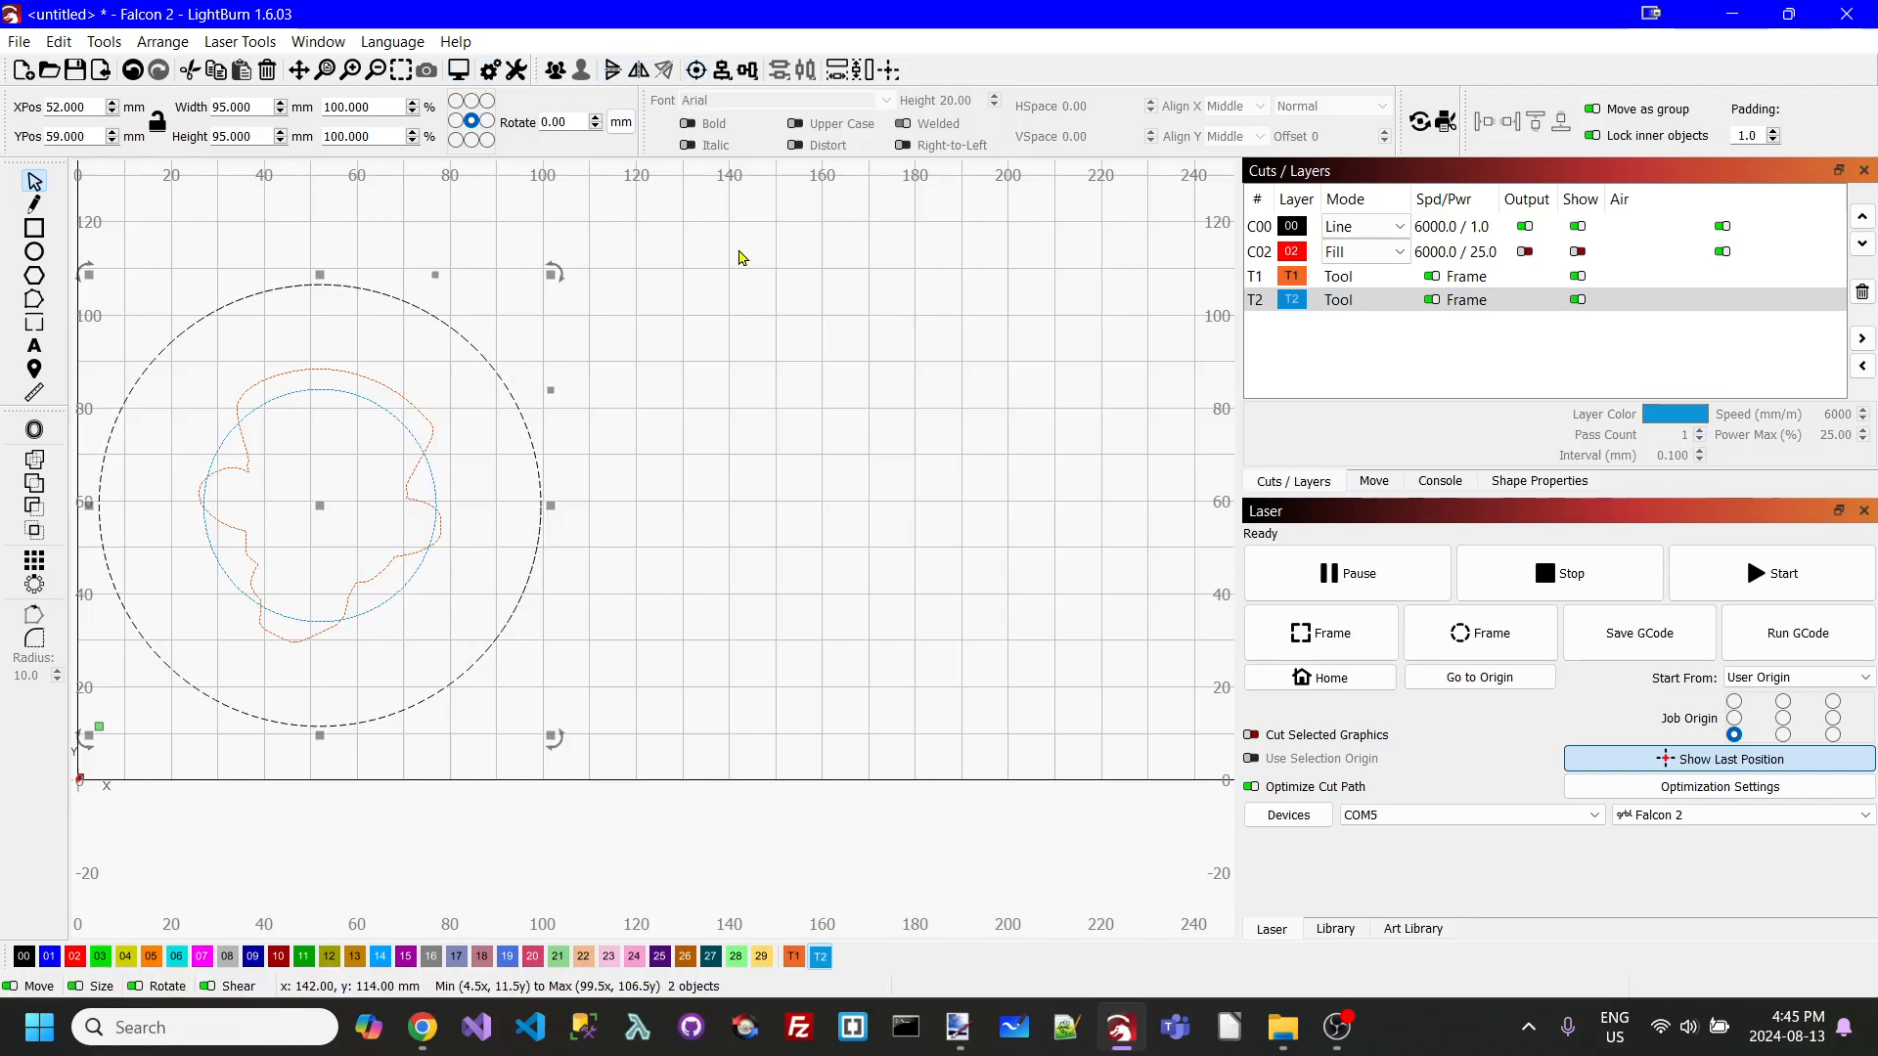
left_click(792, 303)
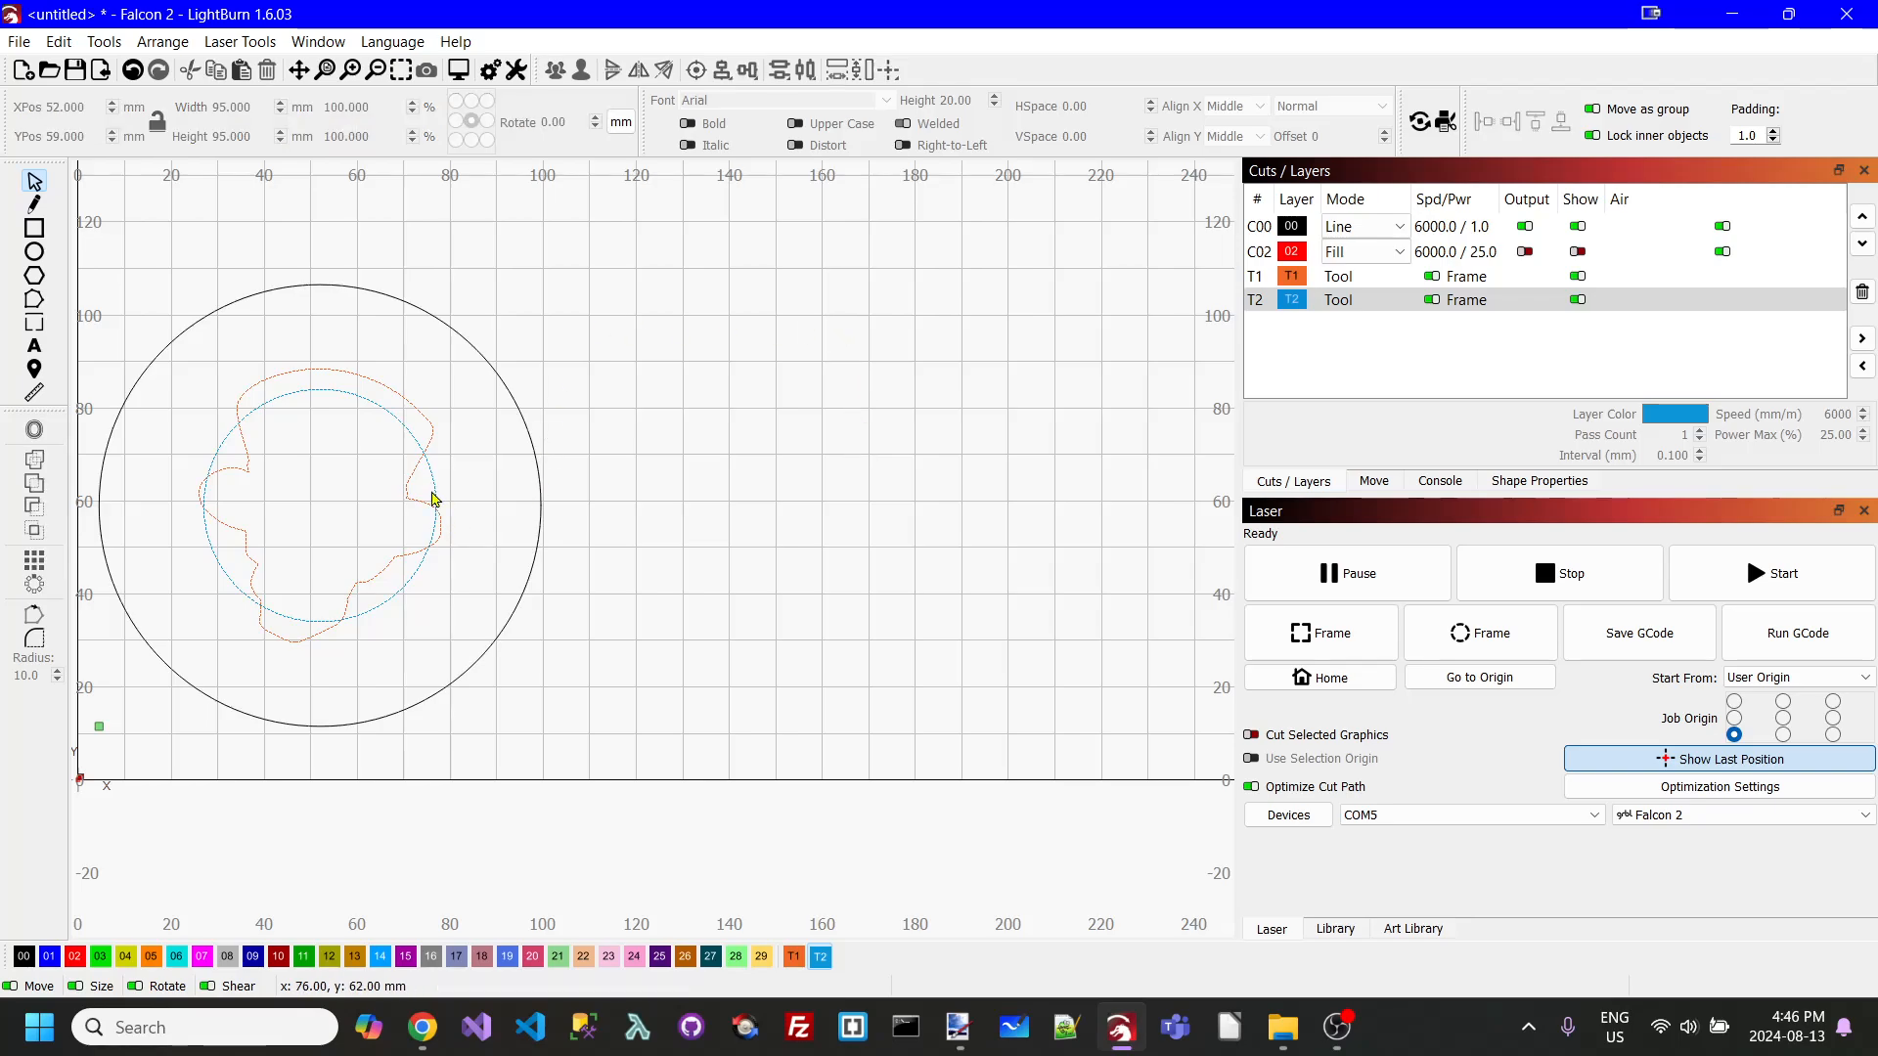
- Offset the 50 mm circle outward by 1 mm with the Corner style, for outer shapes only
left_click(433, 489)
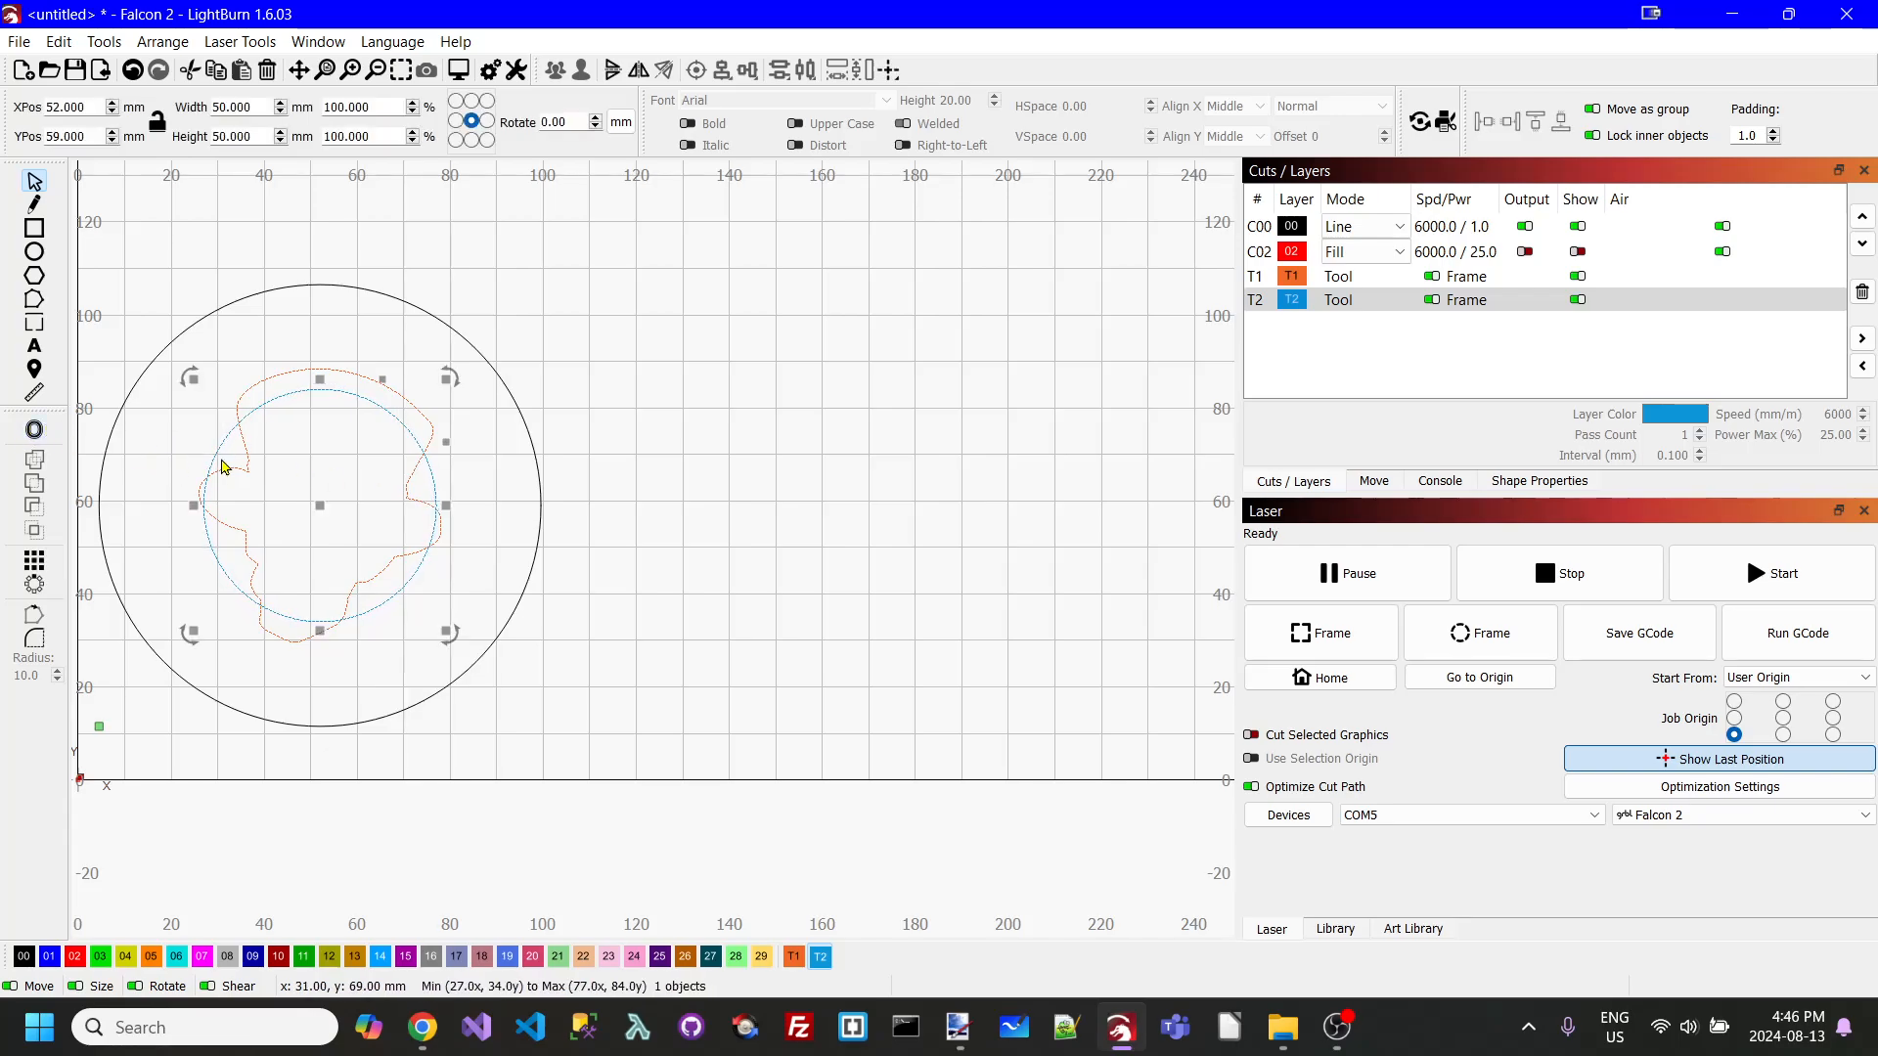
left_click(35, 430)
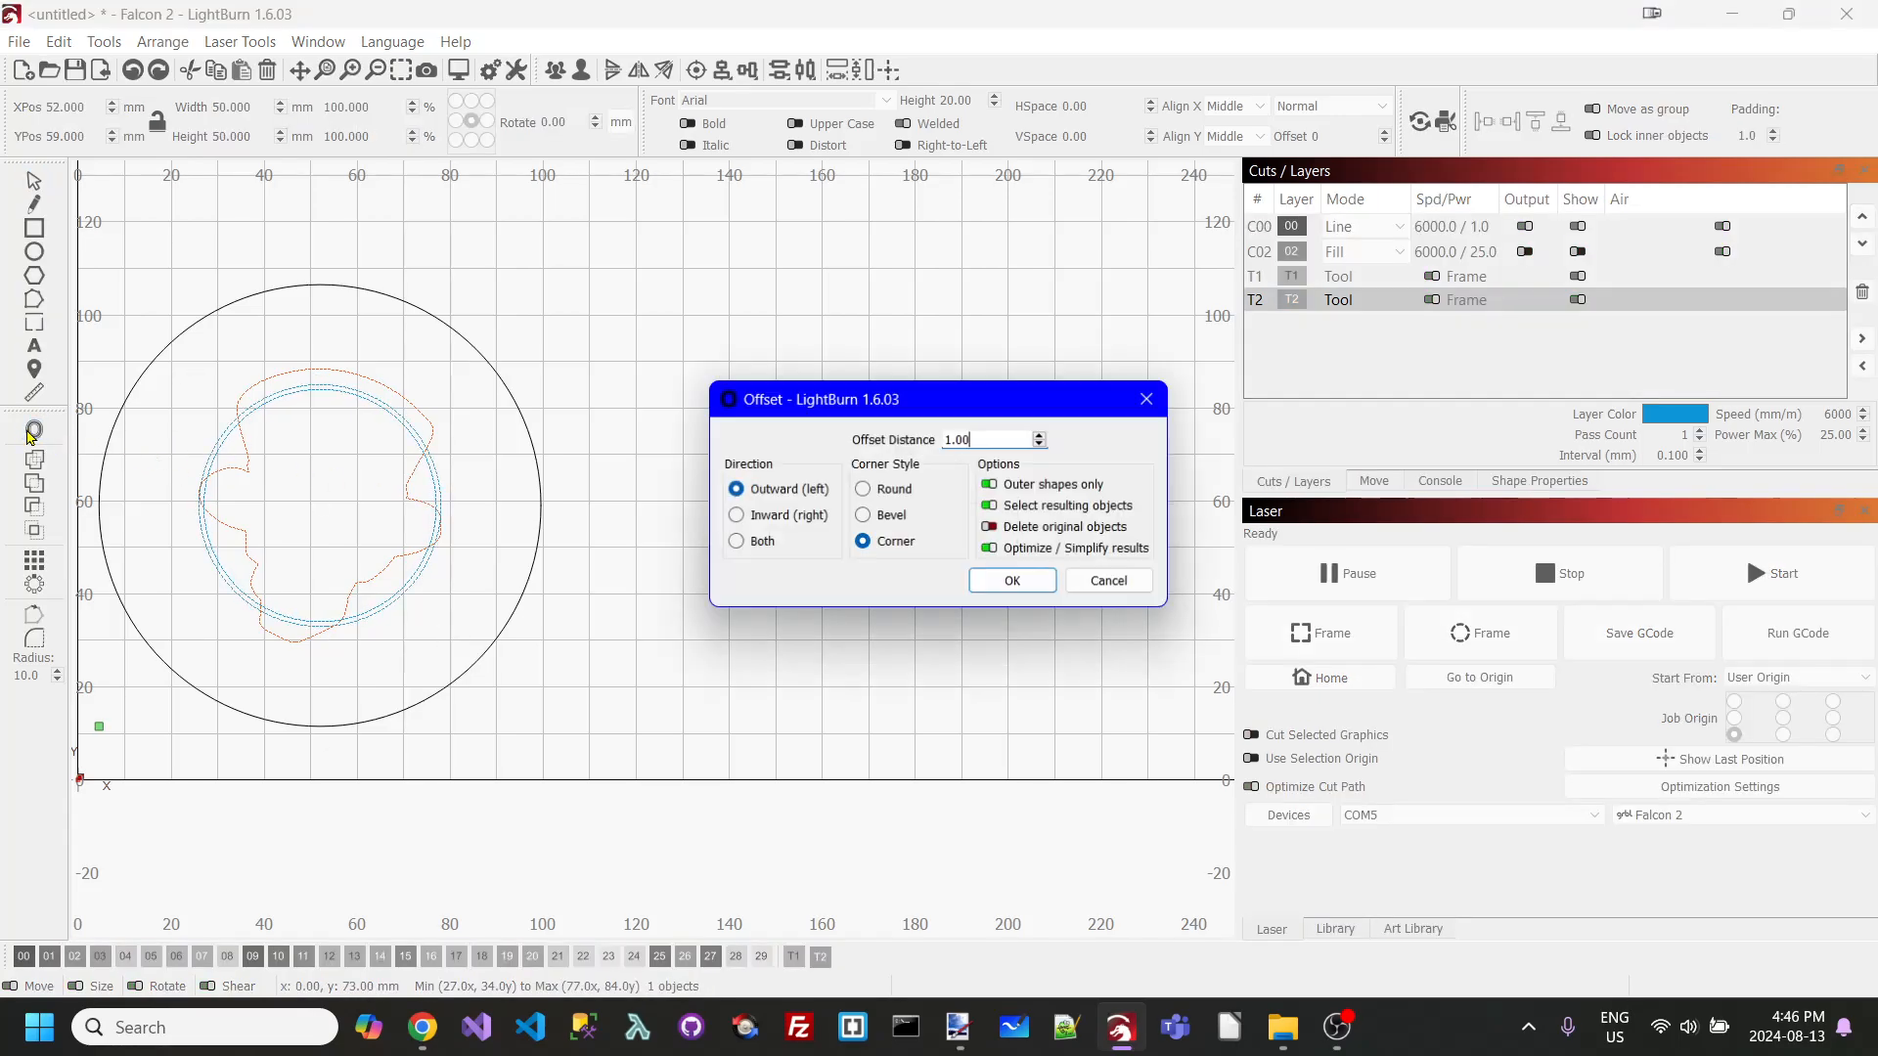
left_click(1014, 582)
scroll(449, 524, "up", 1)
scroll(449, 523, "up", 6)
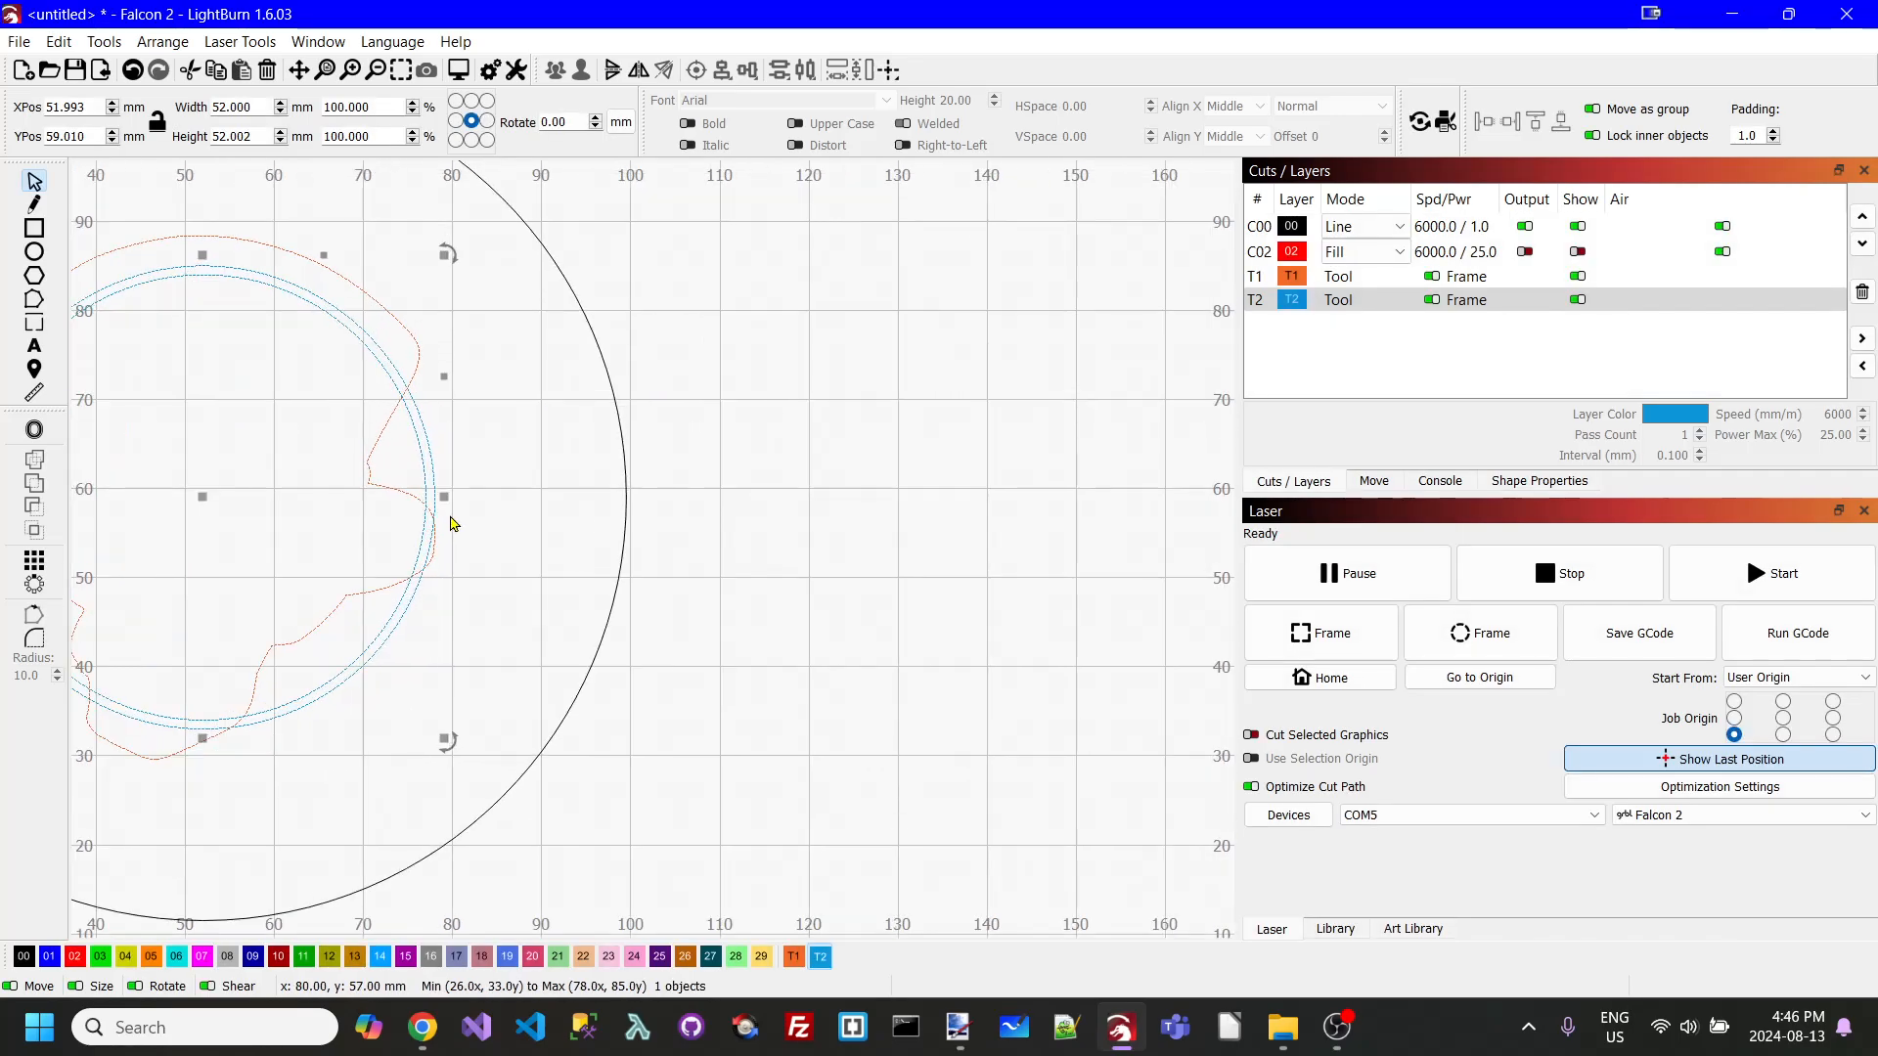
left_click(384, 416)
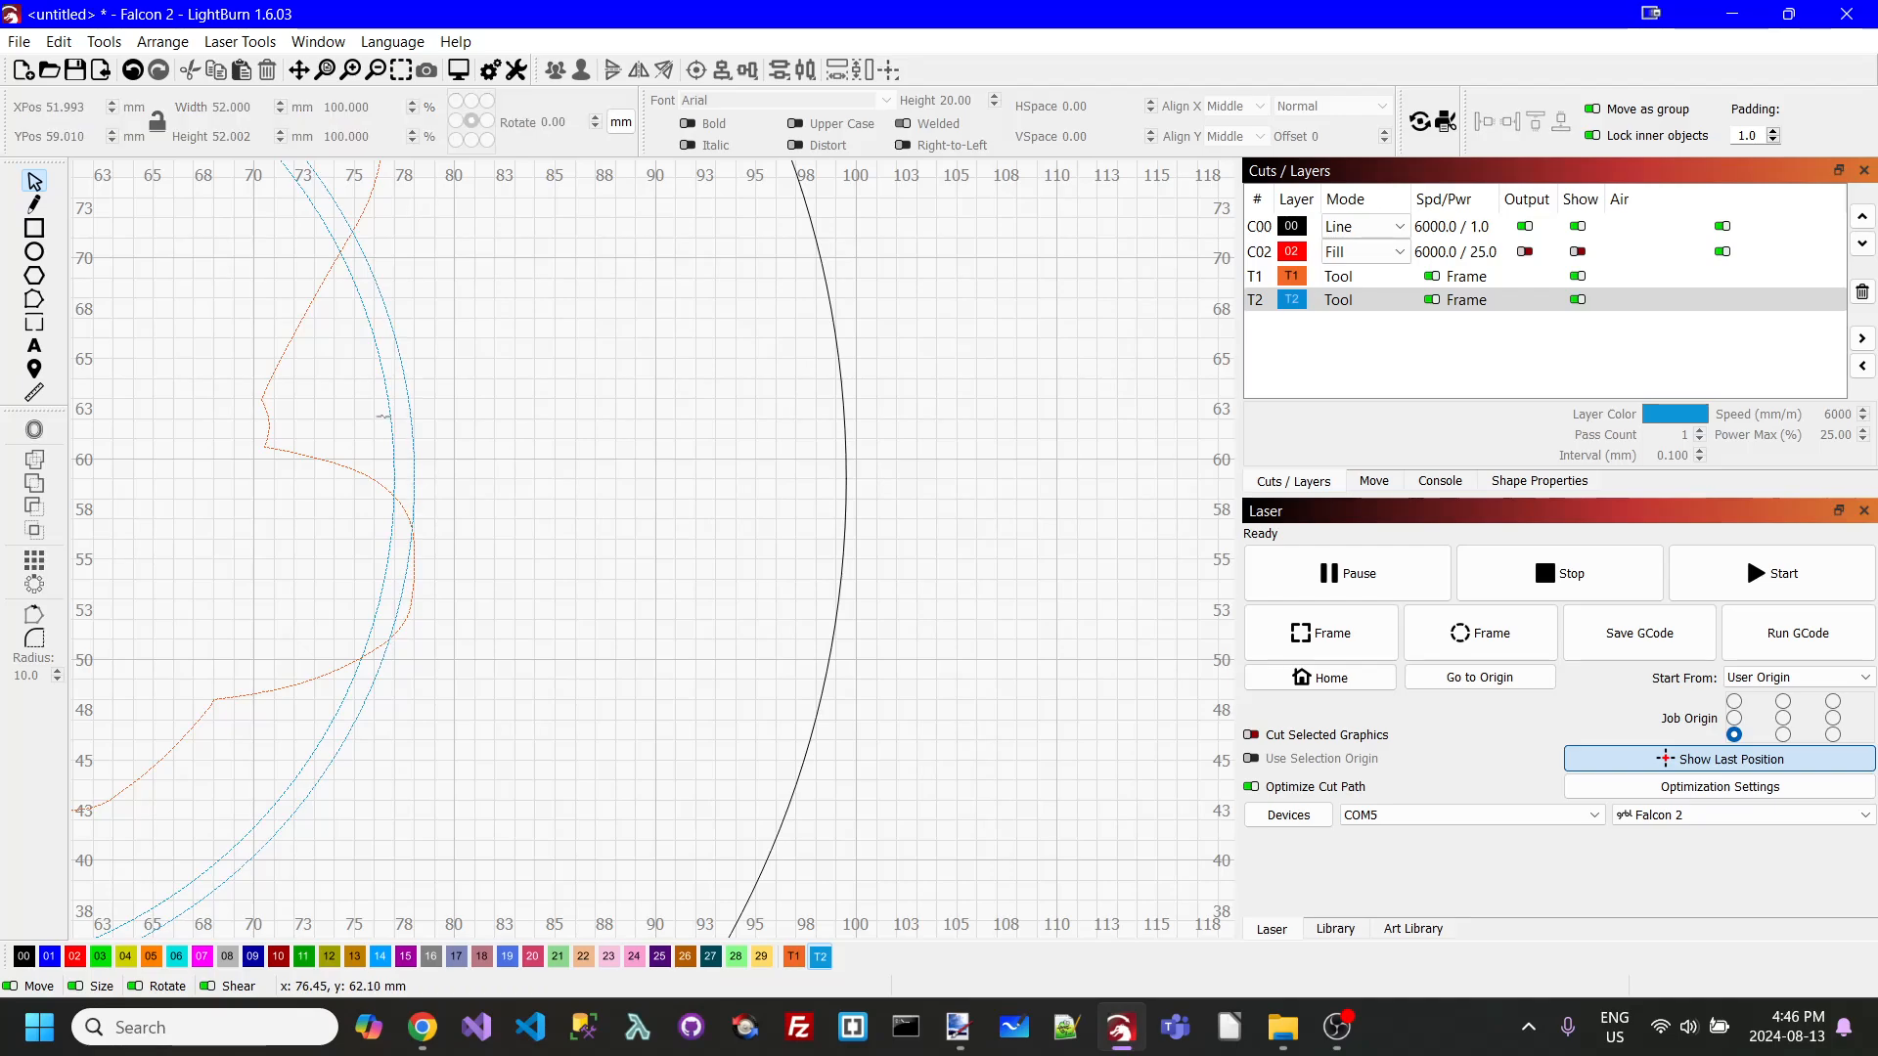
left_click(407, 392)
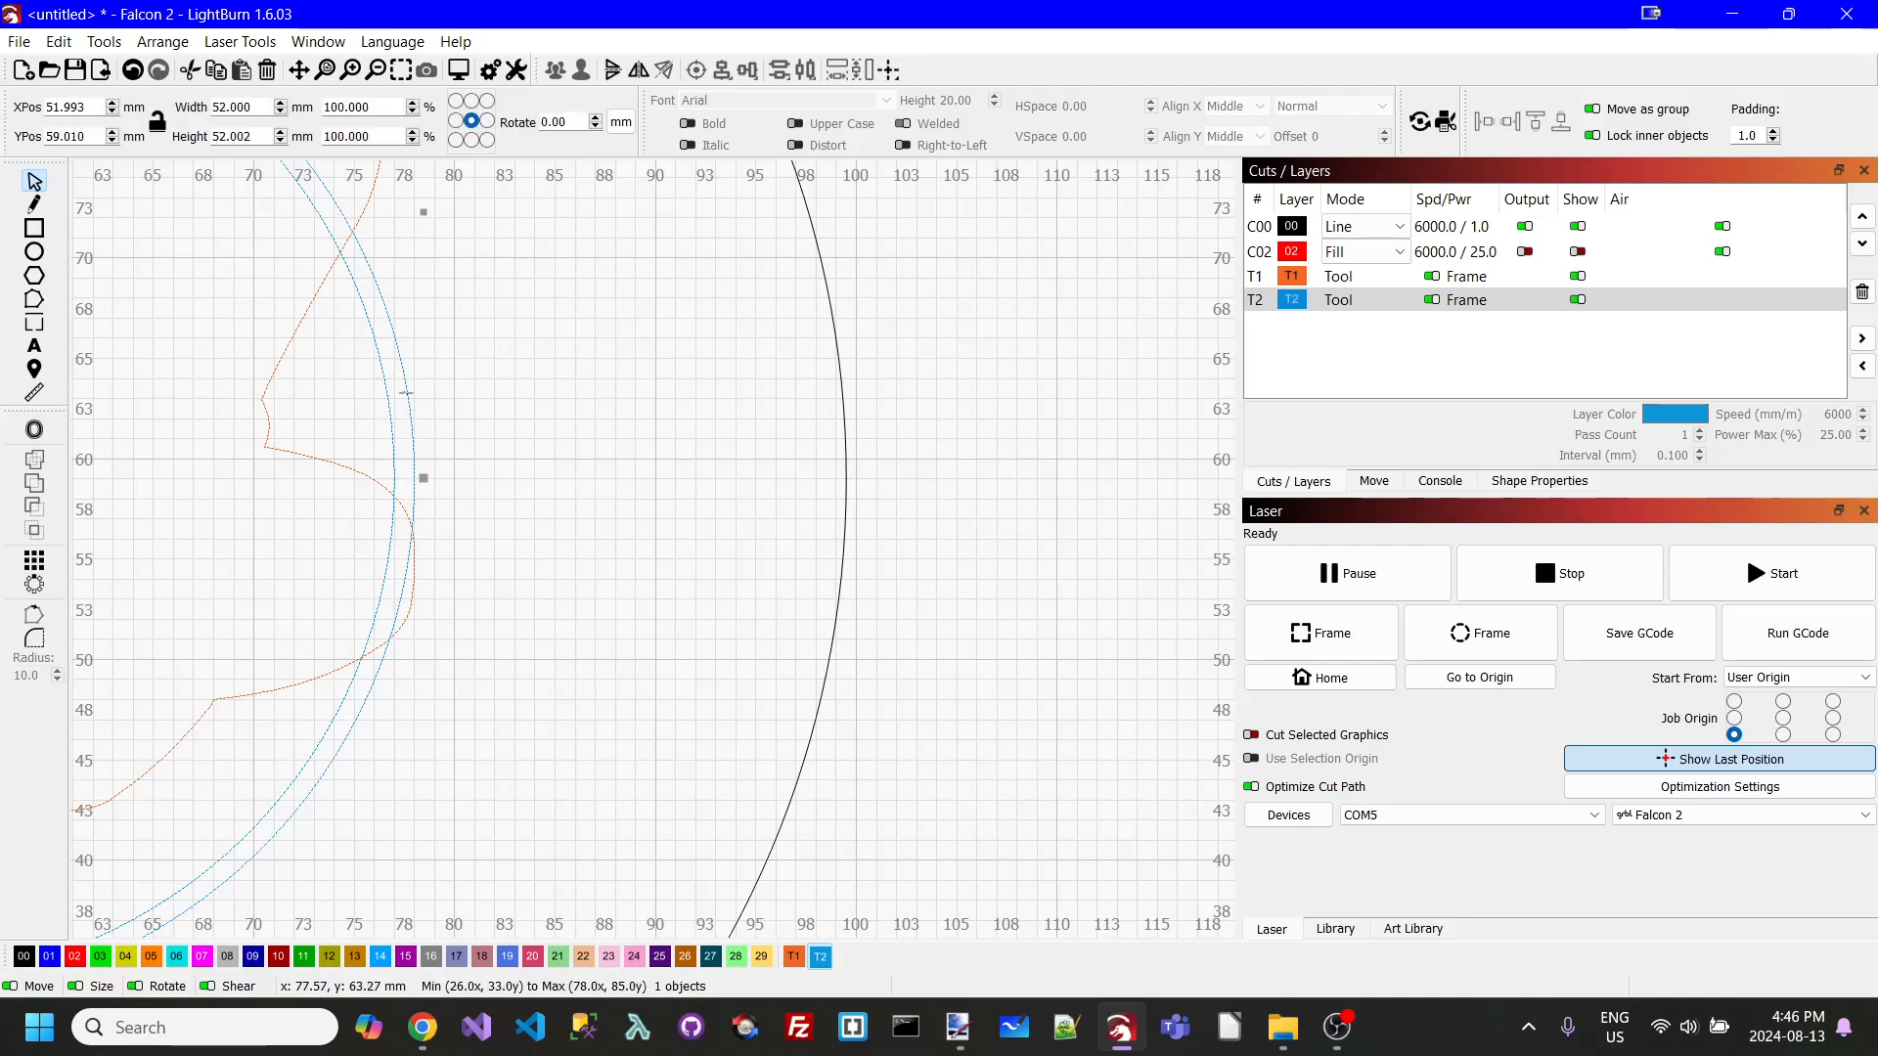
right_click(407, 394)
left_click(581, 446)
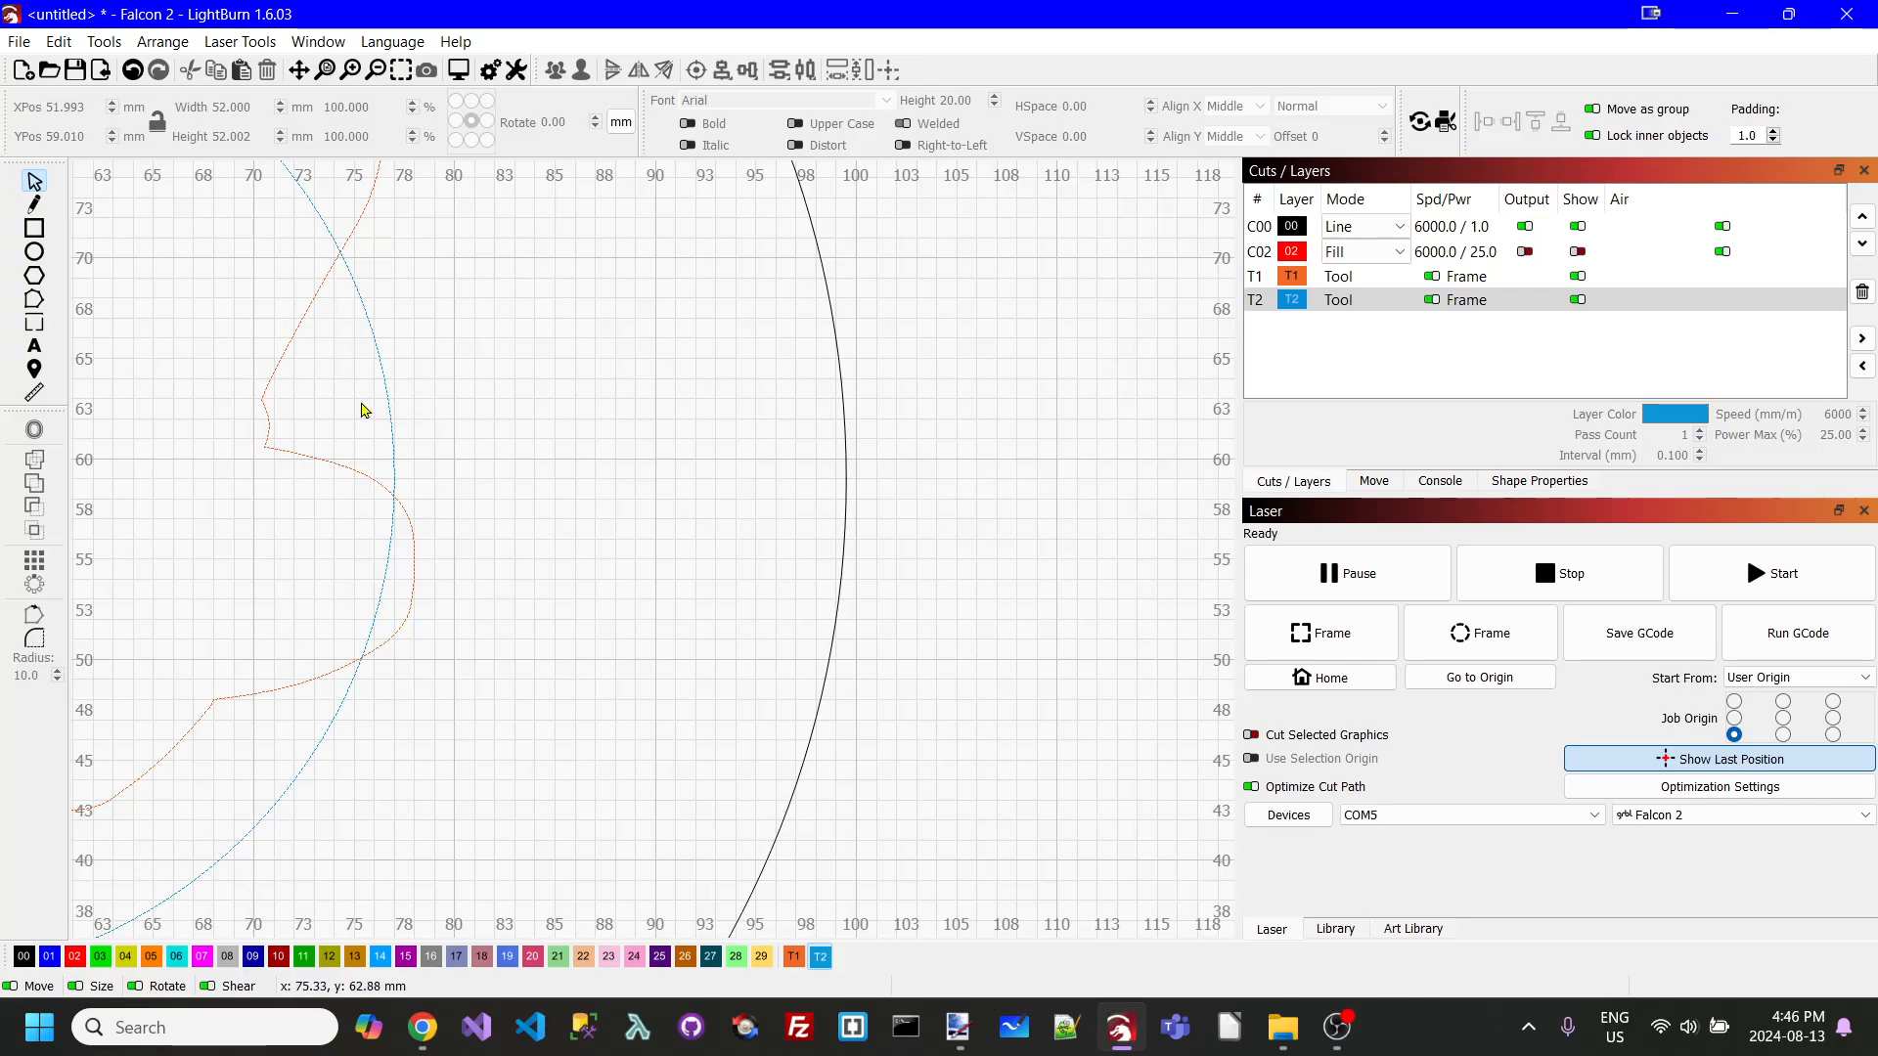
key("ctrl+v")
- Group the 50 mm circle with its outer offset circle
left_click(389, 409)
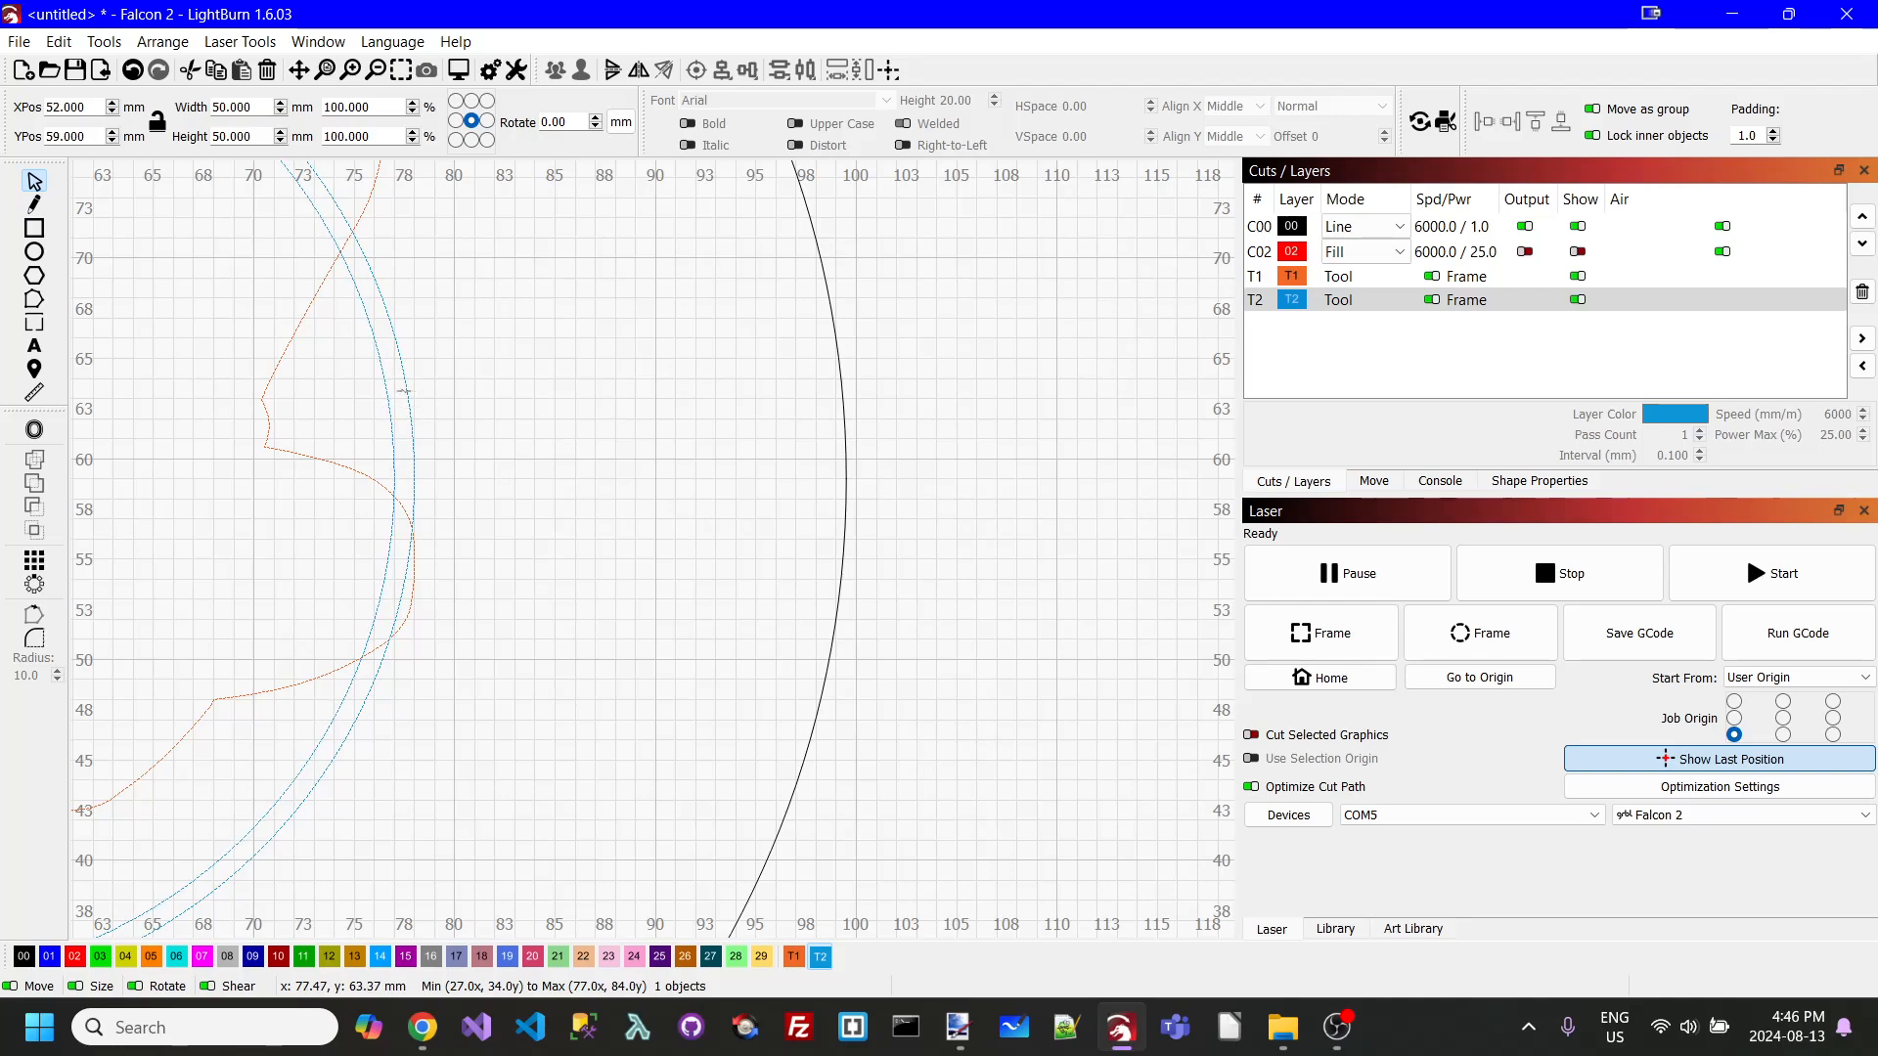
right_click(403, 391)
left_click(470, 596)
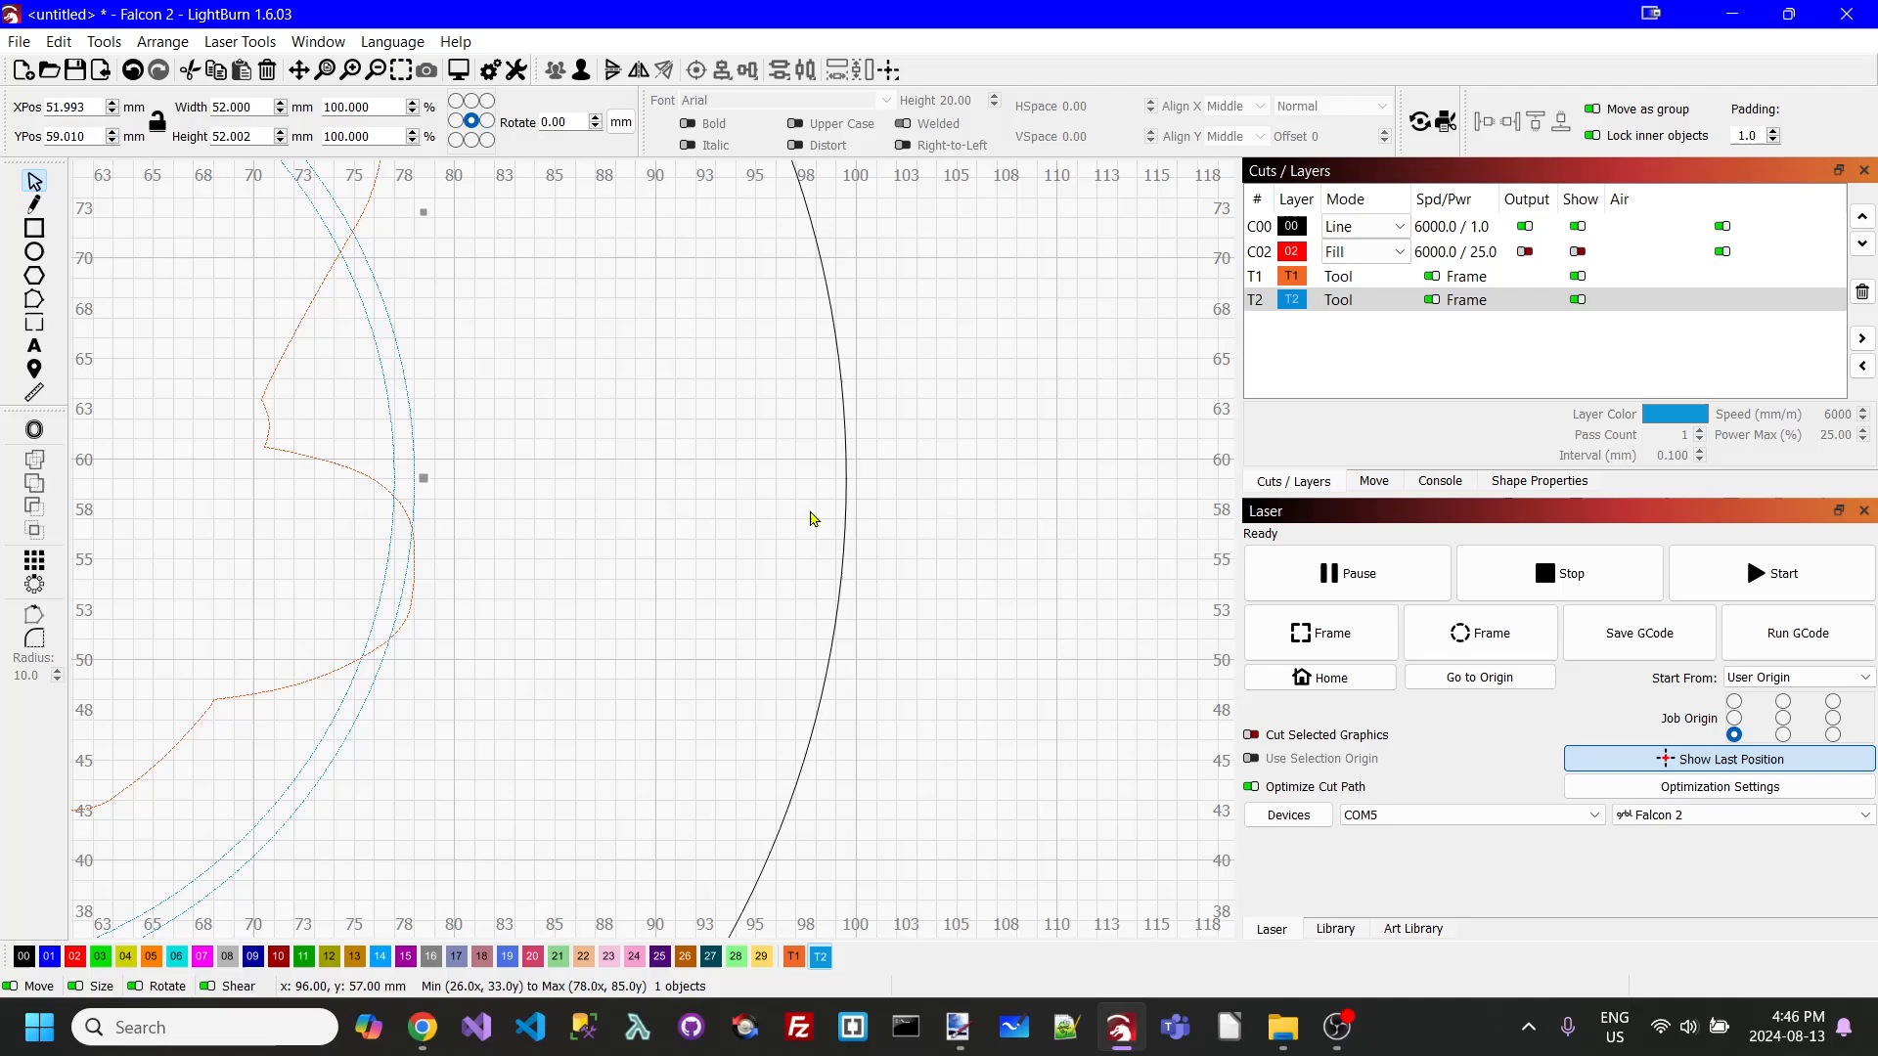
- Assign the grouped circles to blue fill layer 01 and enable output for layers 01 and 02
left_click(49, 959)
left_click(1086, 401)
left_click(1614, 303)
left_click(1524, 300)
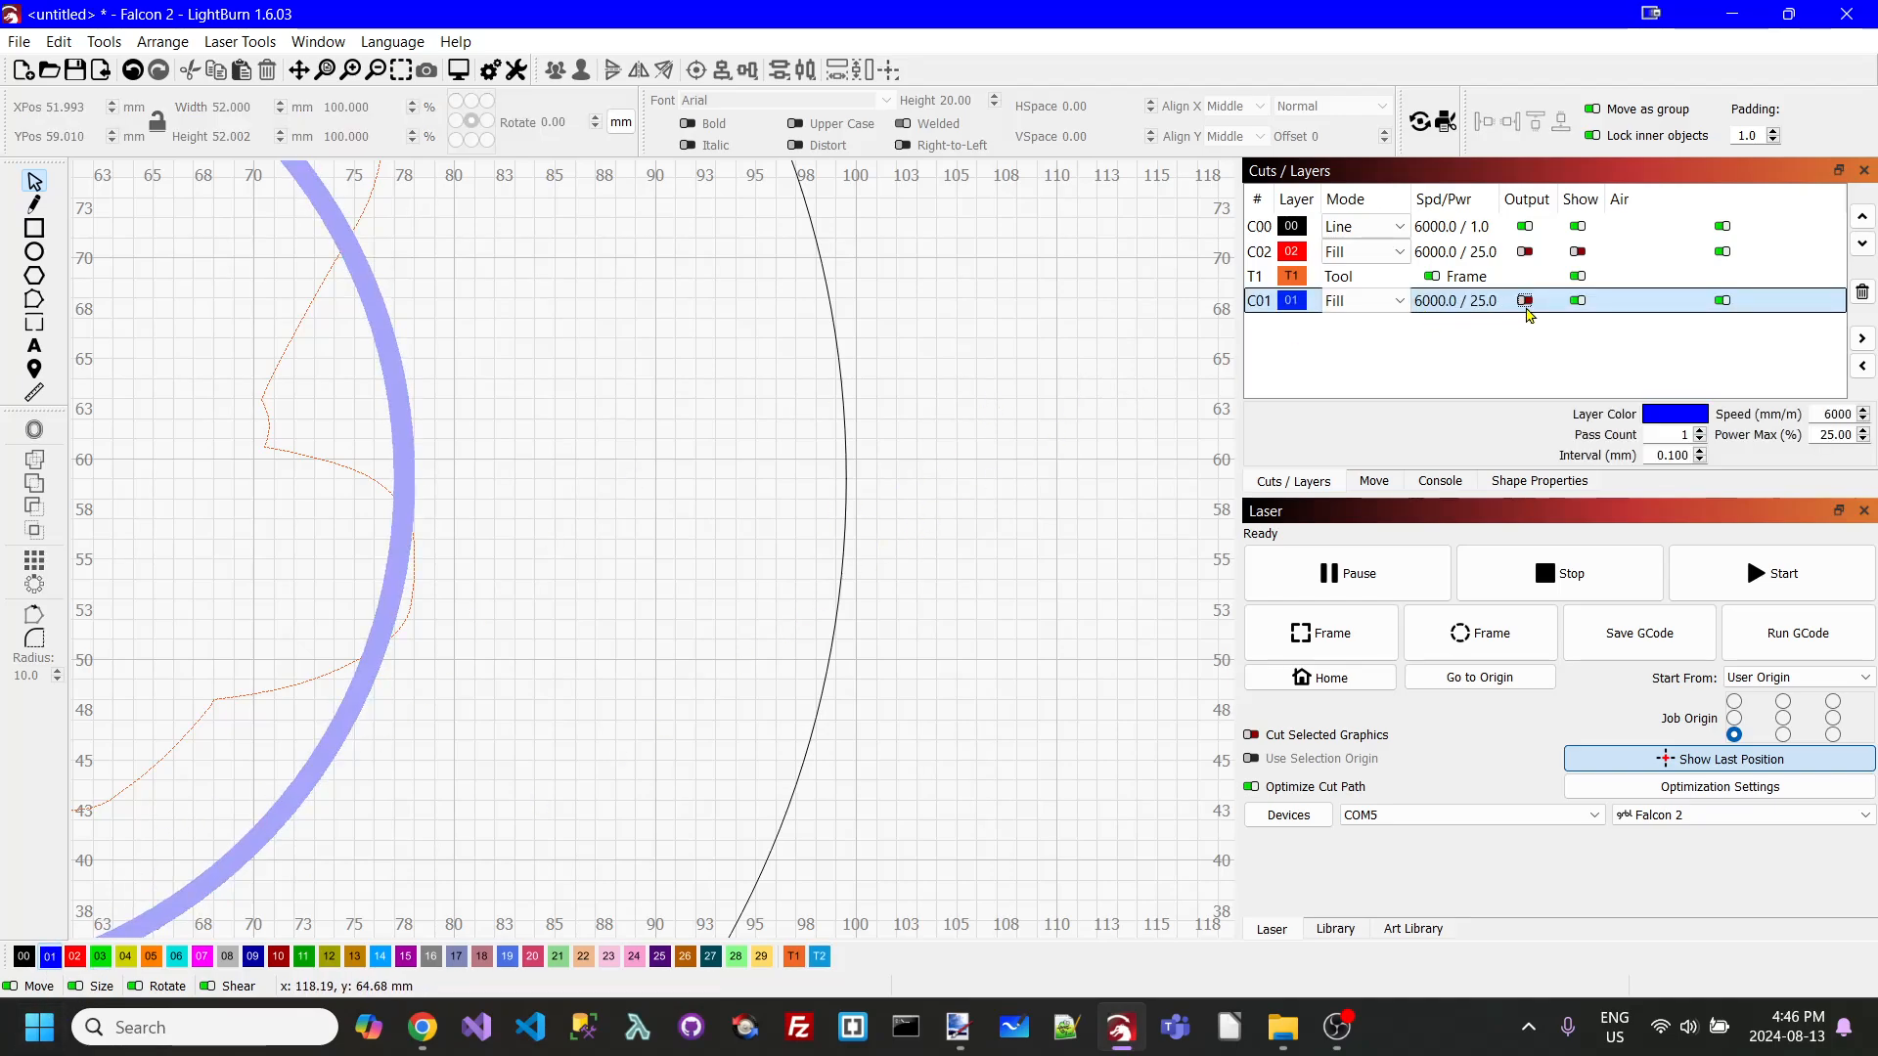
left_click(1524, 300)
left_click(1524, 251)
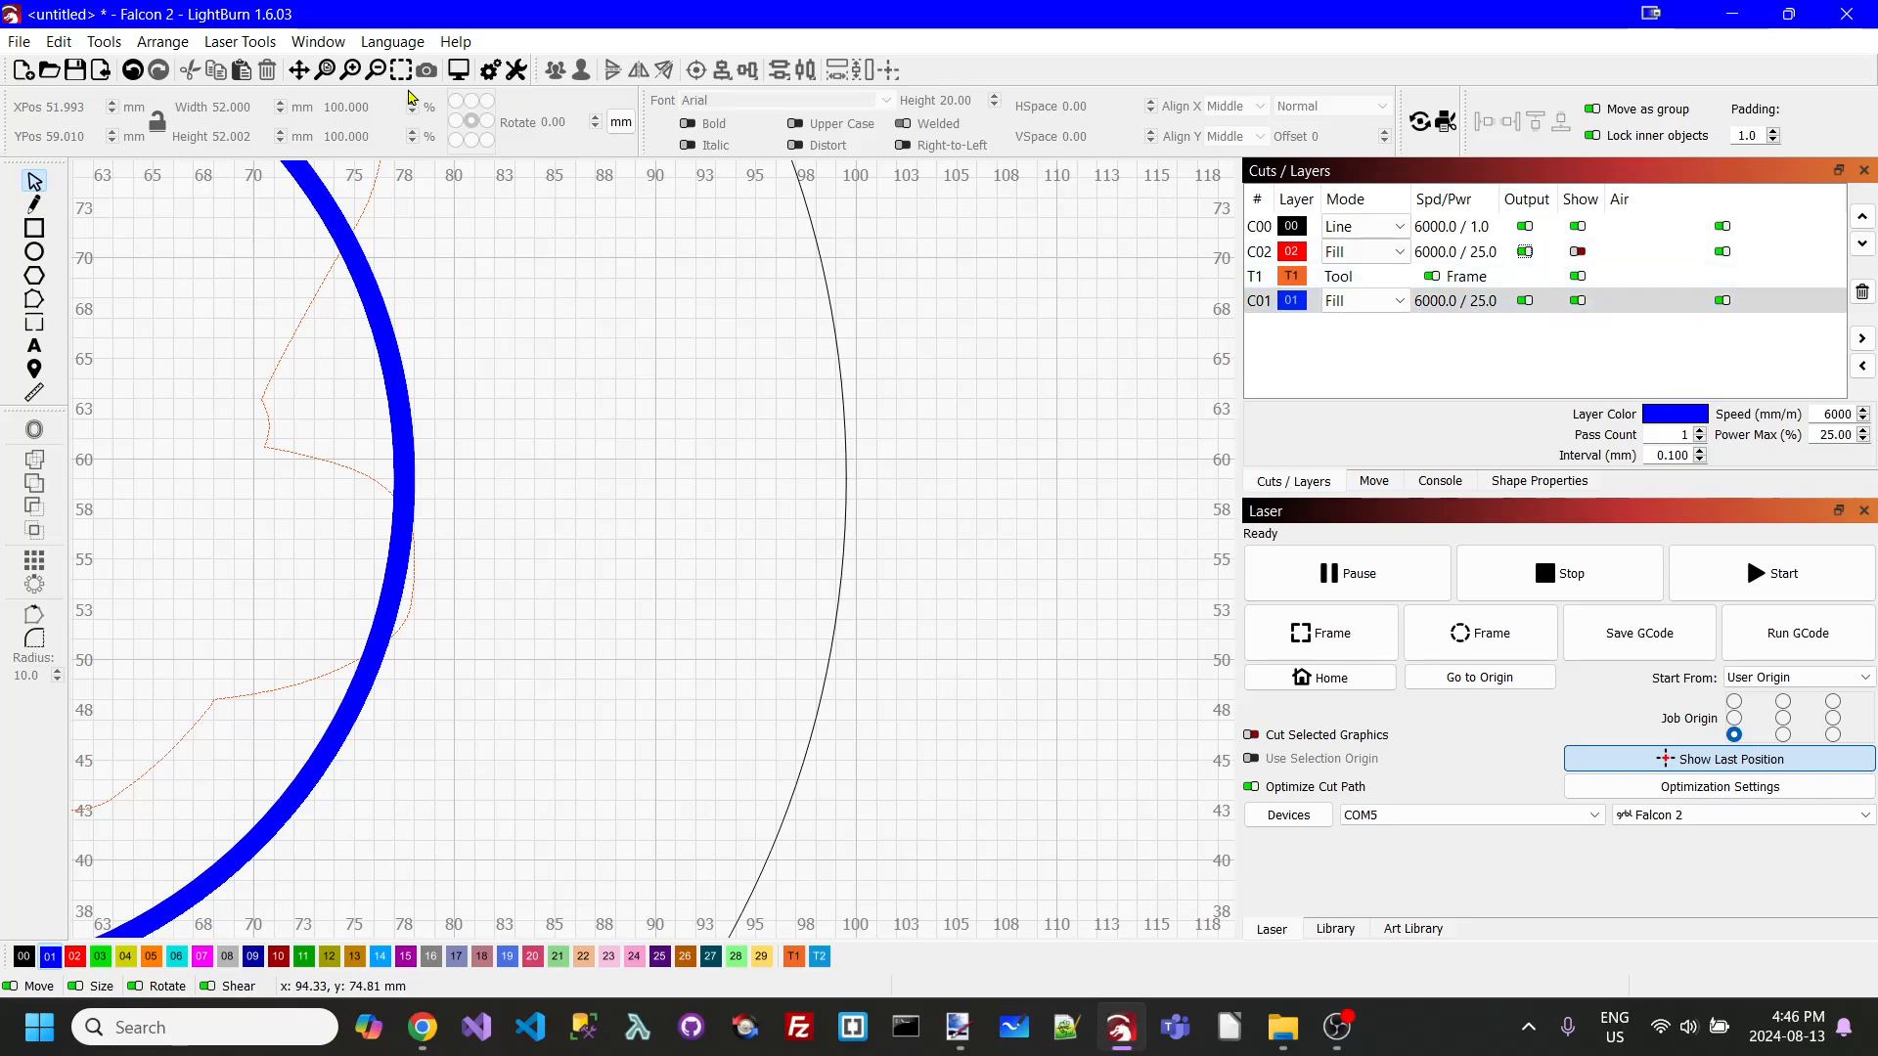
- Open the Boolean Assistant for the blue ring and the skull's T1 outline, selecting the ring first
left_click(401, 70)
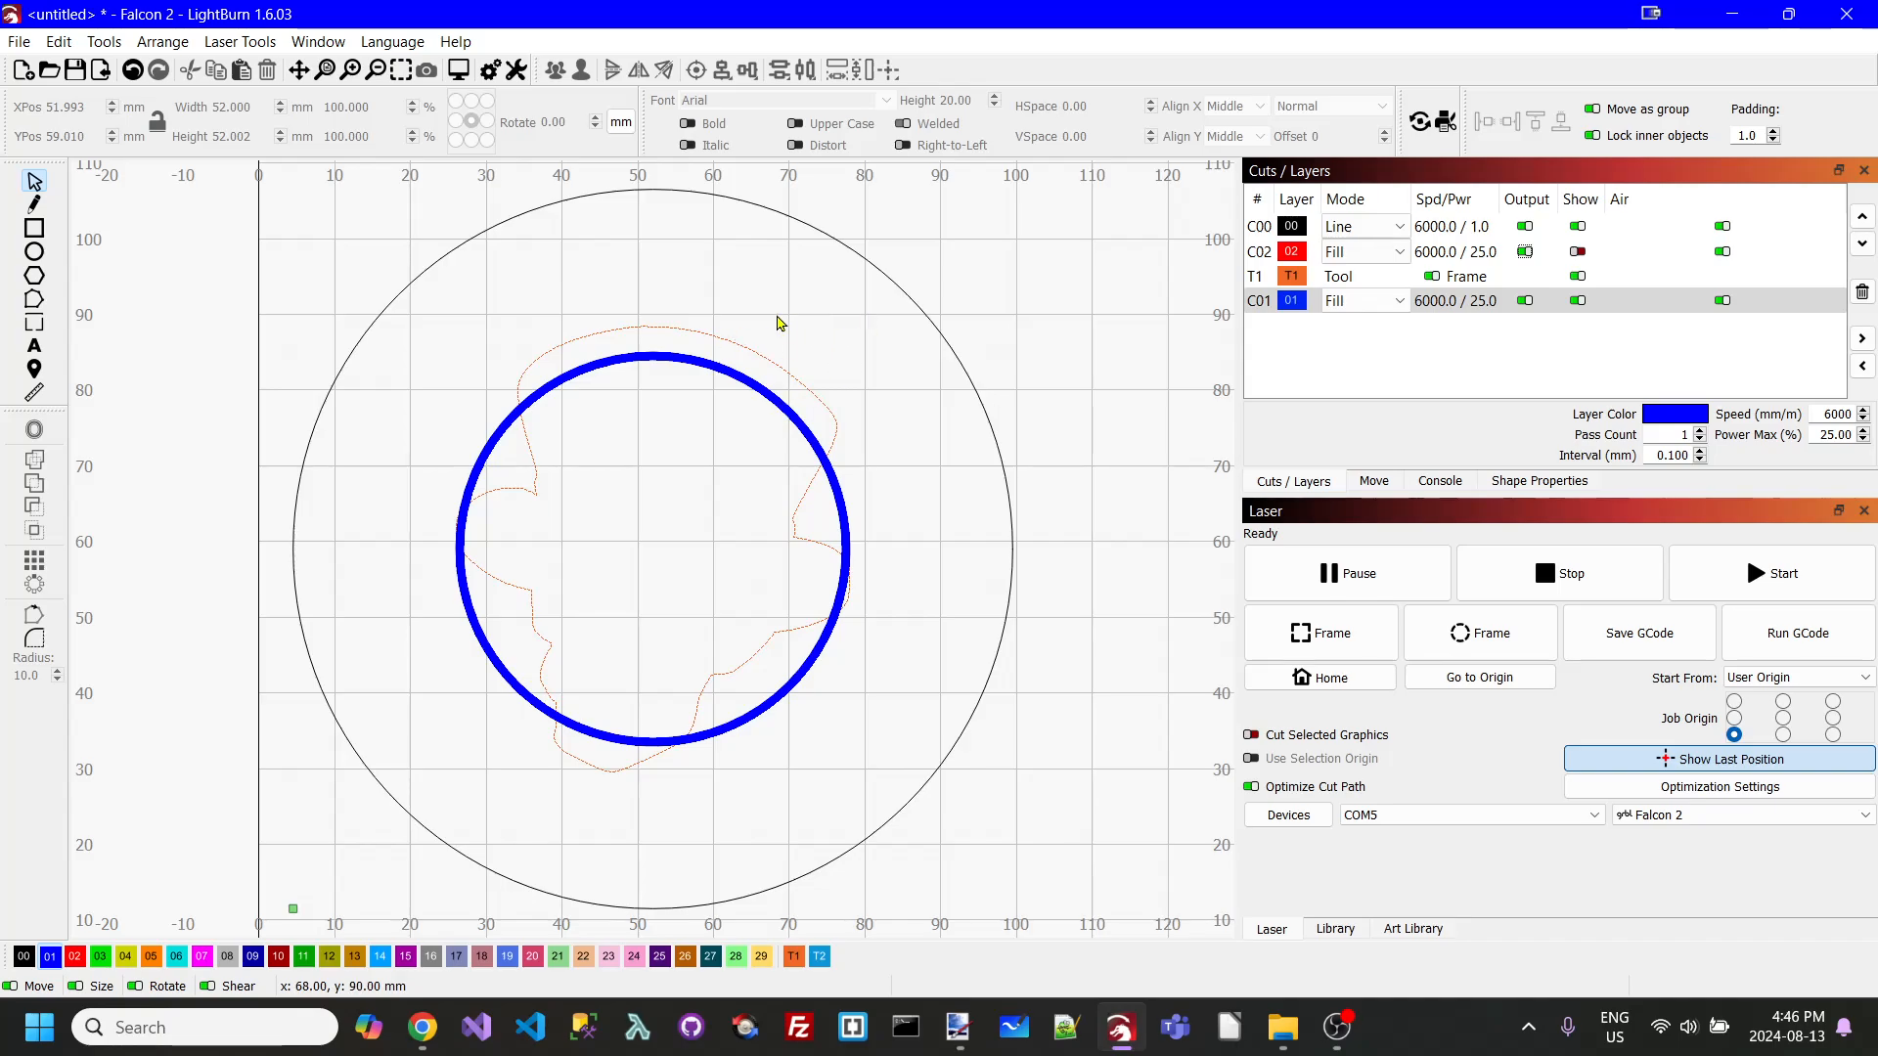
left_click(812, 436)
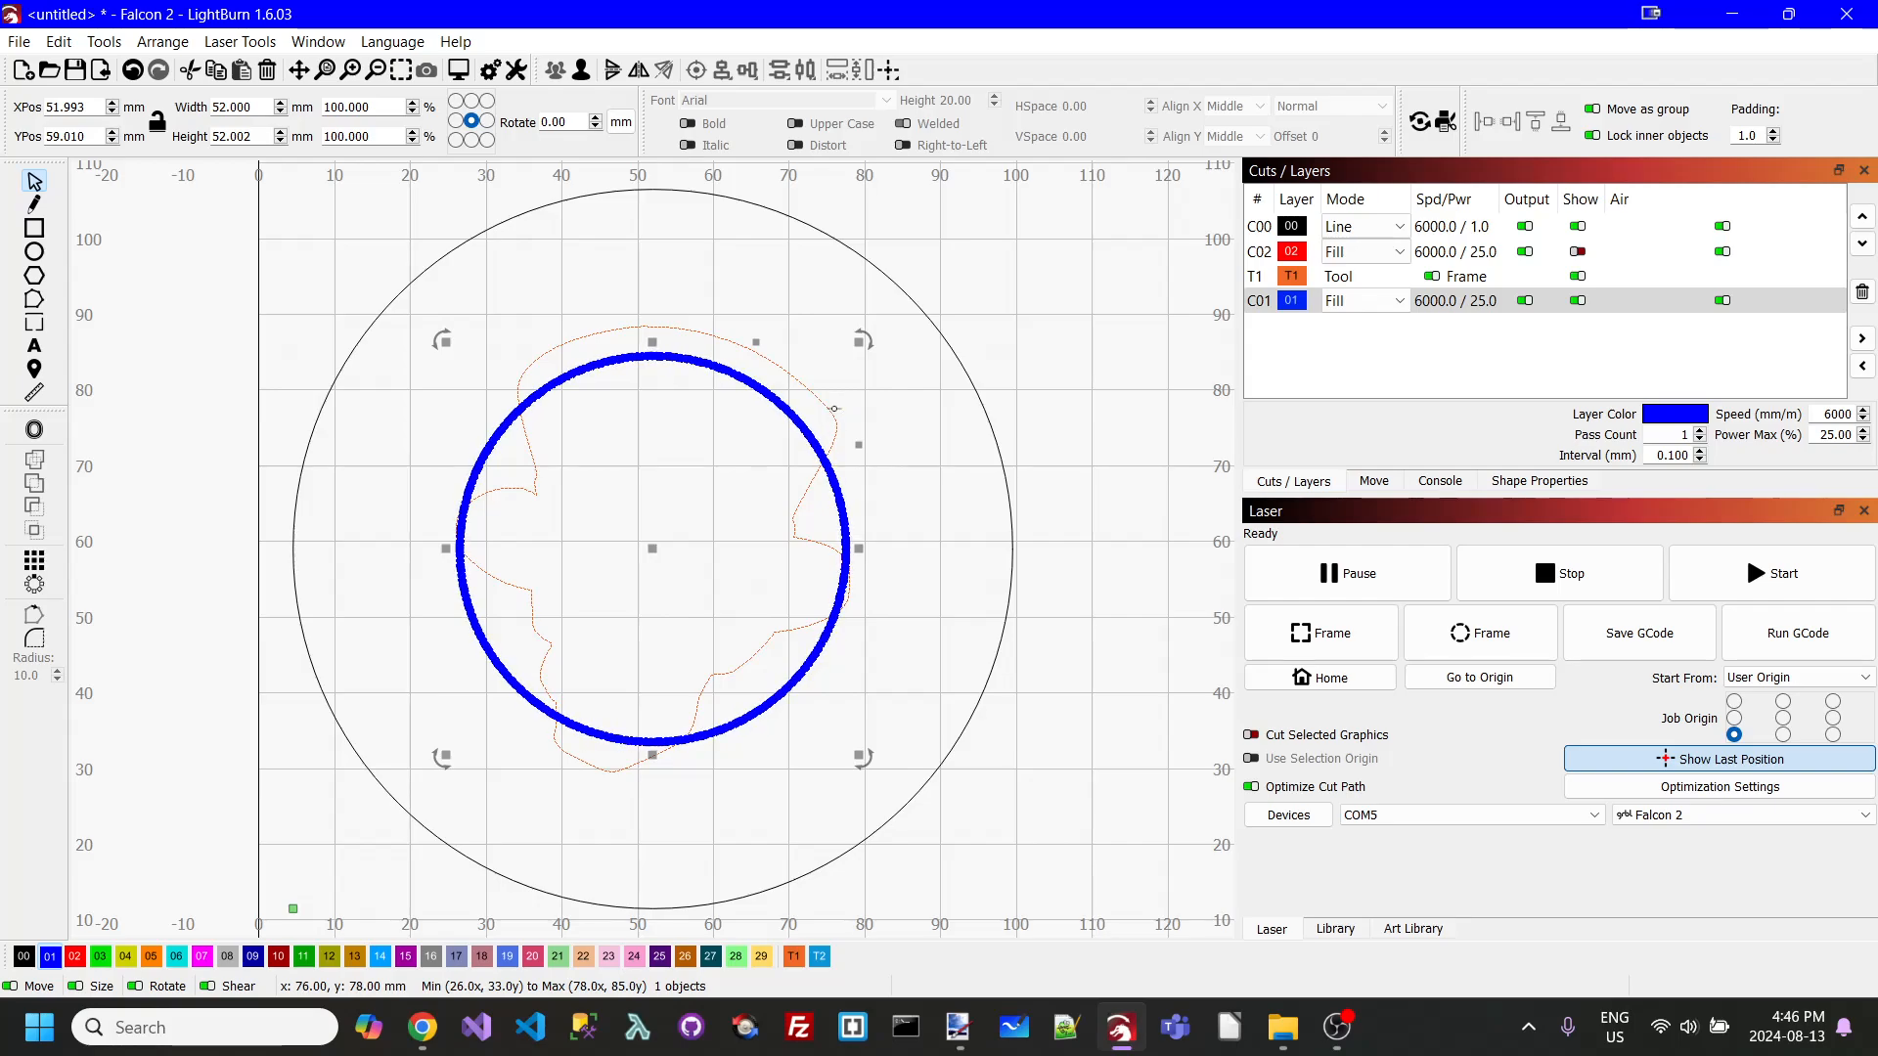
left_click(829, 412, "shift")
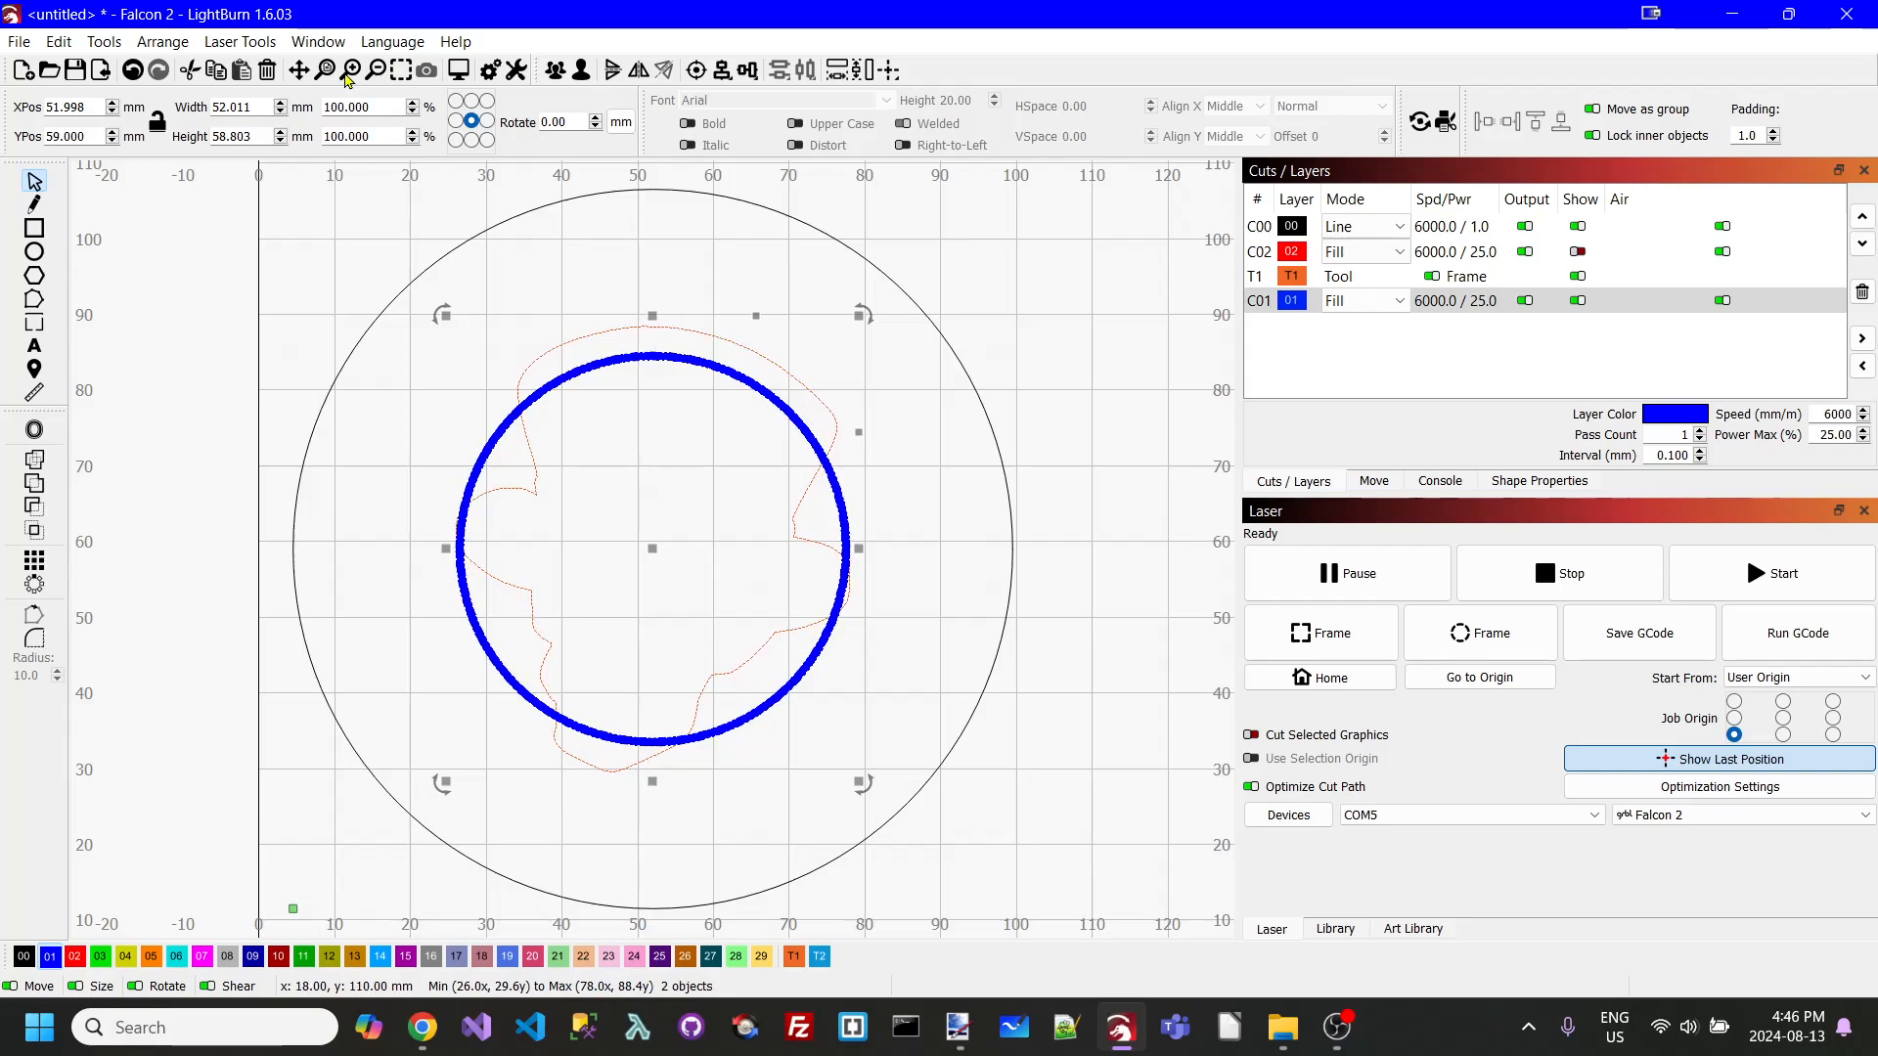
left_click(209, 41)
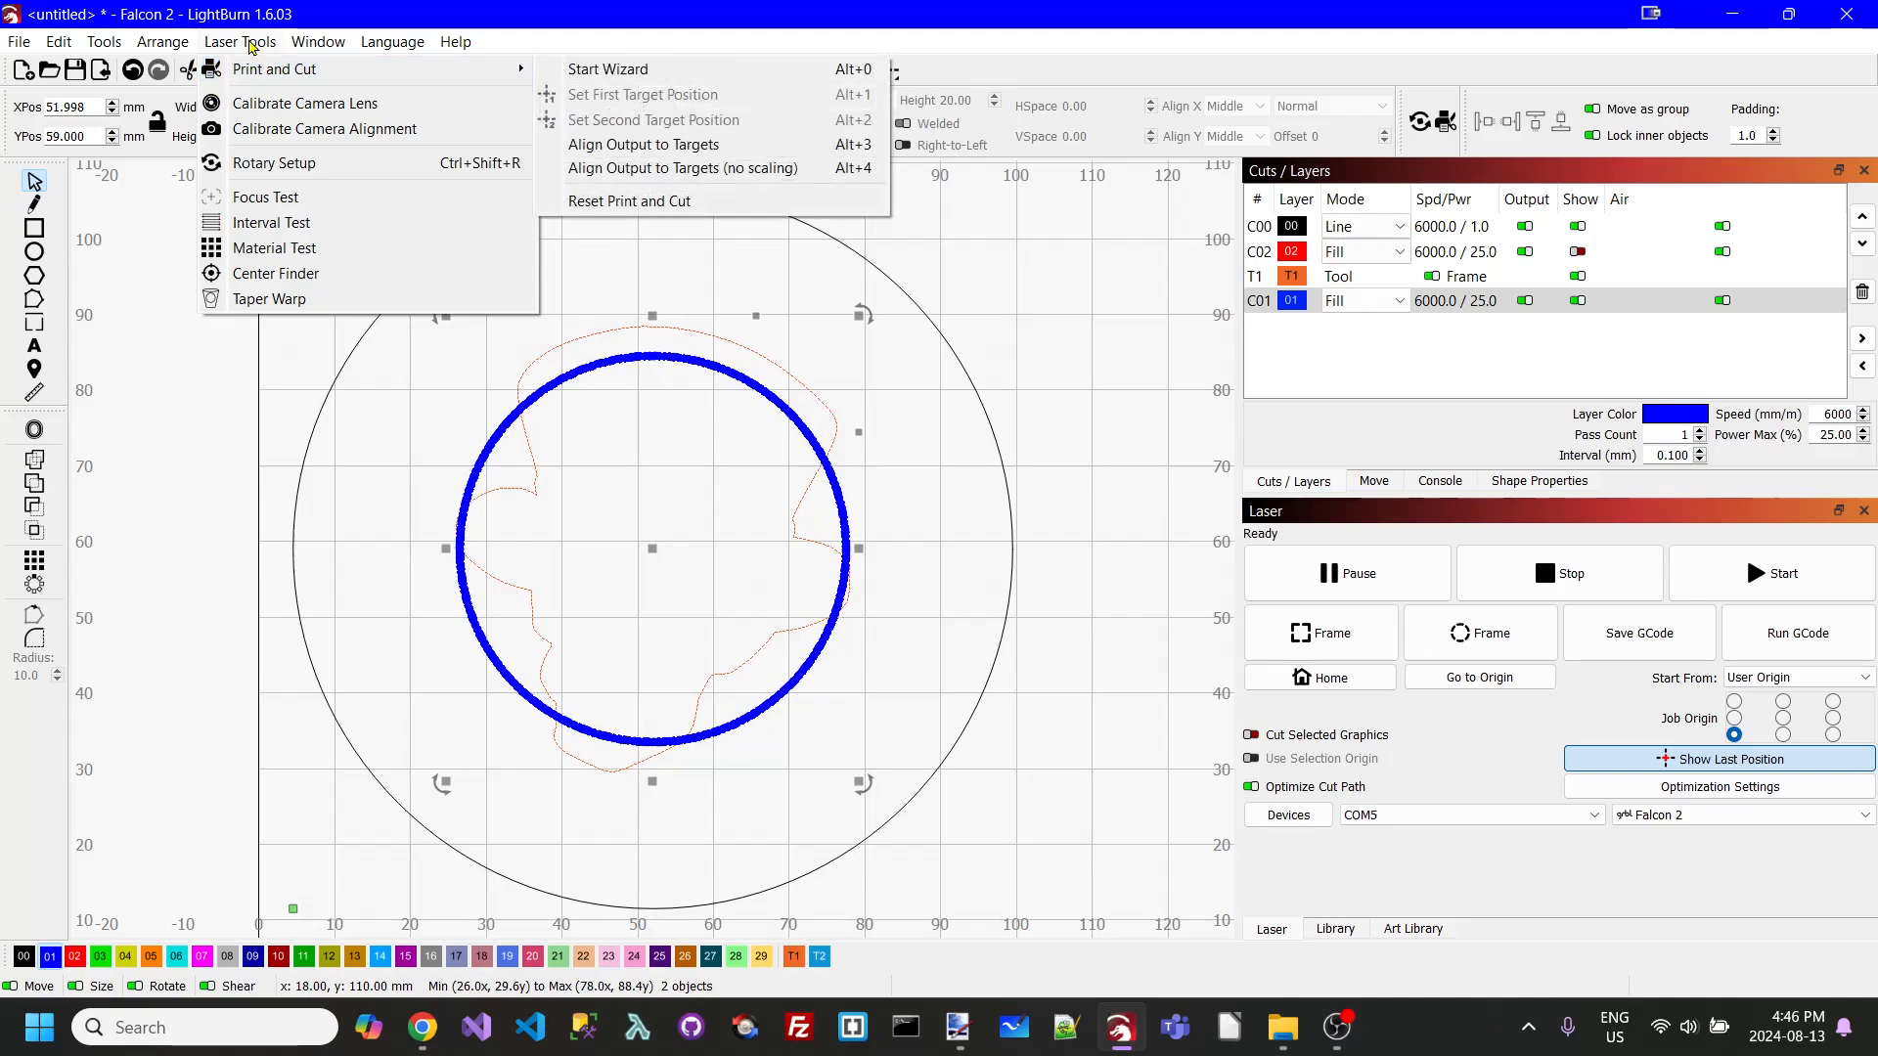
mouse_move(110, 45)
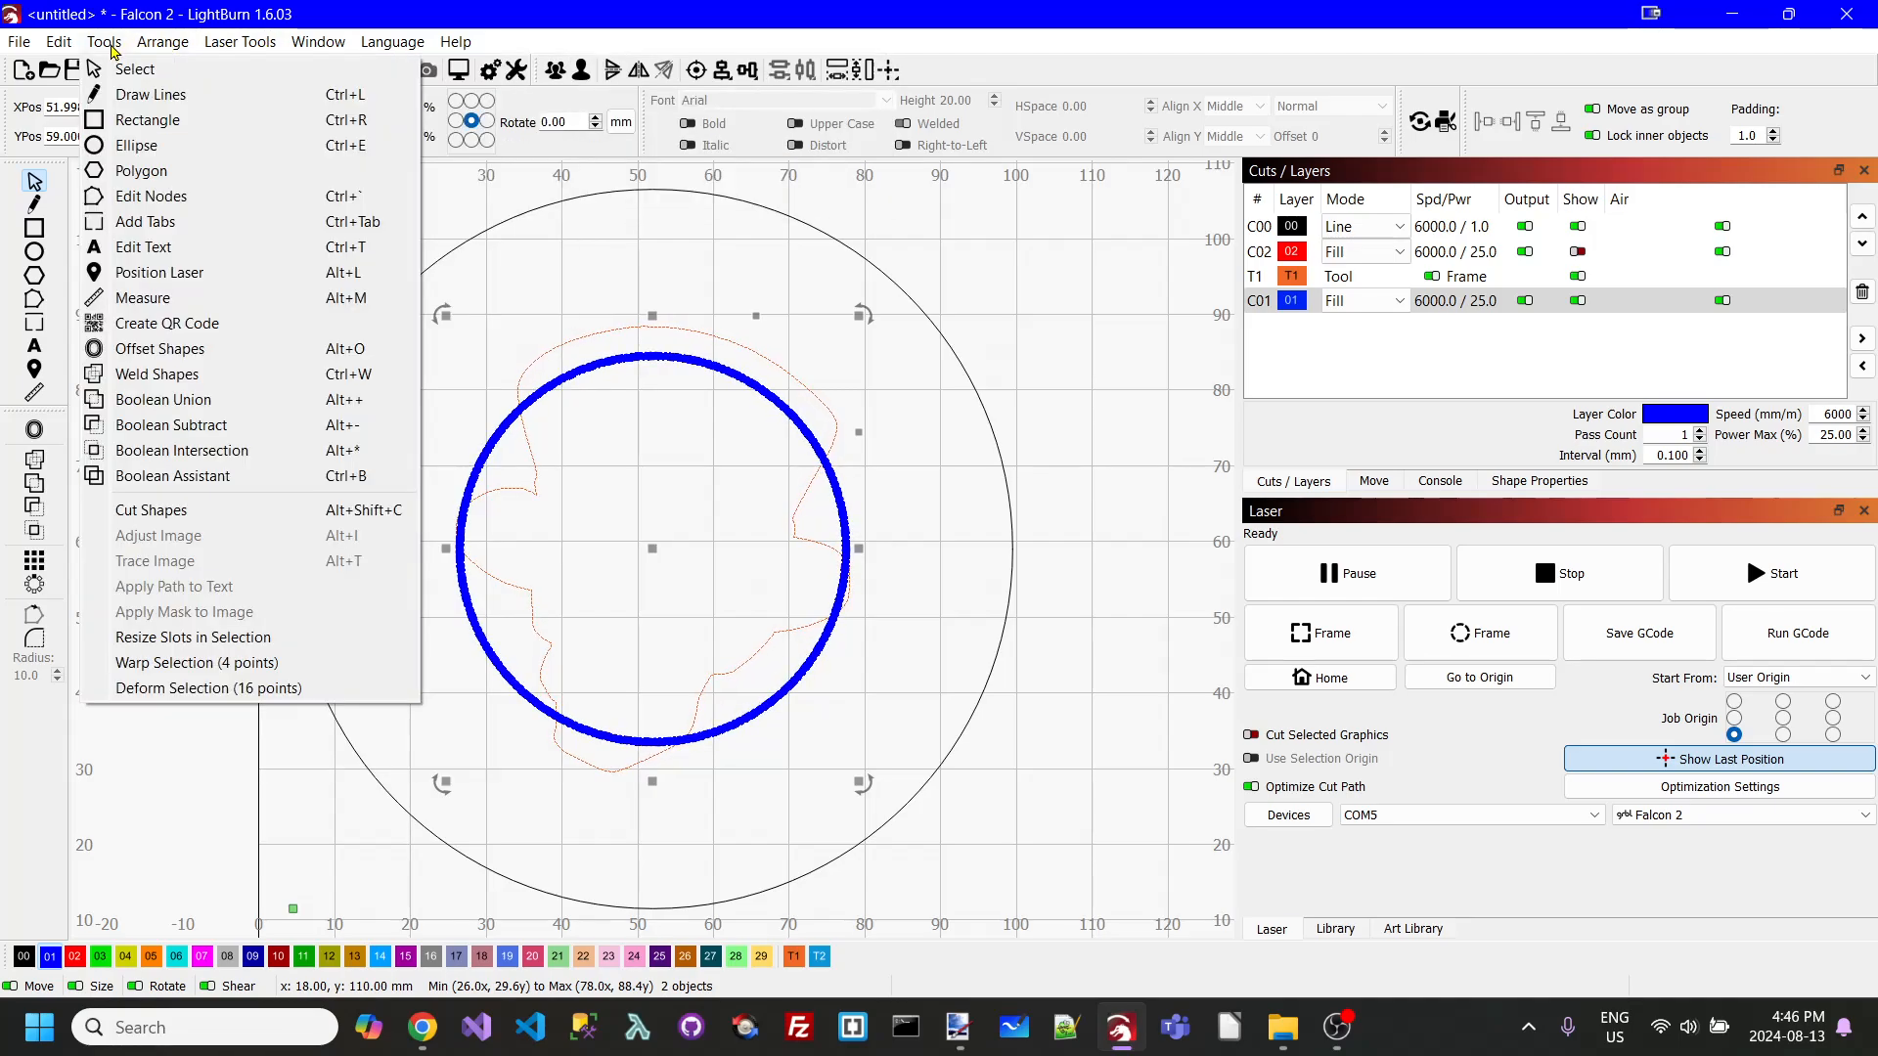
left_click(191, 476)
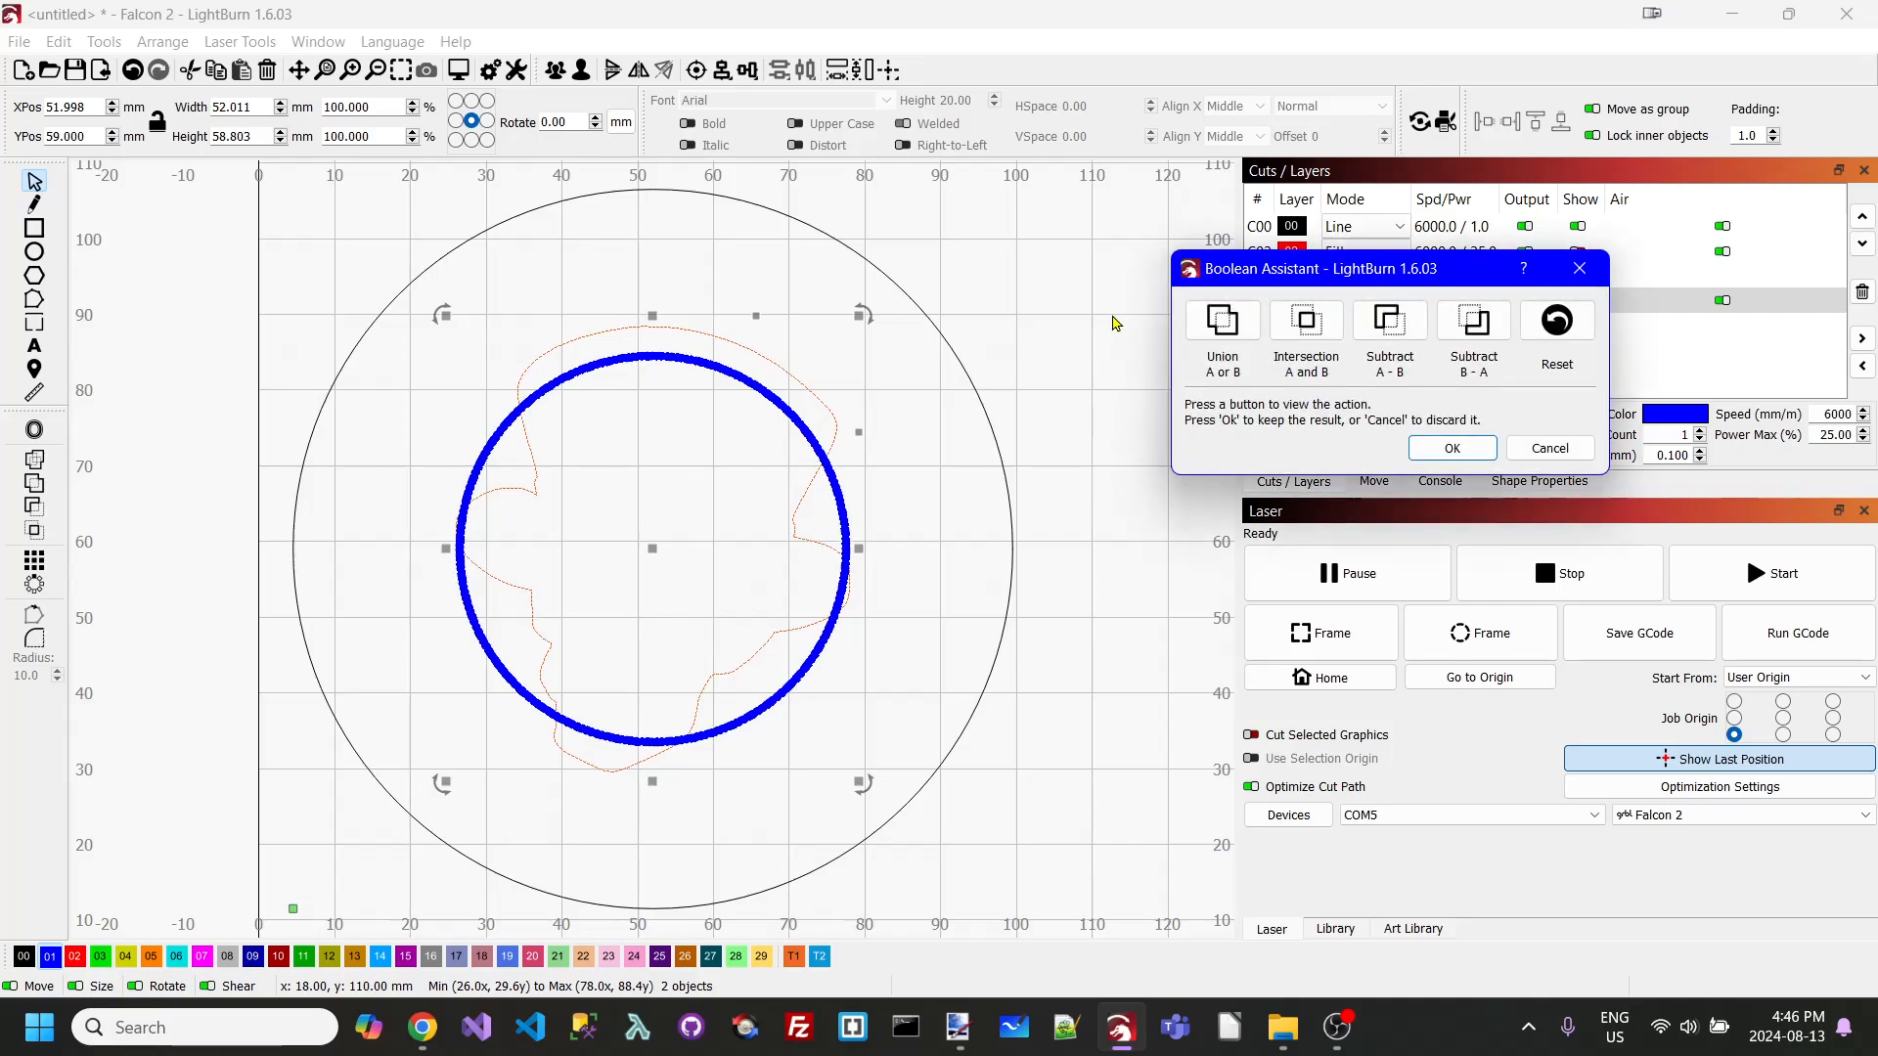
- Preview the Union, Intersection, Subtract A - B and Subtract B - A results for the ring and skull outline
left_click(1221, 332)
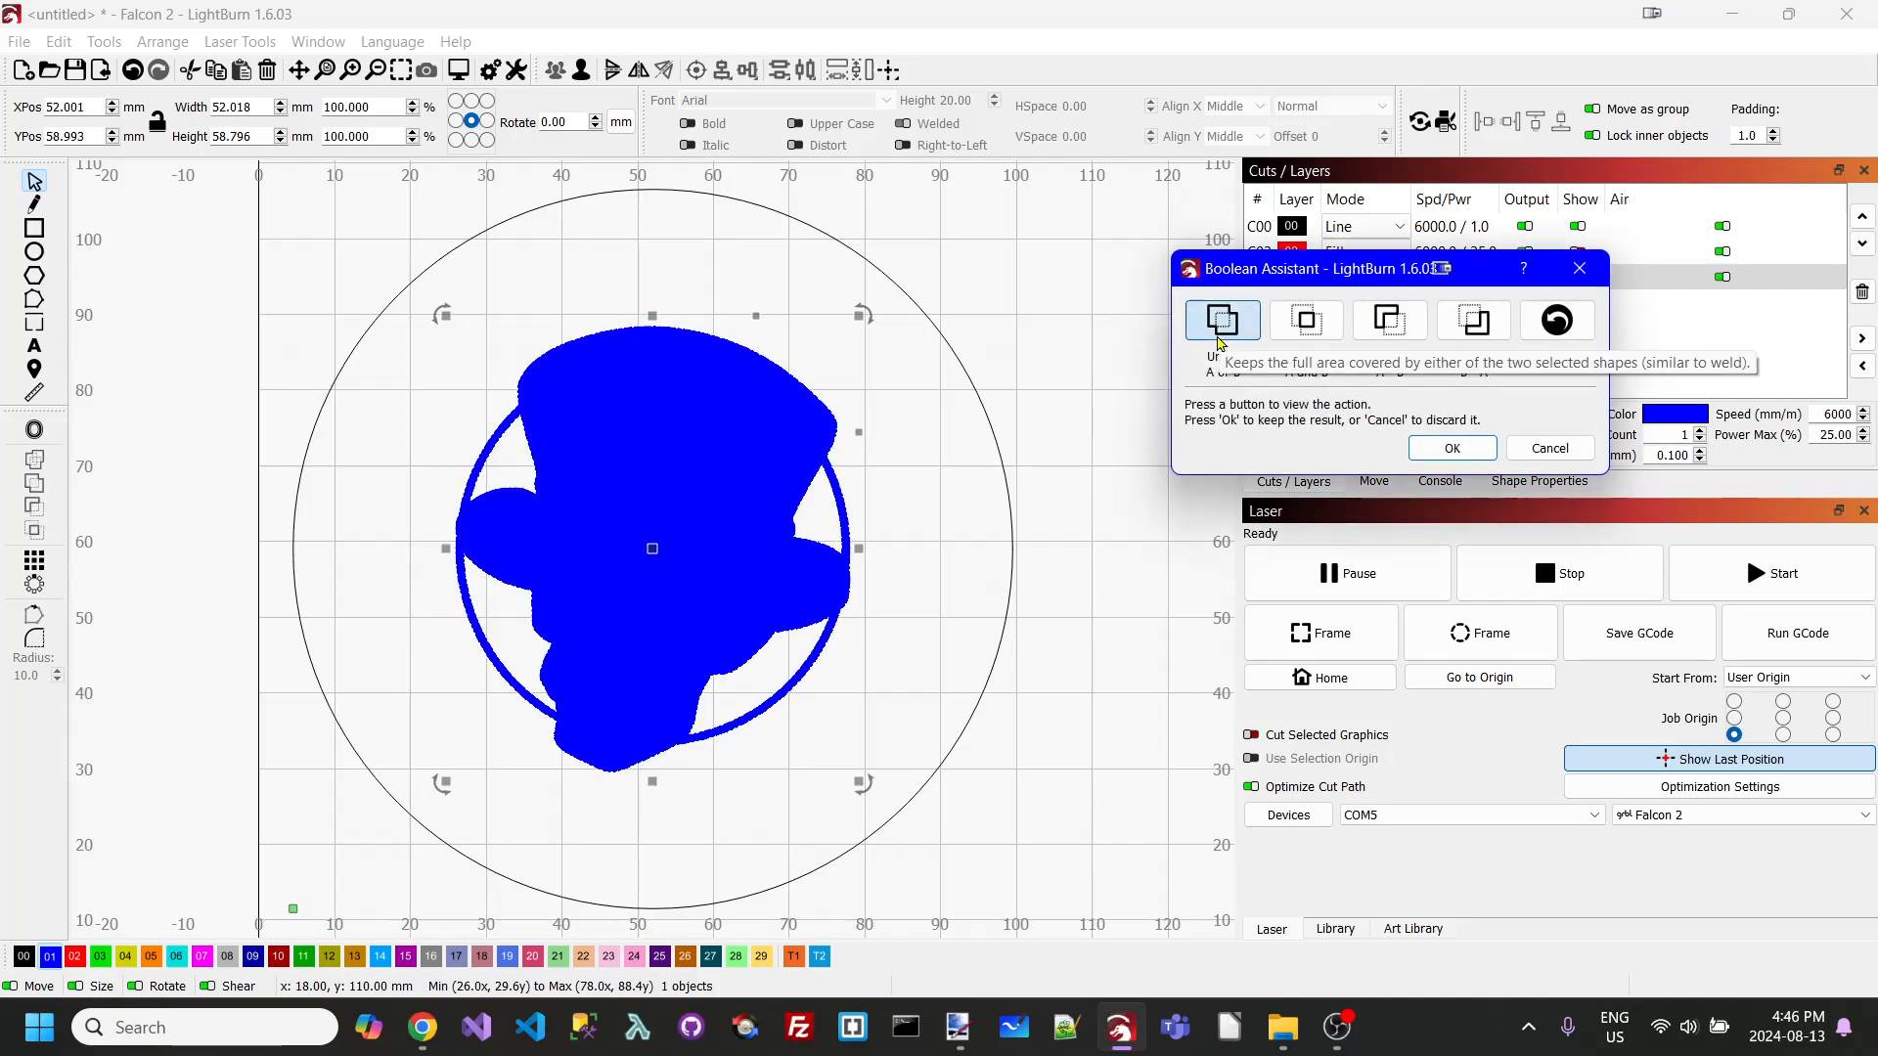
left_click(1319, 323)
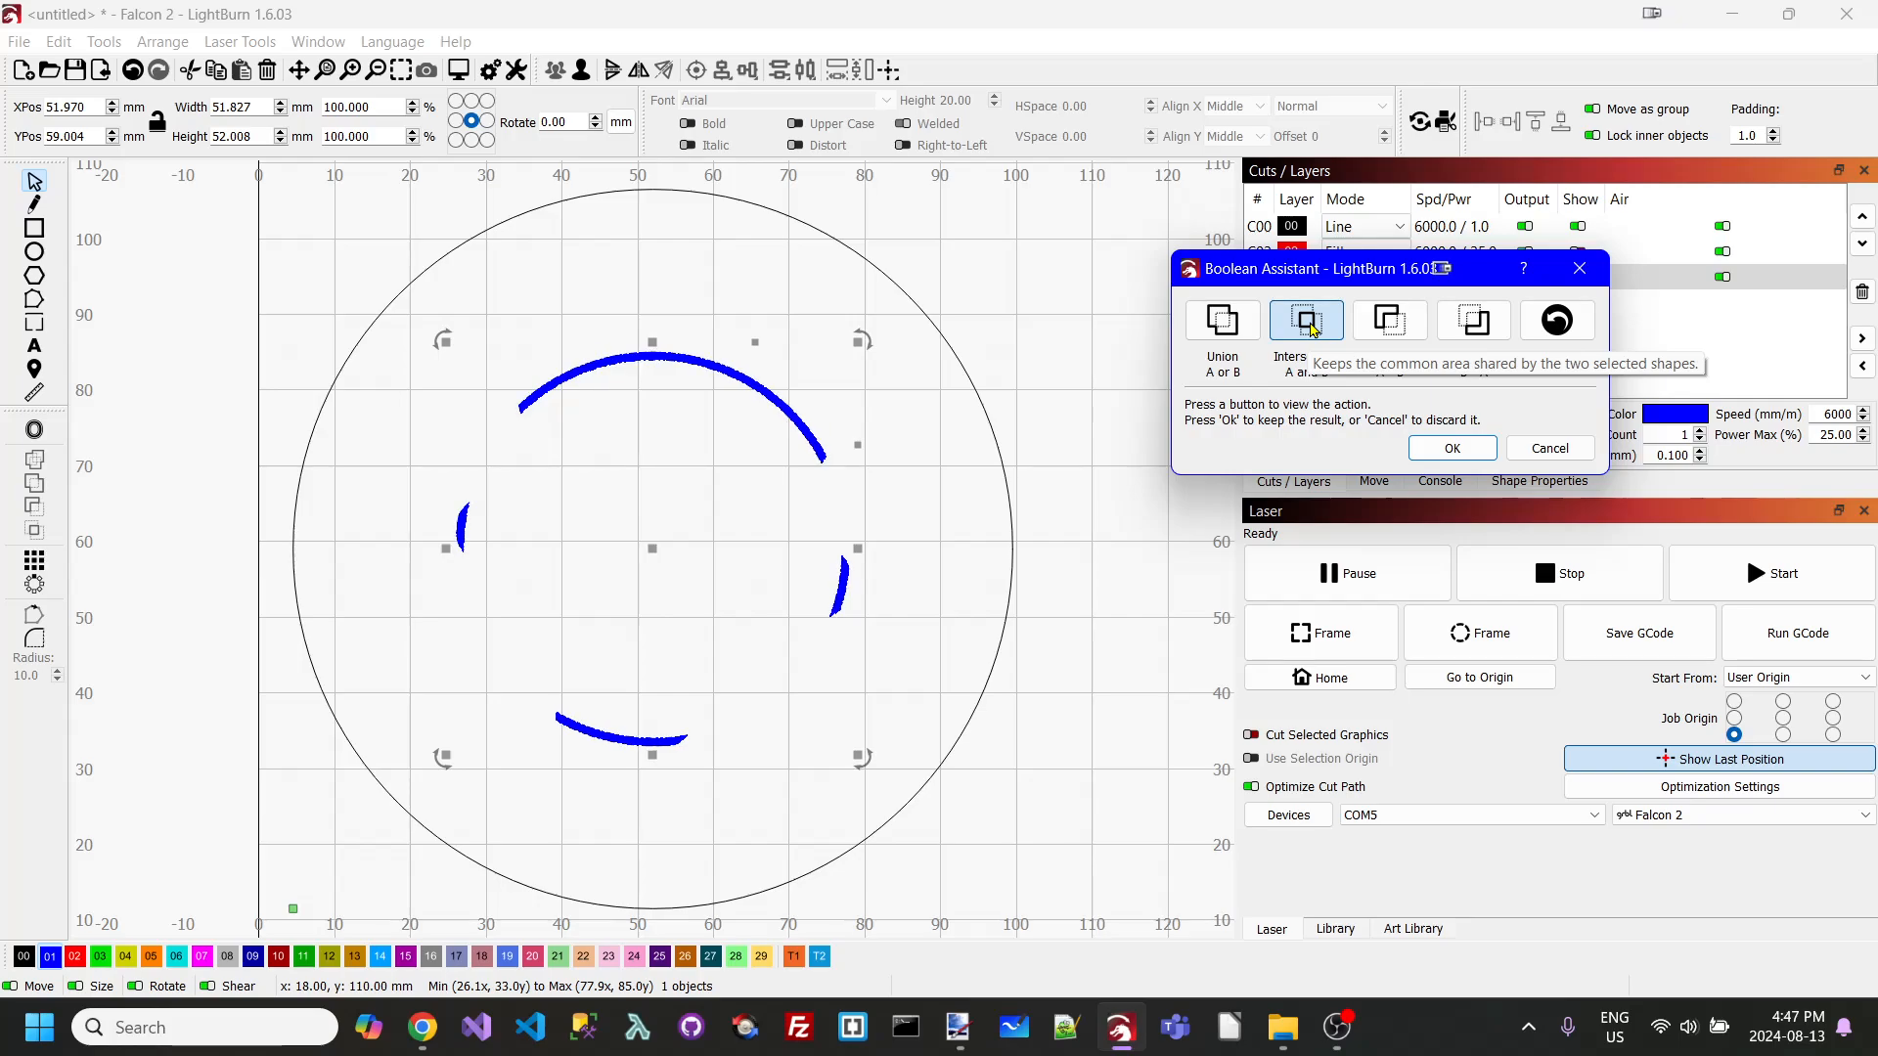
left_click(1392, 327)
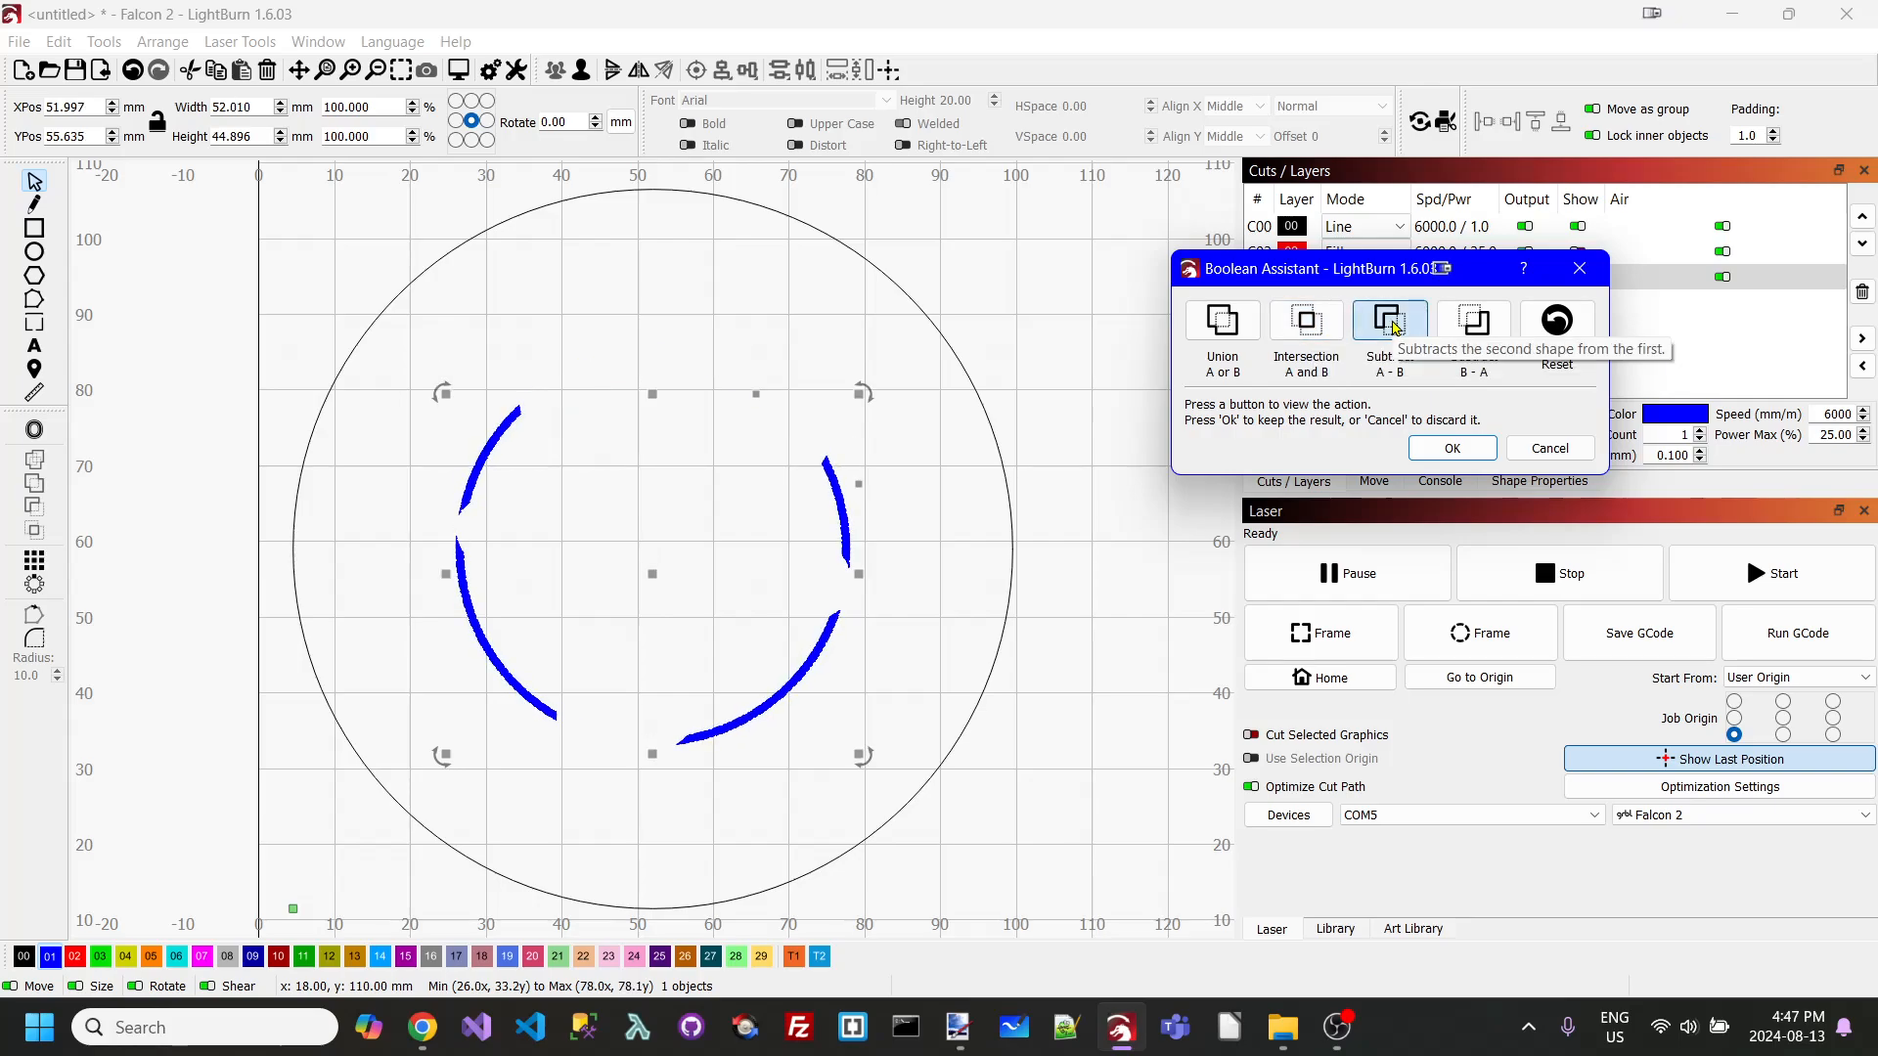
left_click(1482, 322)
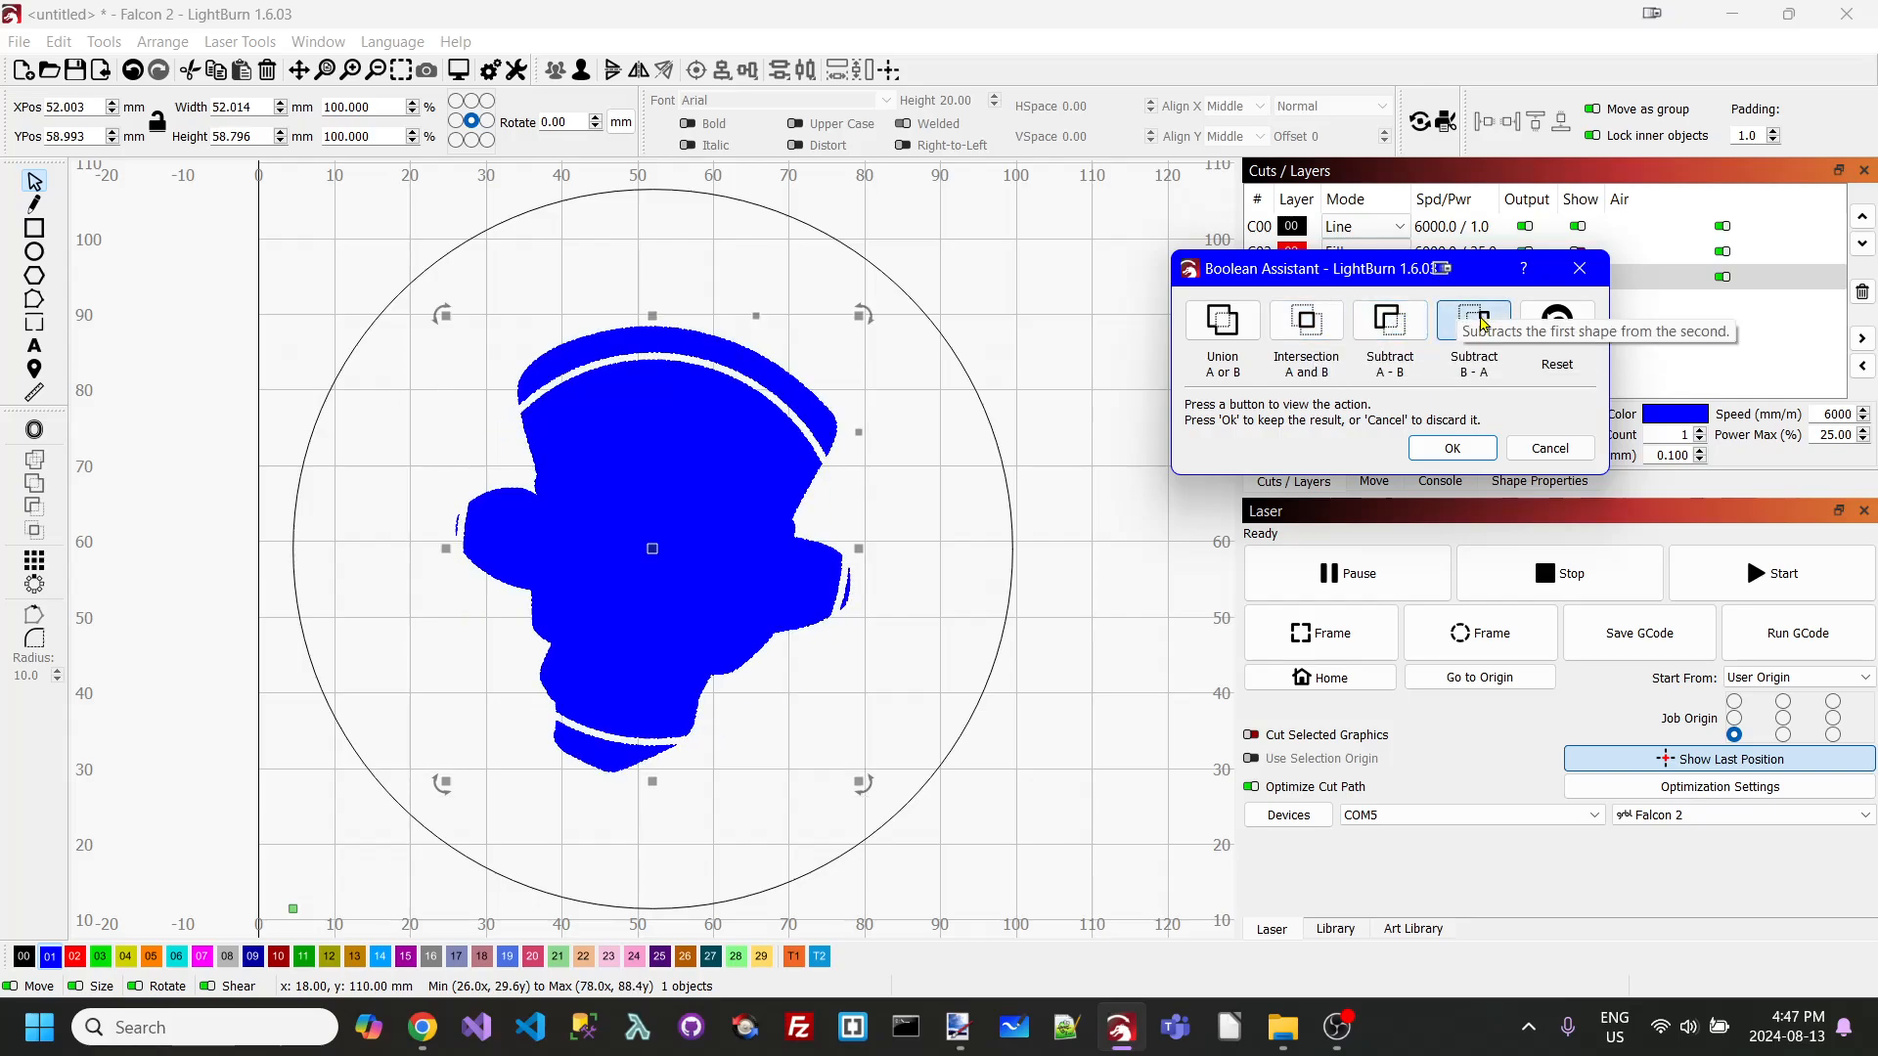
- Apply Subtract A - B to cut the skull outline out of the ring, and show the red fill layer 02
left_click(1387, 326)
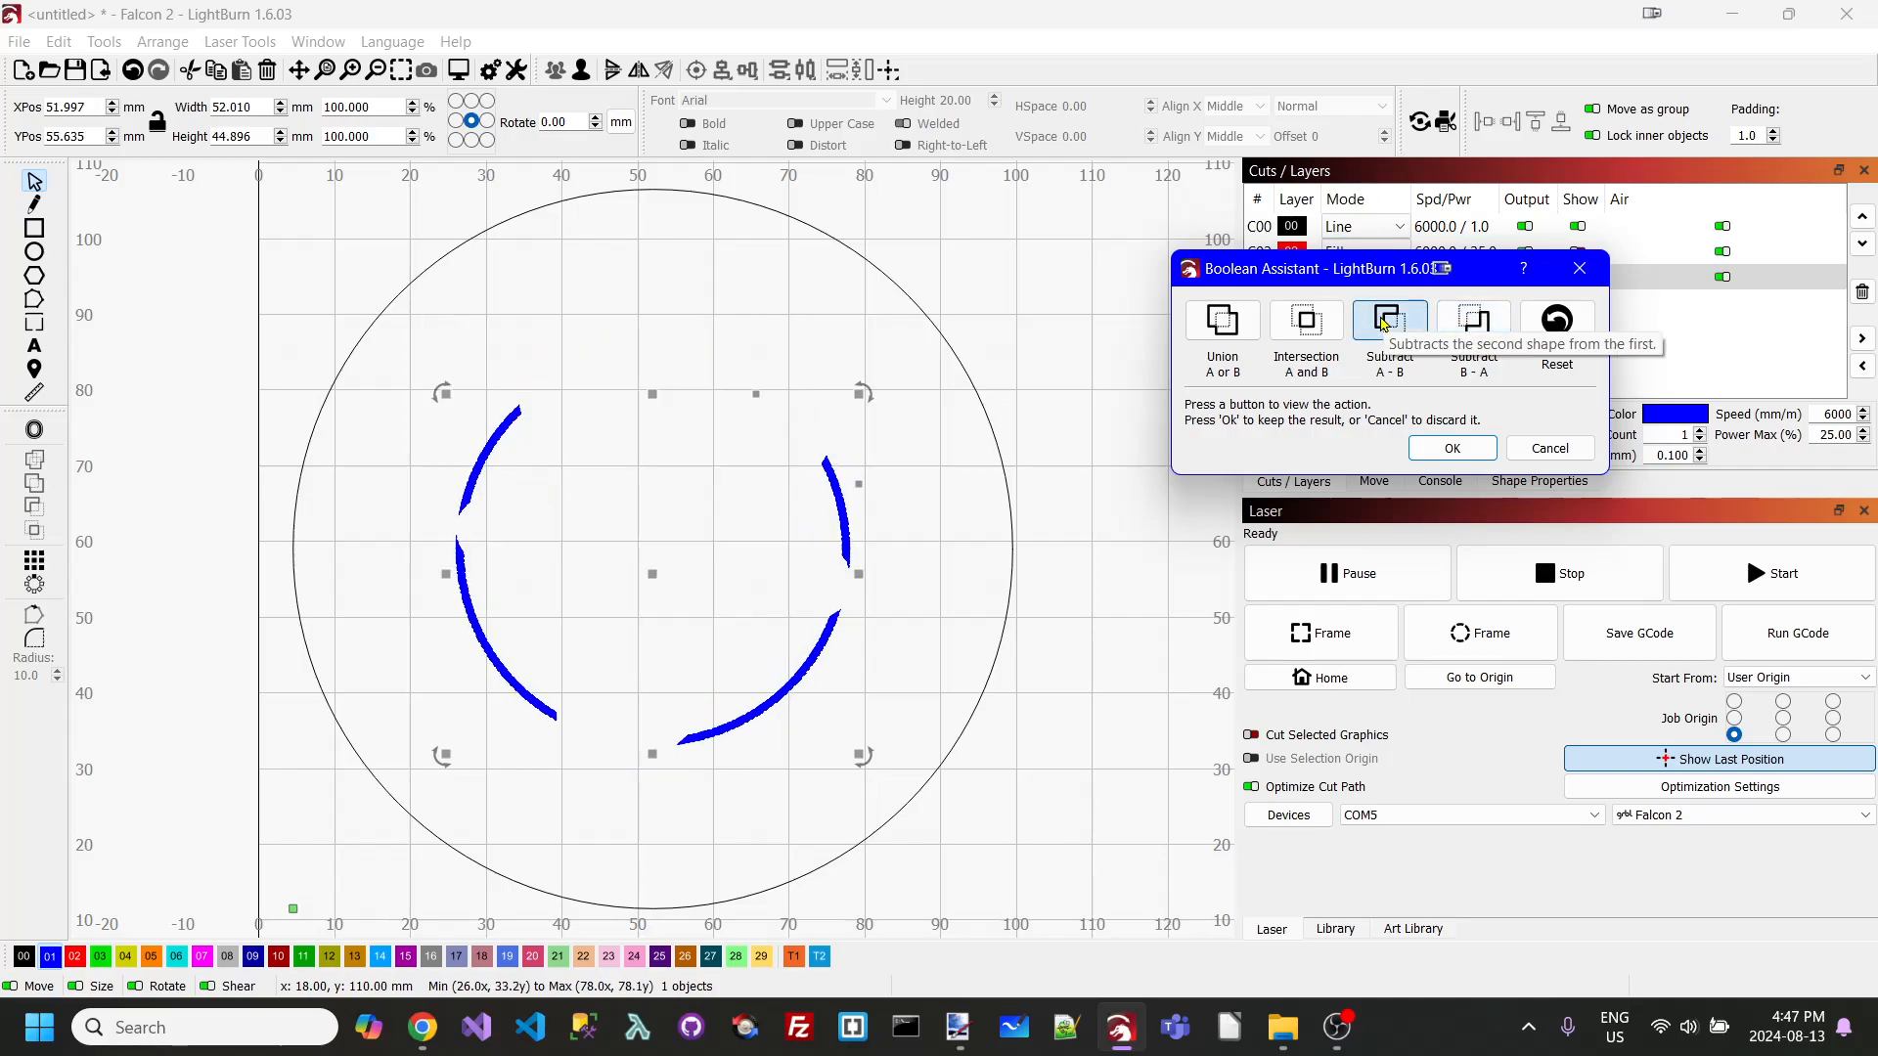
left_click(1448, 449)
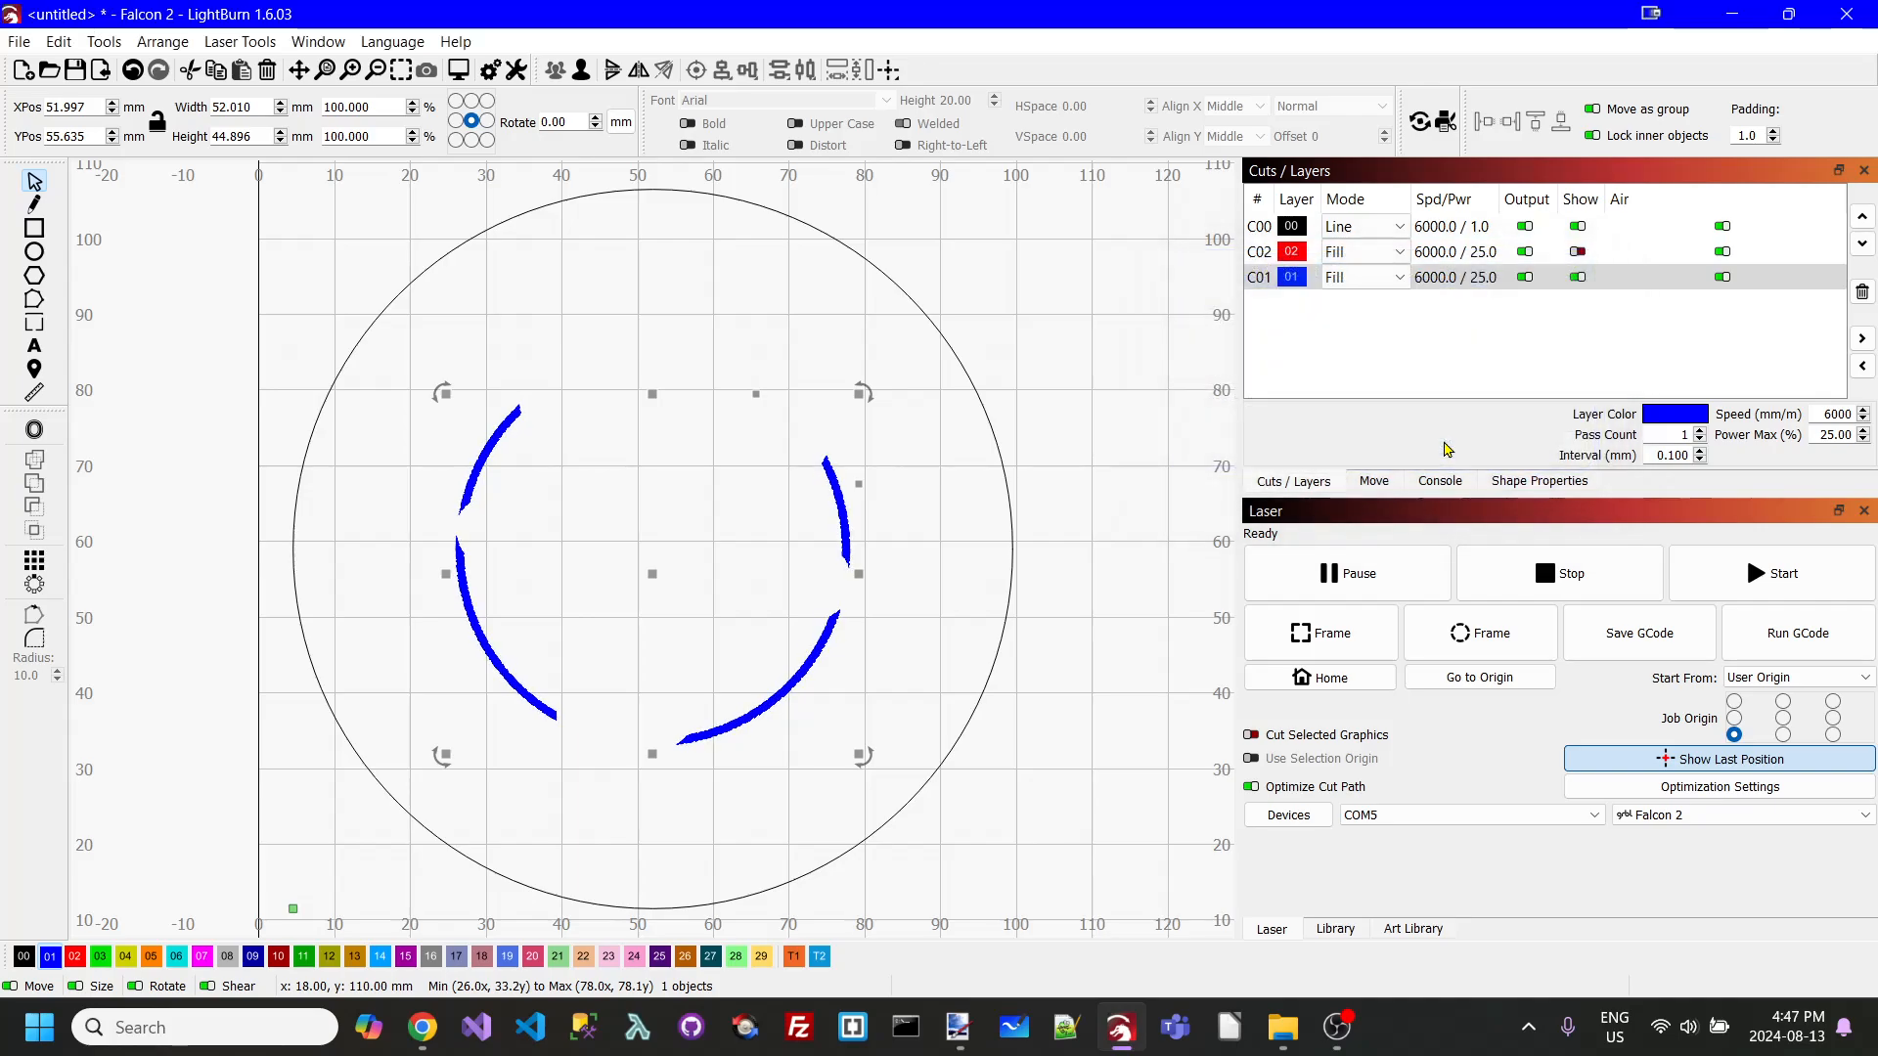
left_click(1577, 252)
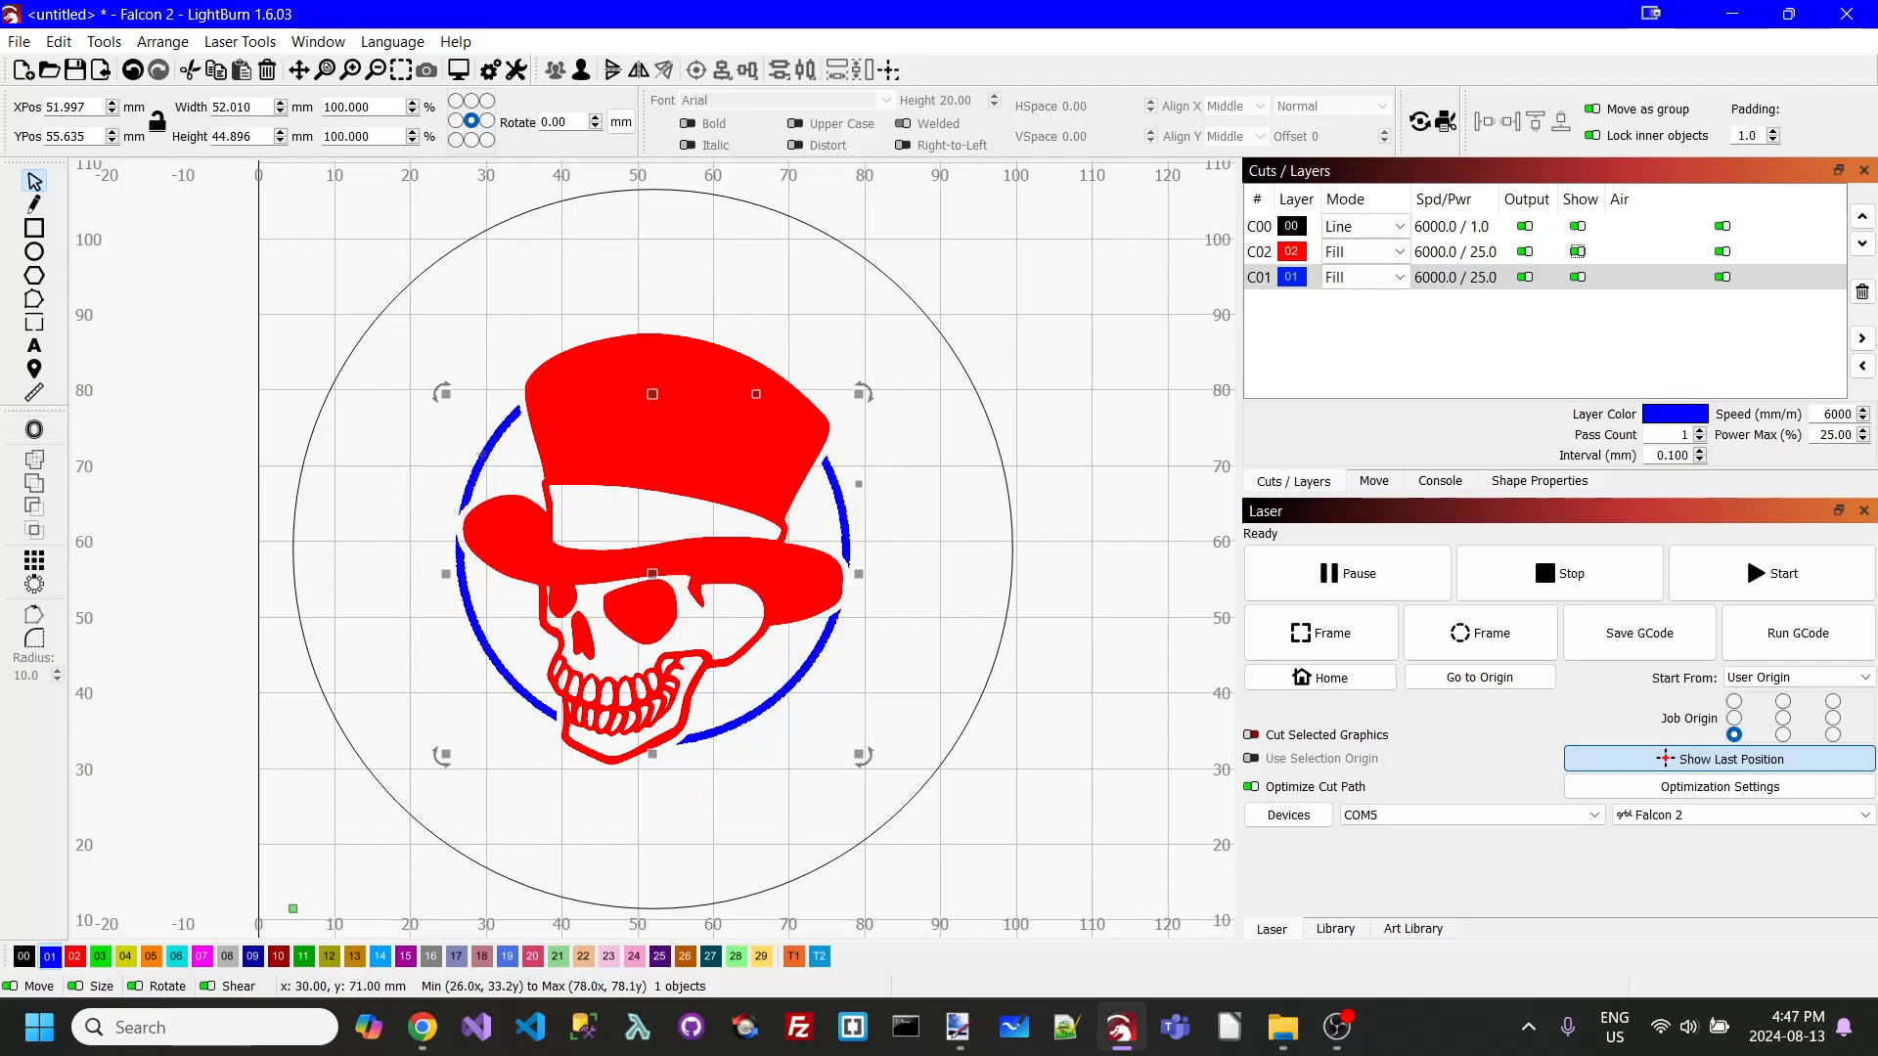
left_click(969, 690)
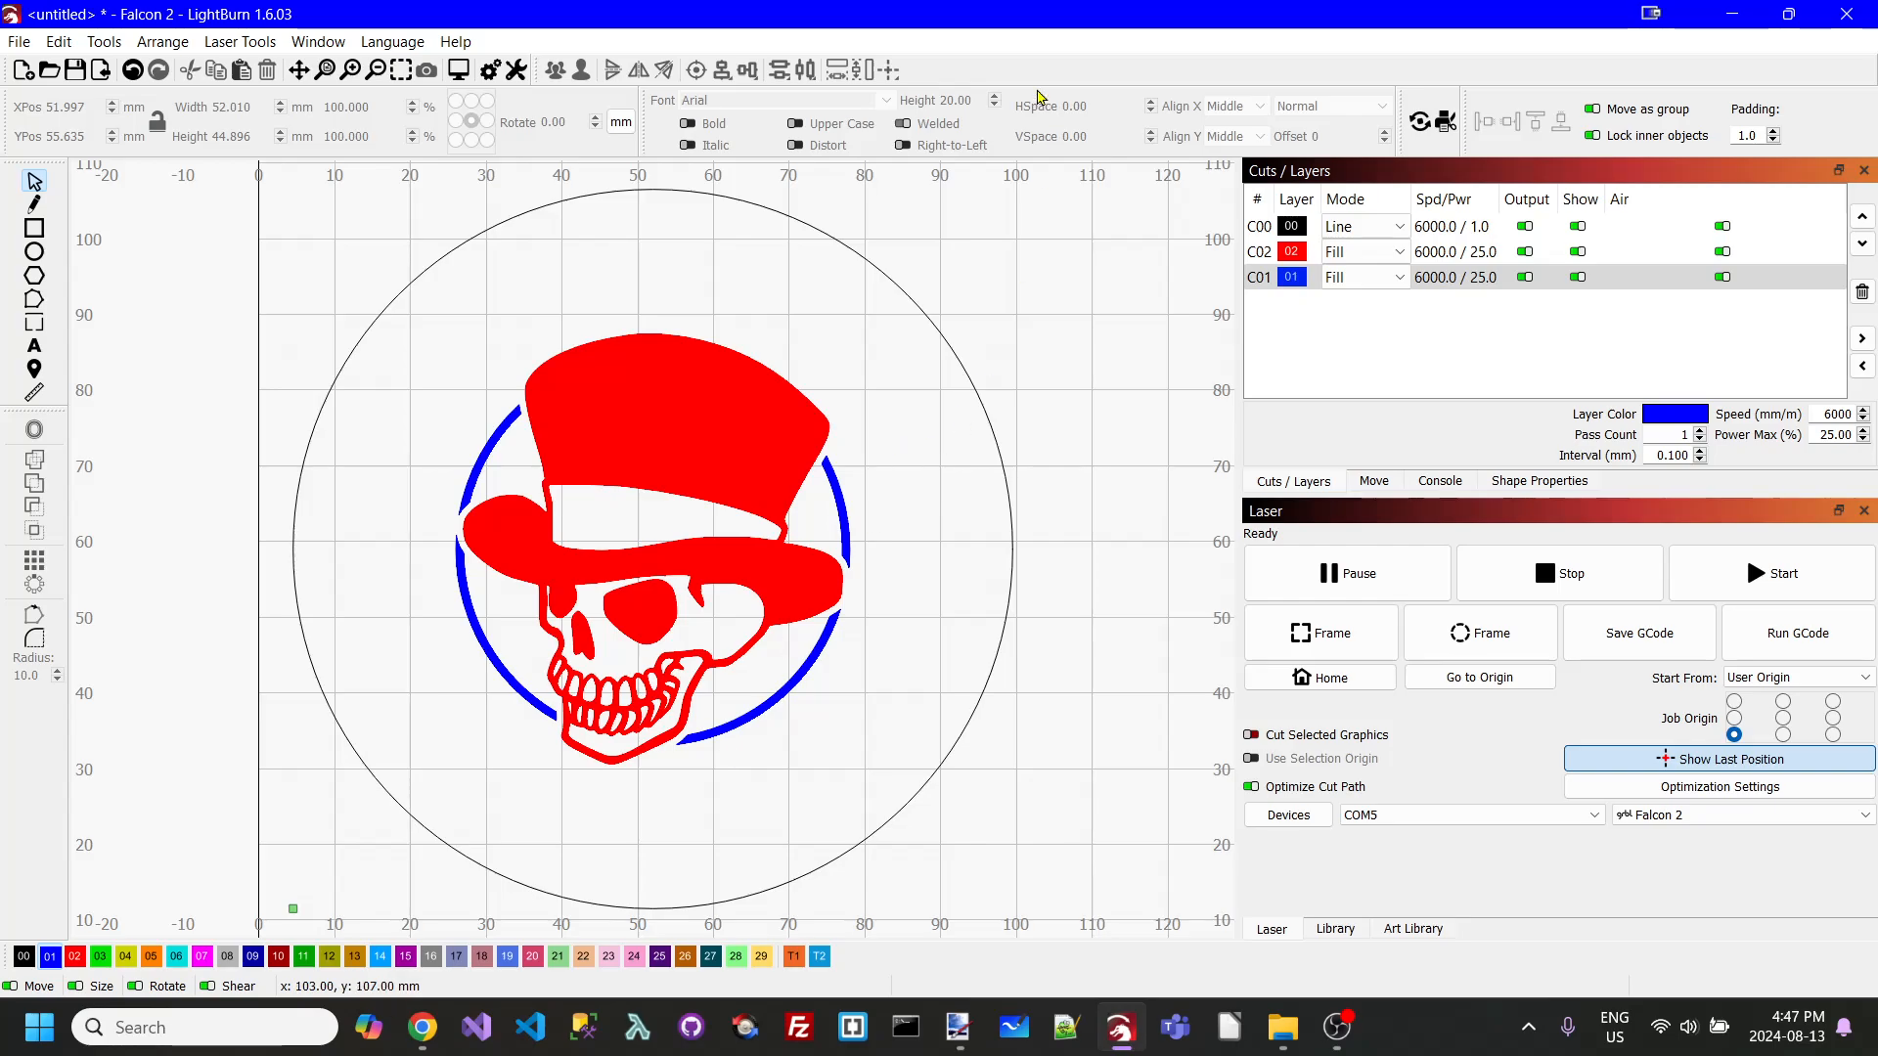
- Draw a circle about 67 by 66 mm beside the 95 mm circle and assign it to tool layer T2
scroll(965, 268, "down", 2)
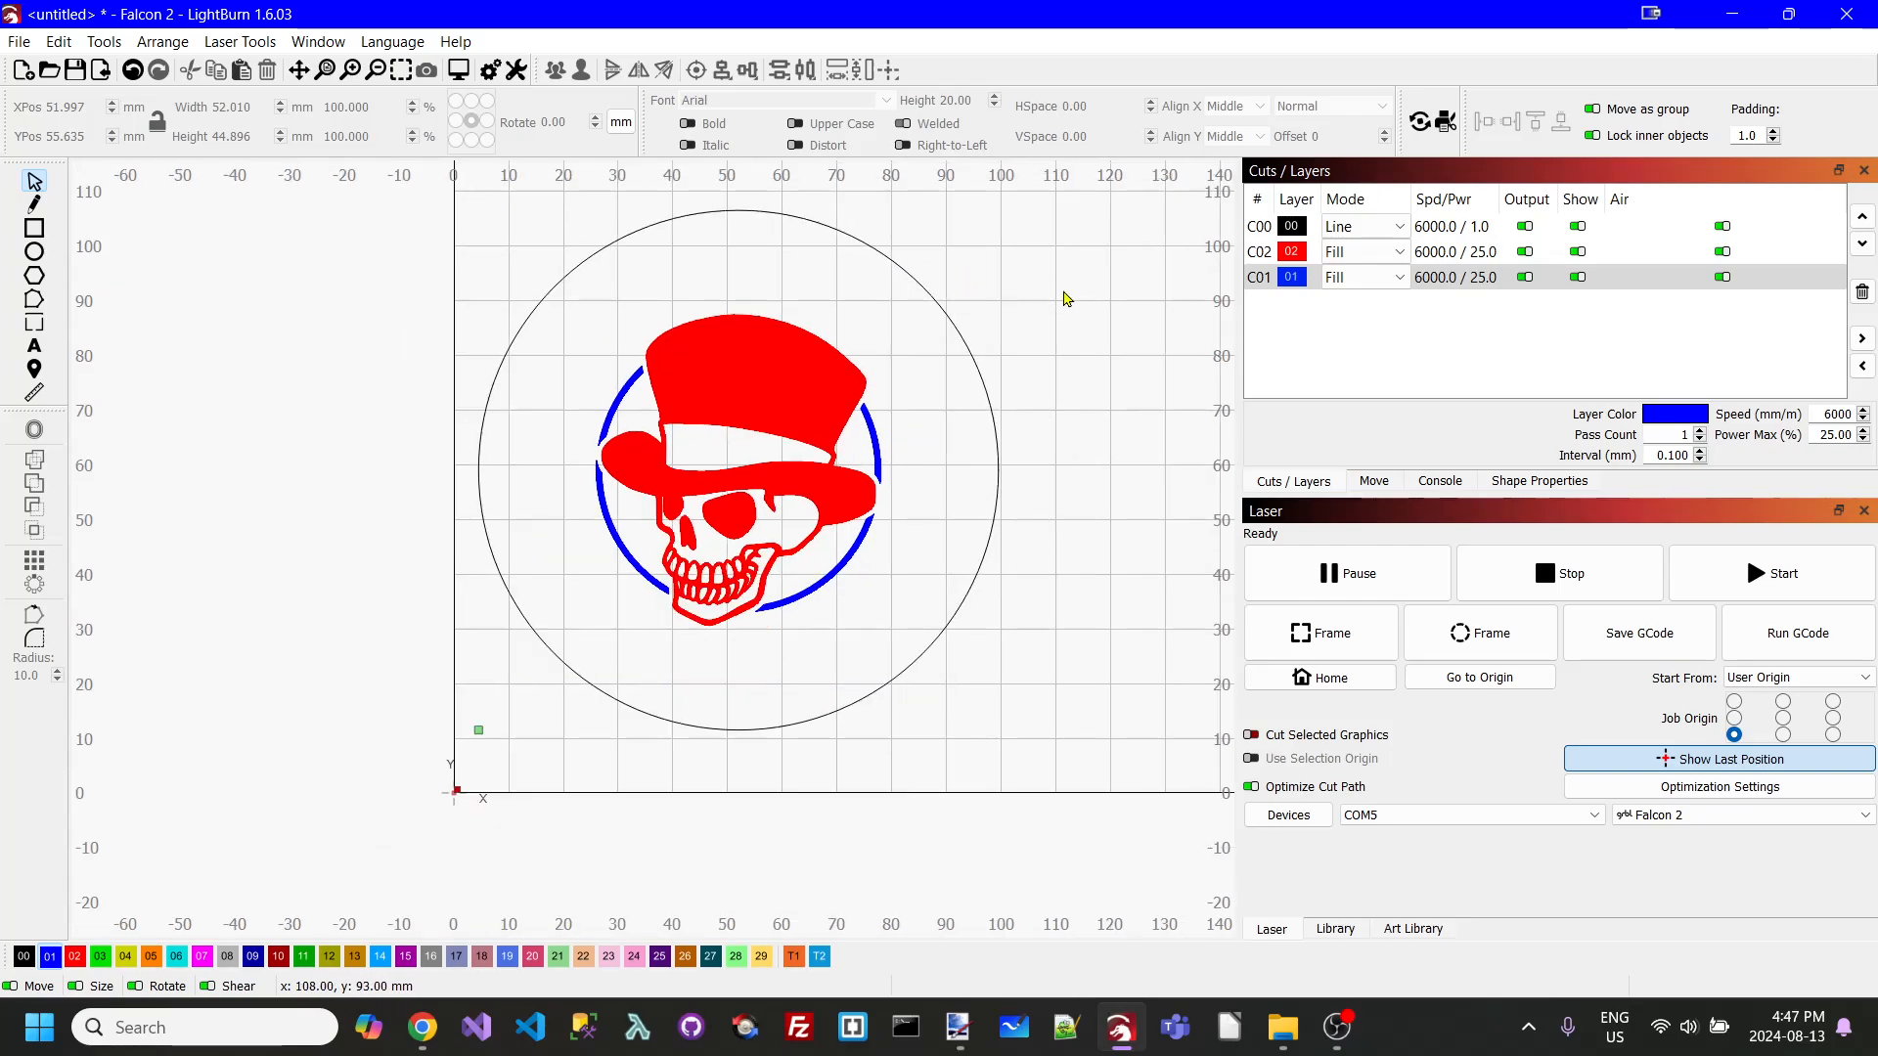
left_click(300, 70)
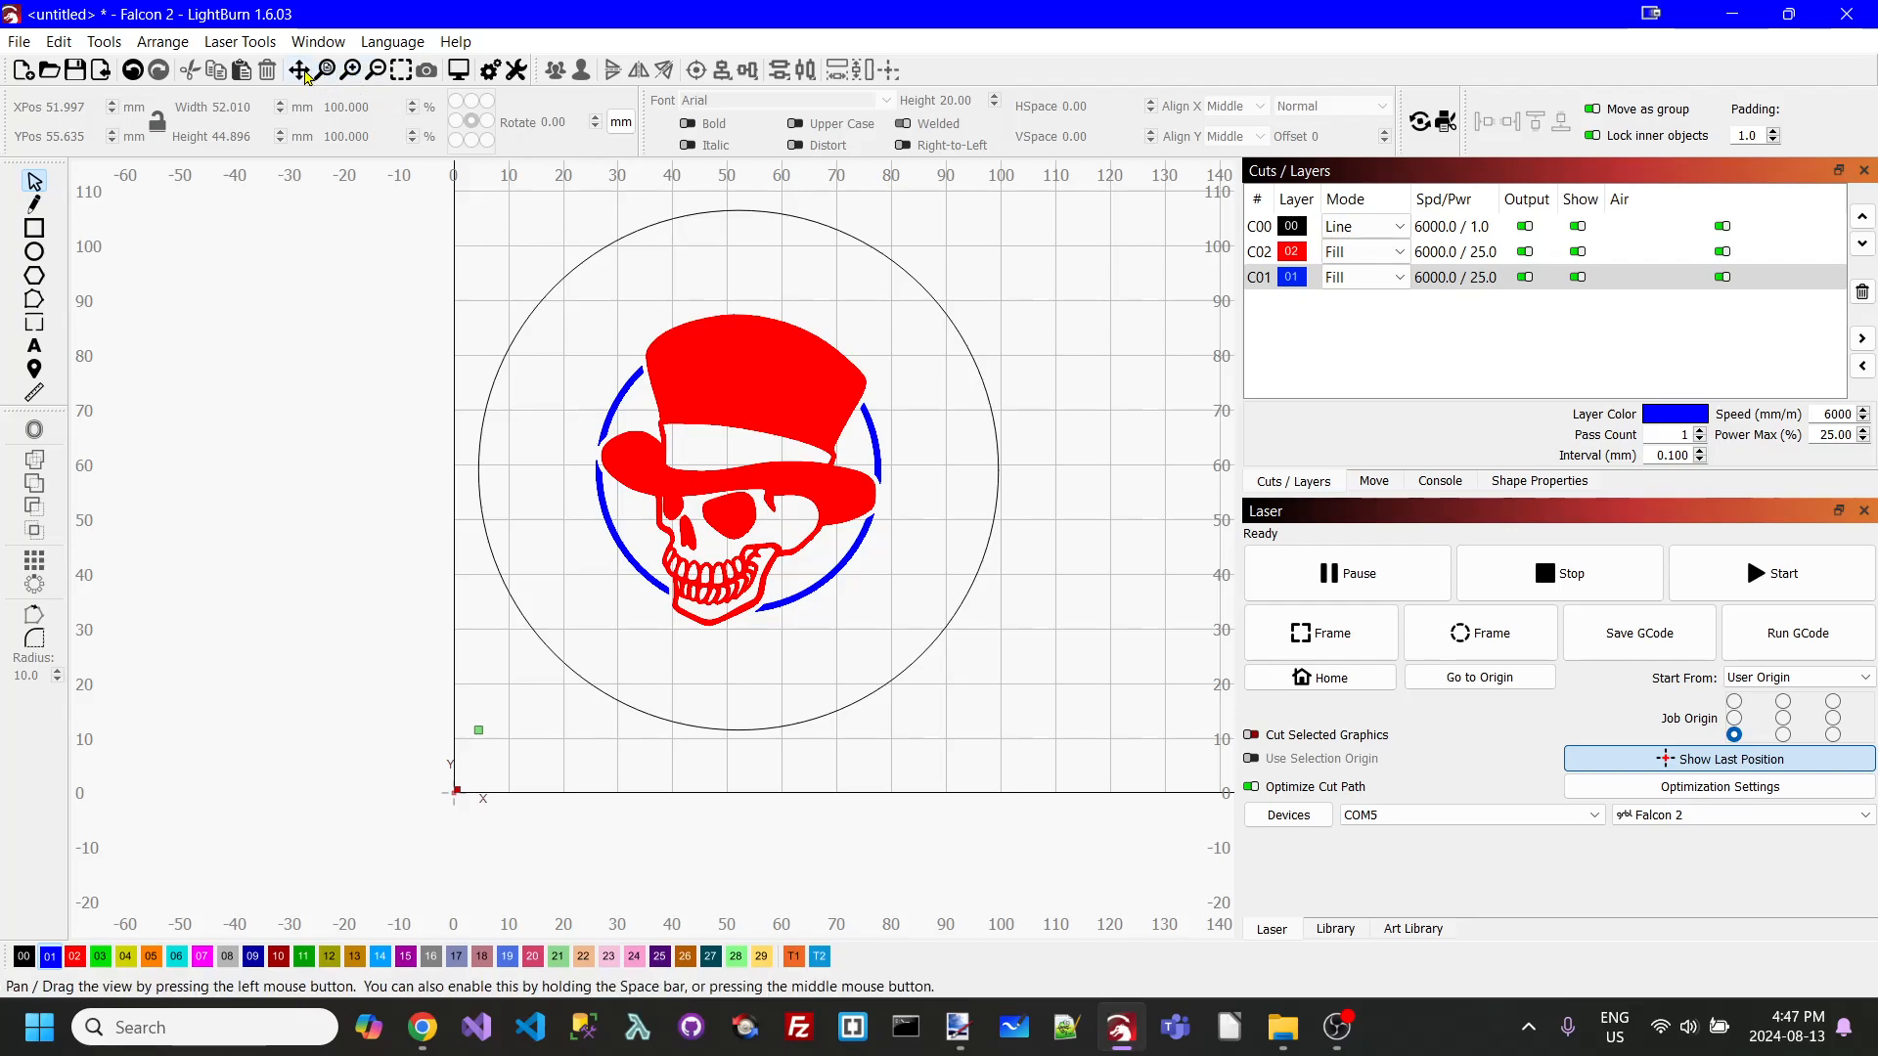
left_click_drag(1059, 289, 1199, 732)
left_click(34, 251)
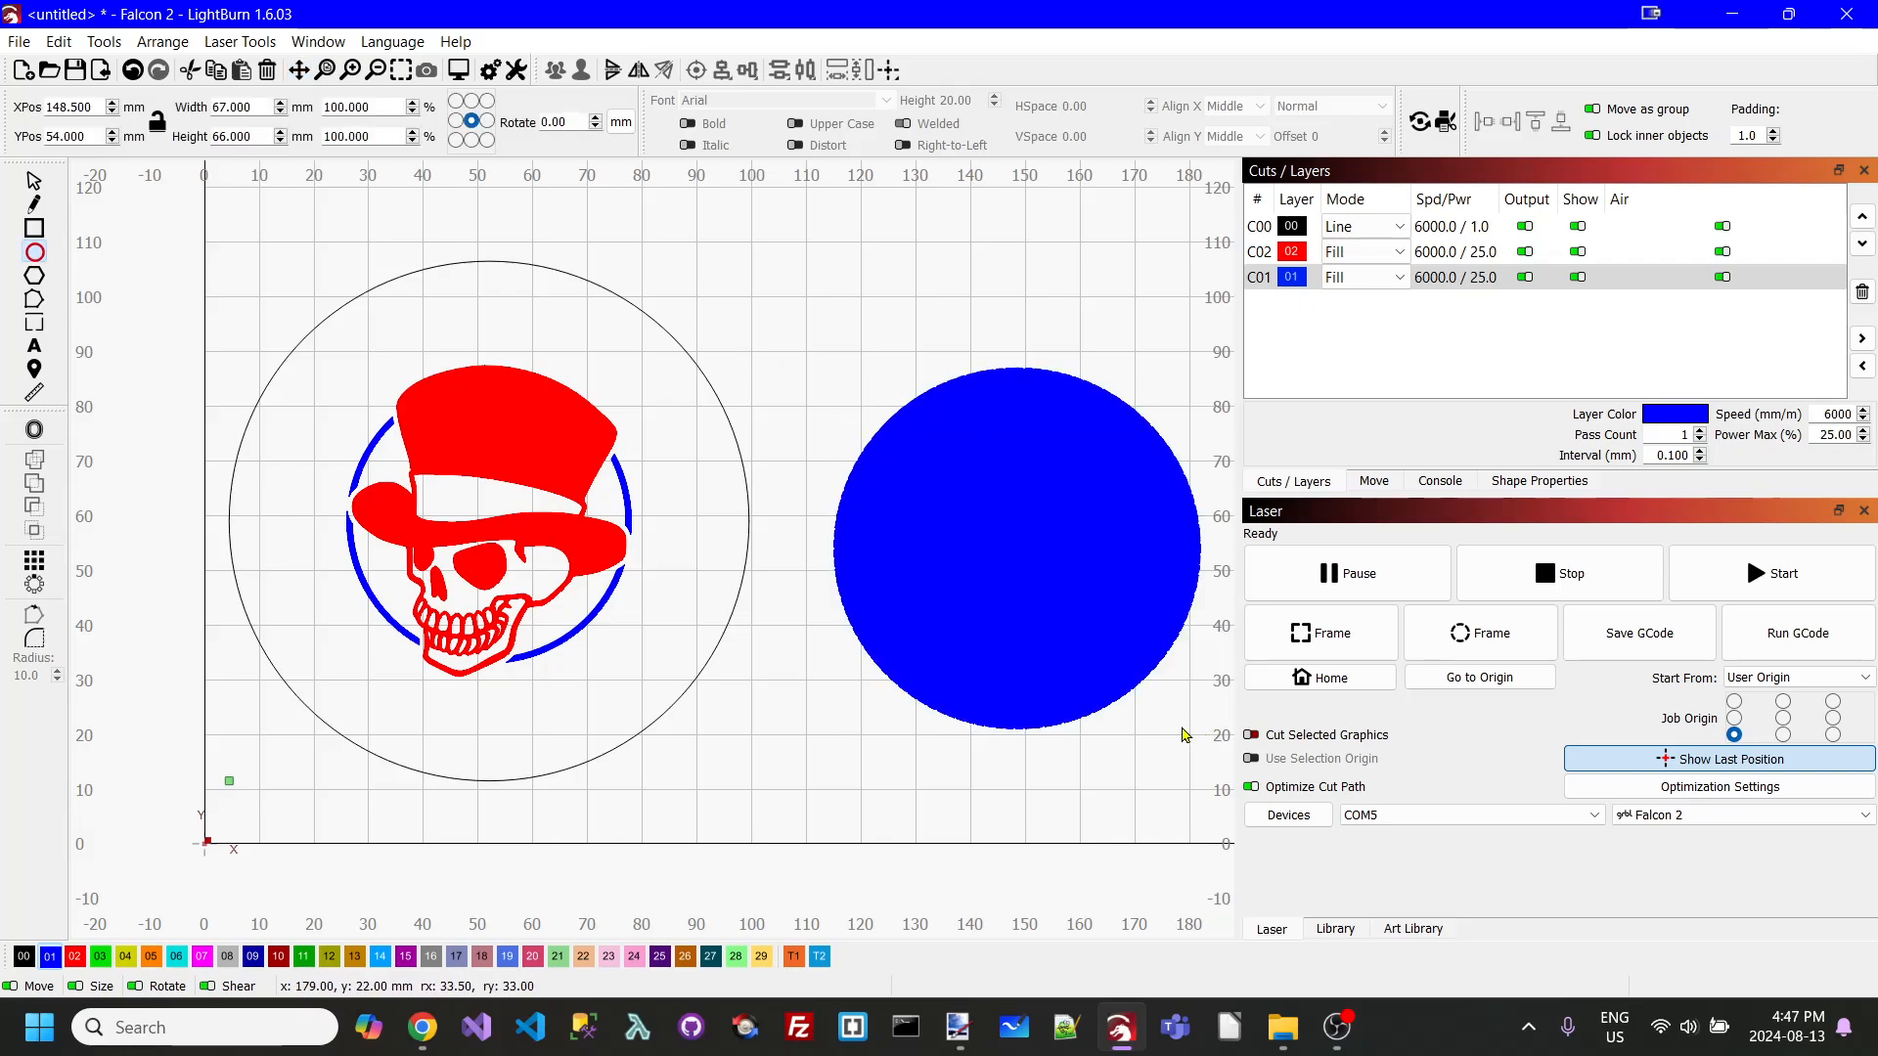
left_click(820, 956)
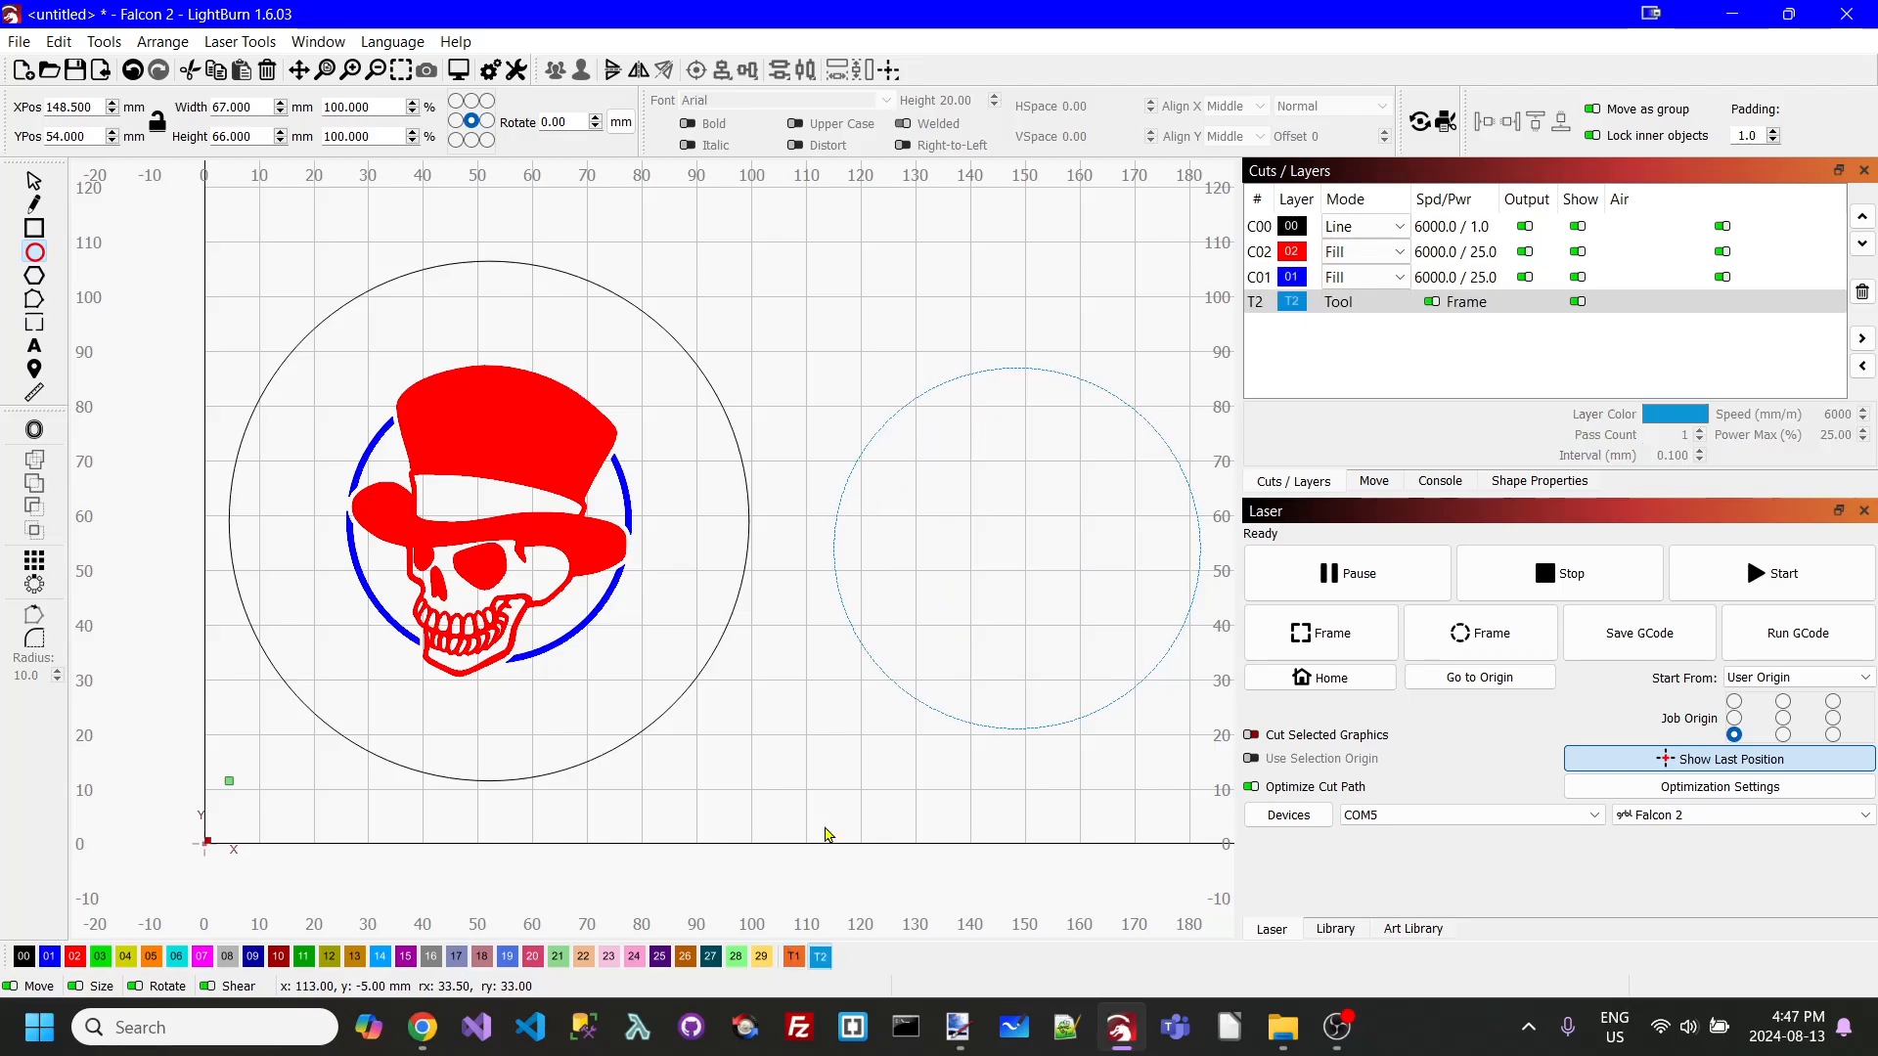
- Set the T2 circle's width and height to 80 mm each
left_click(260, 102)
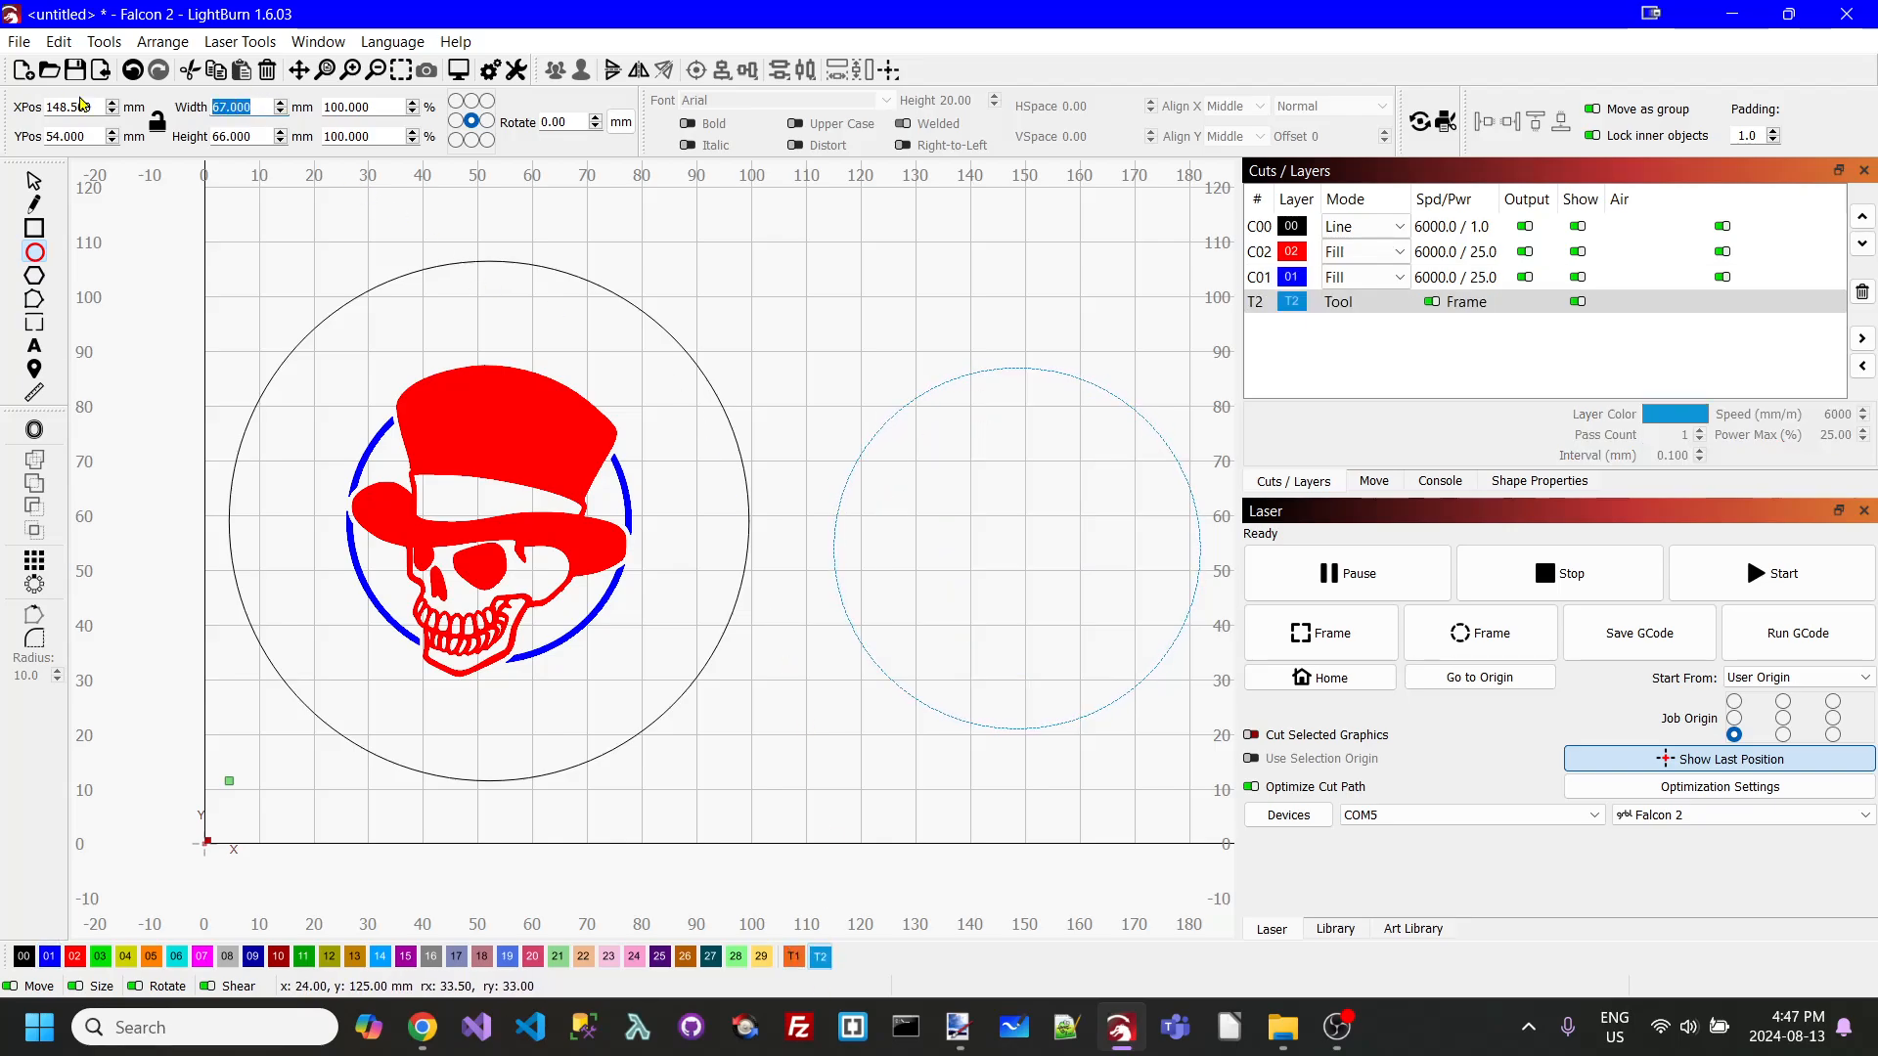
type("80")
key("Tab")
type("80")
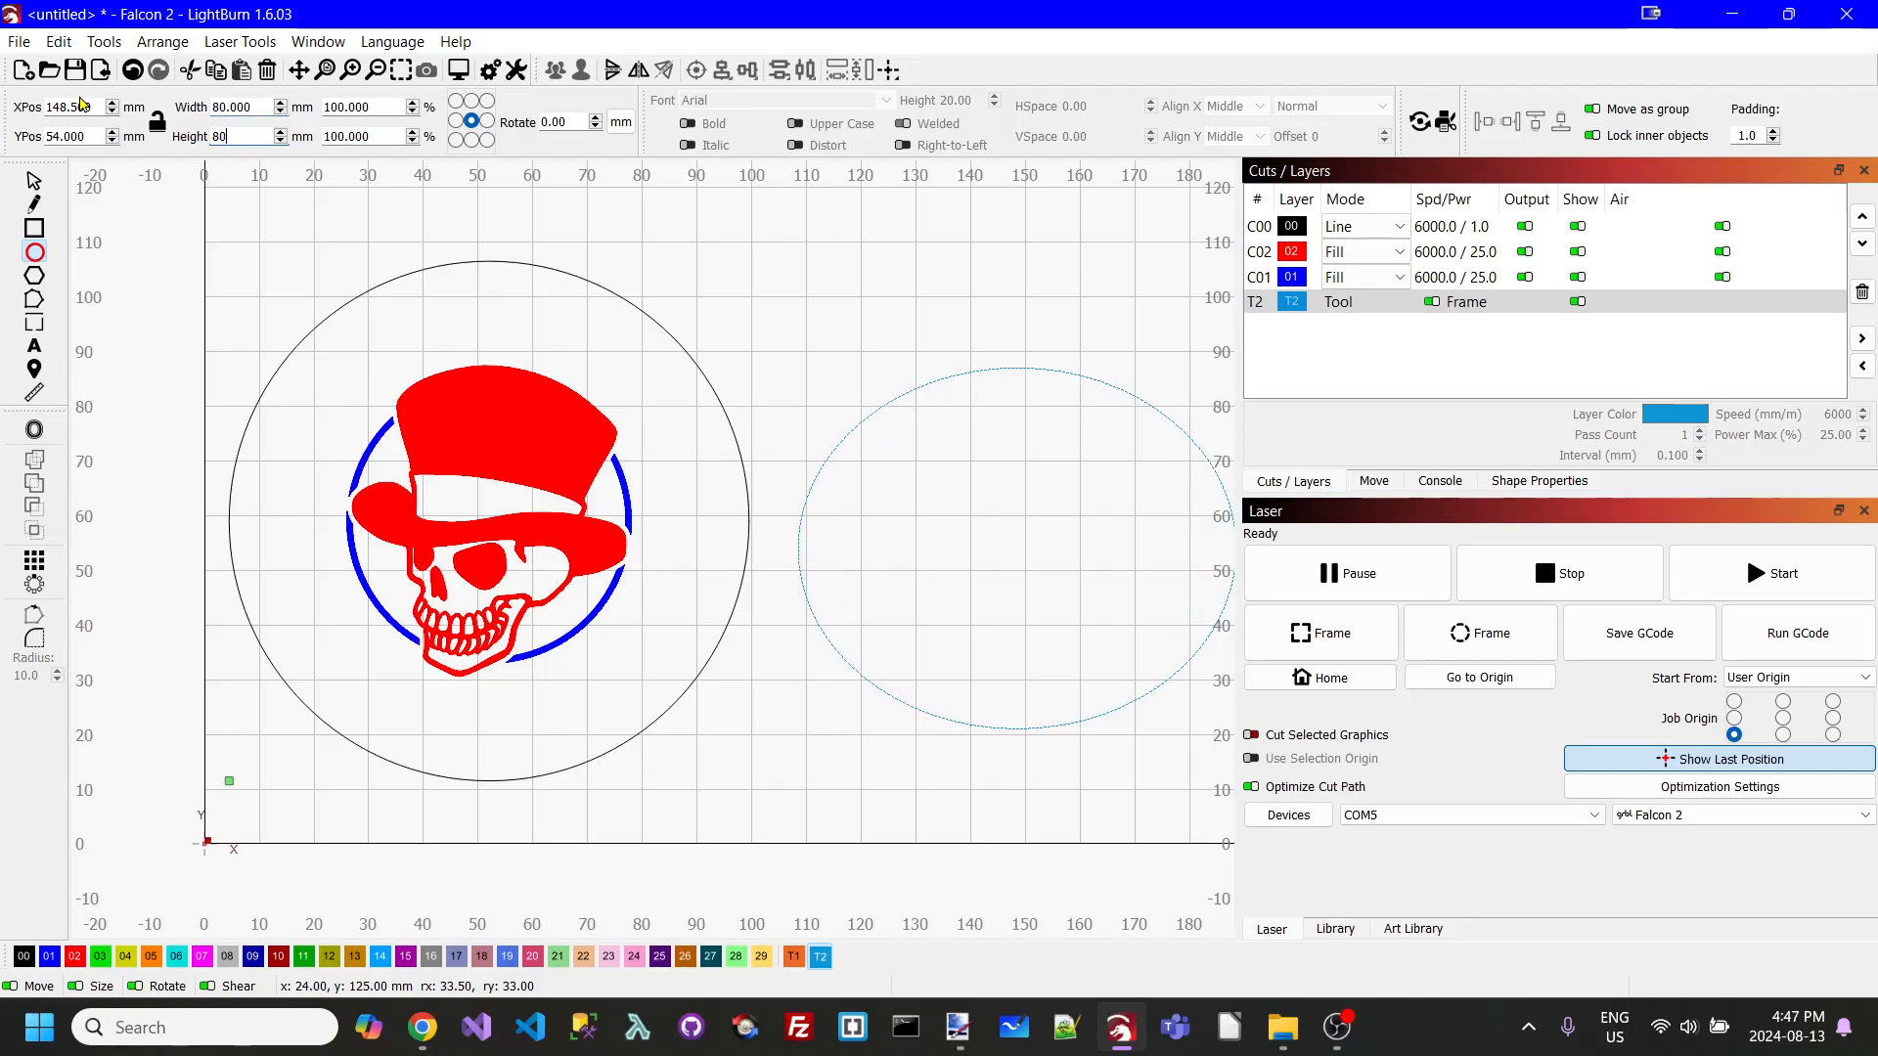
key("Tab")
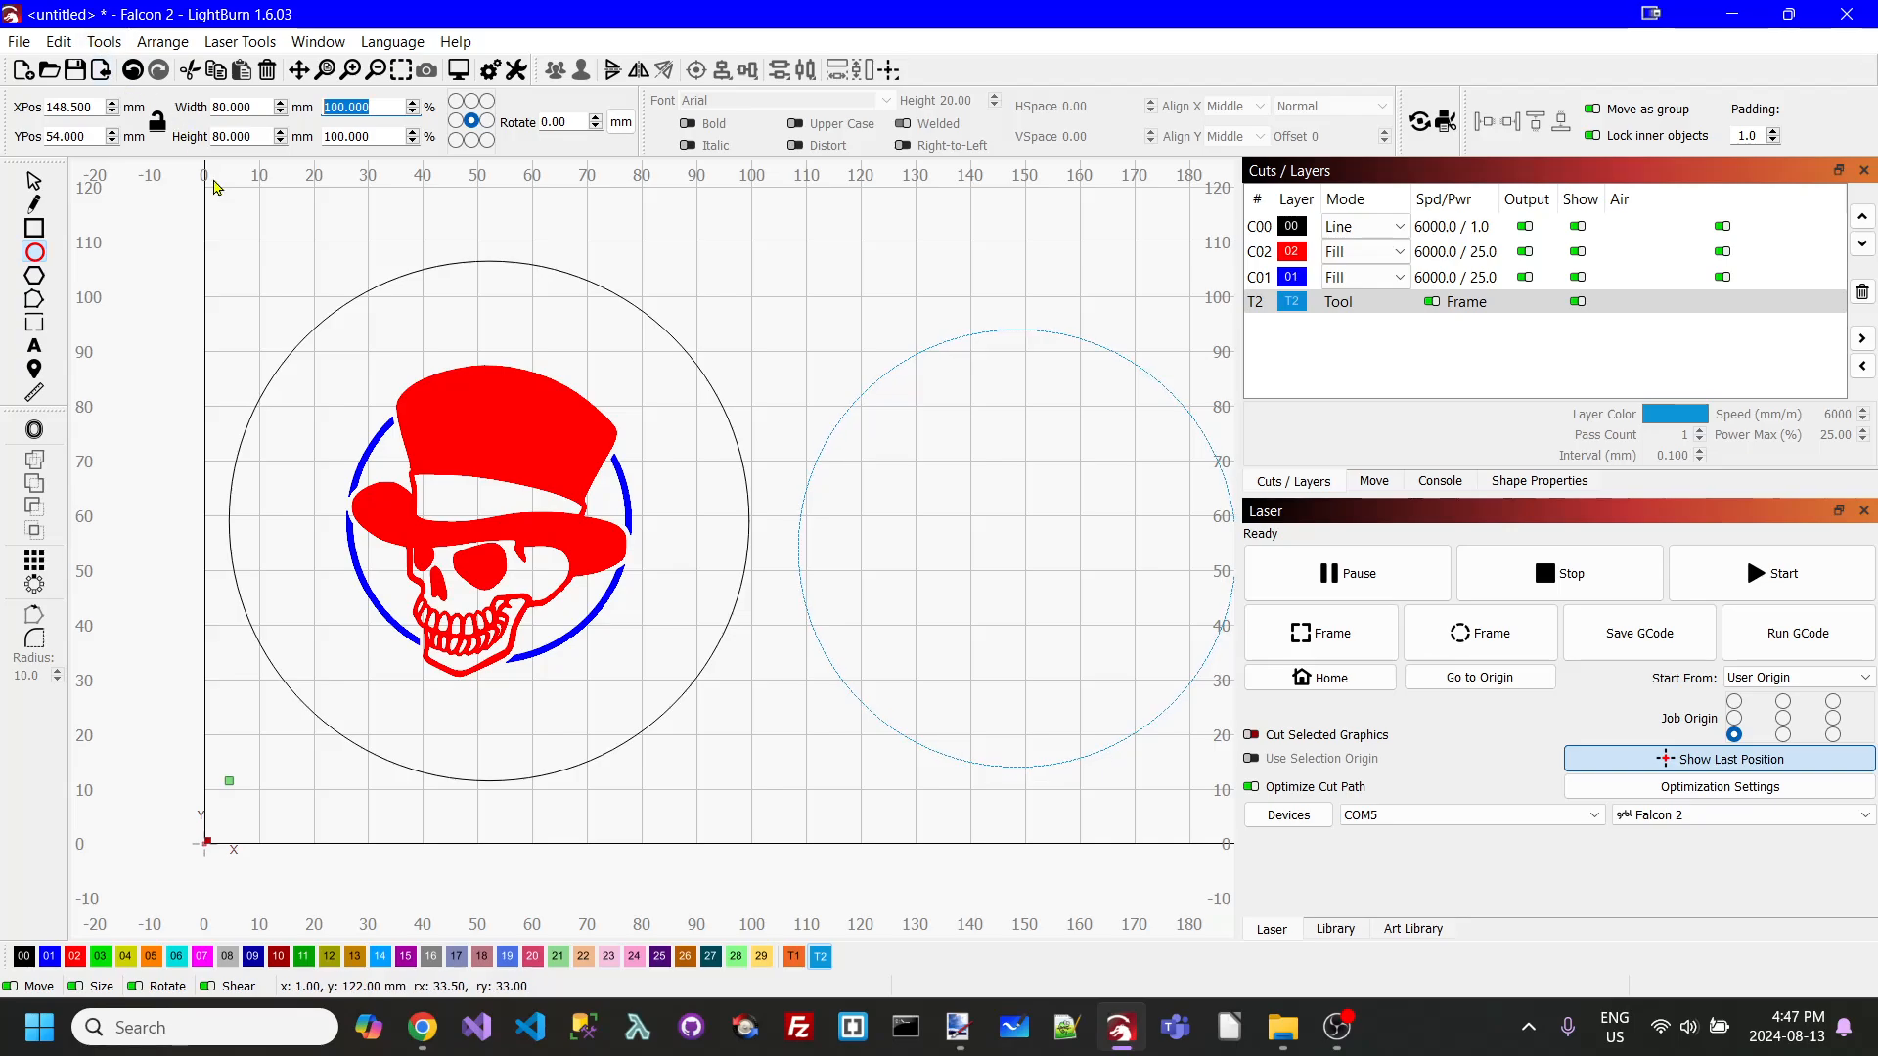
left_click_drag(898, 286, 921, 325)
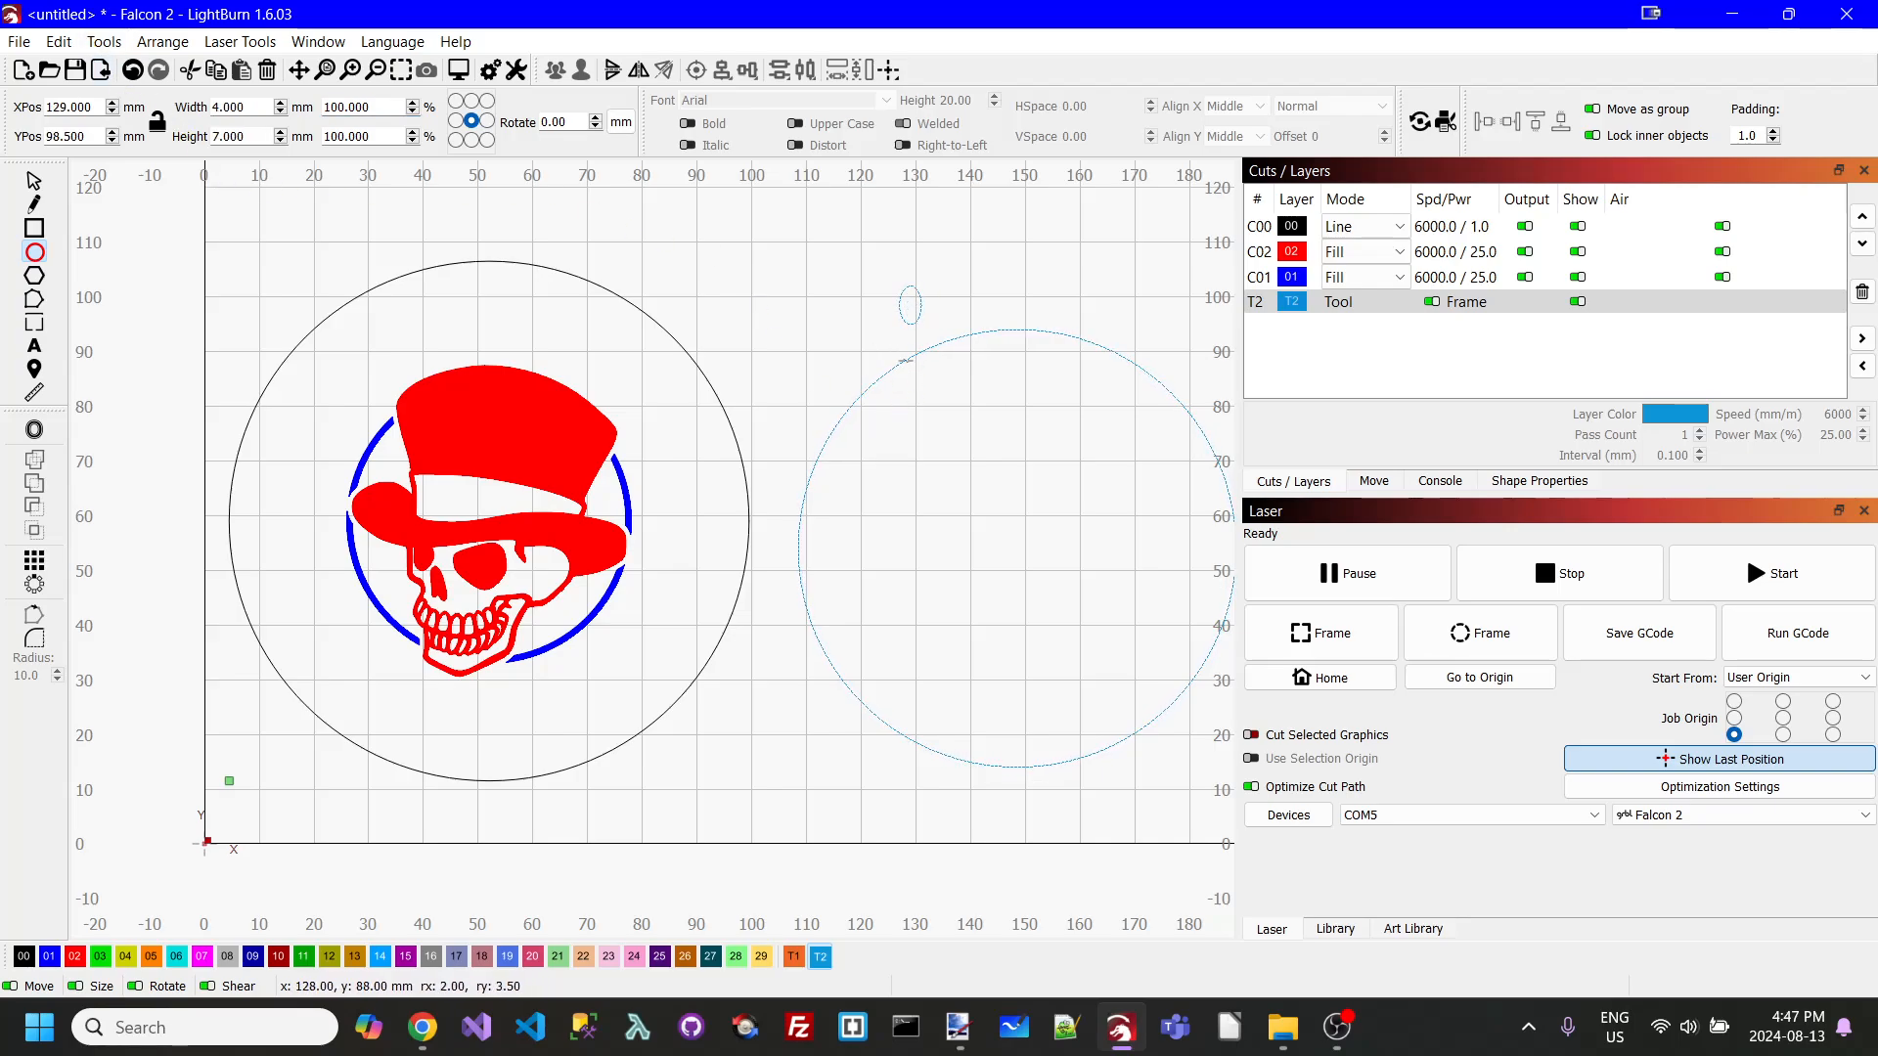
key("ctrl+z")
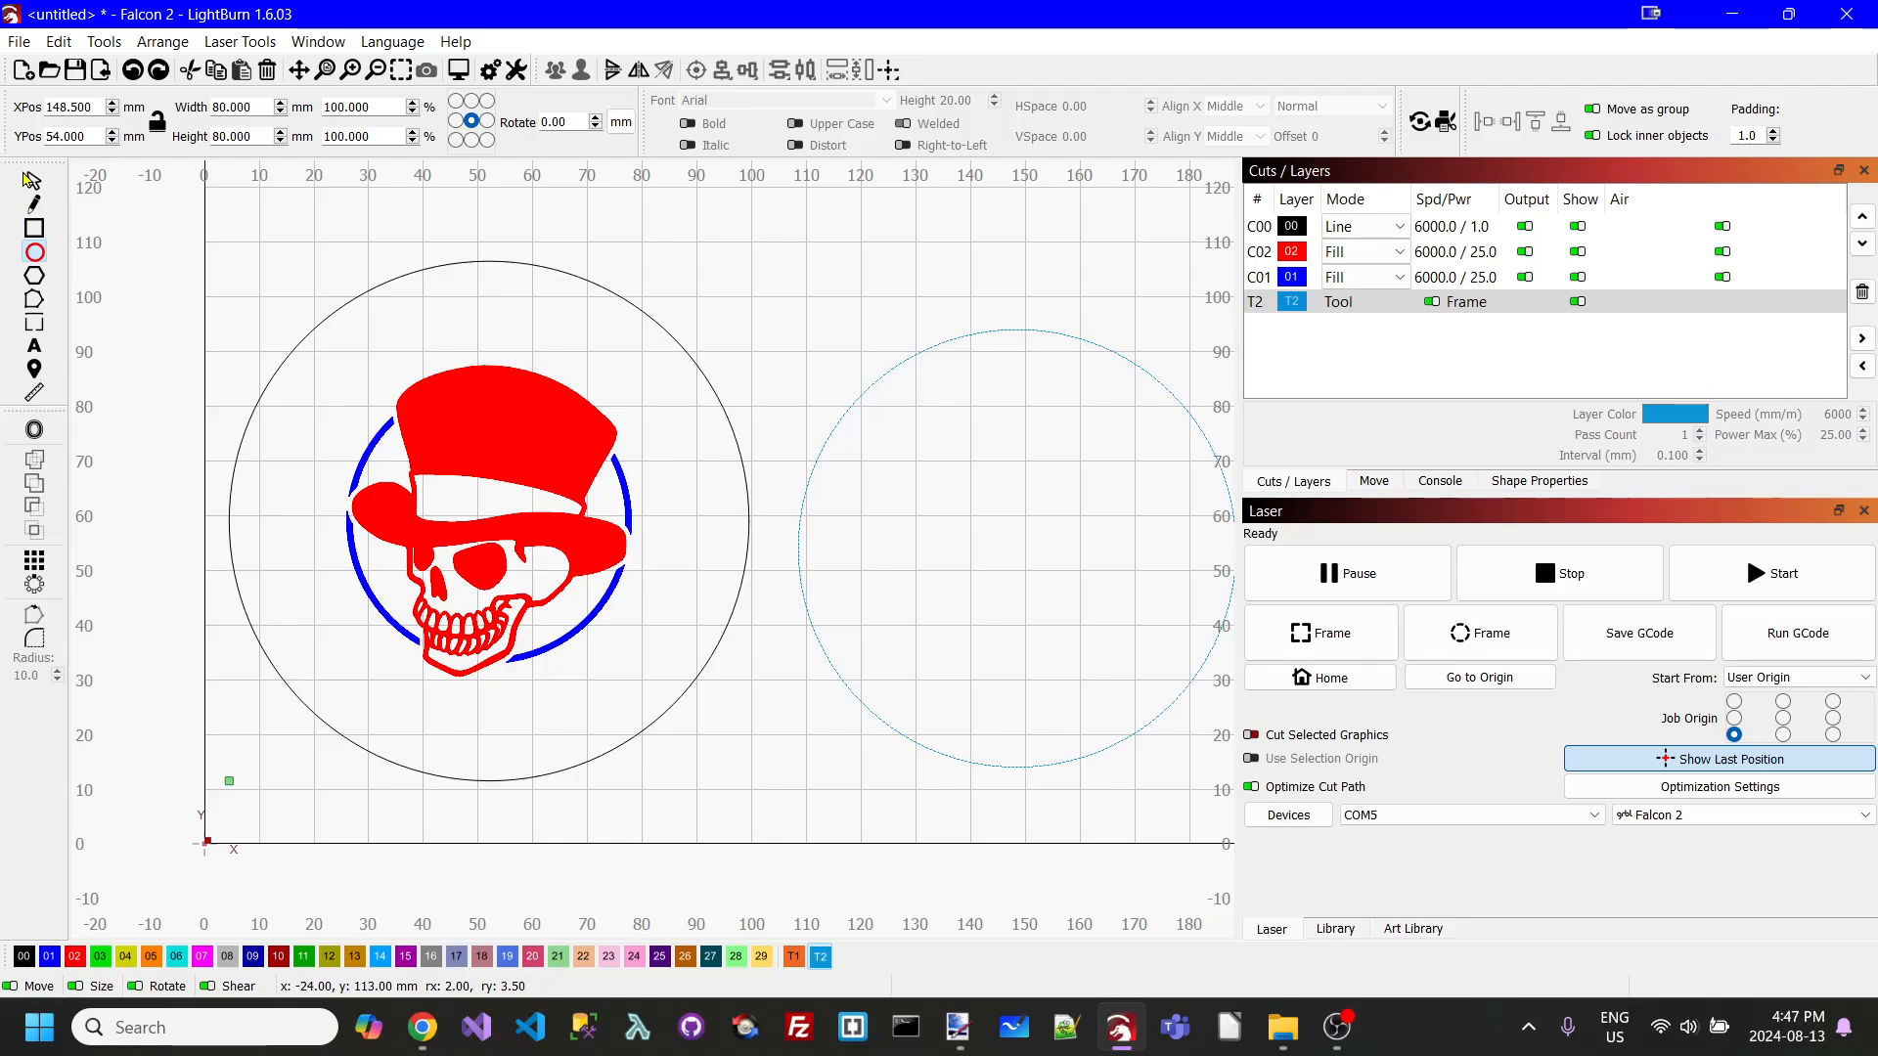
- Align the centre of the 80 mm T2 circle with that of the 95 mm outer circle
left_click(31, 179)
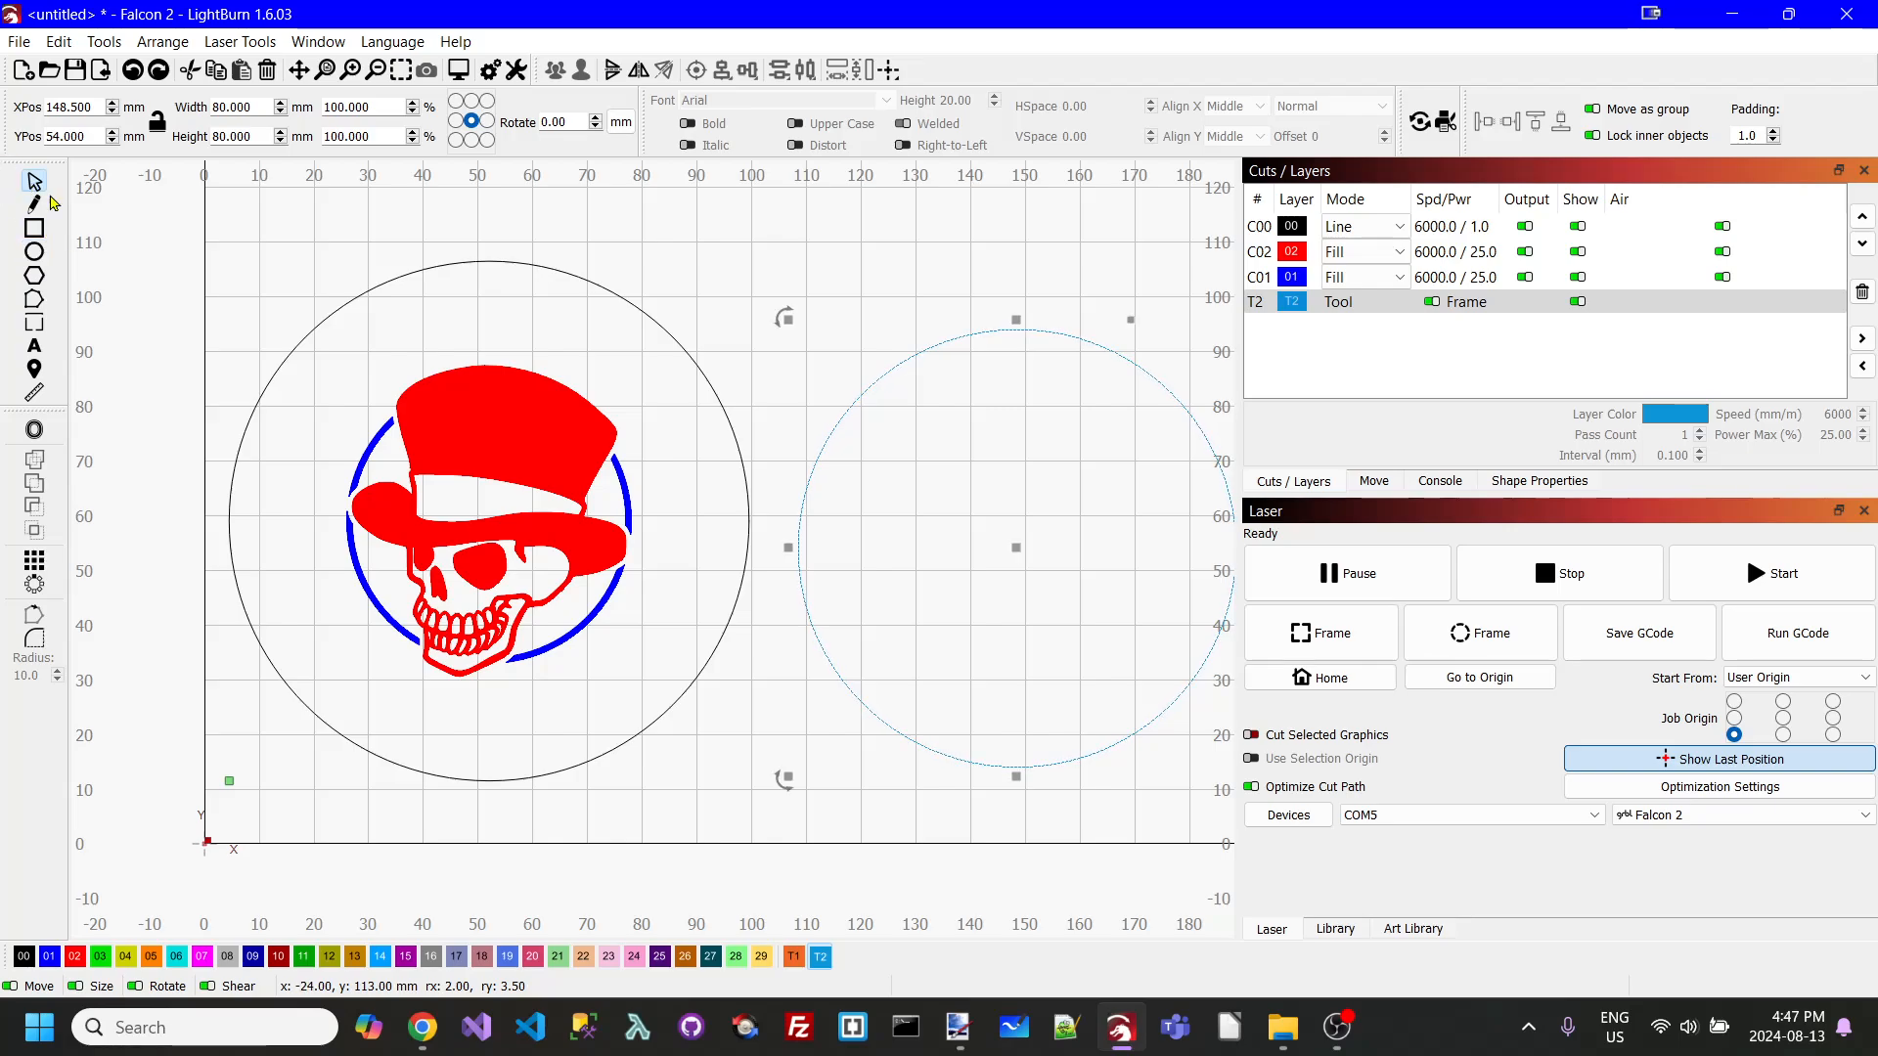
left_click(714, 390, "shift")
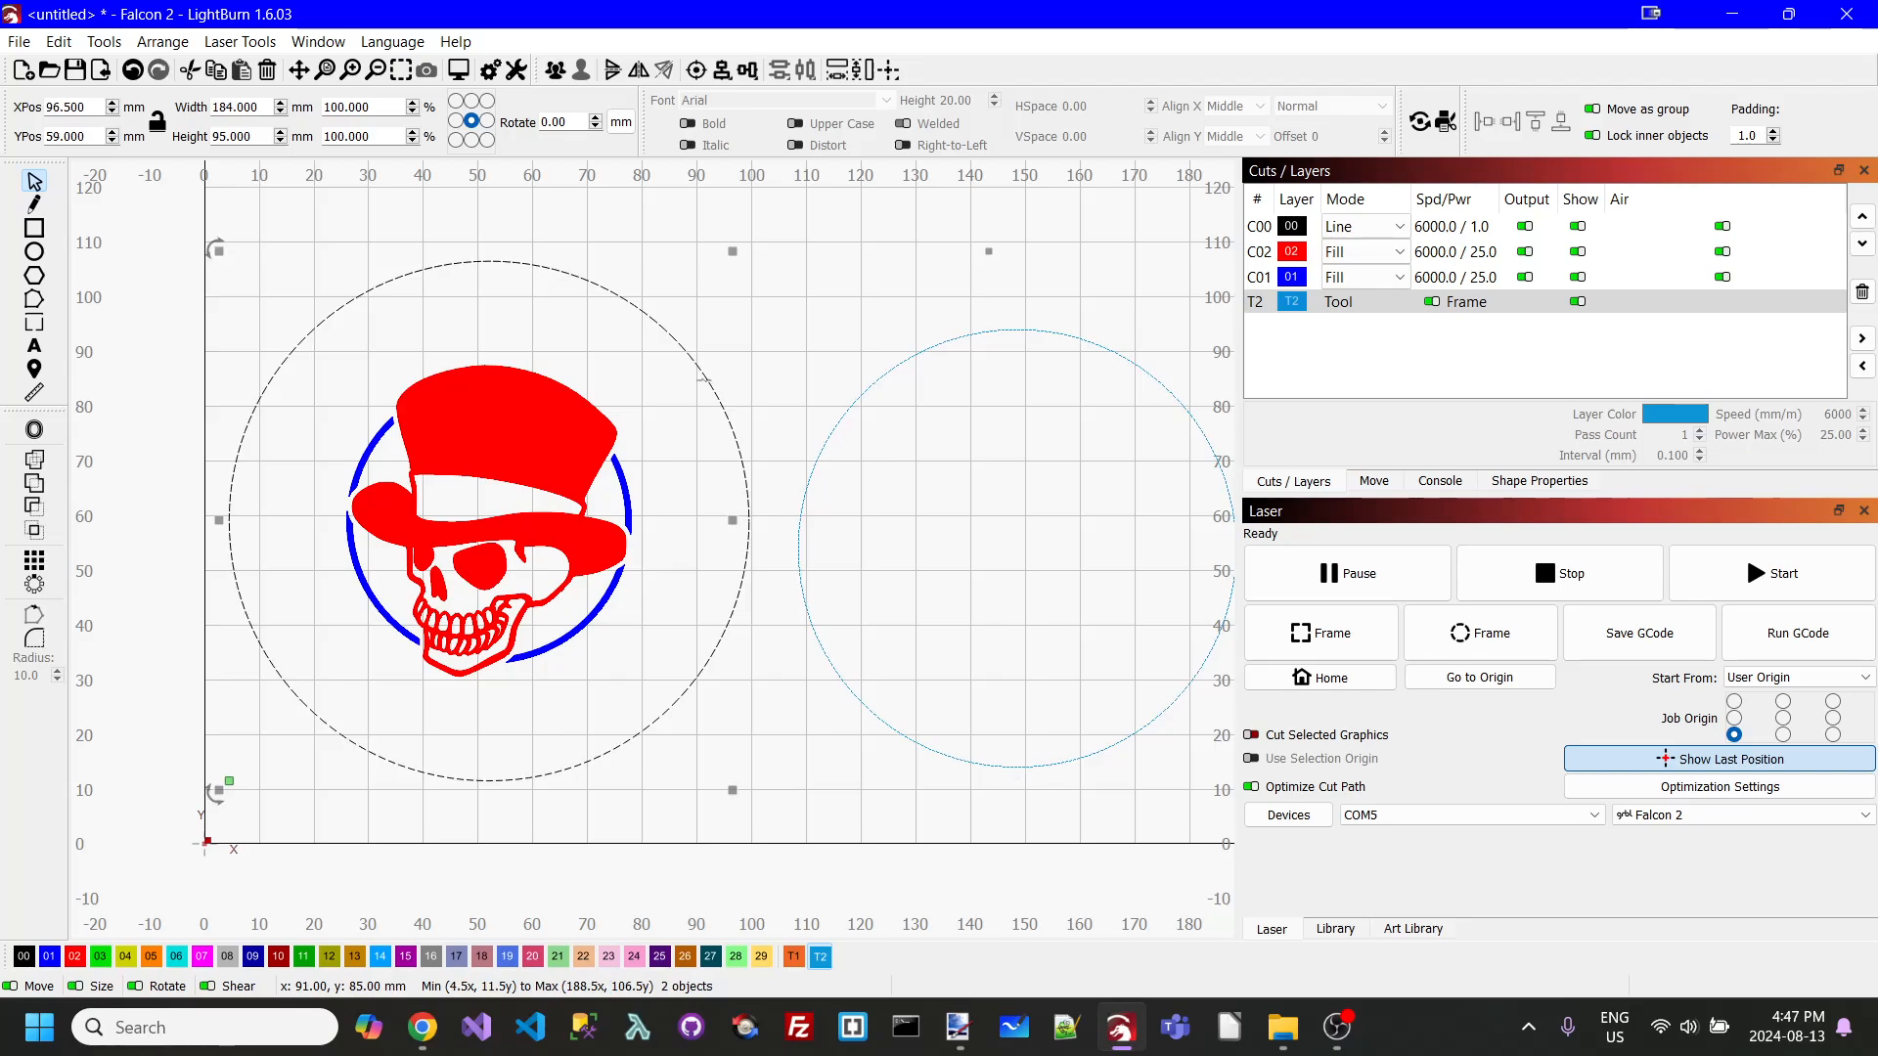
left_click(693, 77)
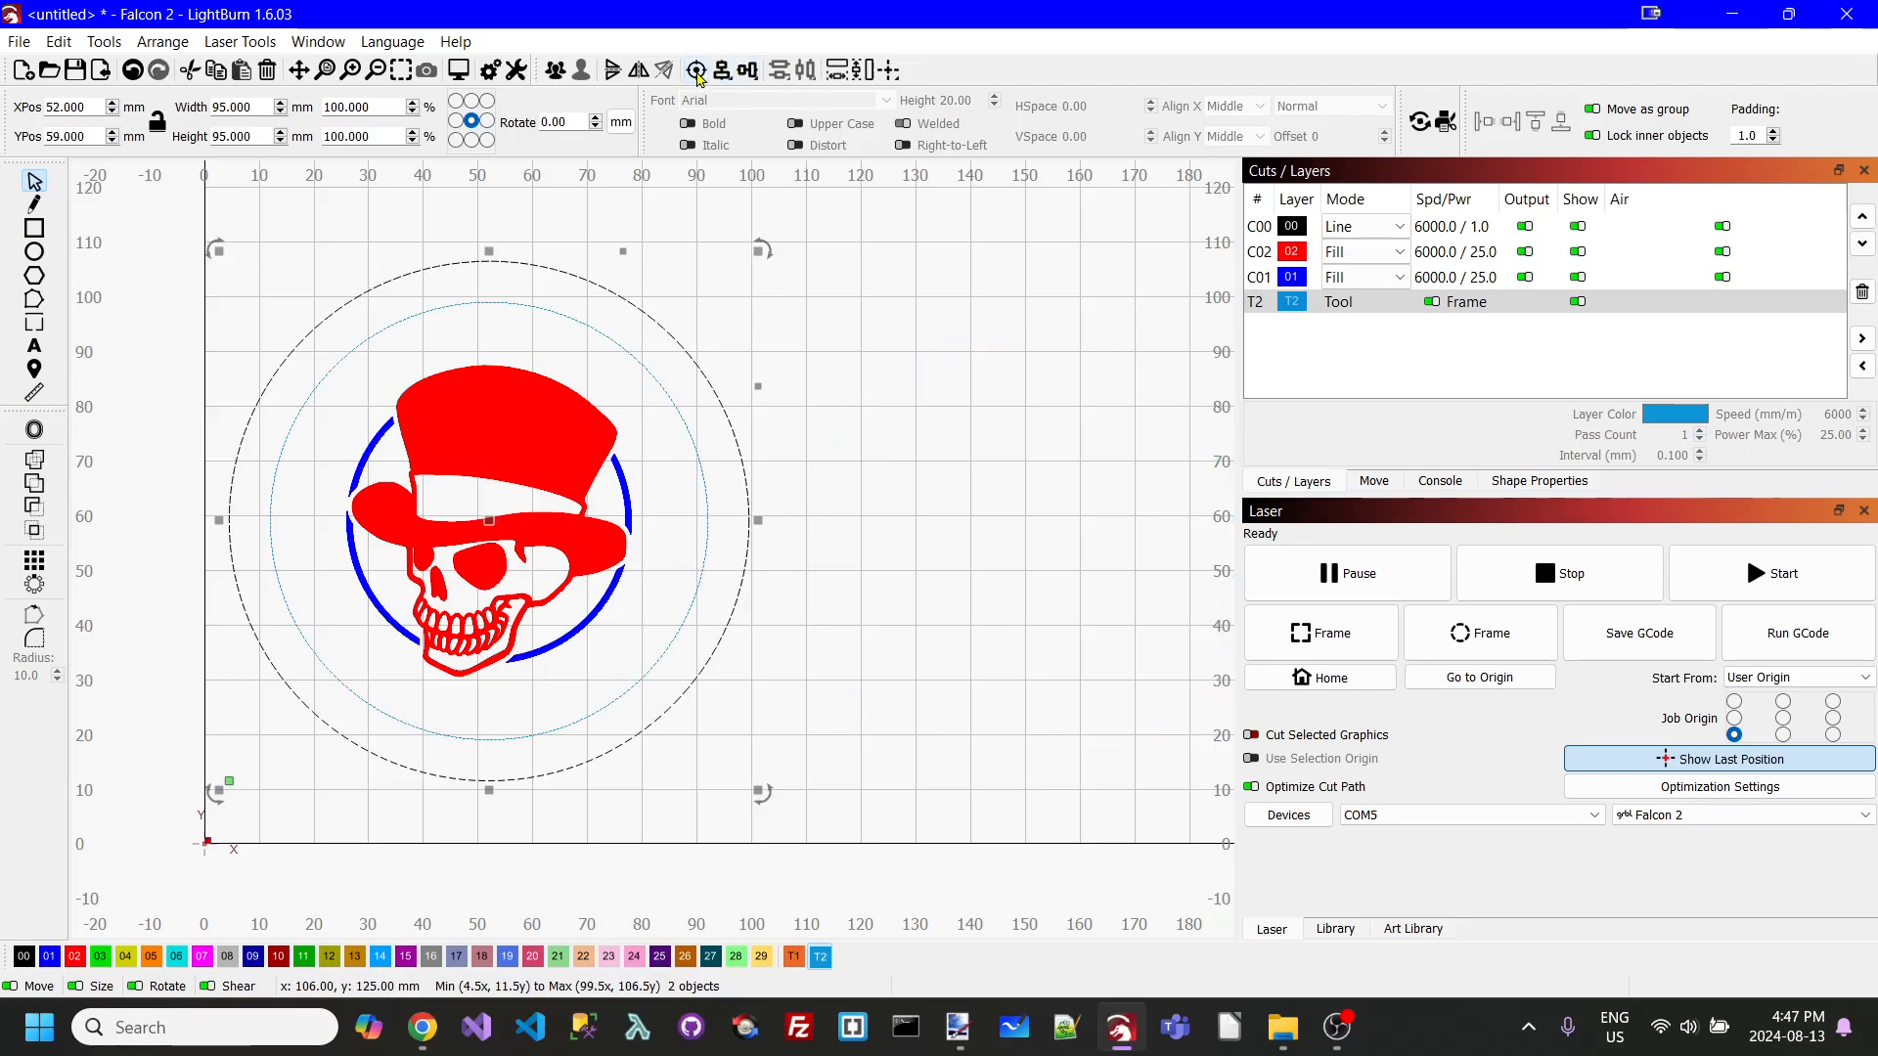
left_click(947, 409)
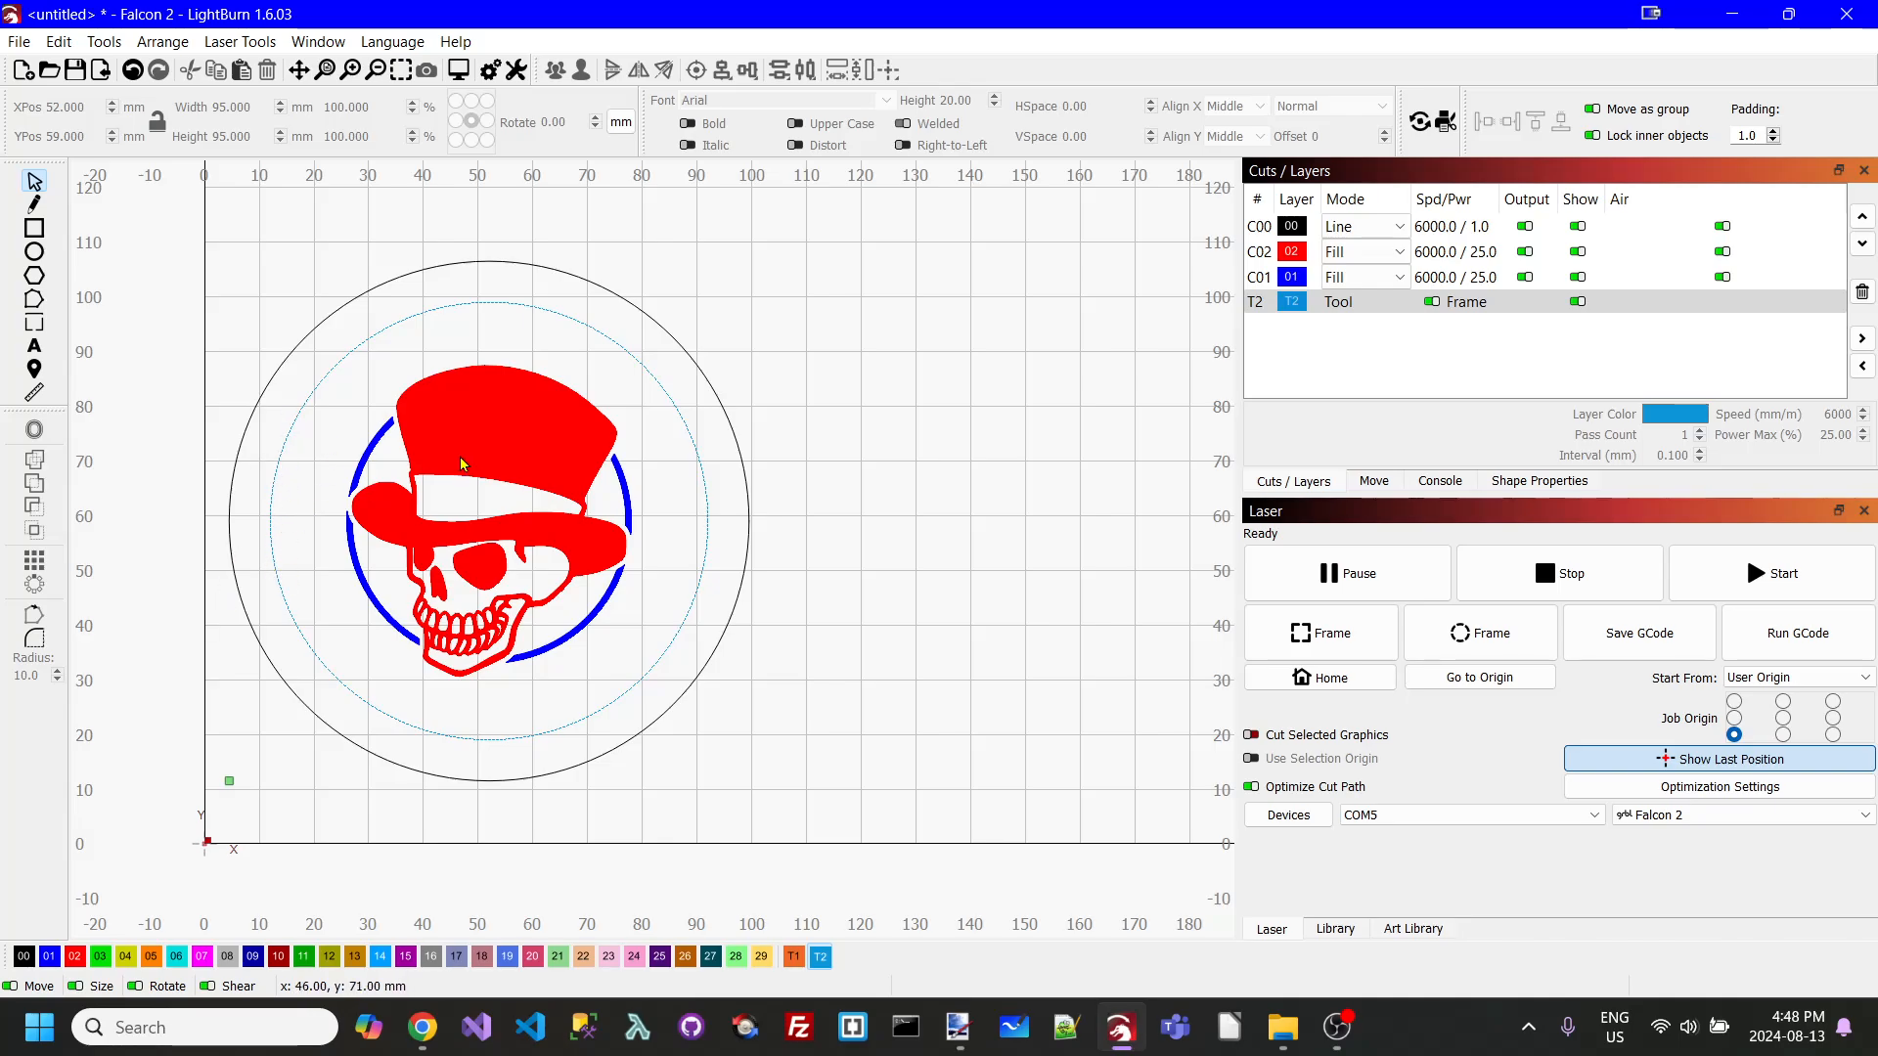
left_click(678, 415)
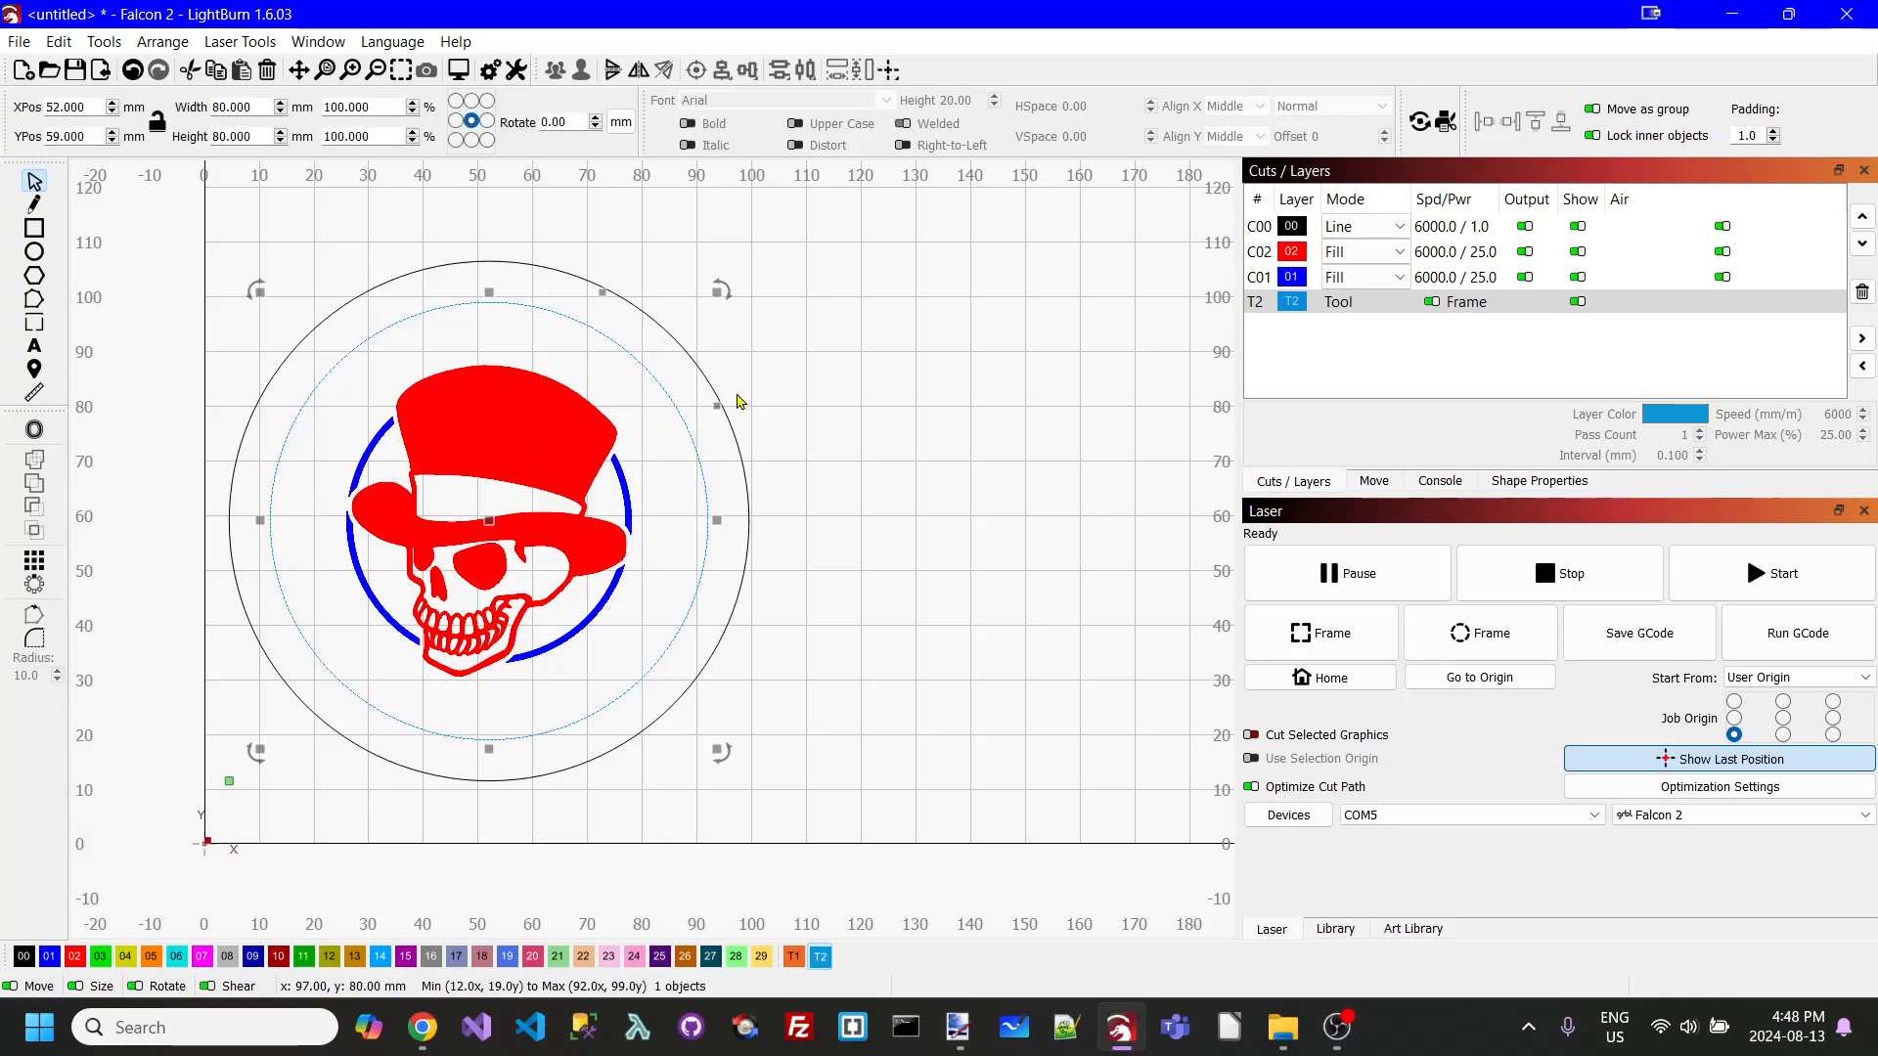
left_click(162, 42)
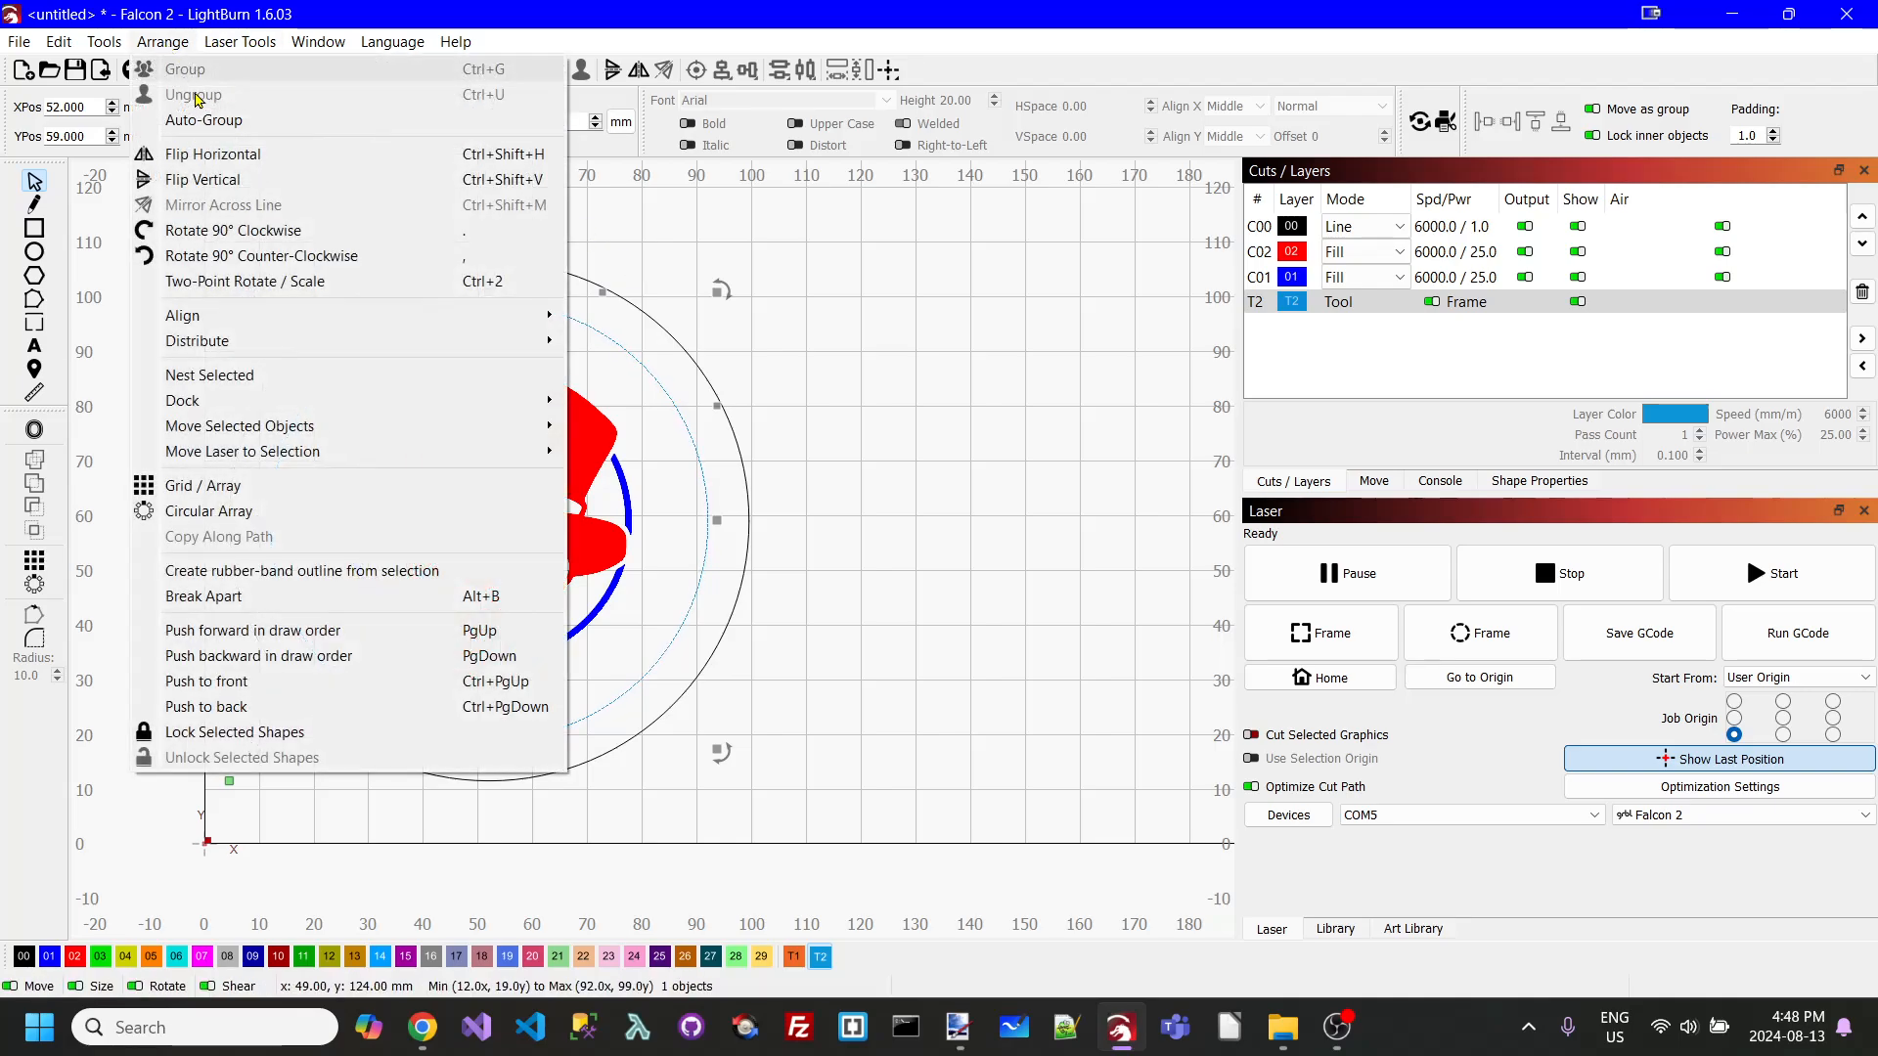
left_click(255, 245)
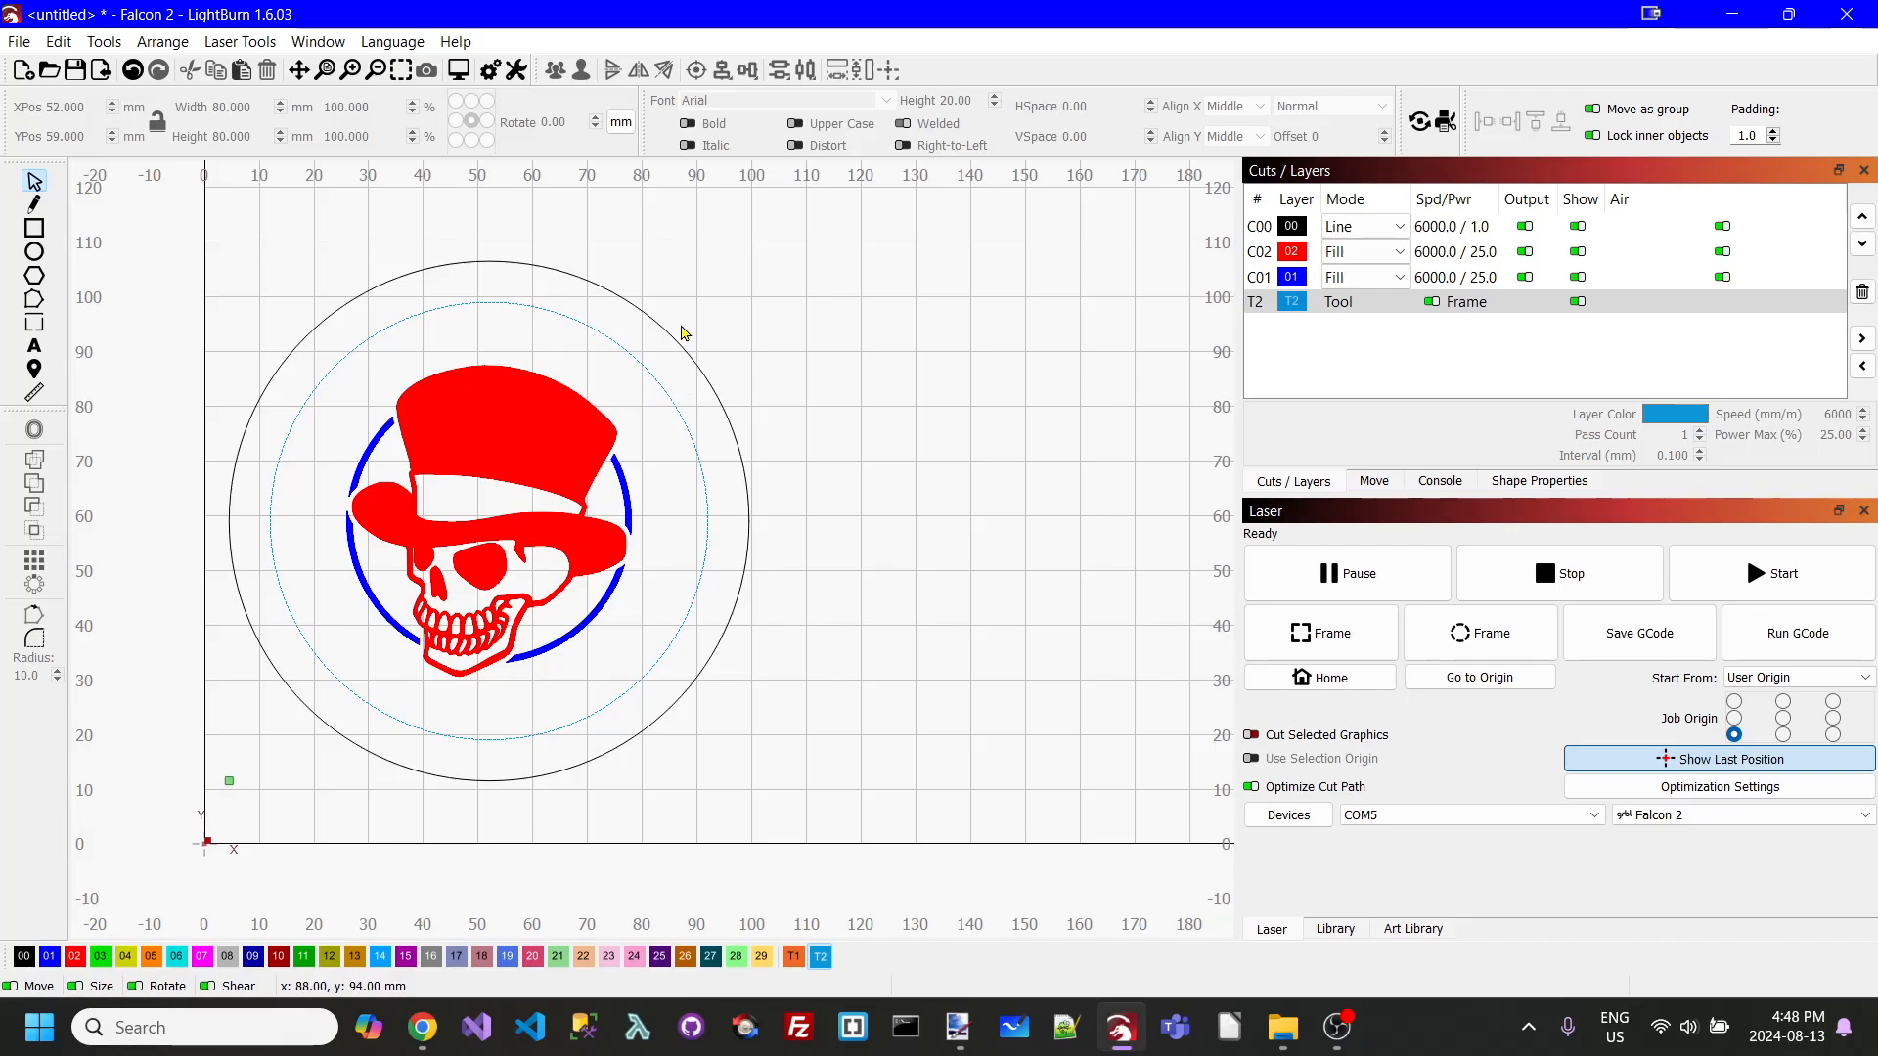
- Duplicate the 80 mm T2 circle and move the copy beside the logo, centred at about X 144, Y 61 mm
left_click(669, 401)
right_click(671, 402)
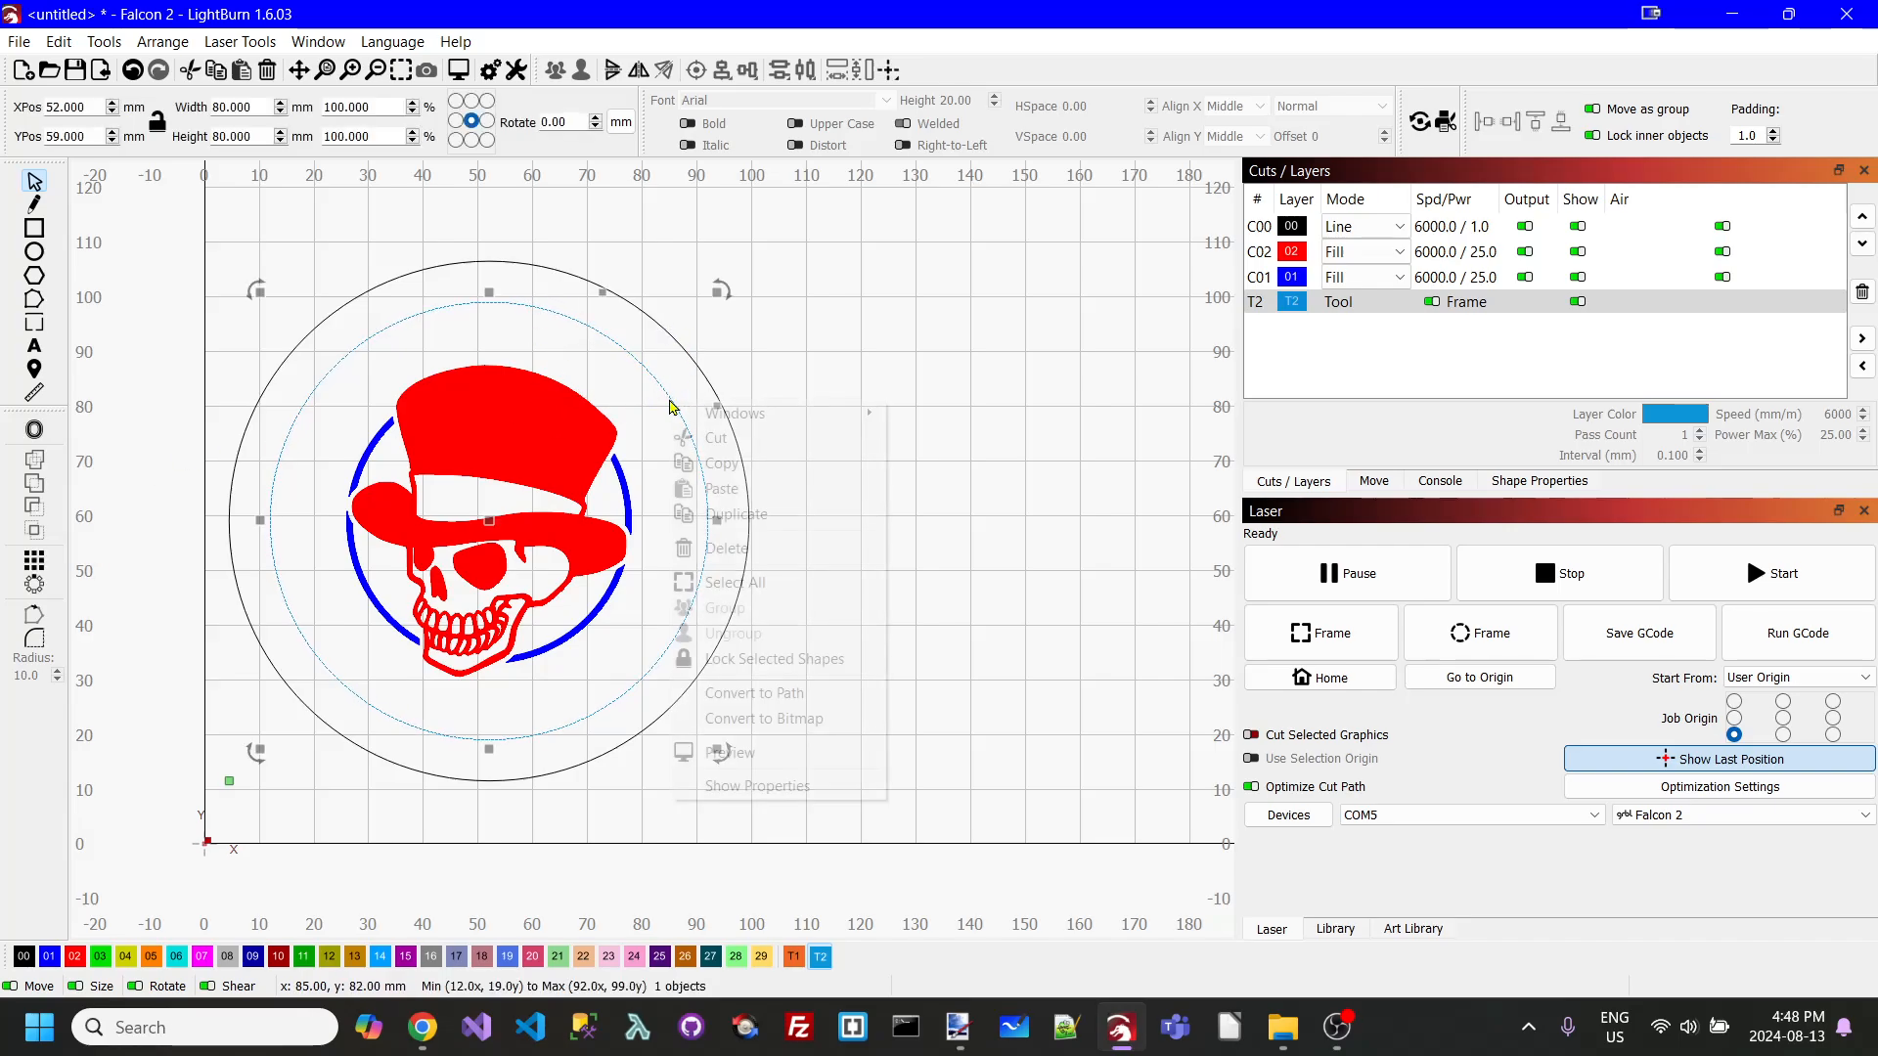
left_click(736, 515)
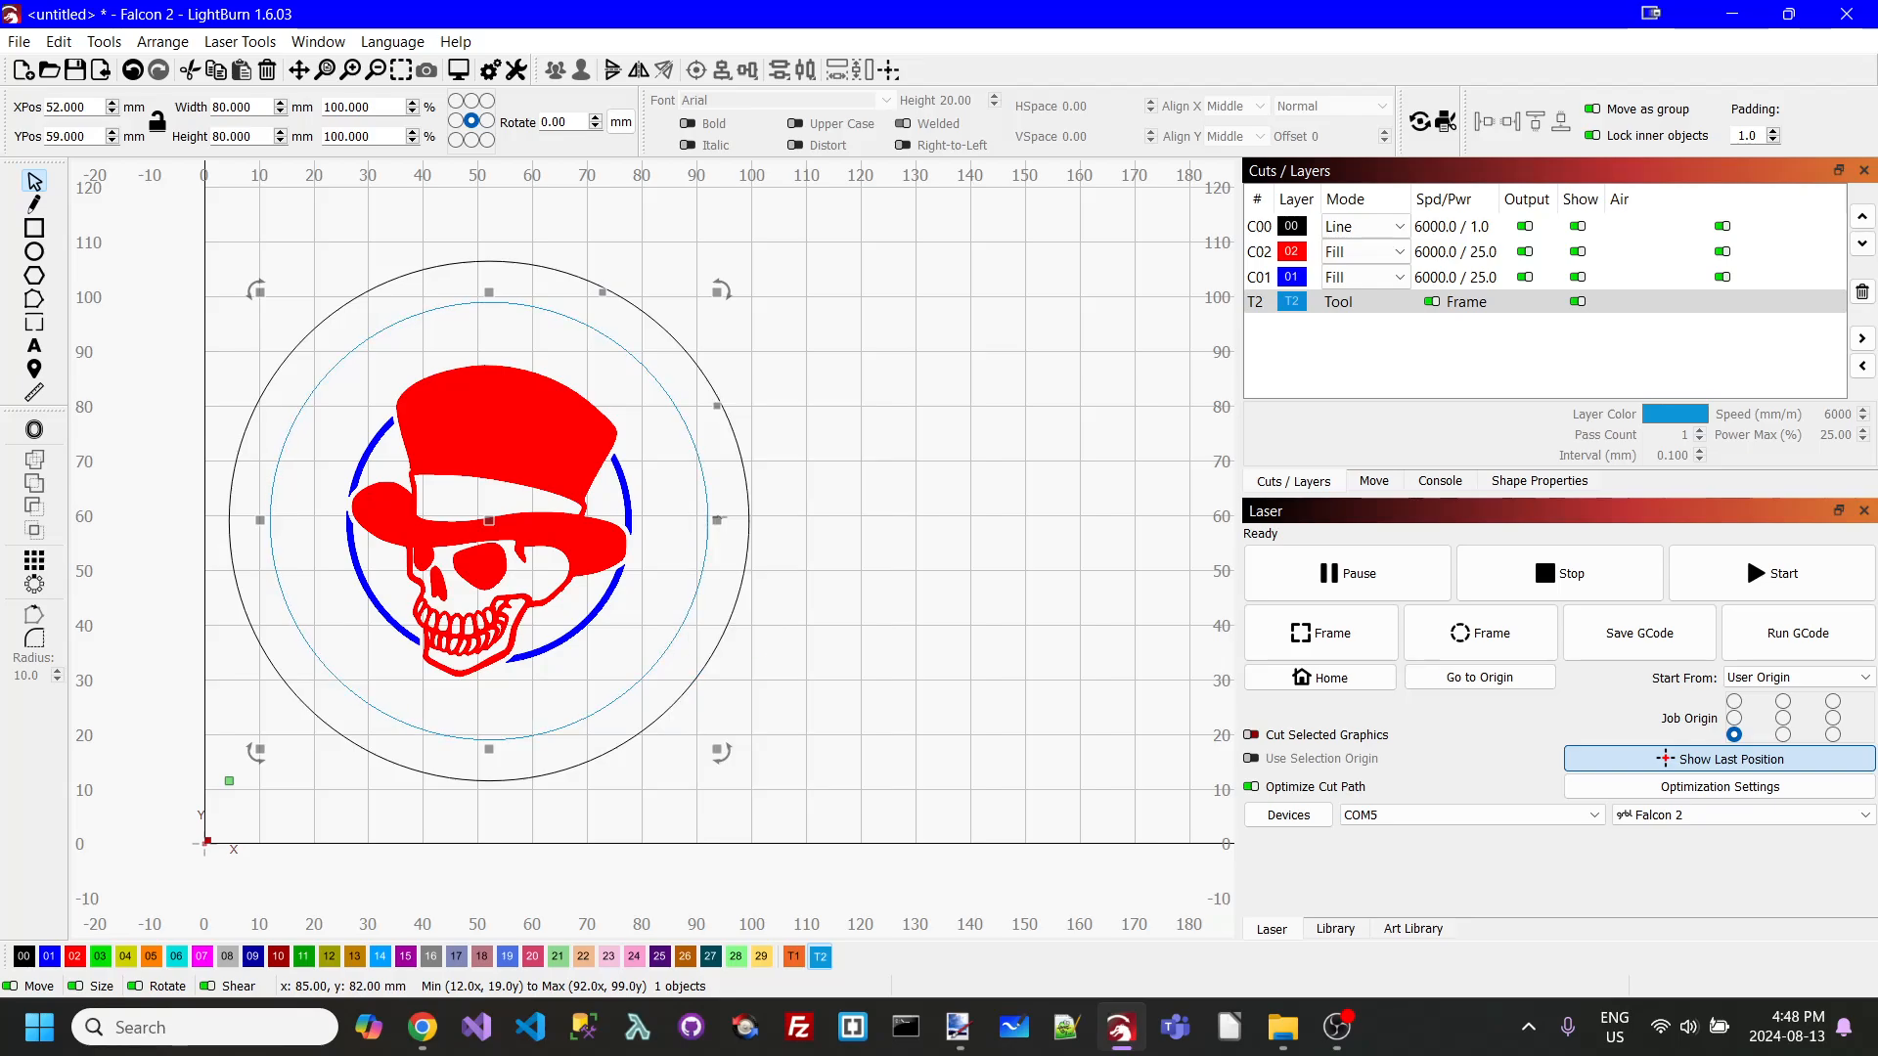
left_click_drag(490, 516, 996, 518)
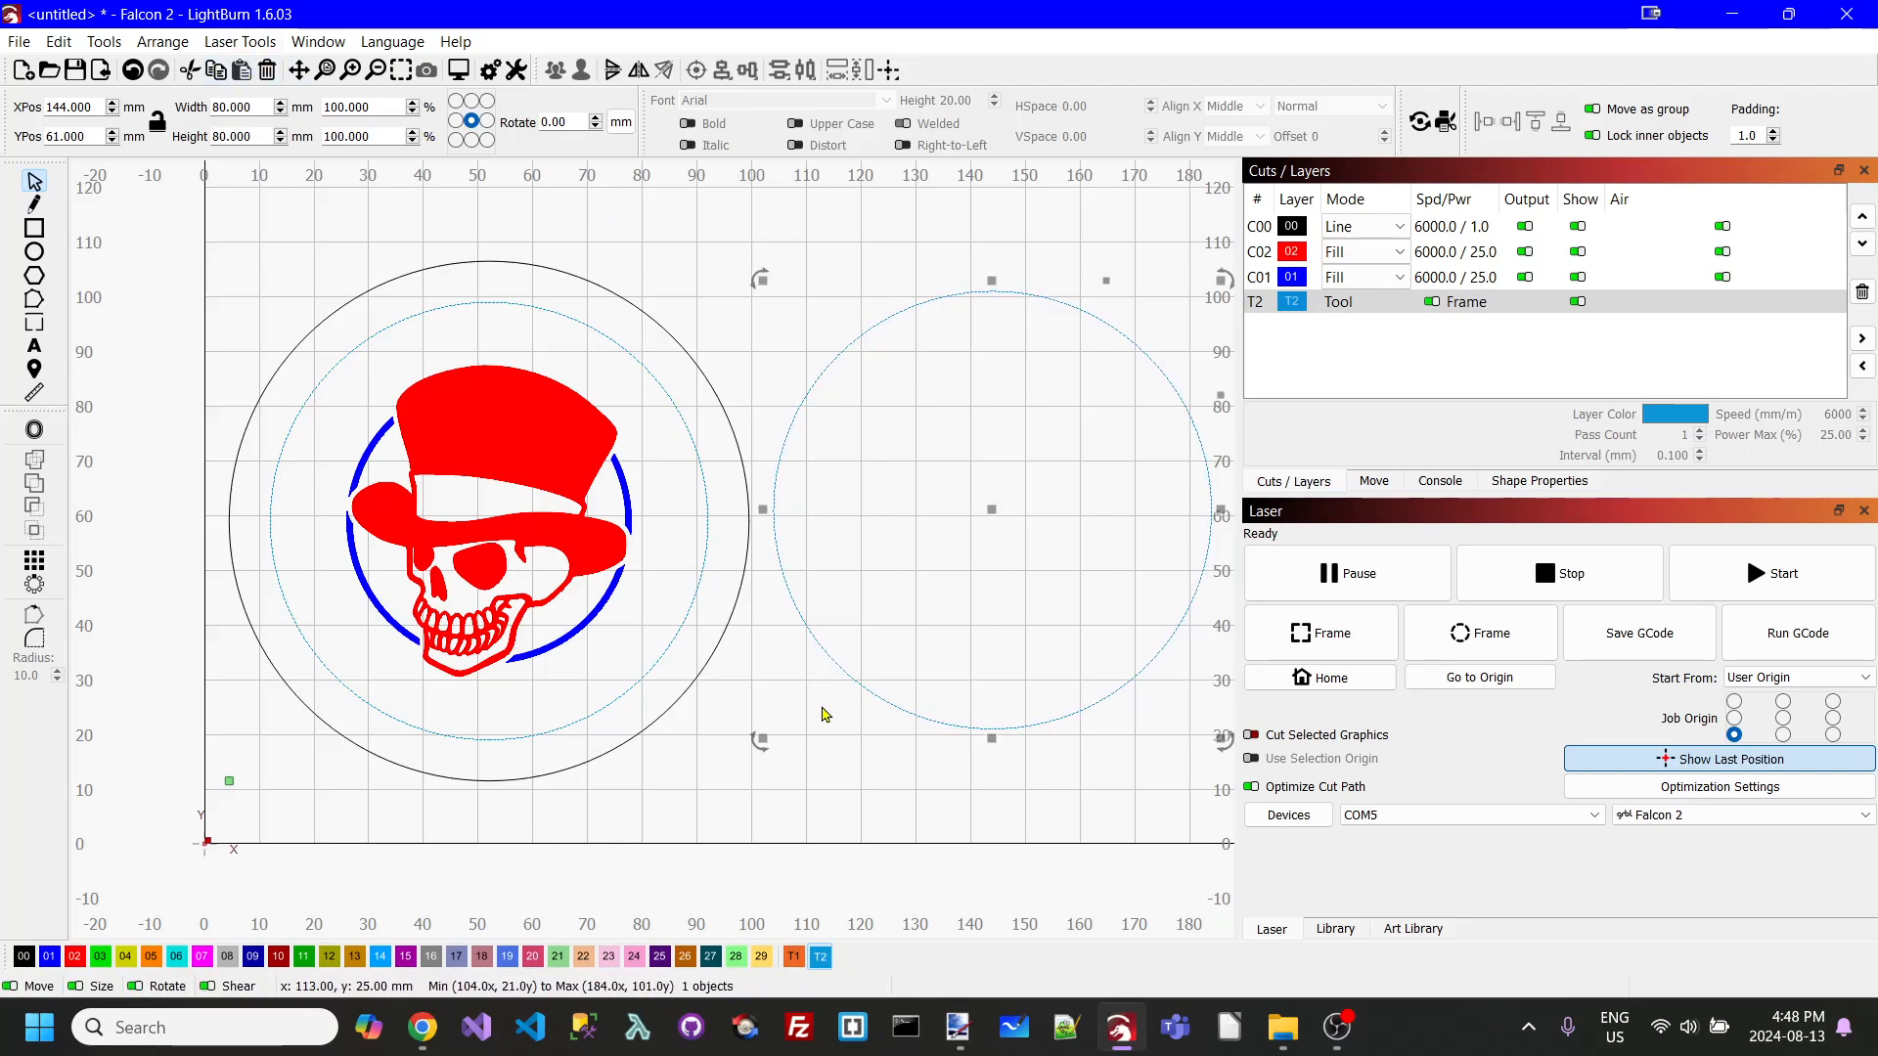
left_click(162, 42)
left_click(896, 313)
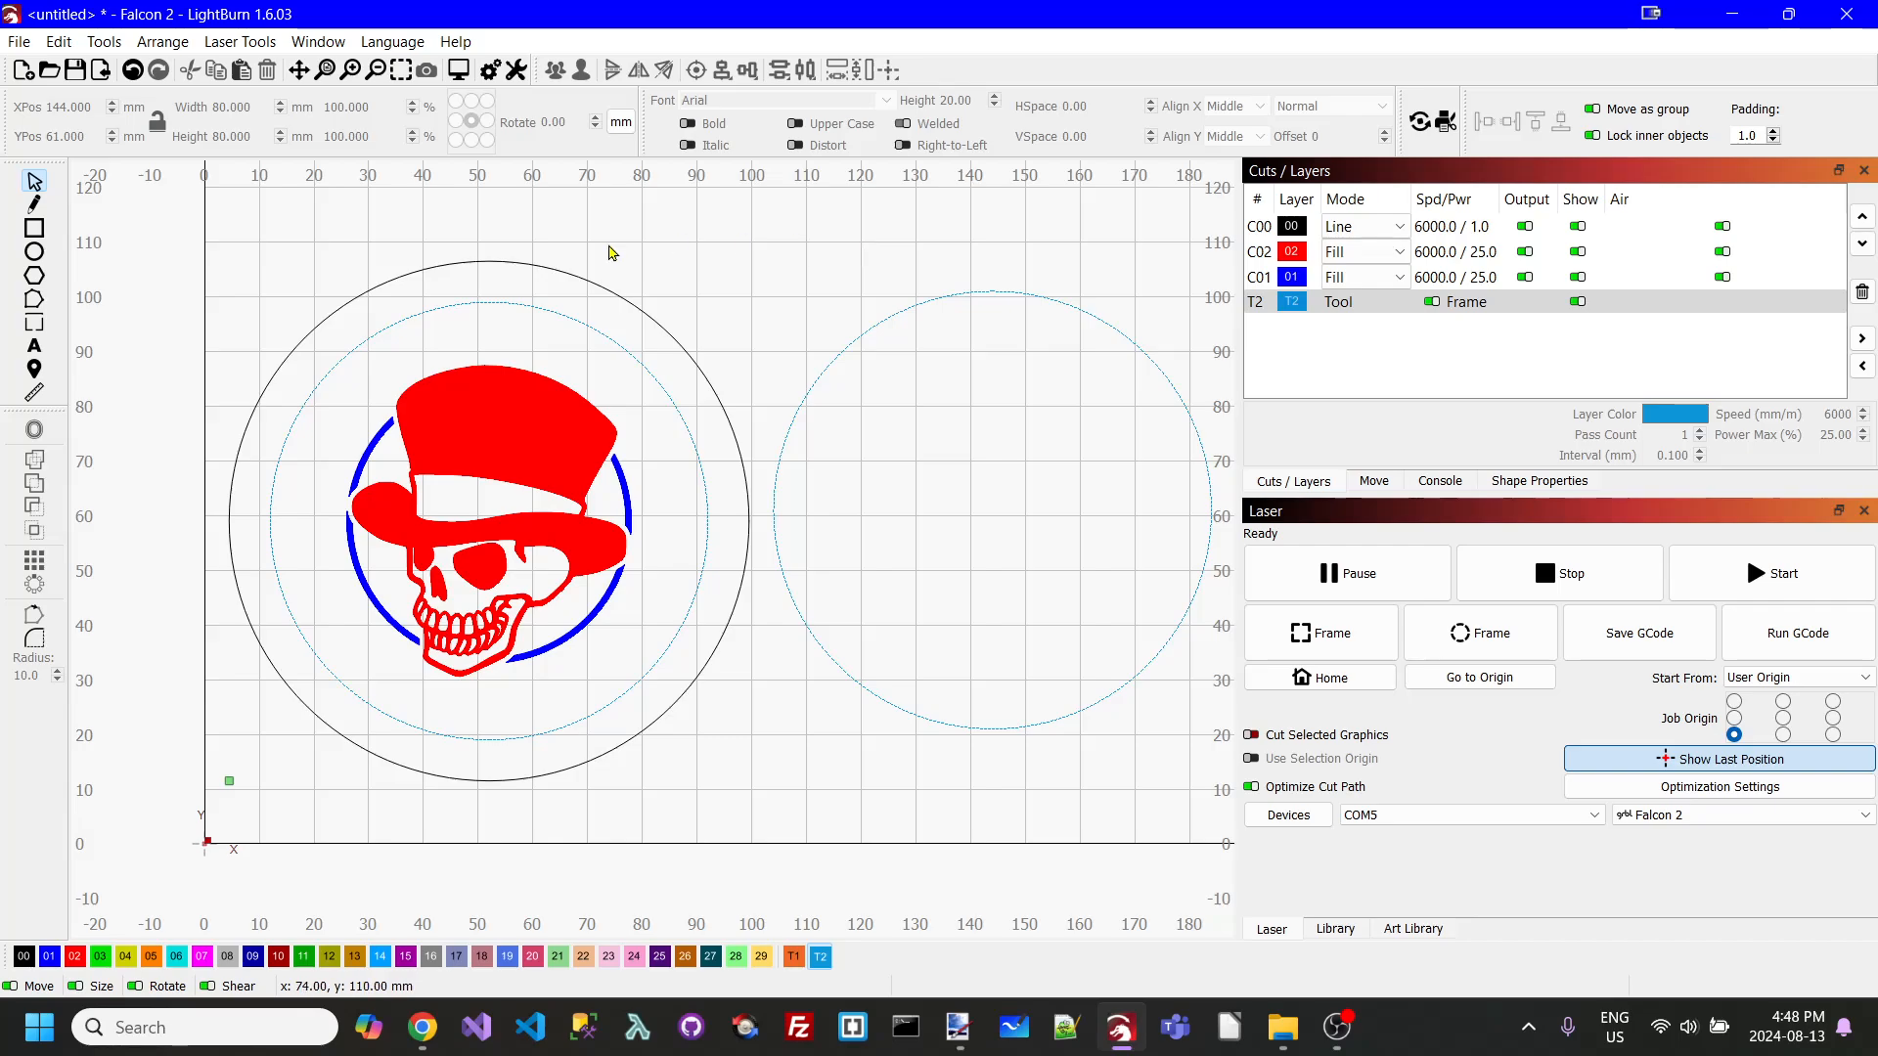
- Set the text font to Luxurious Roman and its height to 14 mm
left_click(34, 348)
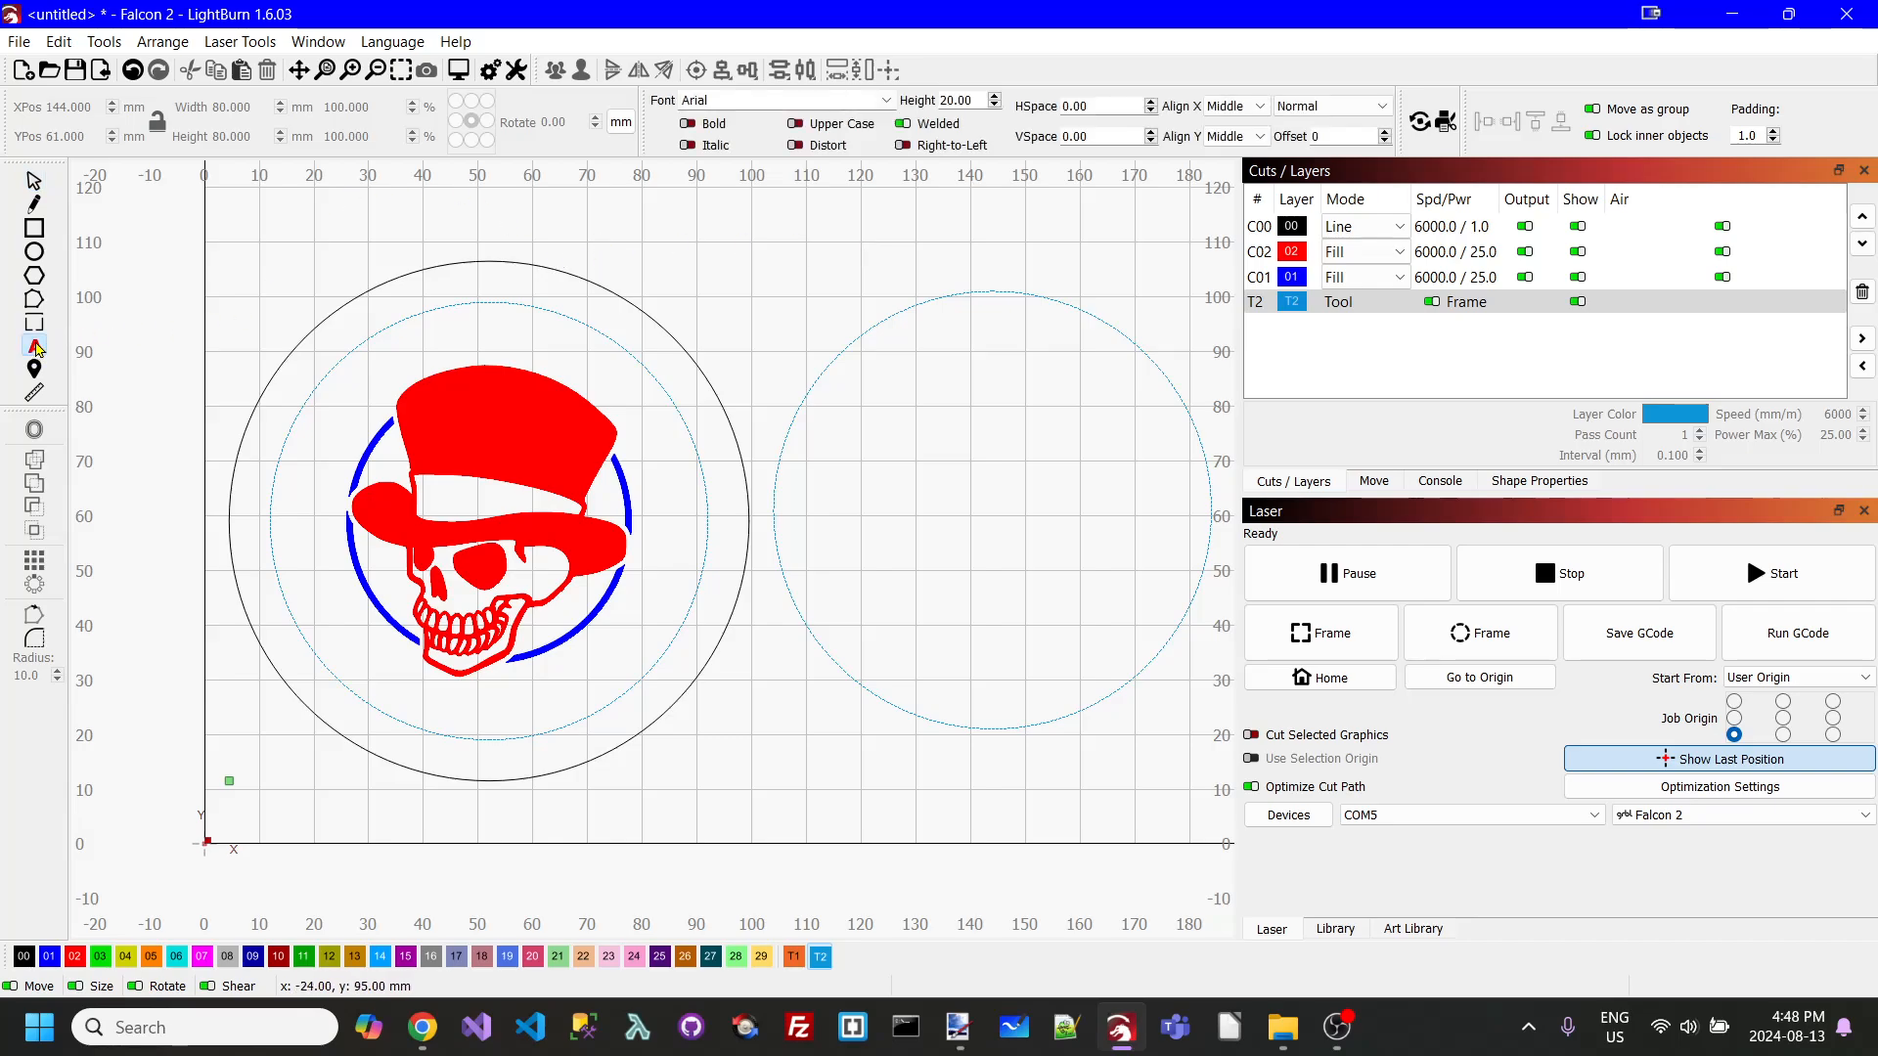
left_click(886, 101)
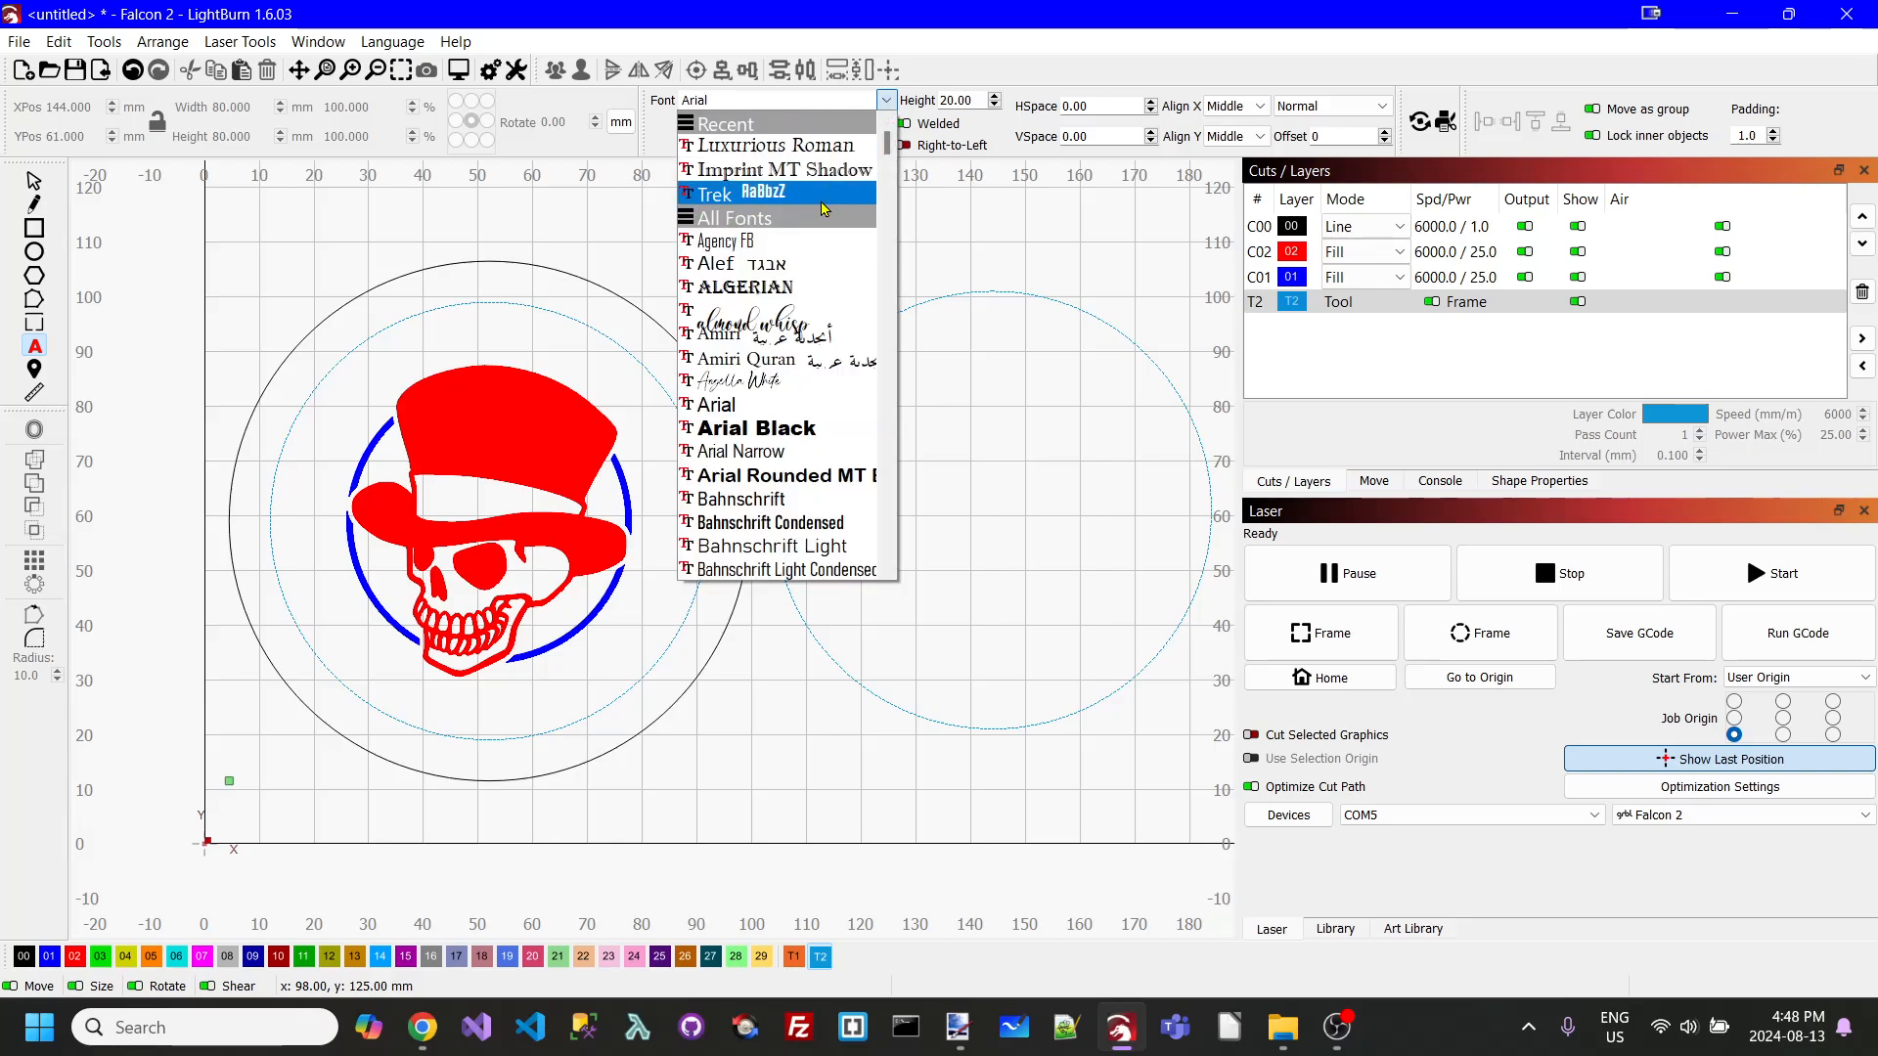
left_click(804, 154)
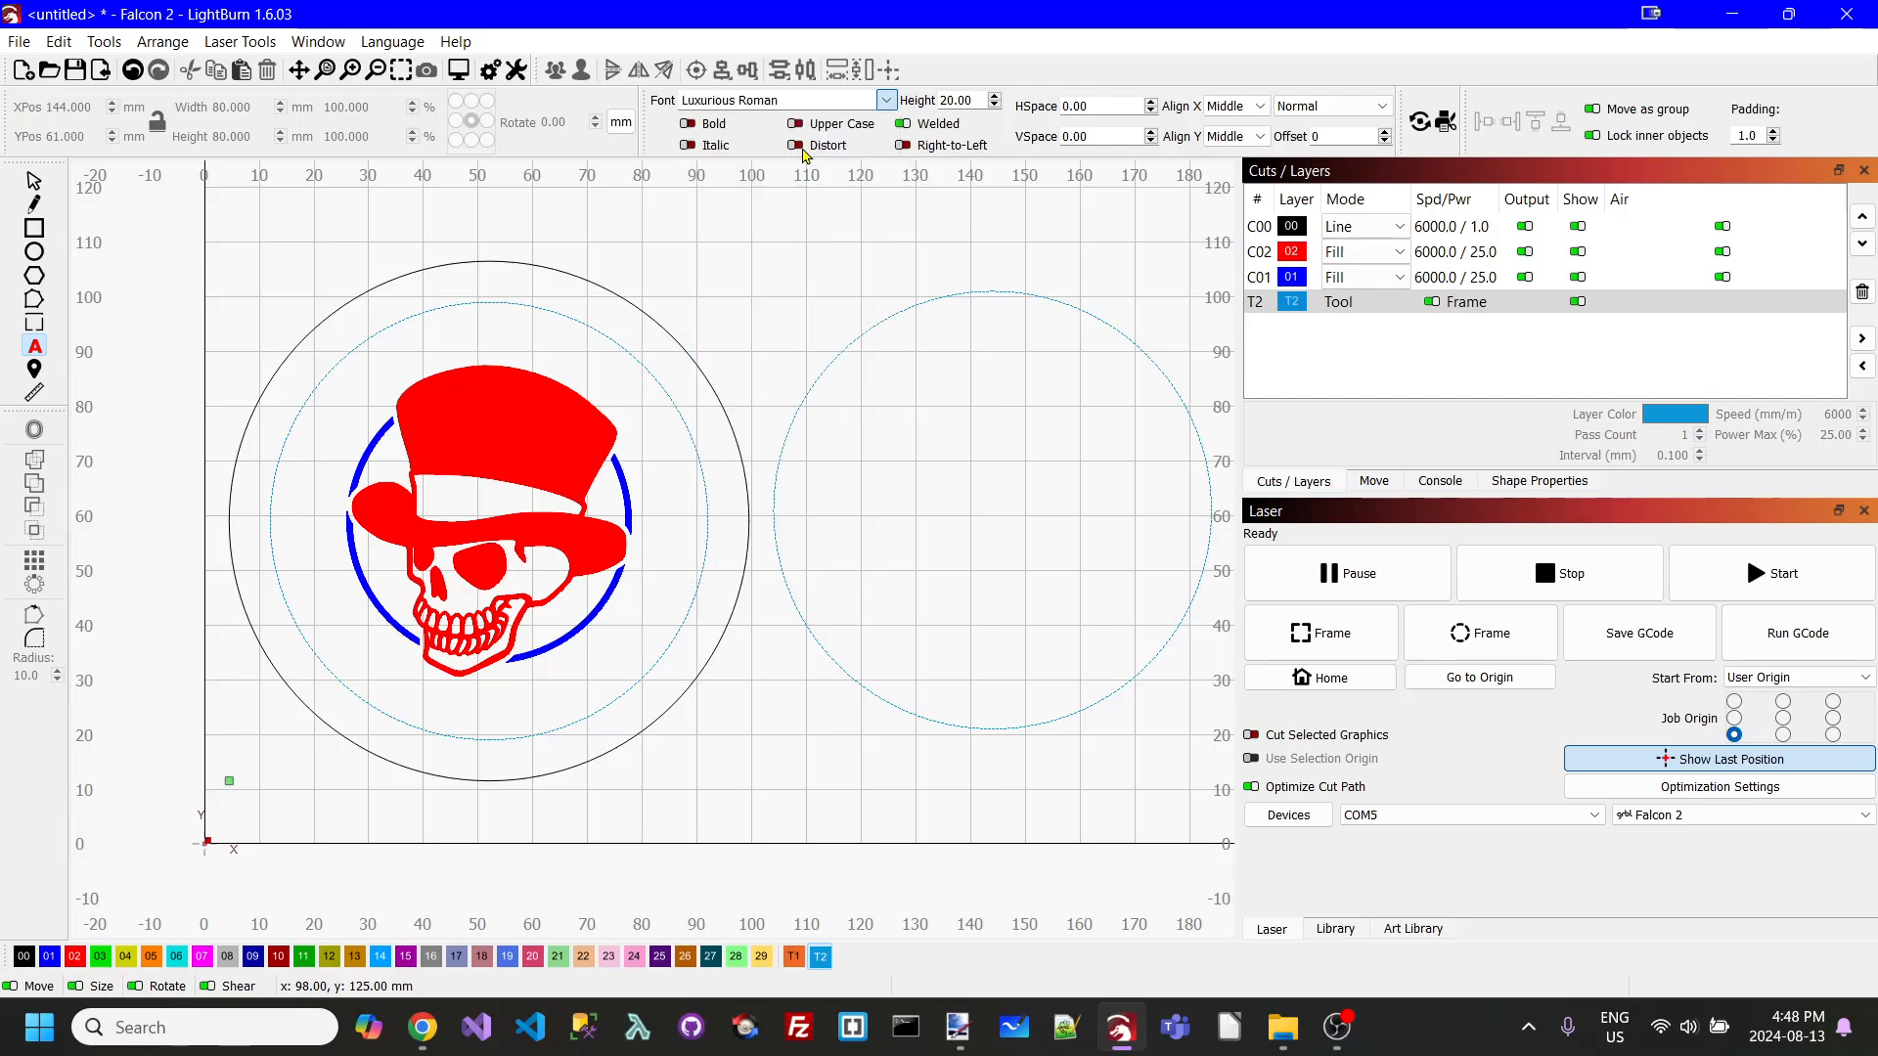
left_click(750, 259)
double_click(981, 103)
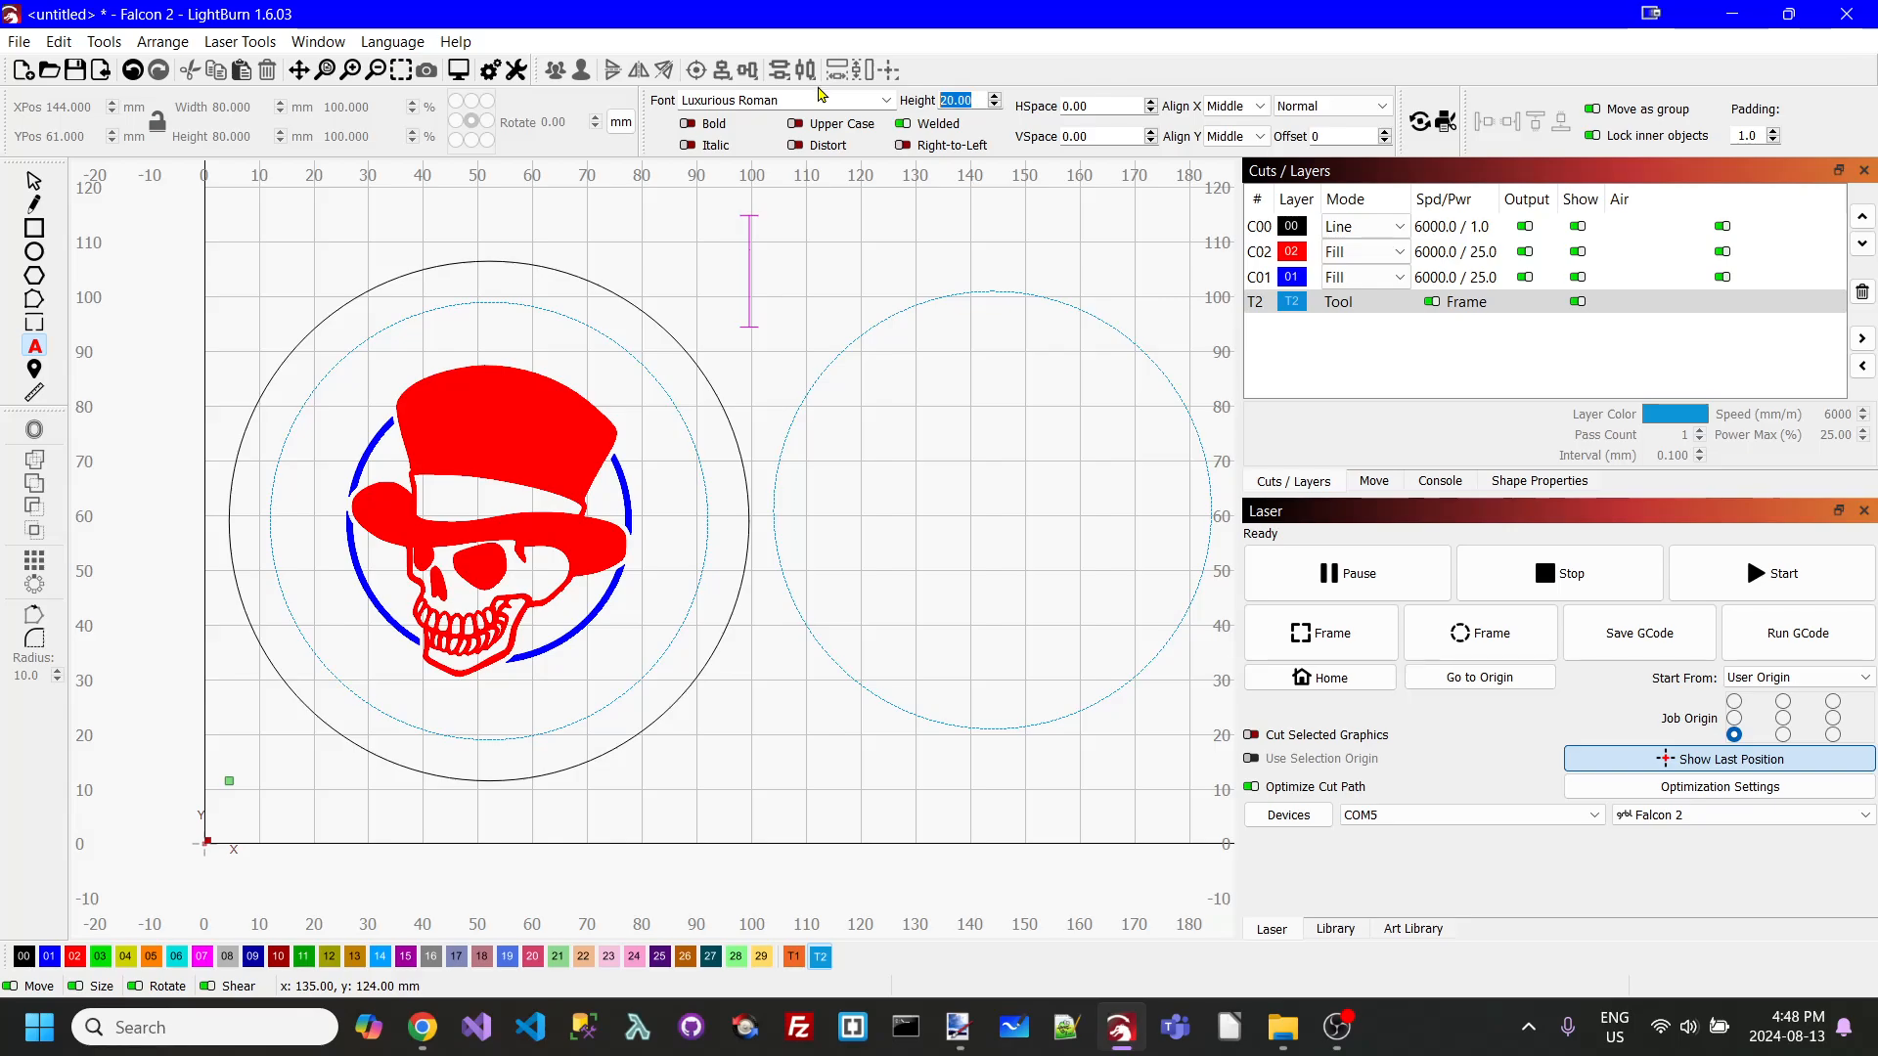
type("14")
key("Tab")
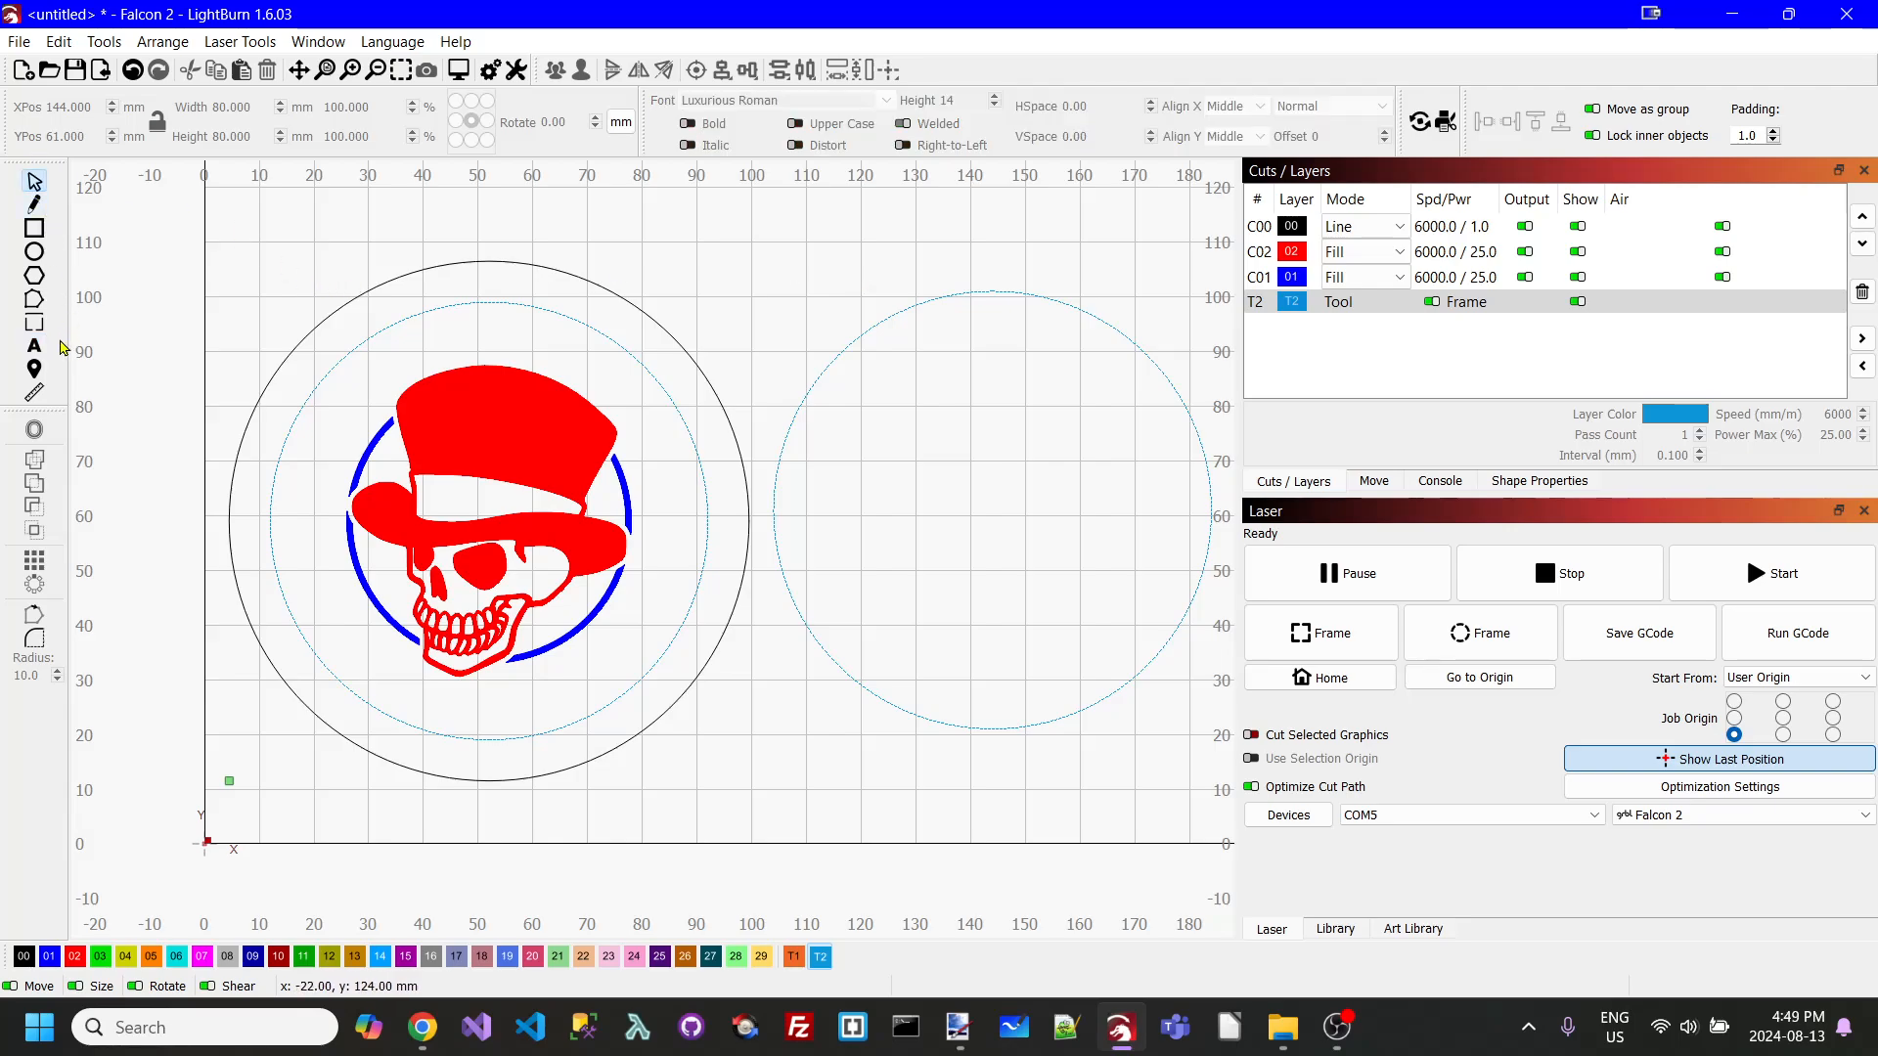
- Add the text JUNGLE above the two T2 circles and assign it to green layer 03
left_click(721, 283)
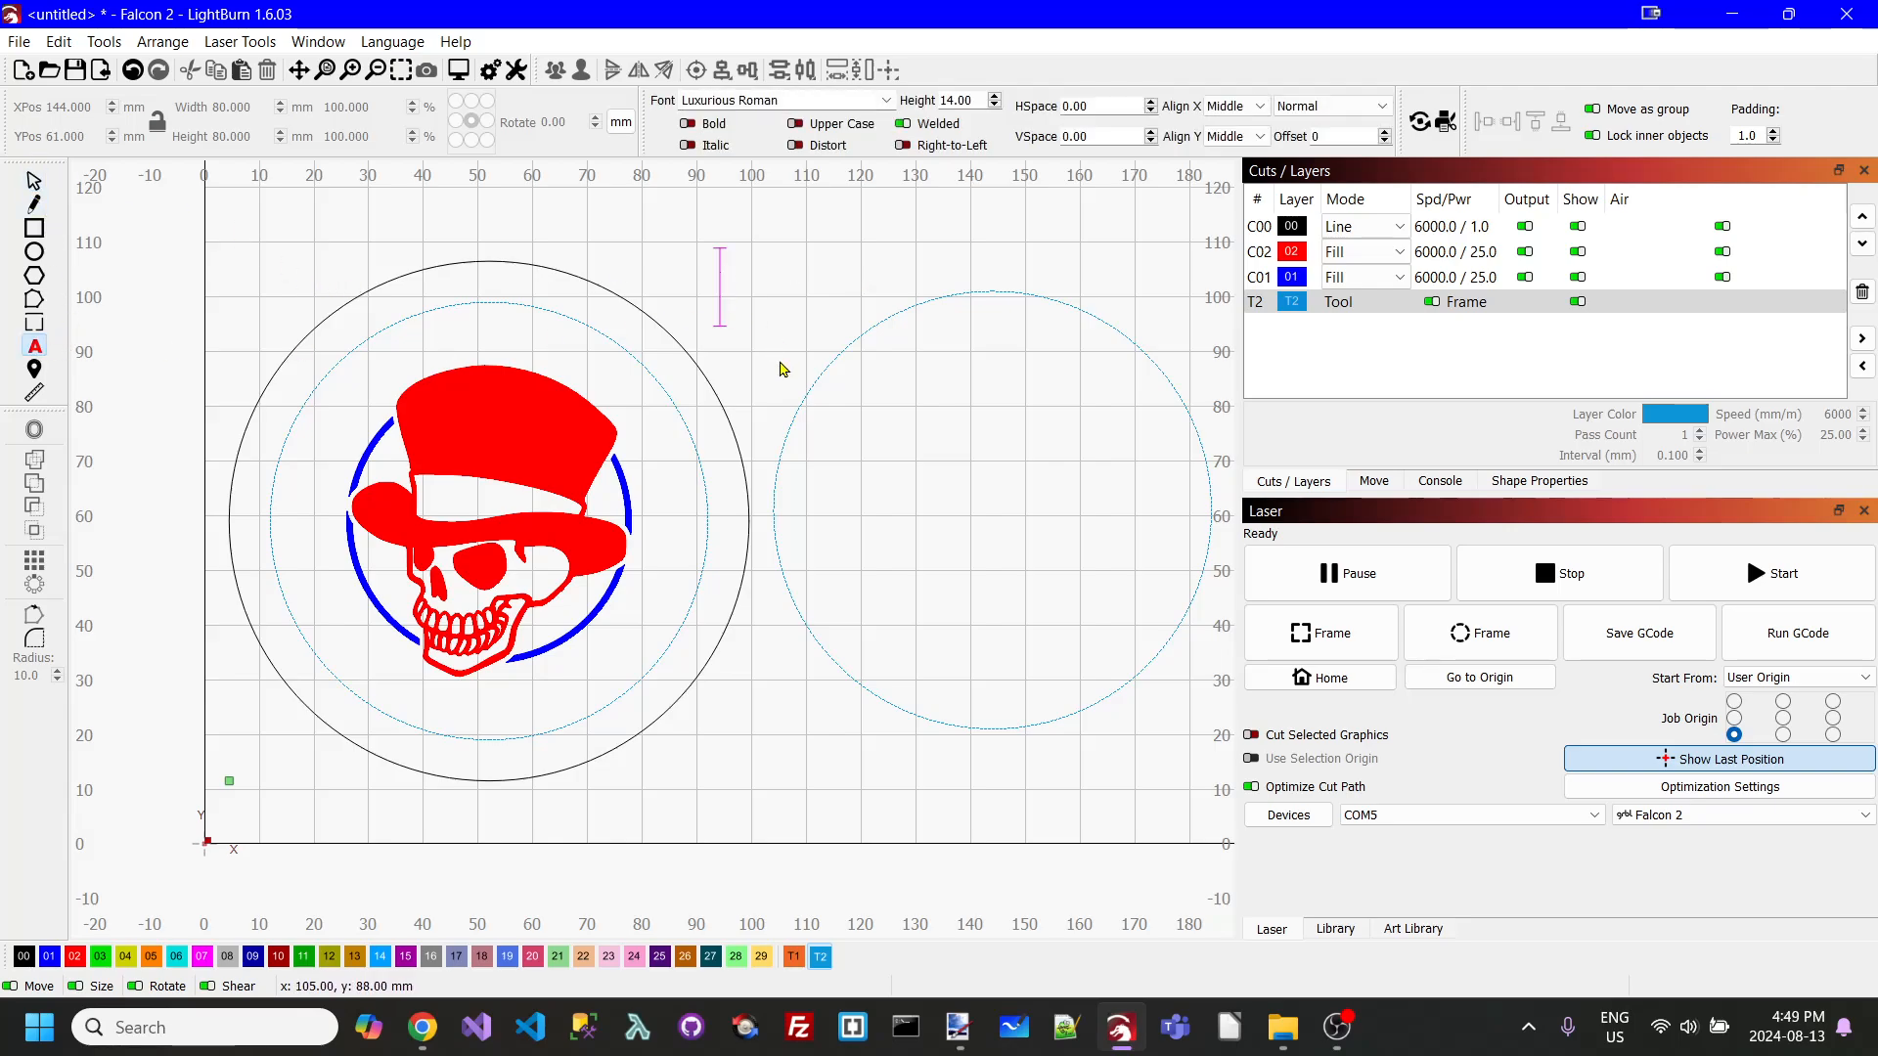
type("JUNGLE")
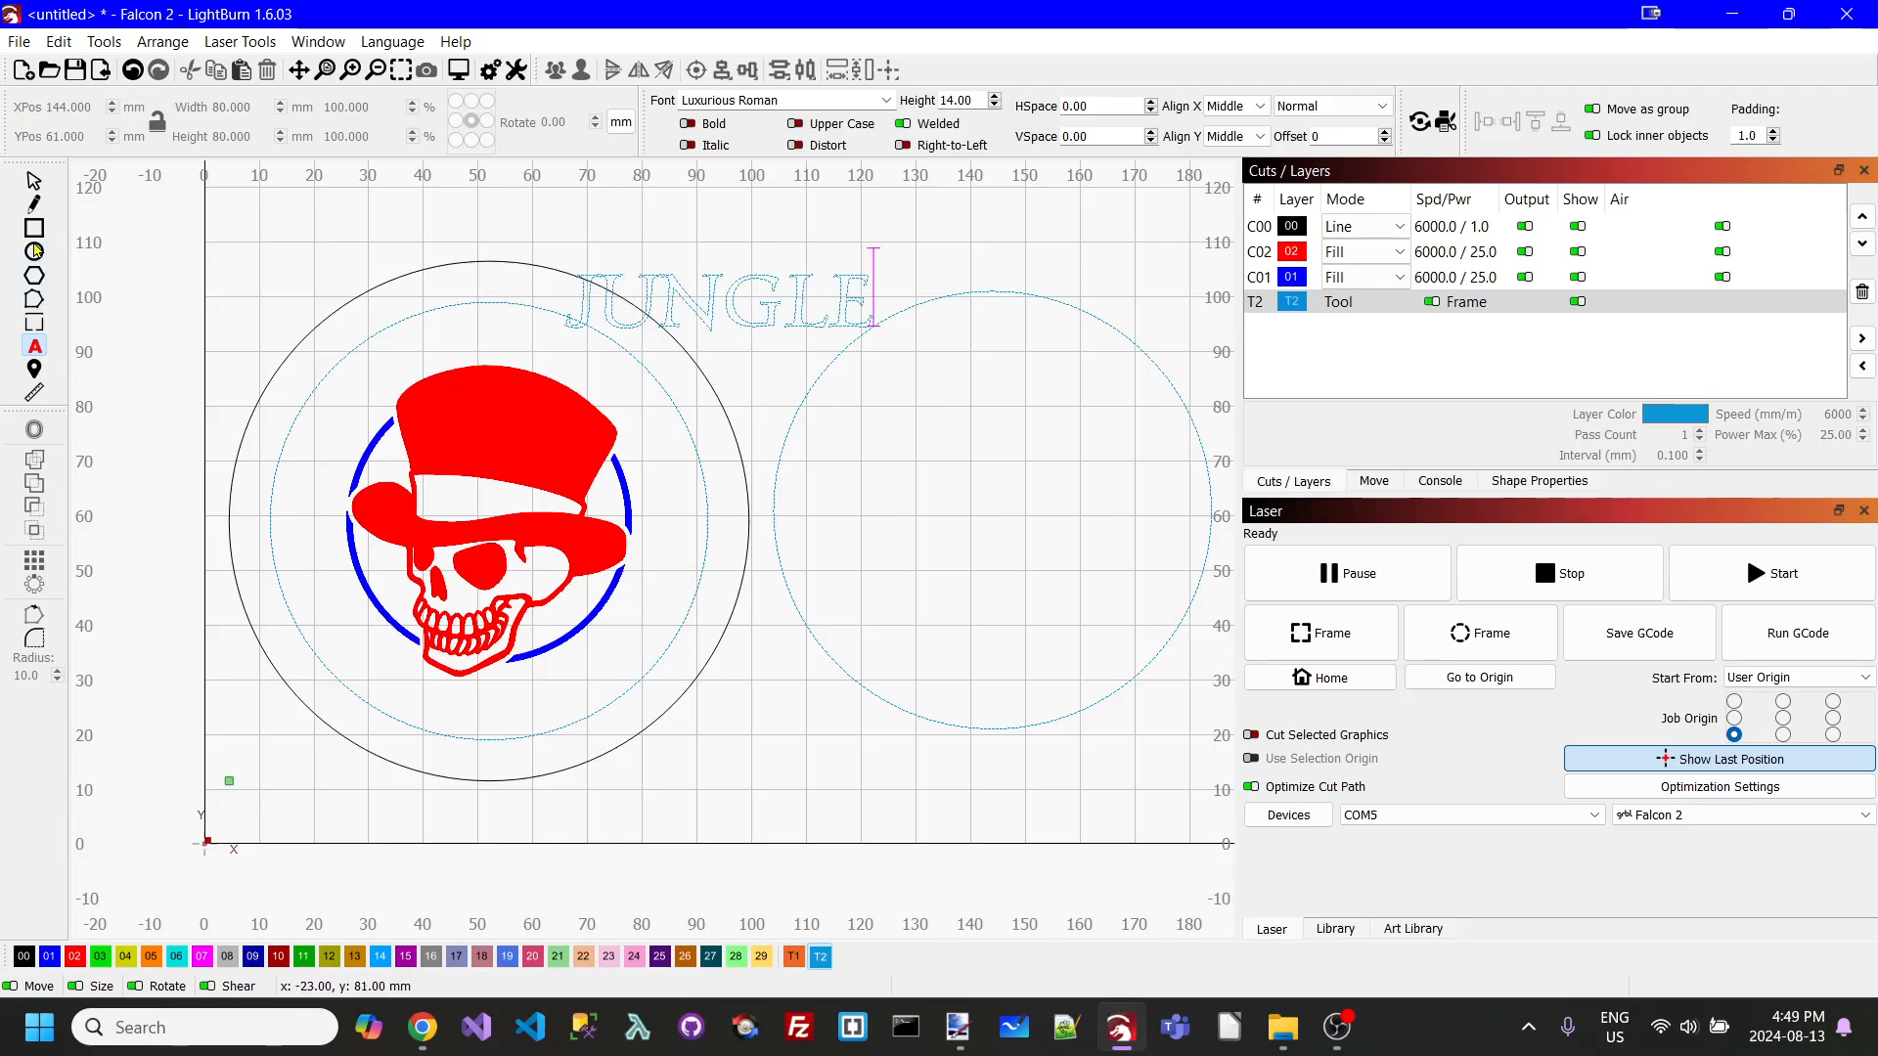
left_click(33, 182)
left_click(100, 957)
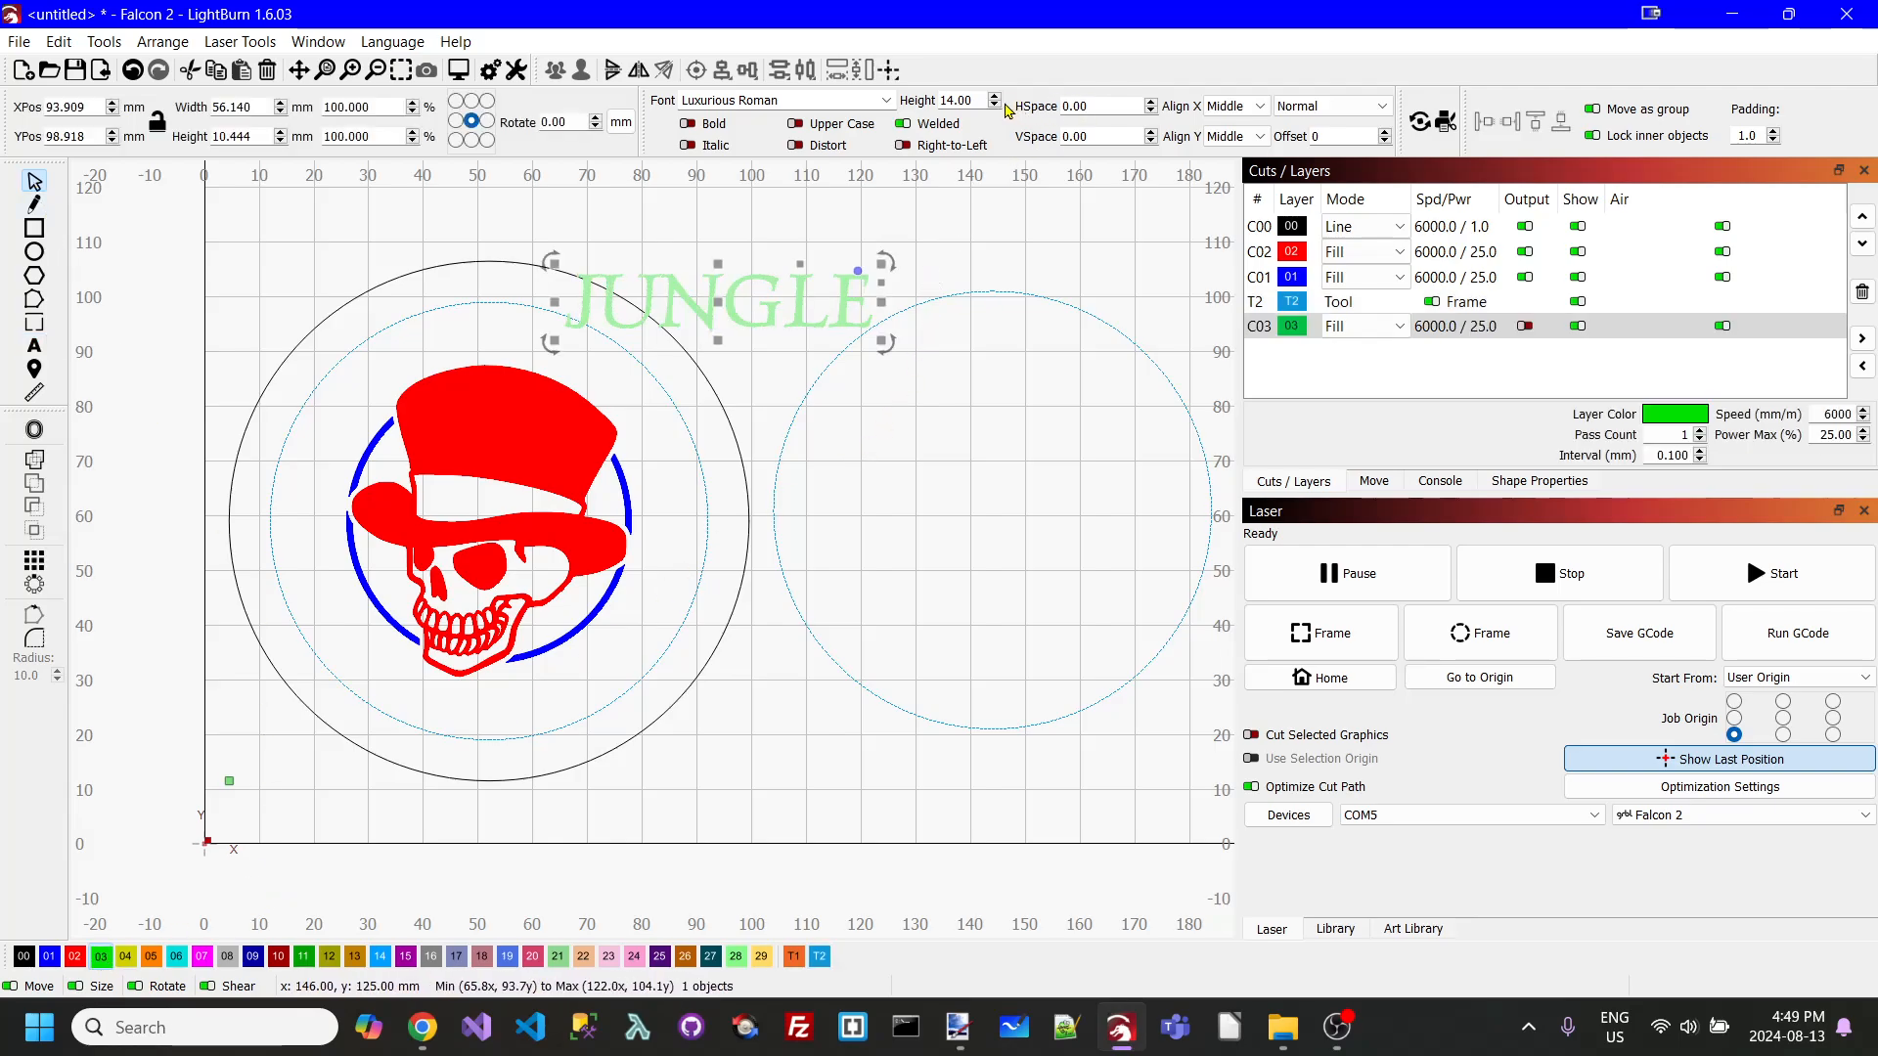
key("Escape")
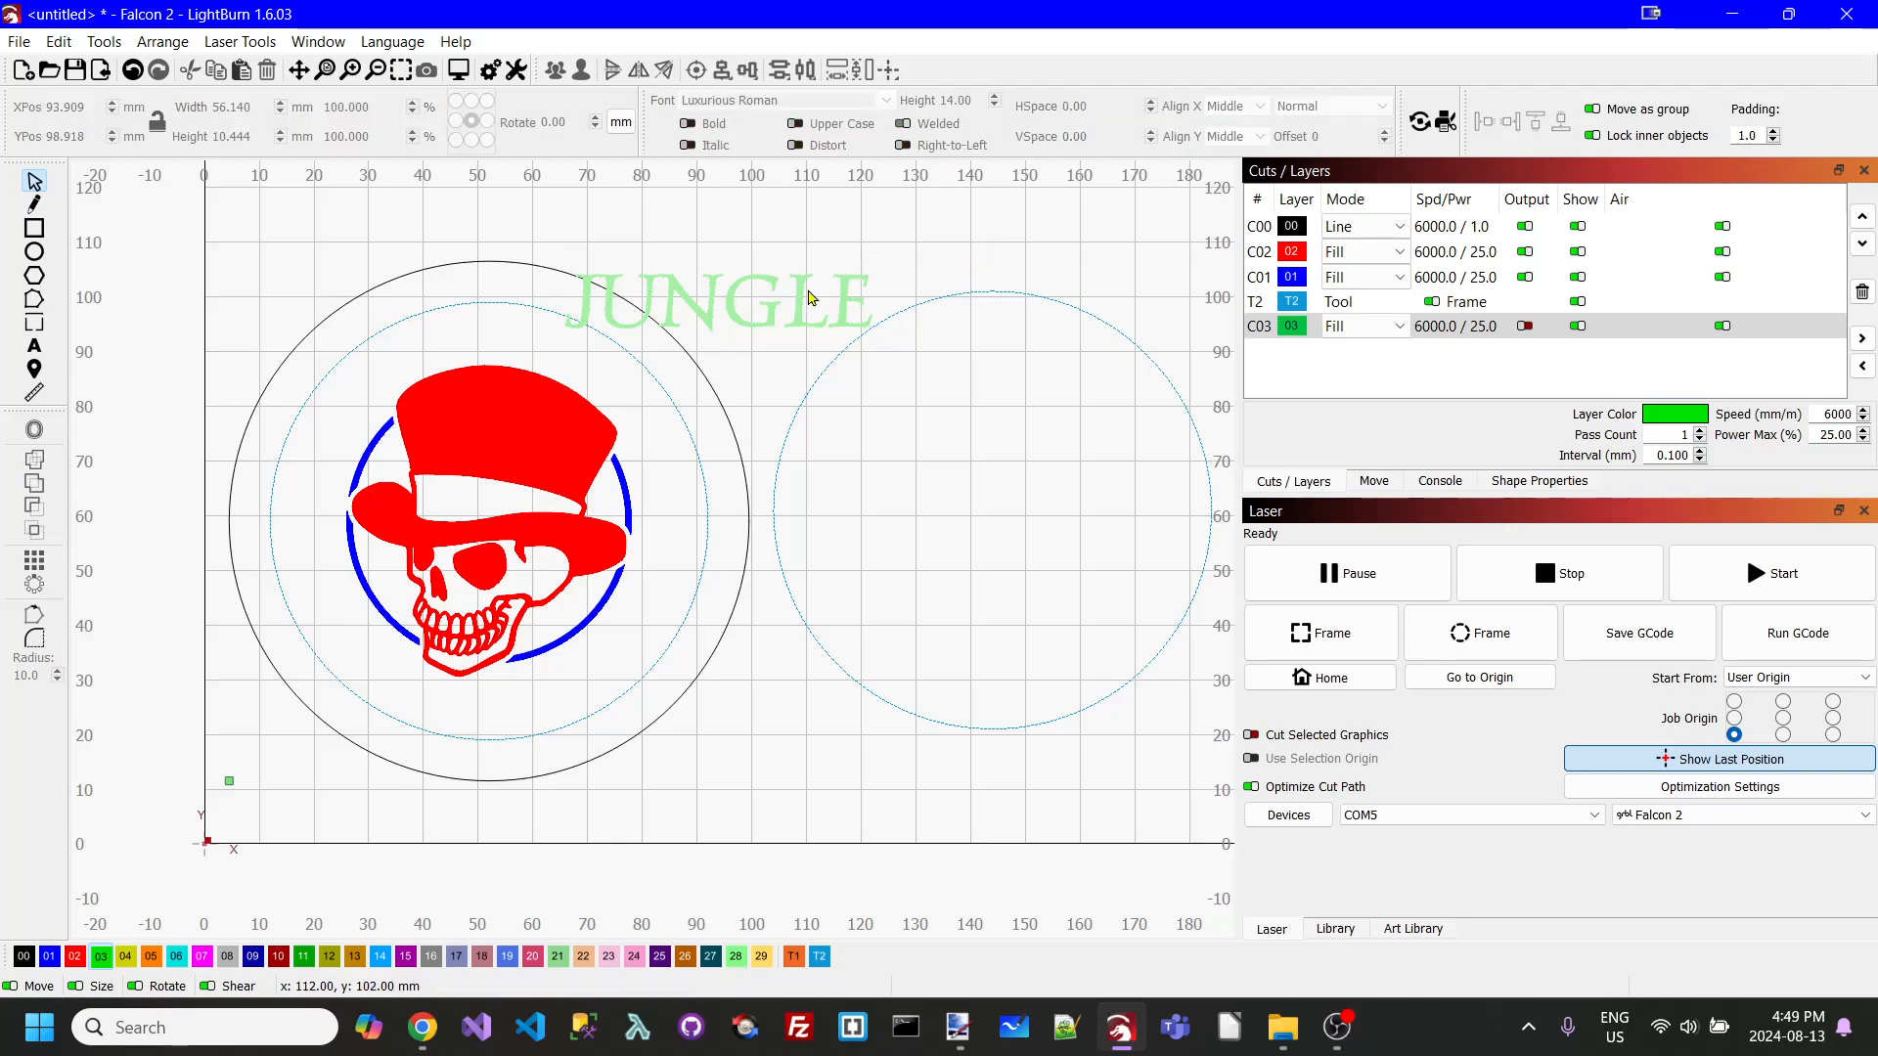
- Nudge the JUNGLE text slightly and set its horizontal letter spacing to 15
left_click_drag(762, 303, 767, 306)
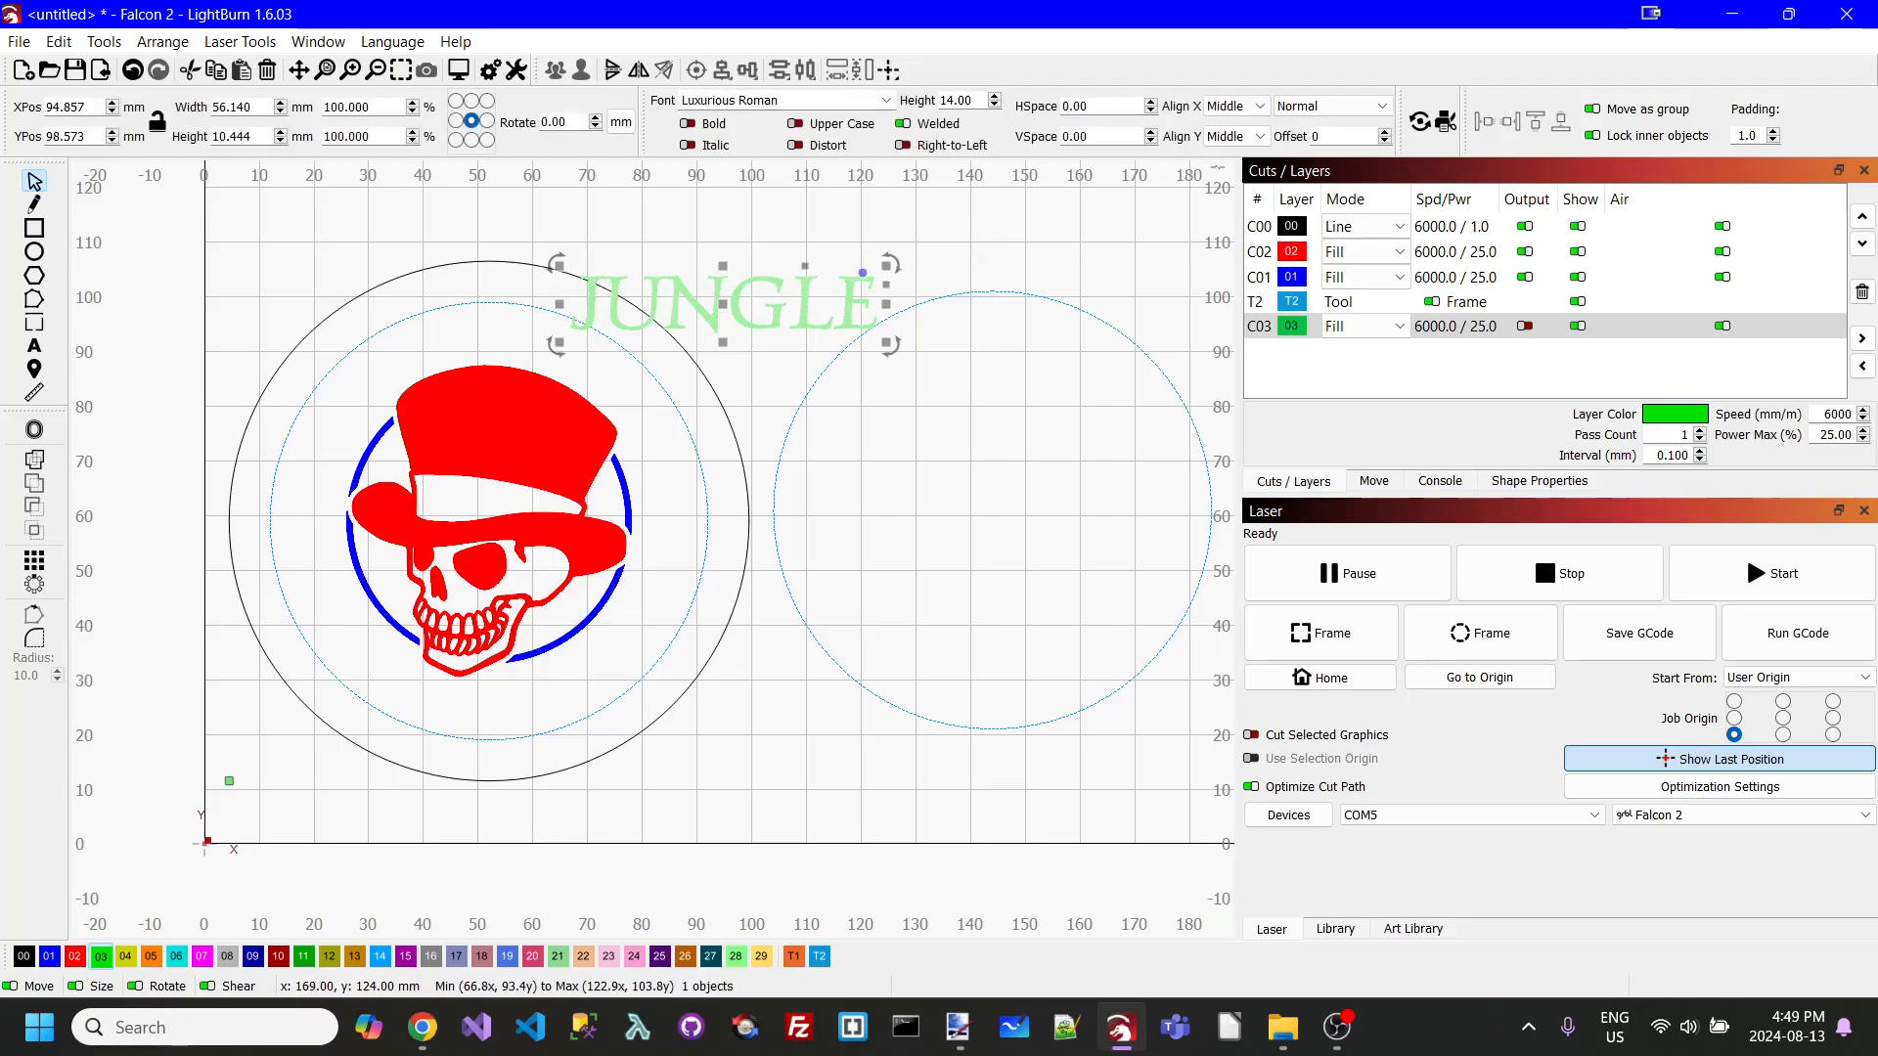
left_click(1152, 102)
left_click(1152, 102)
left_click(1153, 102)
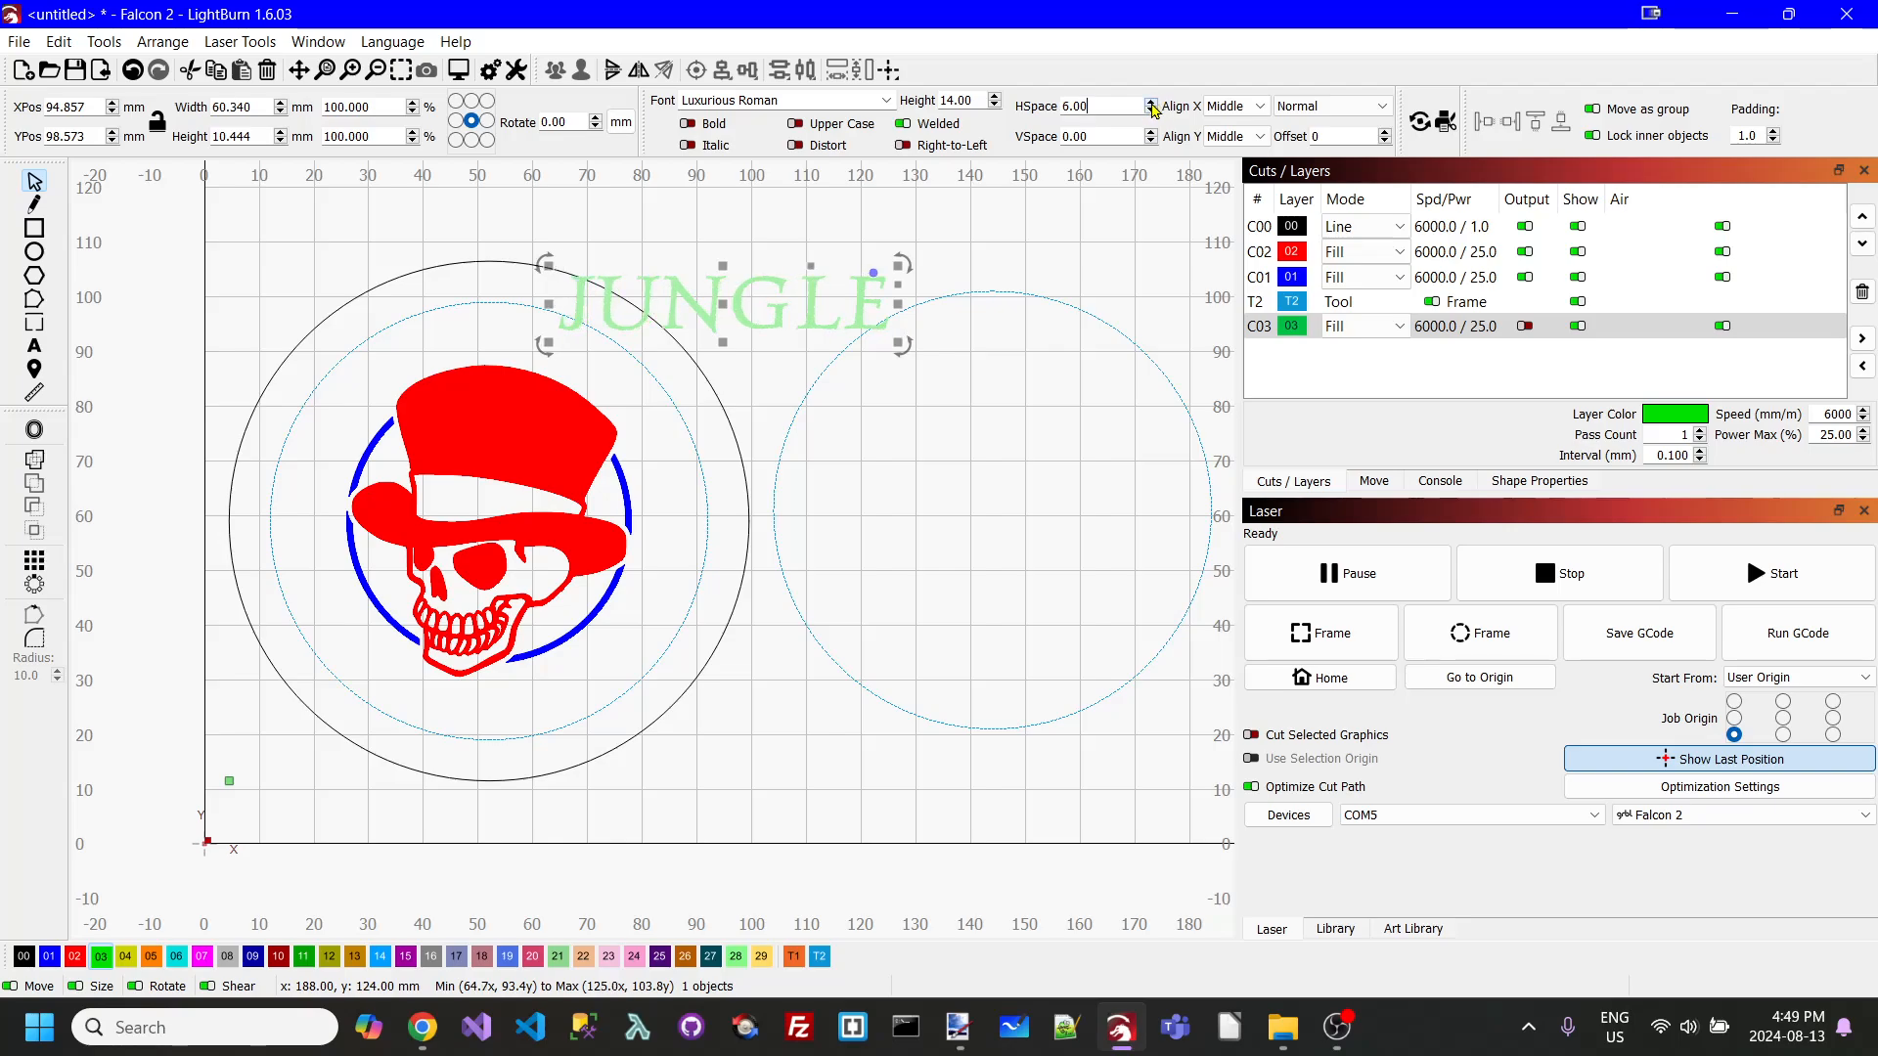
left_click(1152, 102)
left_click(1153, 102)
left_click(1152, 102)
left_click(1152, 102)
left_click(1152, 103)
left_click(1152, 103)
left_click(1152, 102)
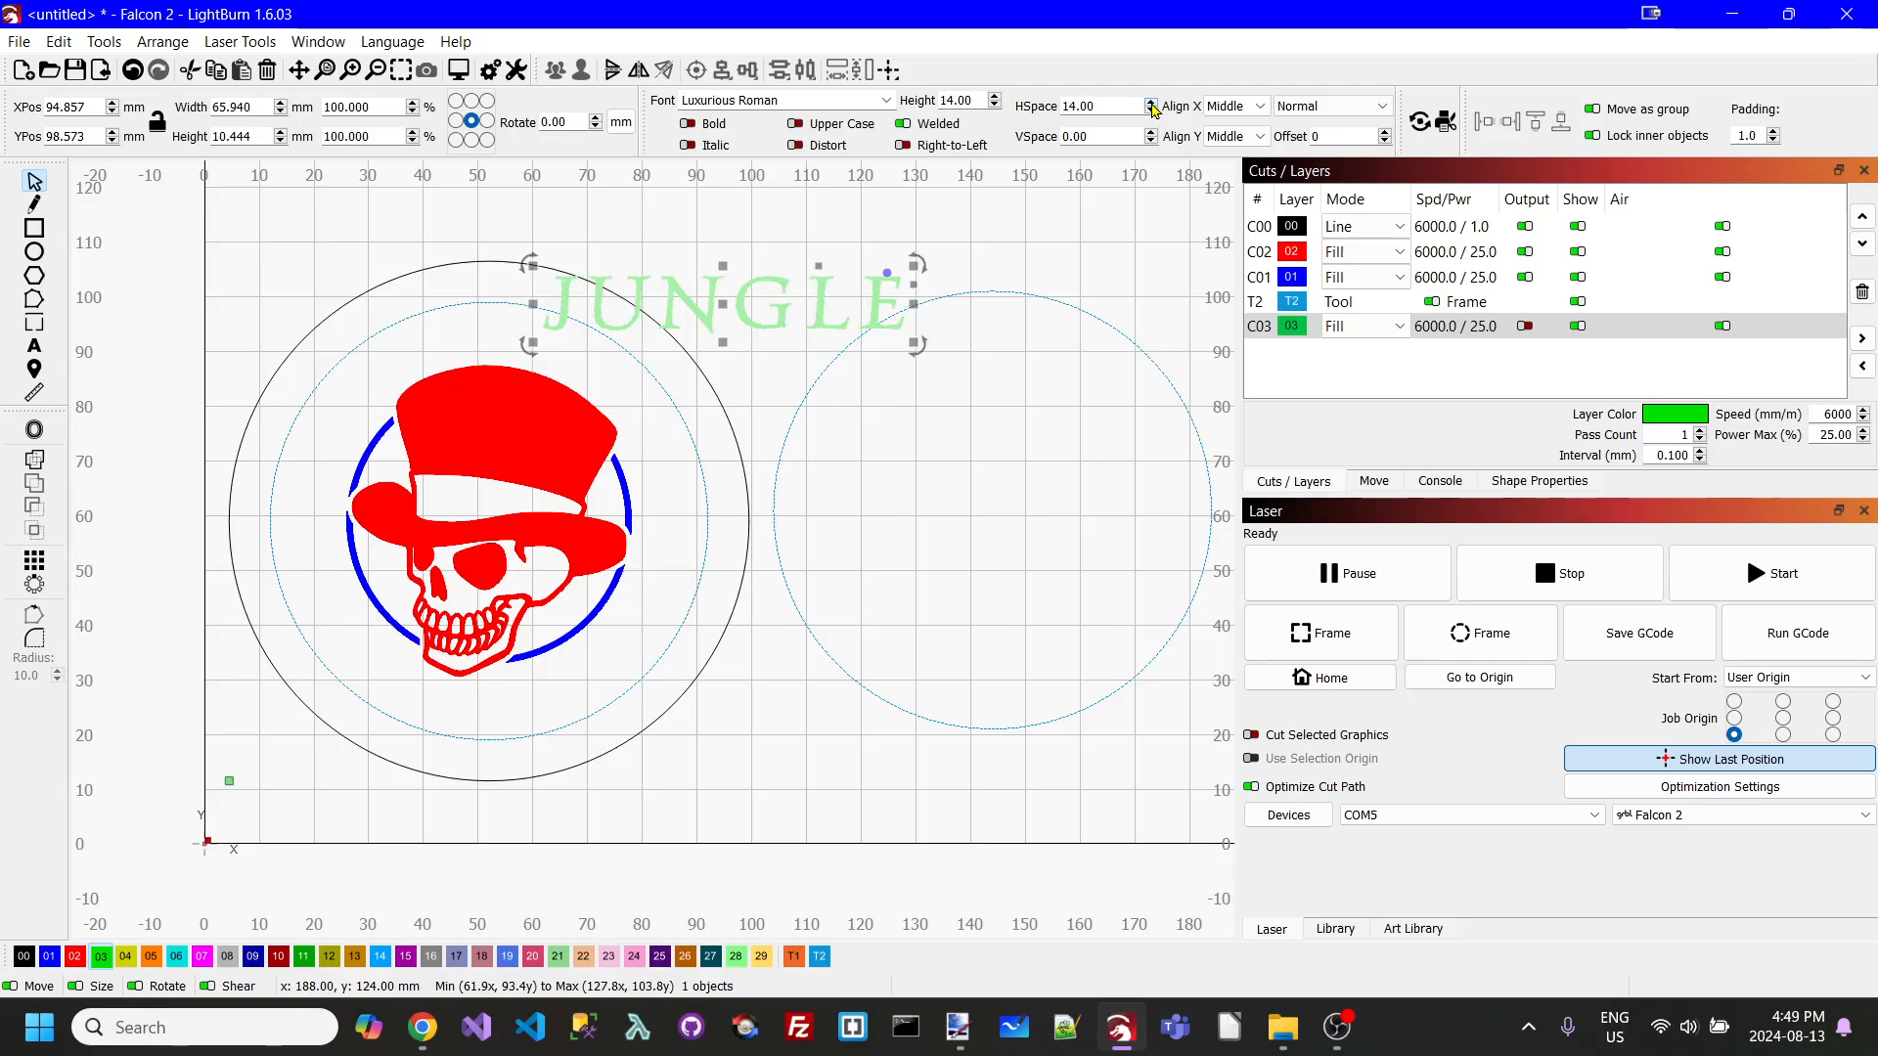
left_click(1152, 102)
left_click(812, 284)
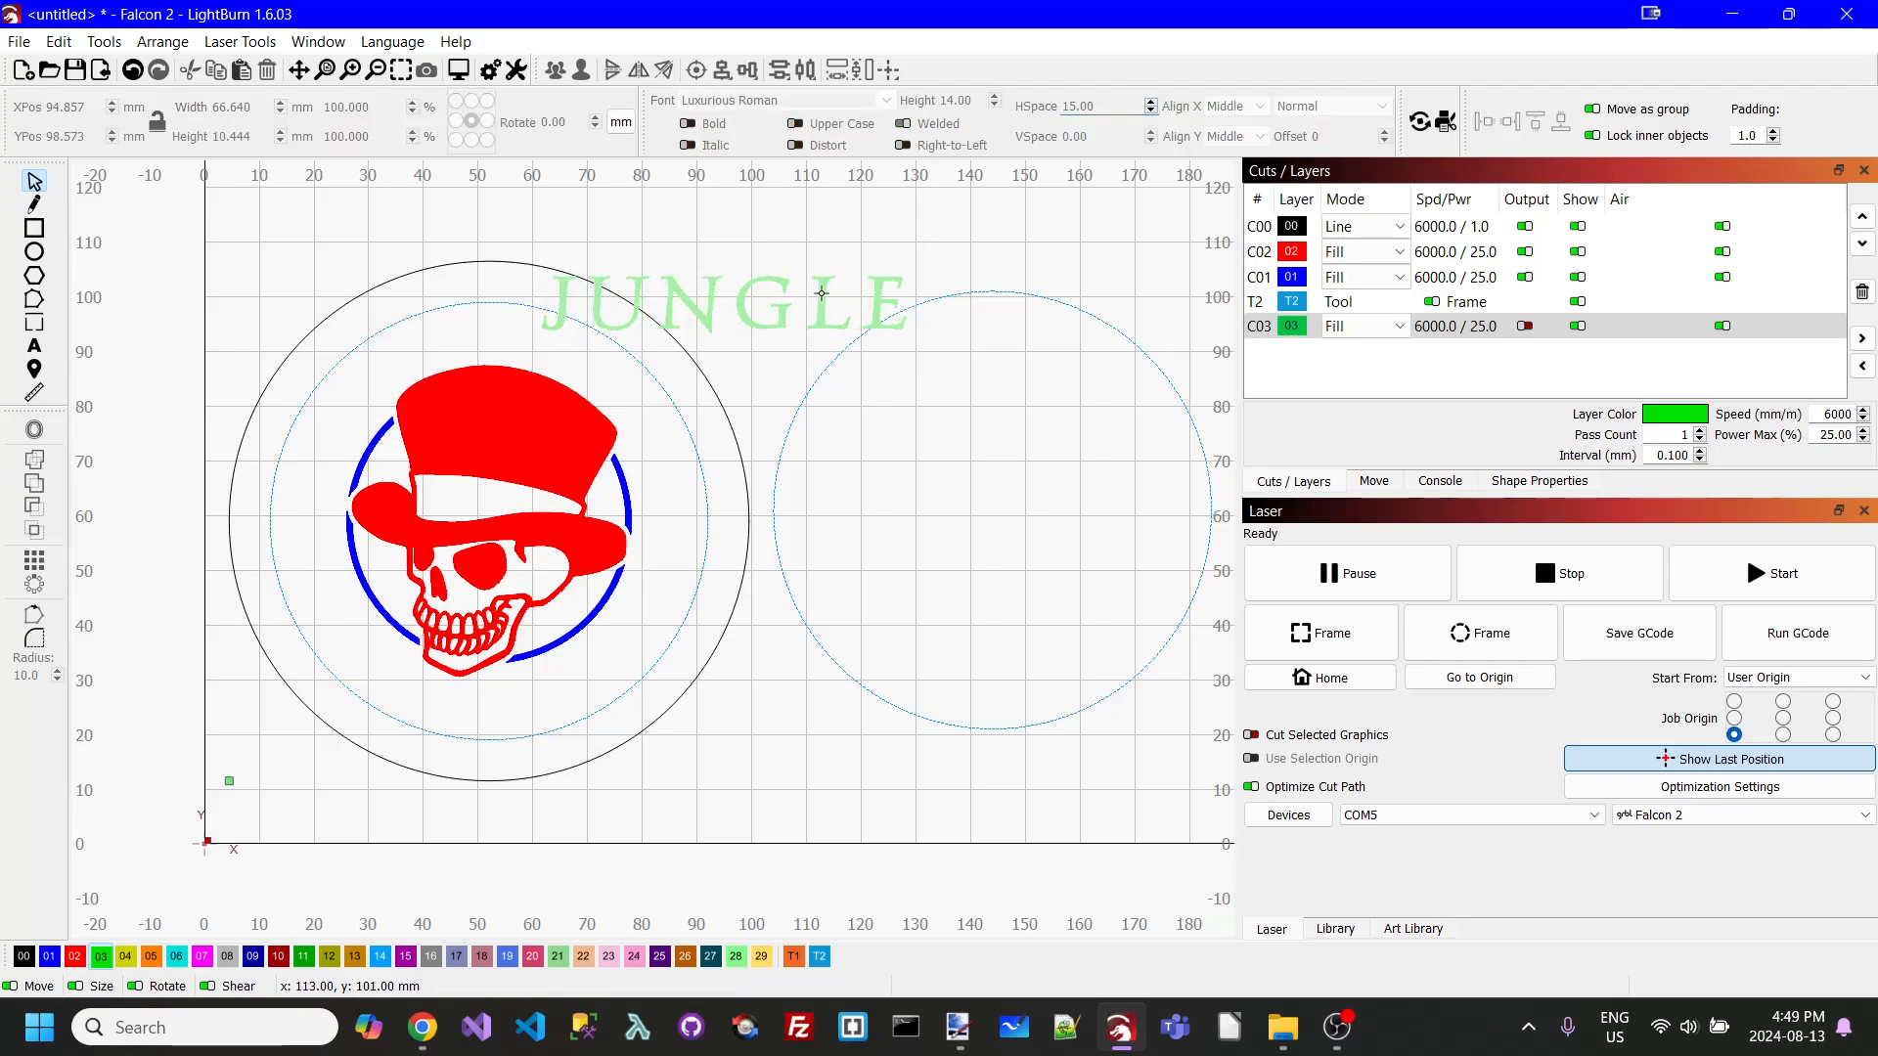
- Apply the T2 circle around the skull as the path for the JUNGLE text and enable output for green layer 03
left_click(822, 290)
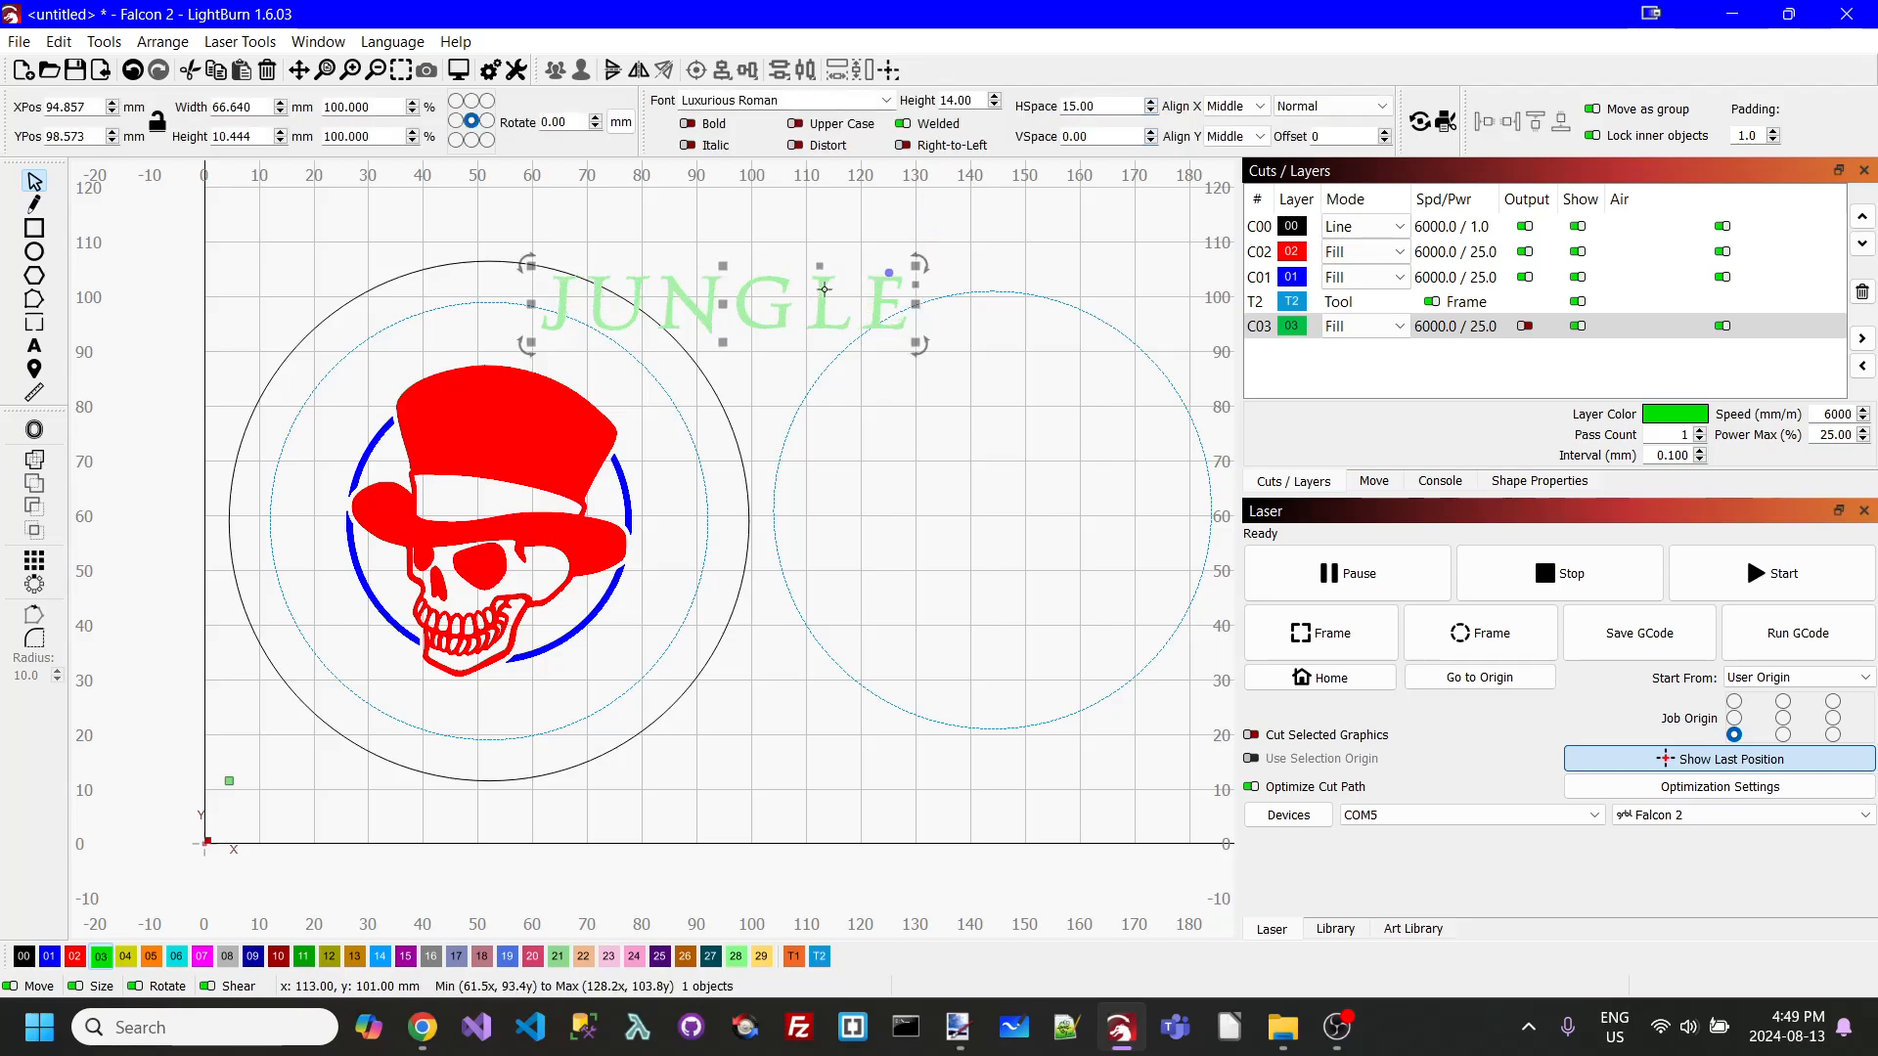
left_click(475, 305, "shift")
right_click(478, 308)
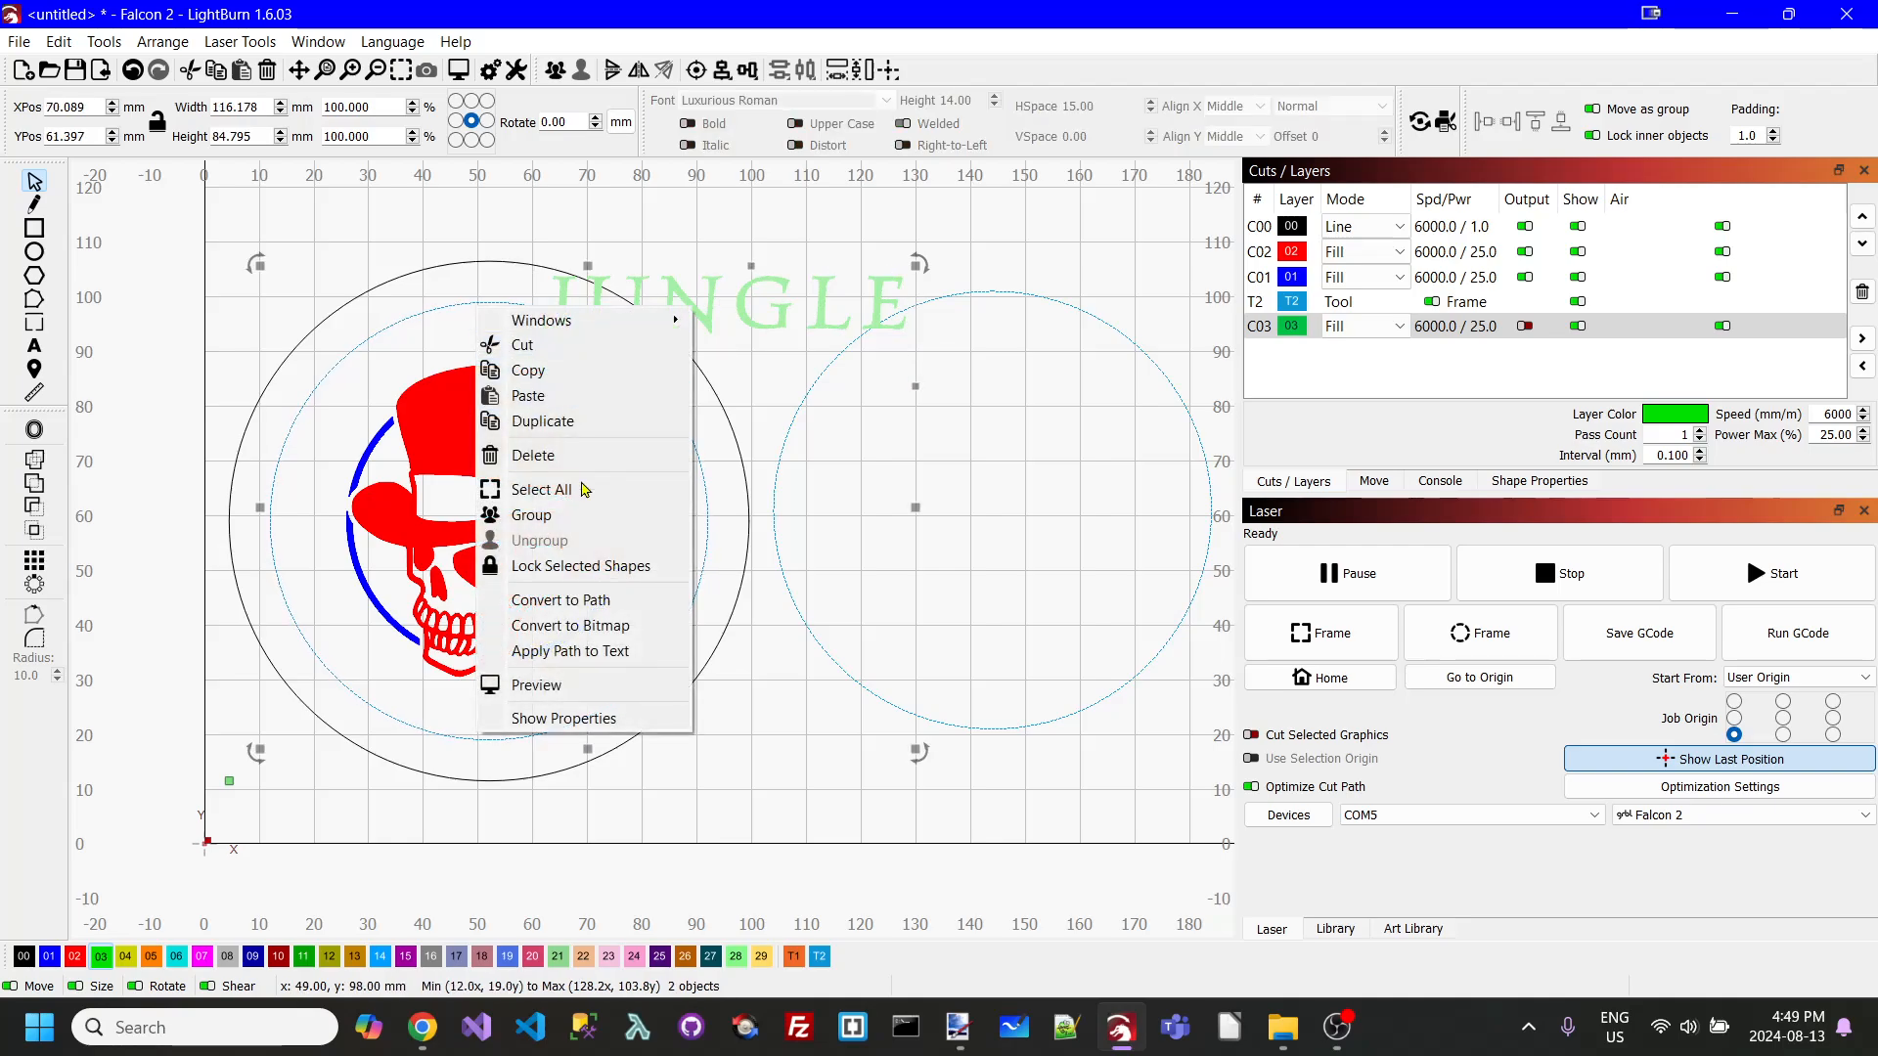
left_click(572, 653)
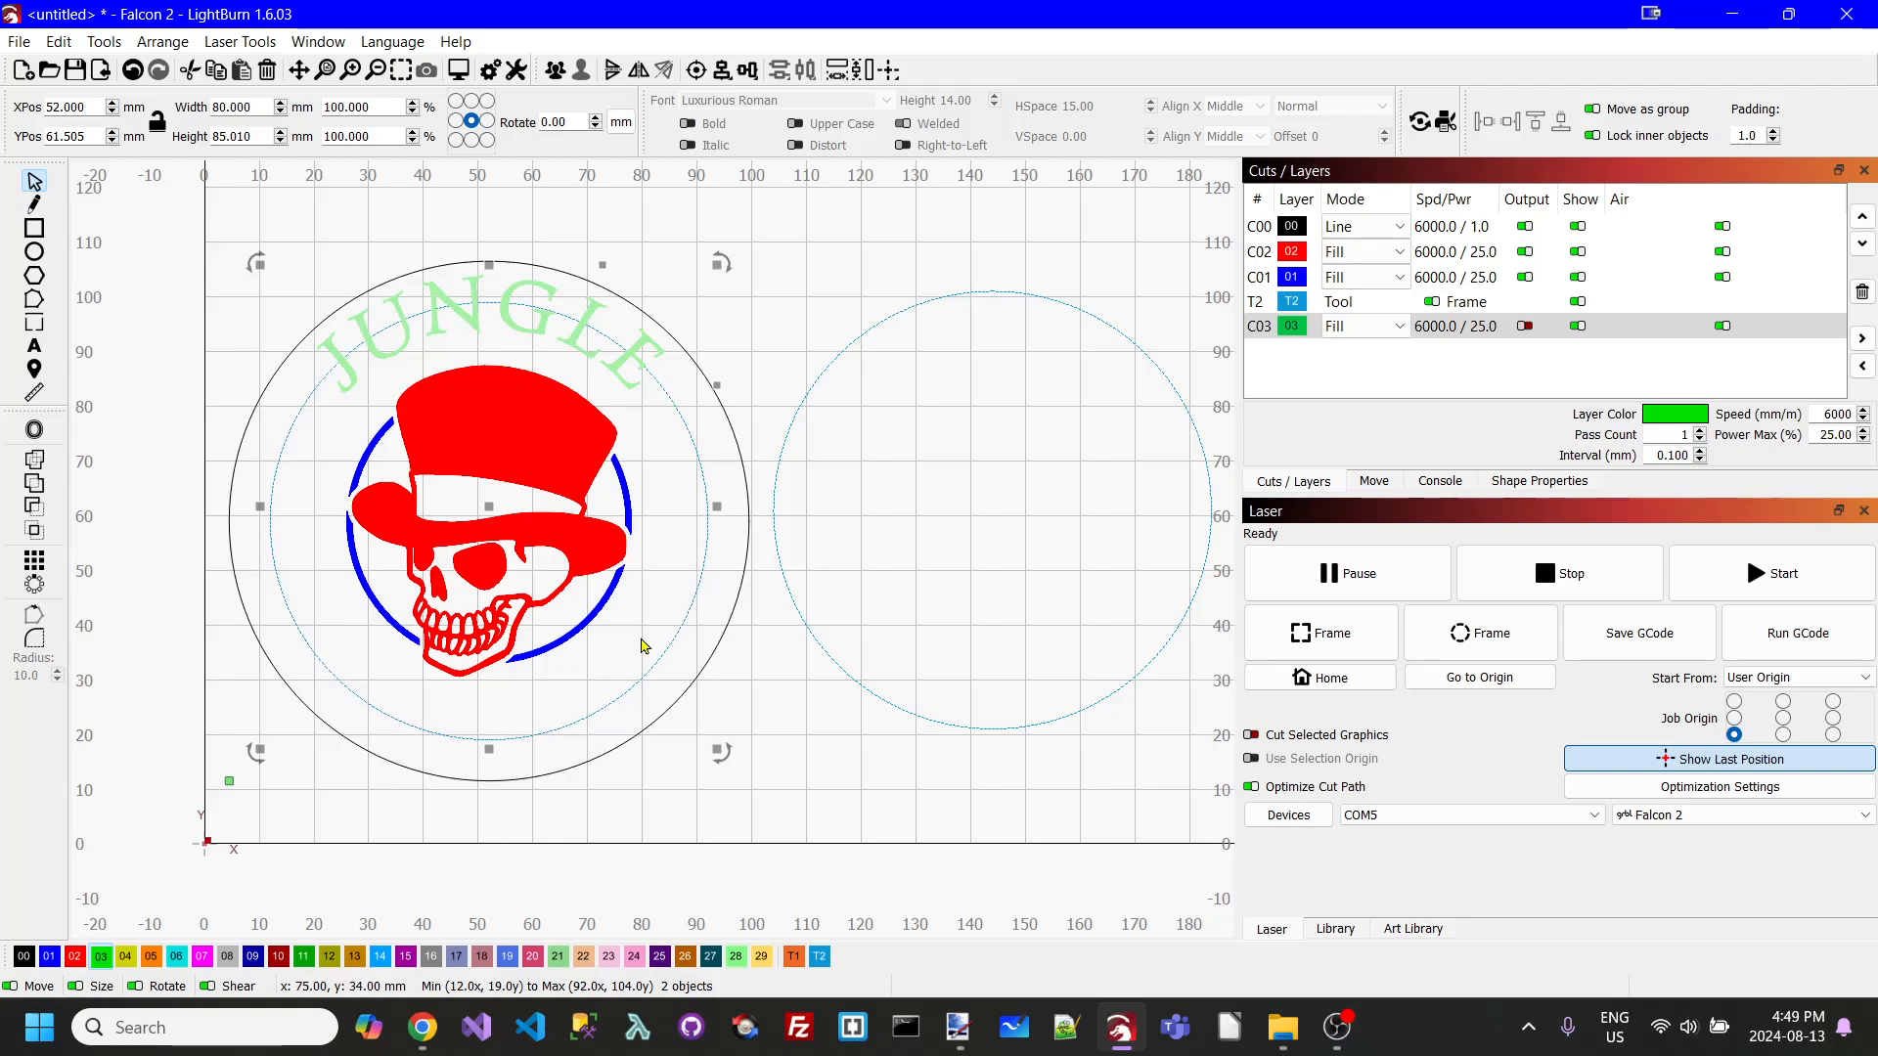
left_click(1523, 326)
left_click(839, 262)
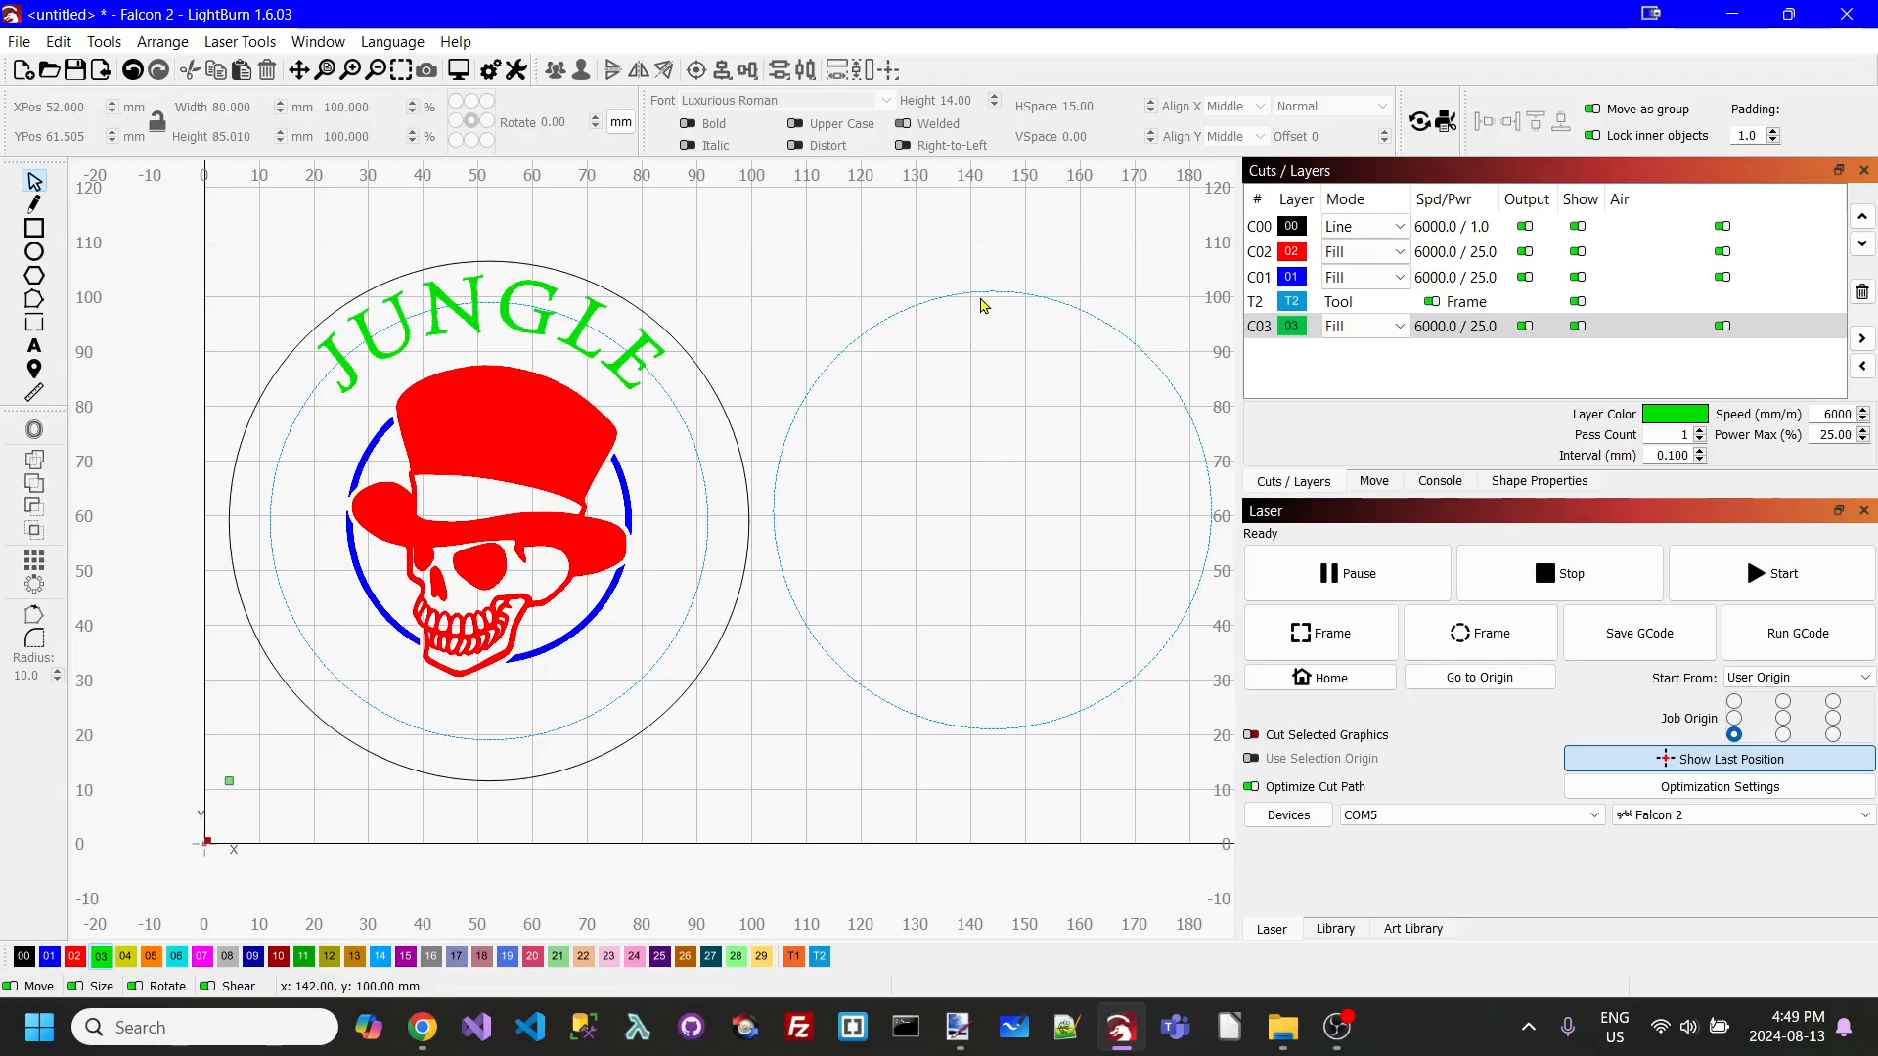
- Add the text JUICE on green layer 03 above the copied T2 circle beside the logo
left_click(981, 291)
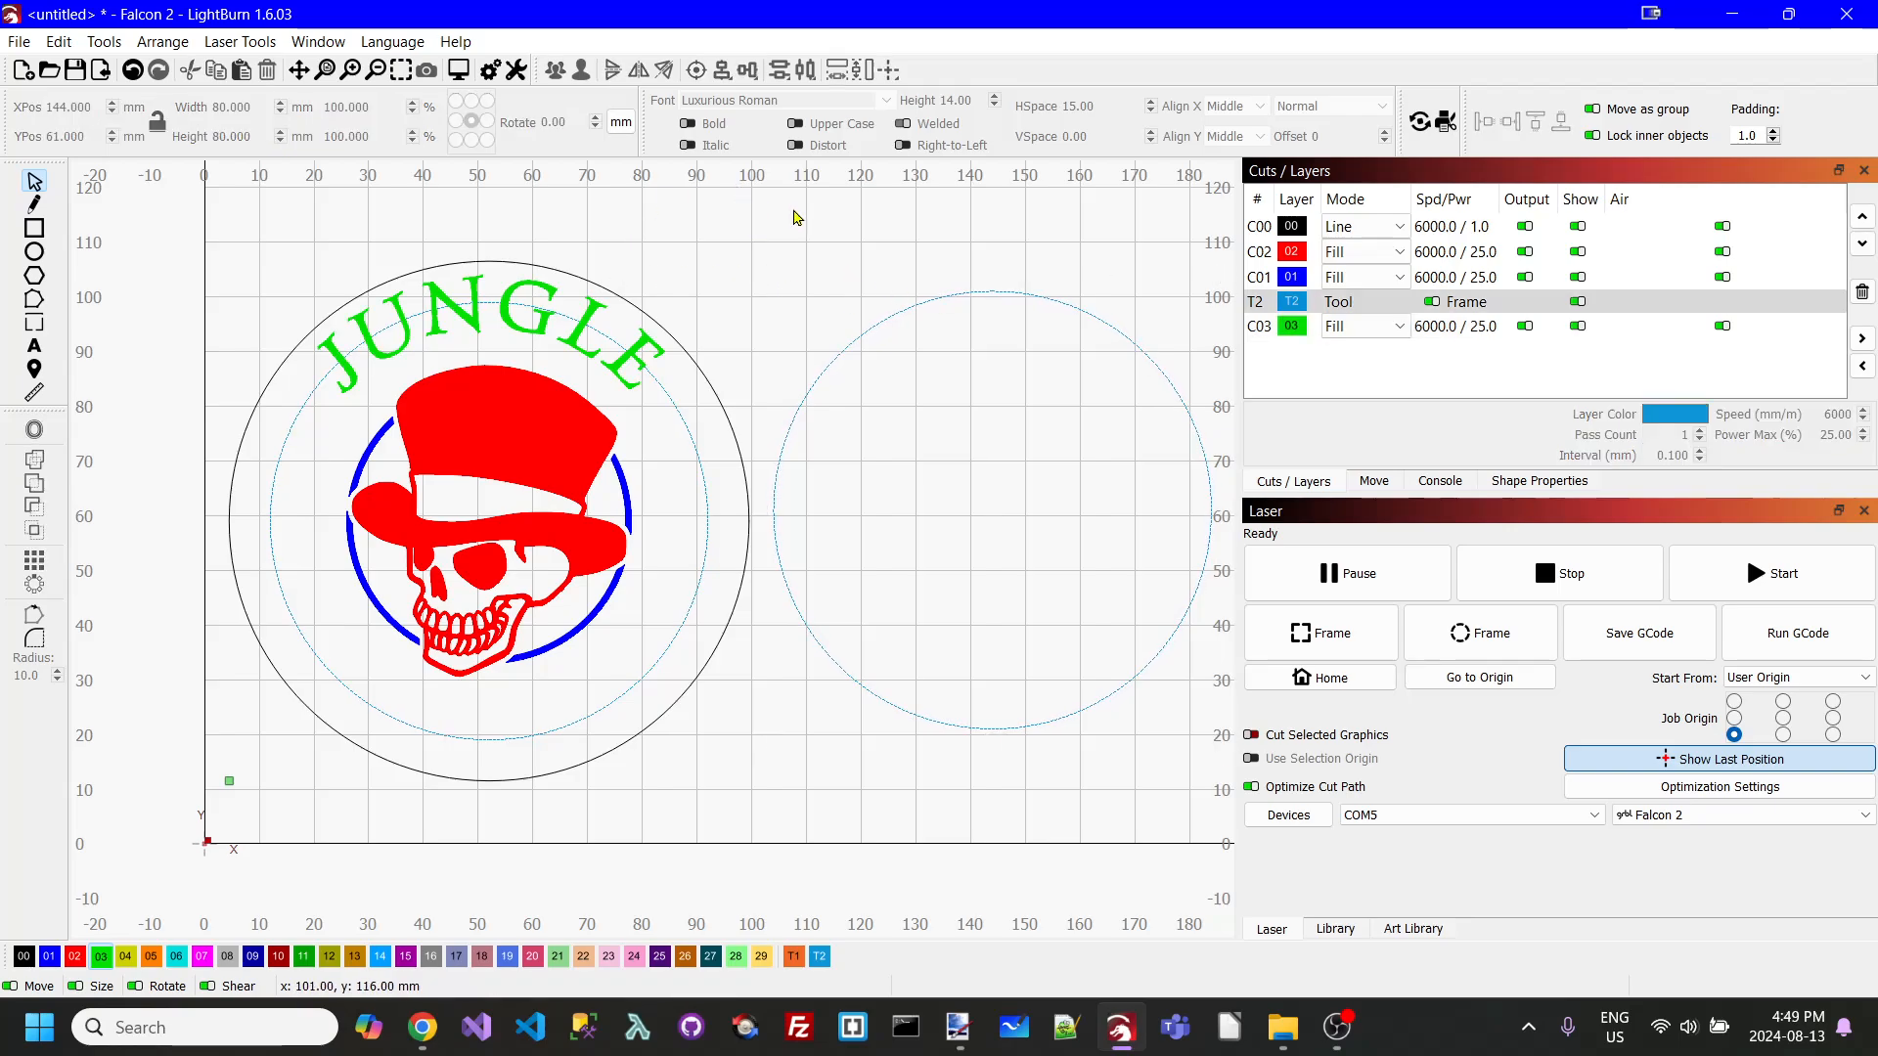
left_click(35, 347)
left_click(834, 286)
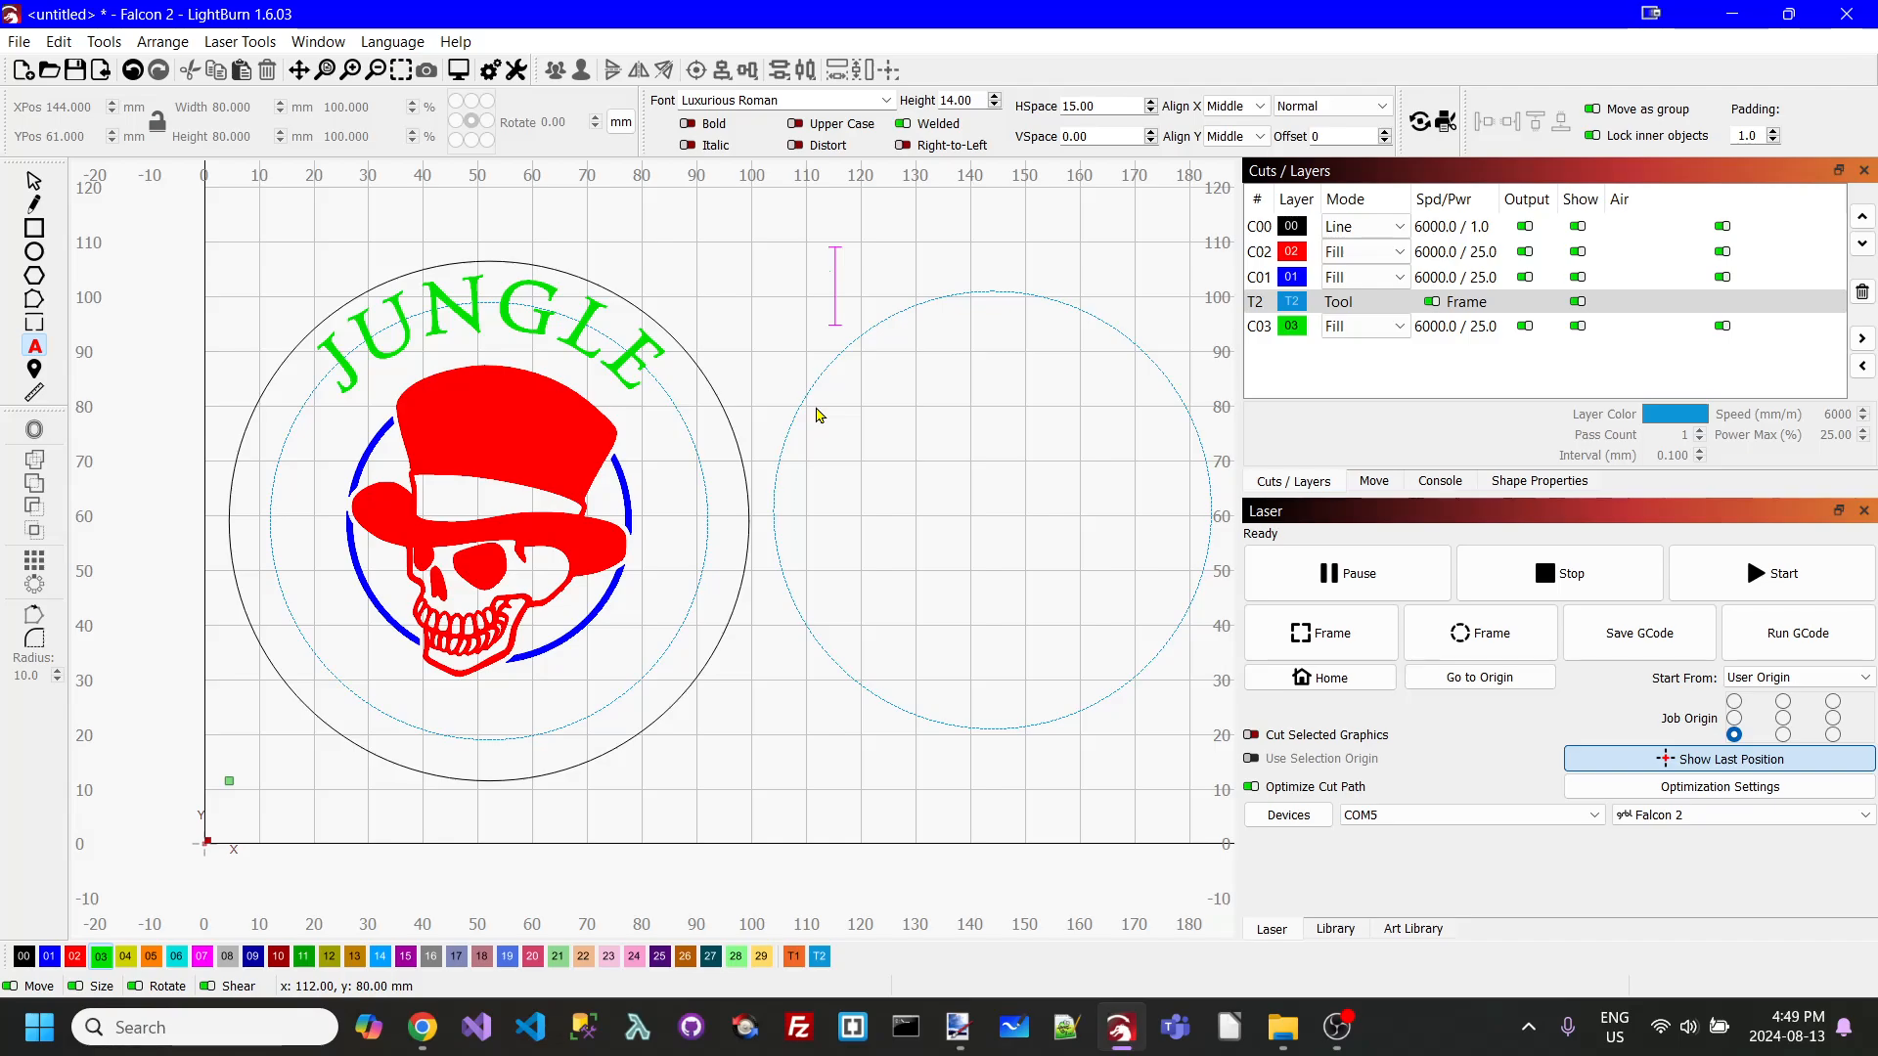
type("JUICE")
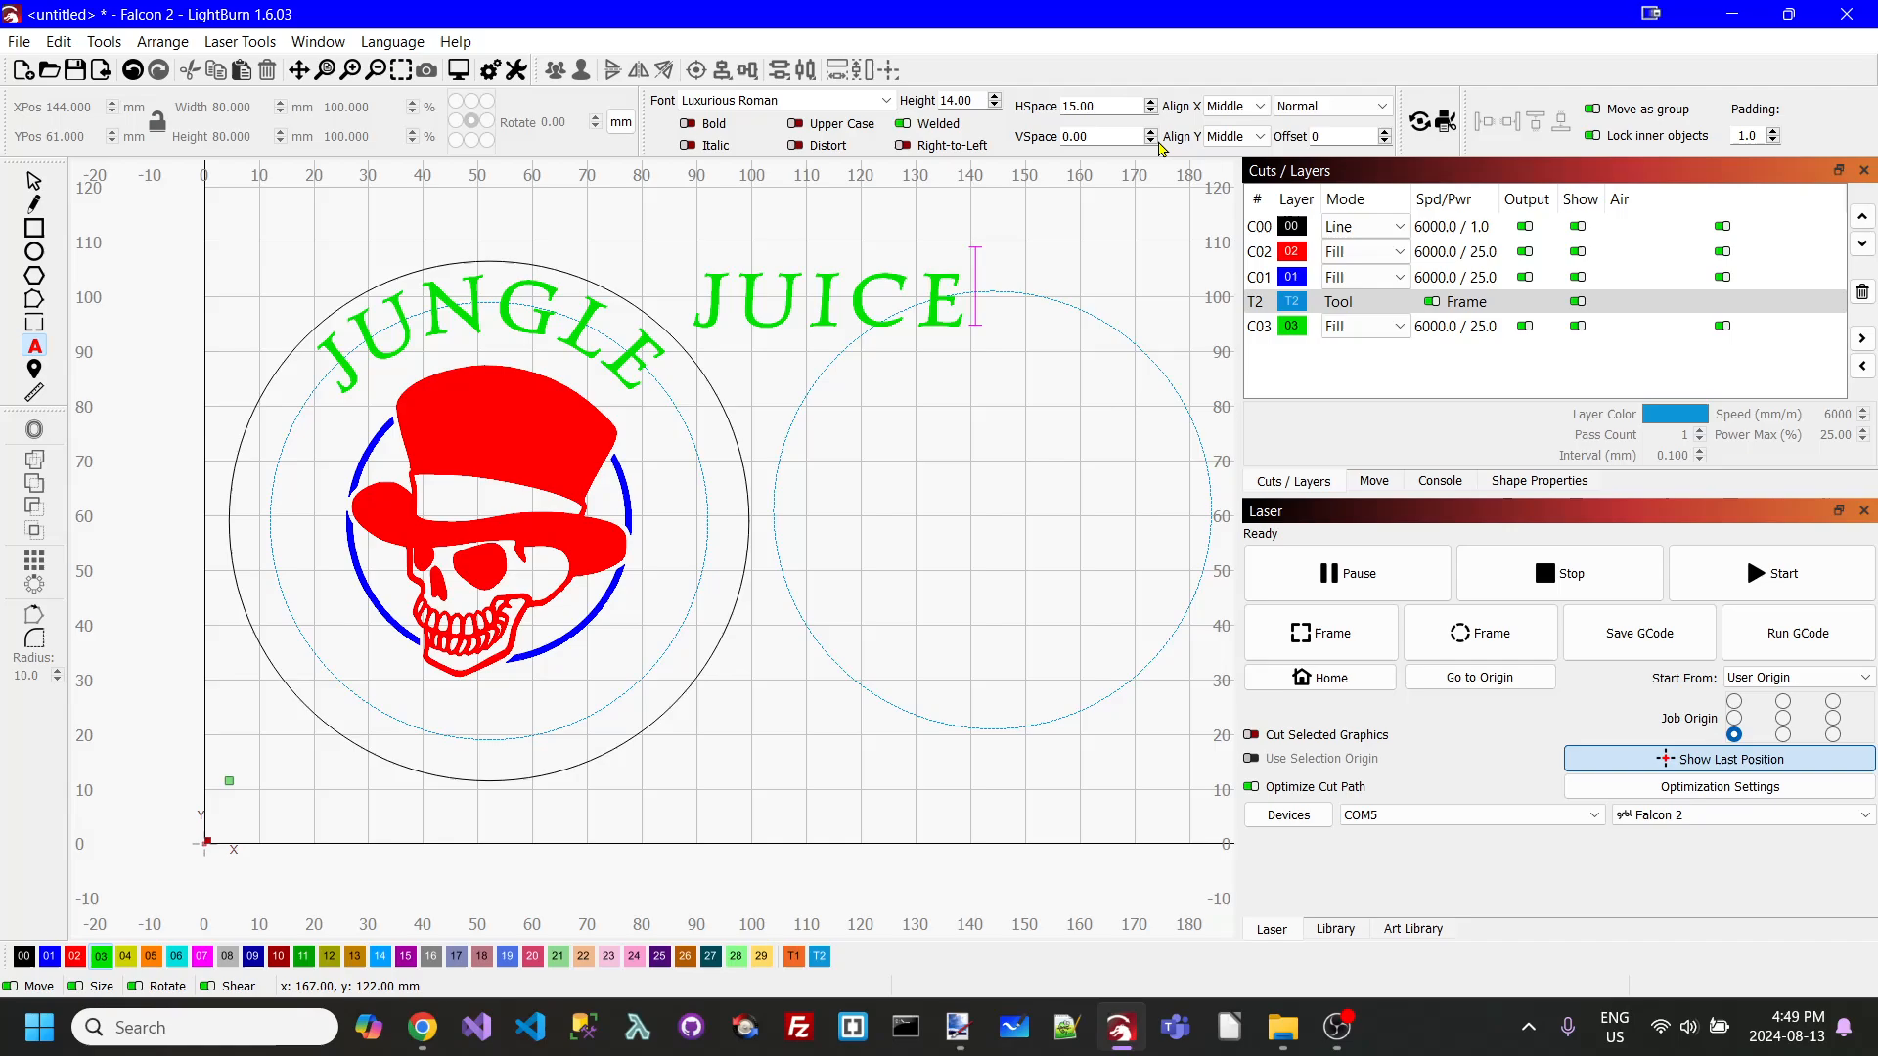
left_click(35, 180)
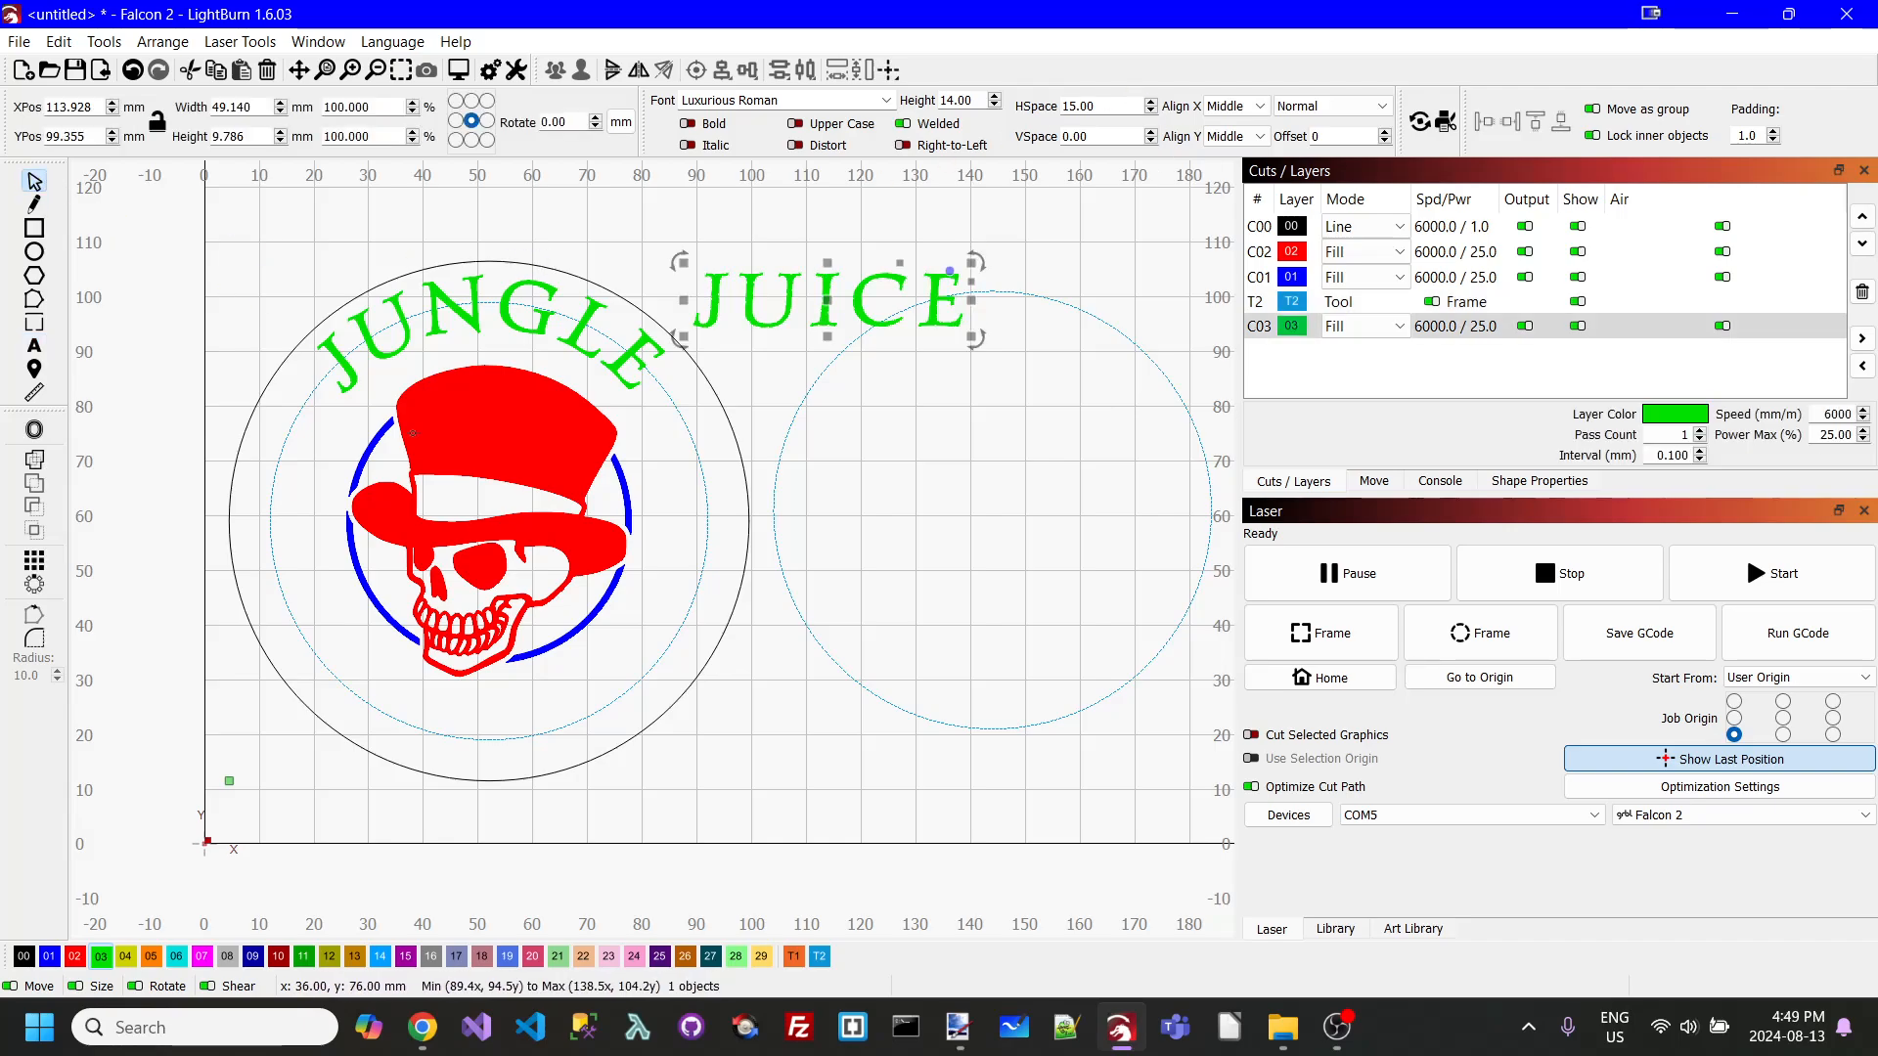
- Apply the copied T2 circle as the path for the JUICE text, curving it along the circle's lower edge
left_click(995, 727, "shift")
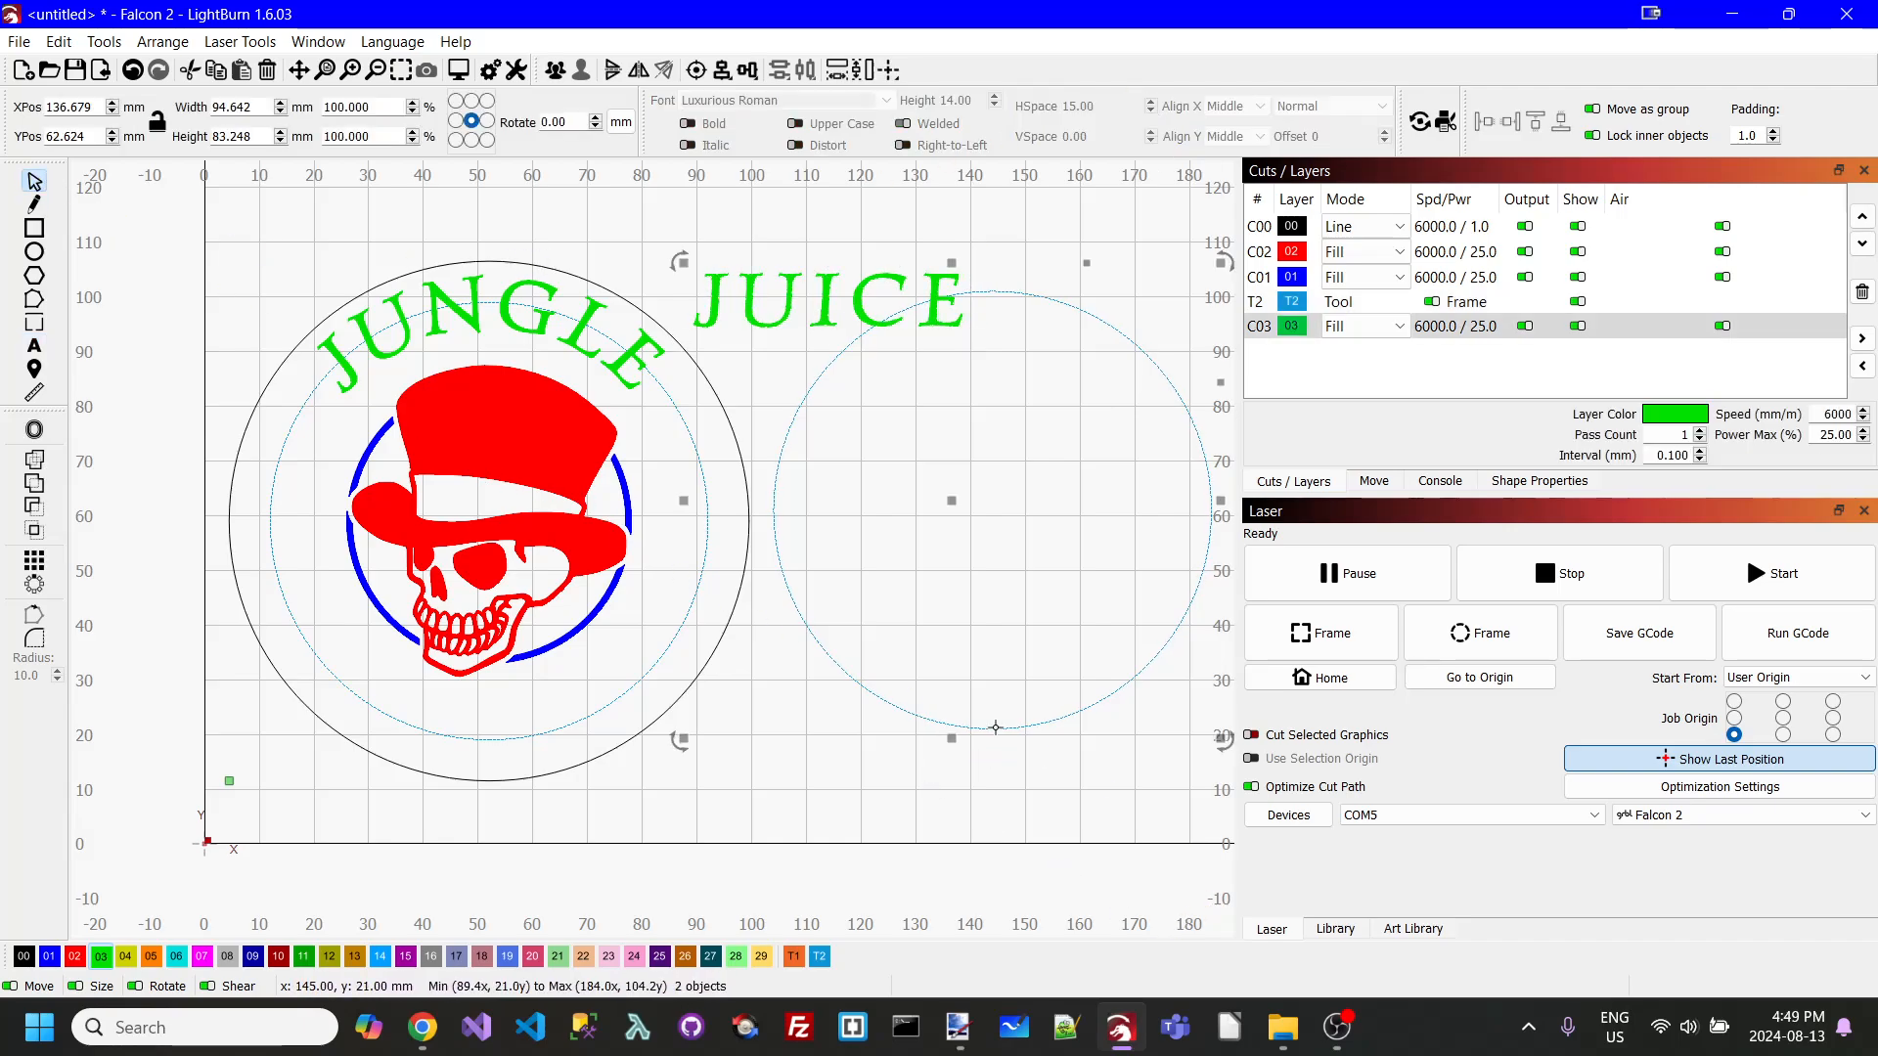
right_click(996, 726)
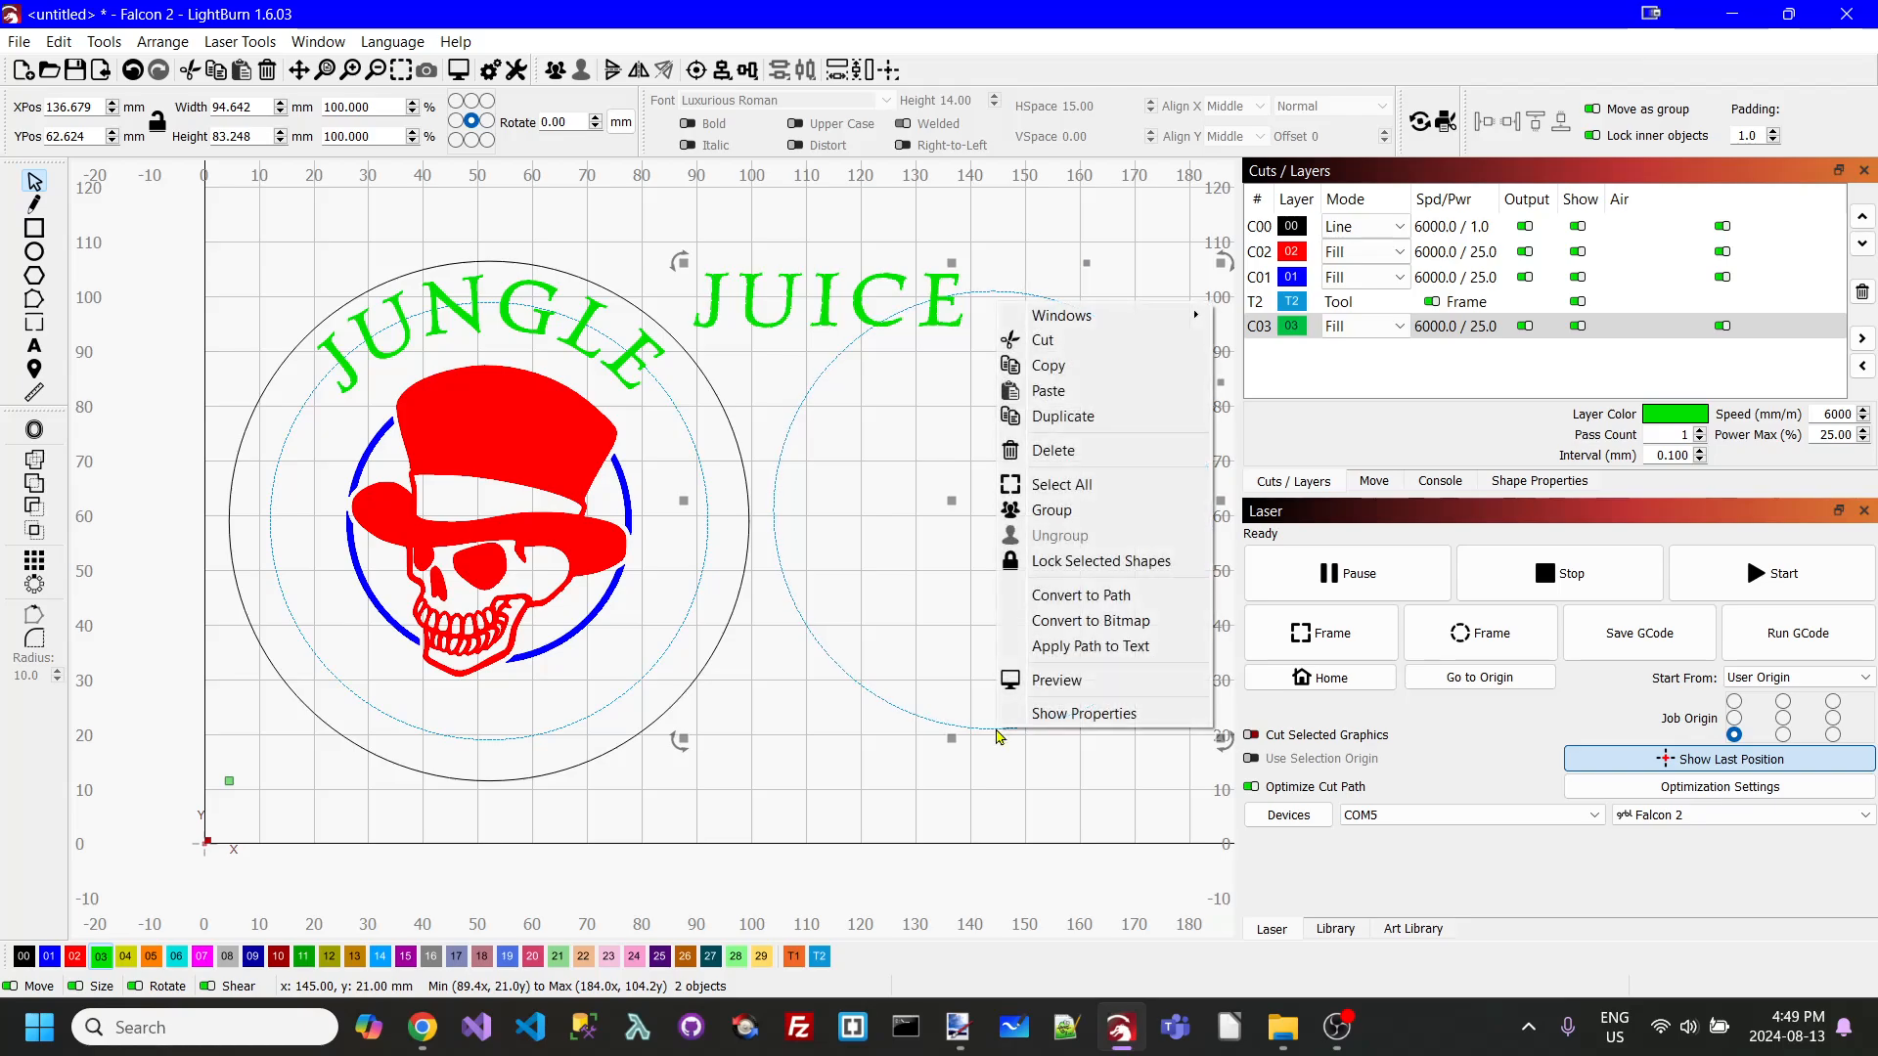
left_click(1106, 648)
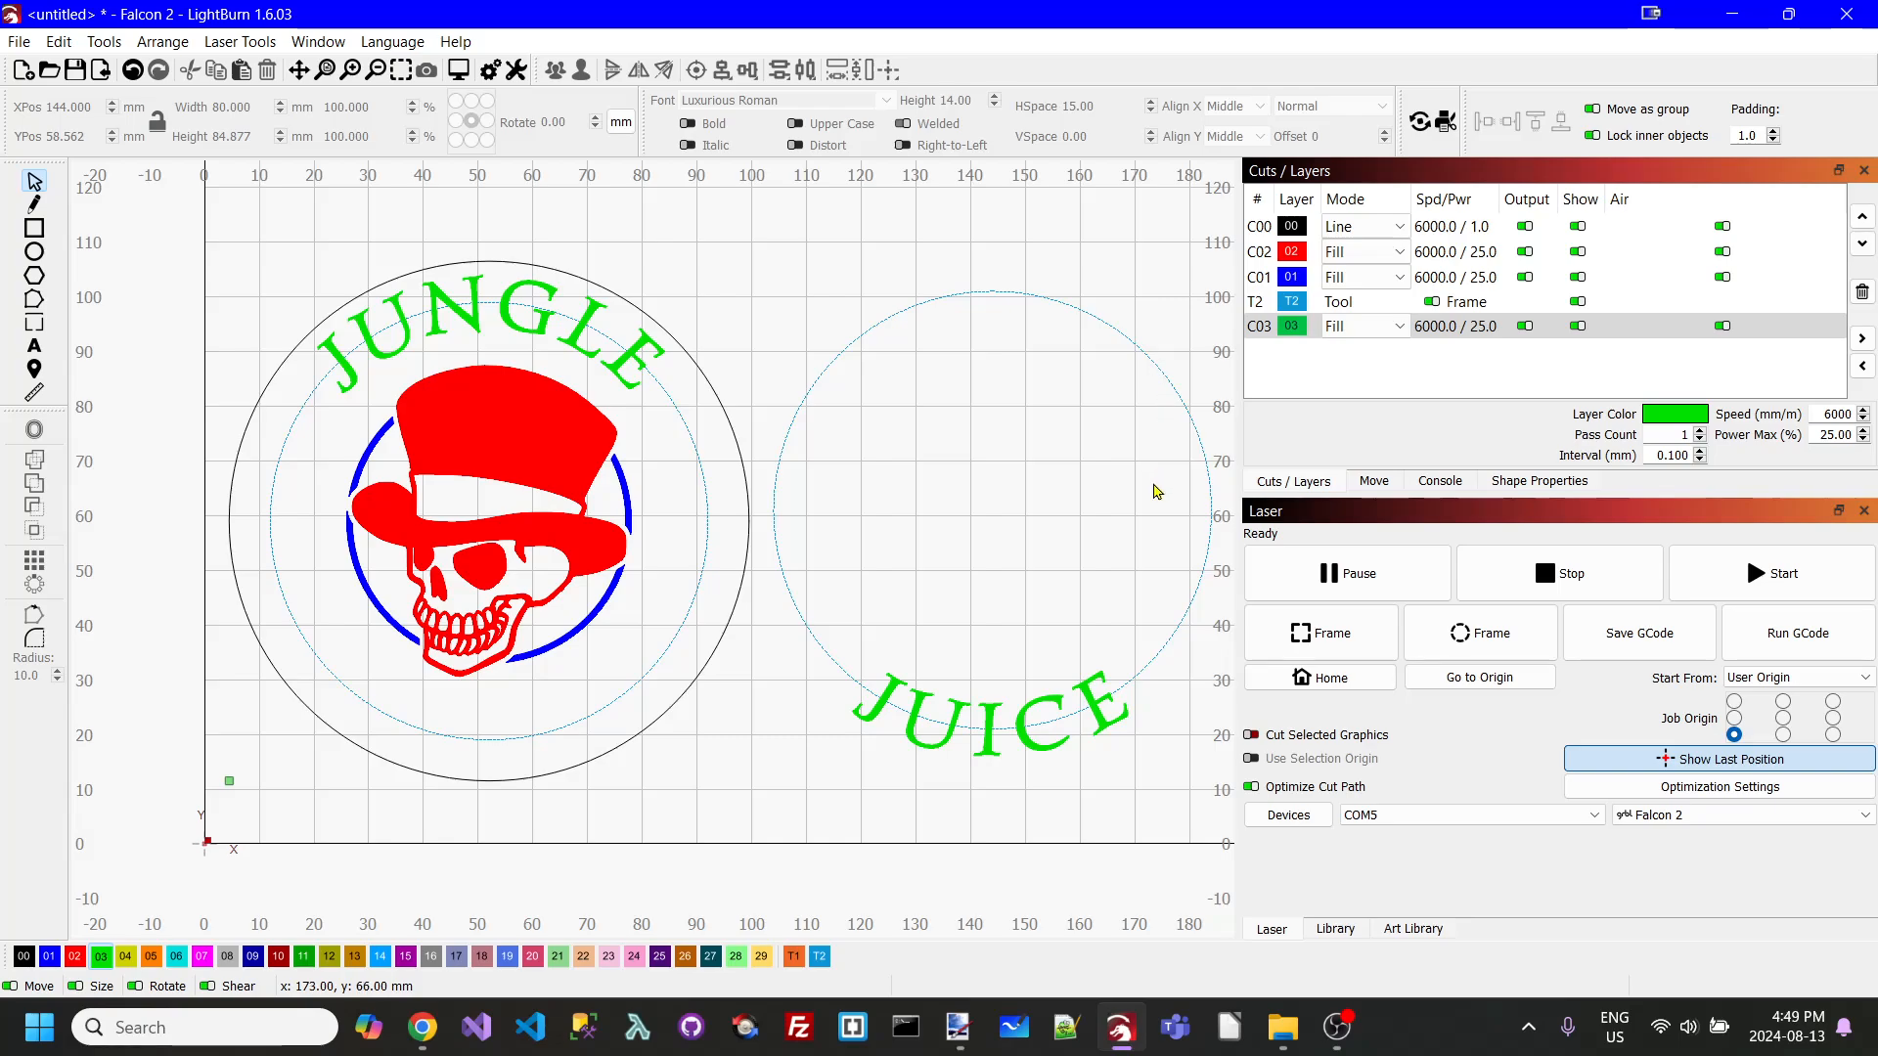
- Align the centre of the copied T2 circle carrying JUICE with the T2 circle around the skull
left_click(1166, 377)
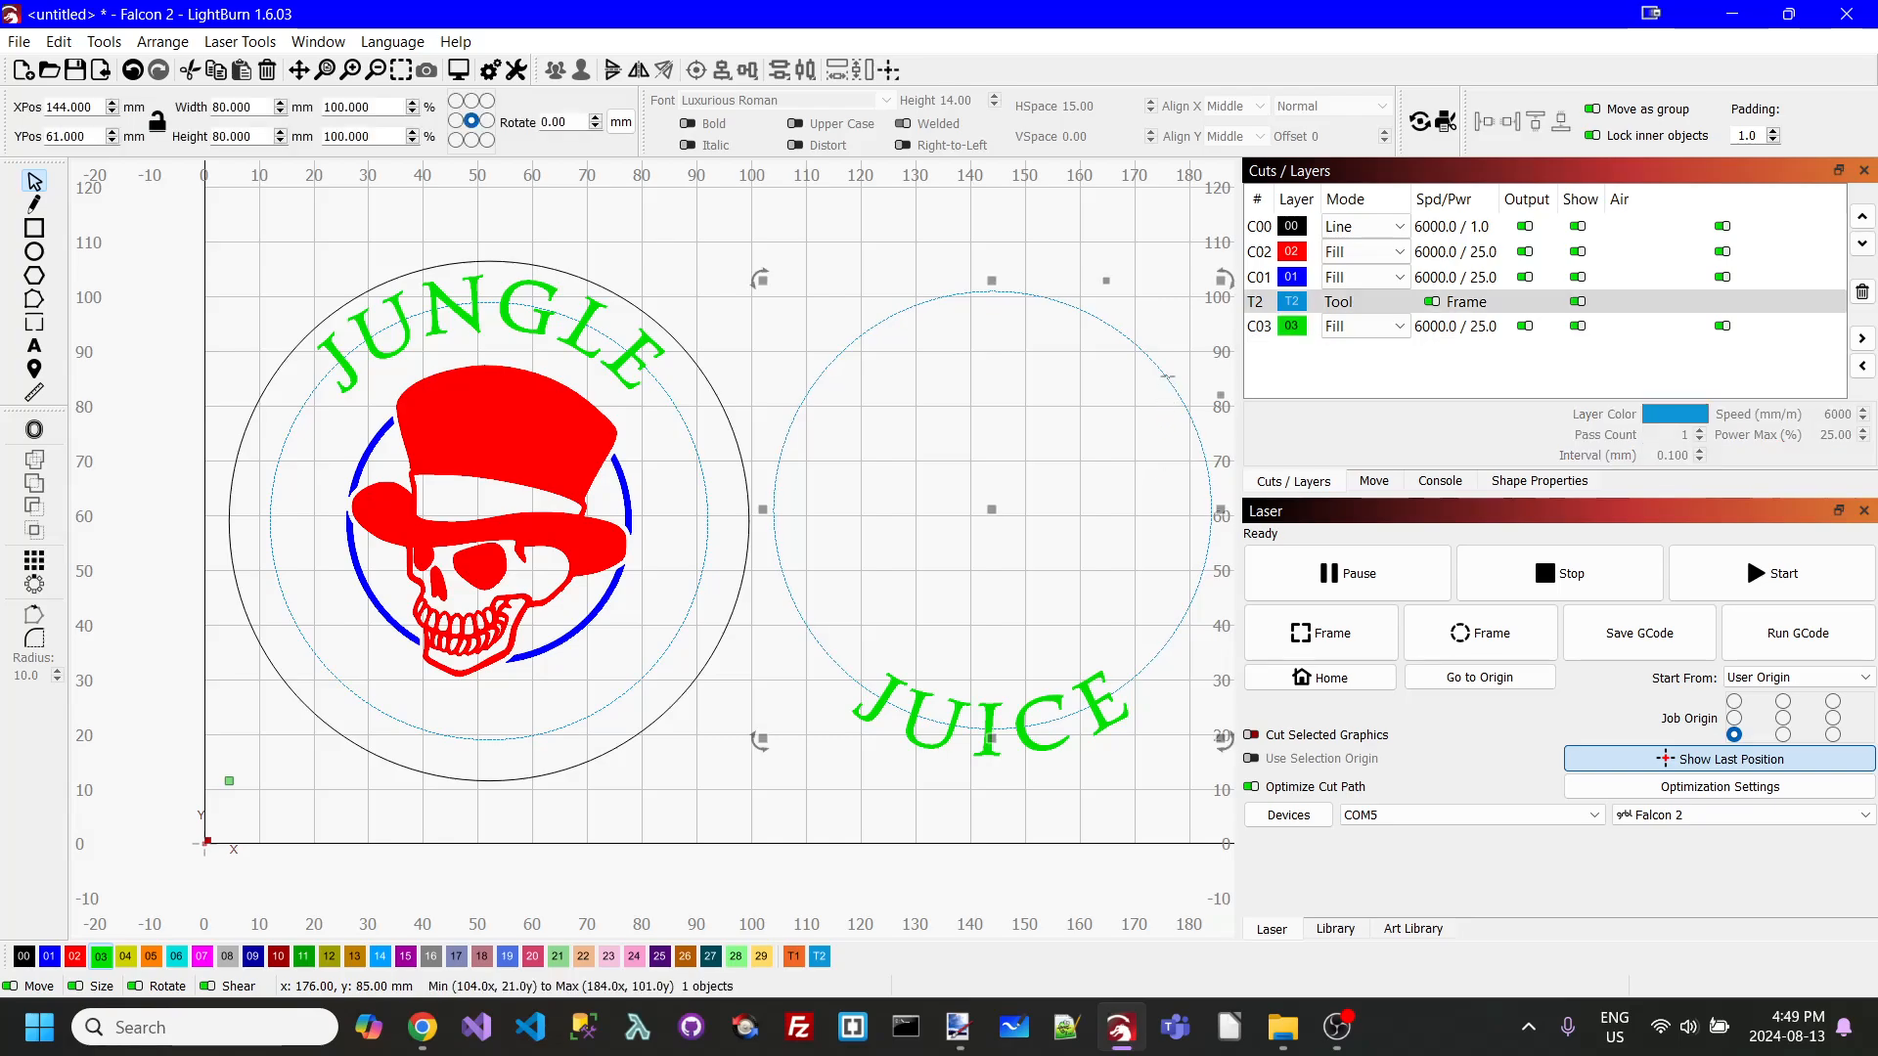
left_click(688, 437)
left_click(688, 437, "shift")
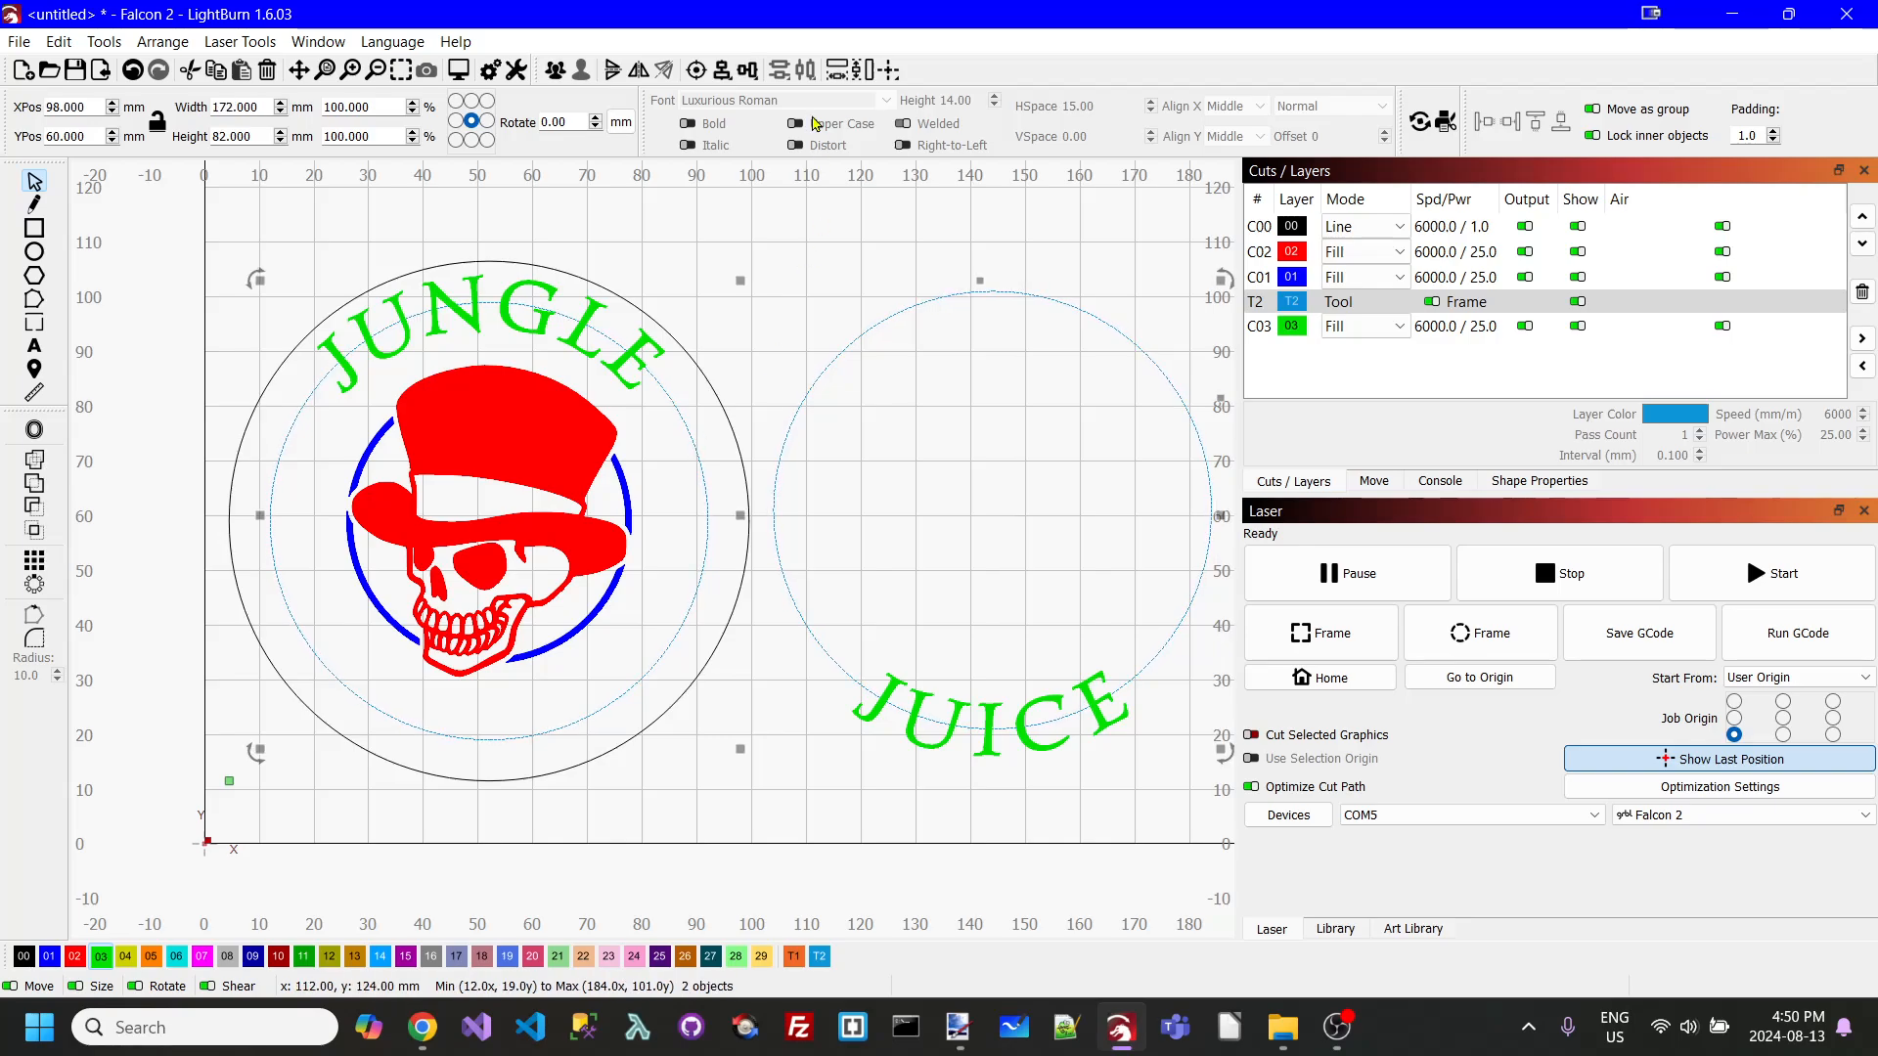
left_click(695, 70)
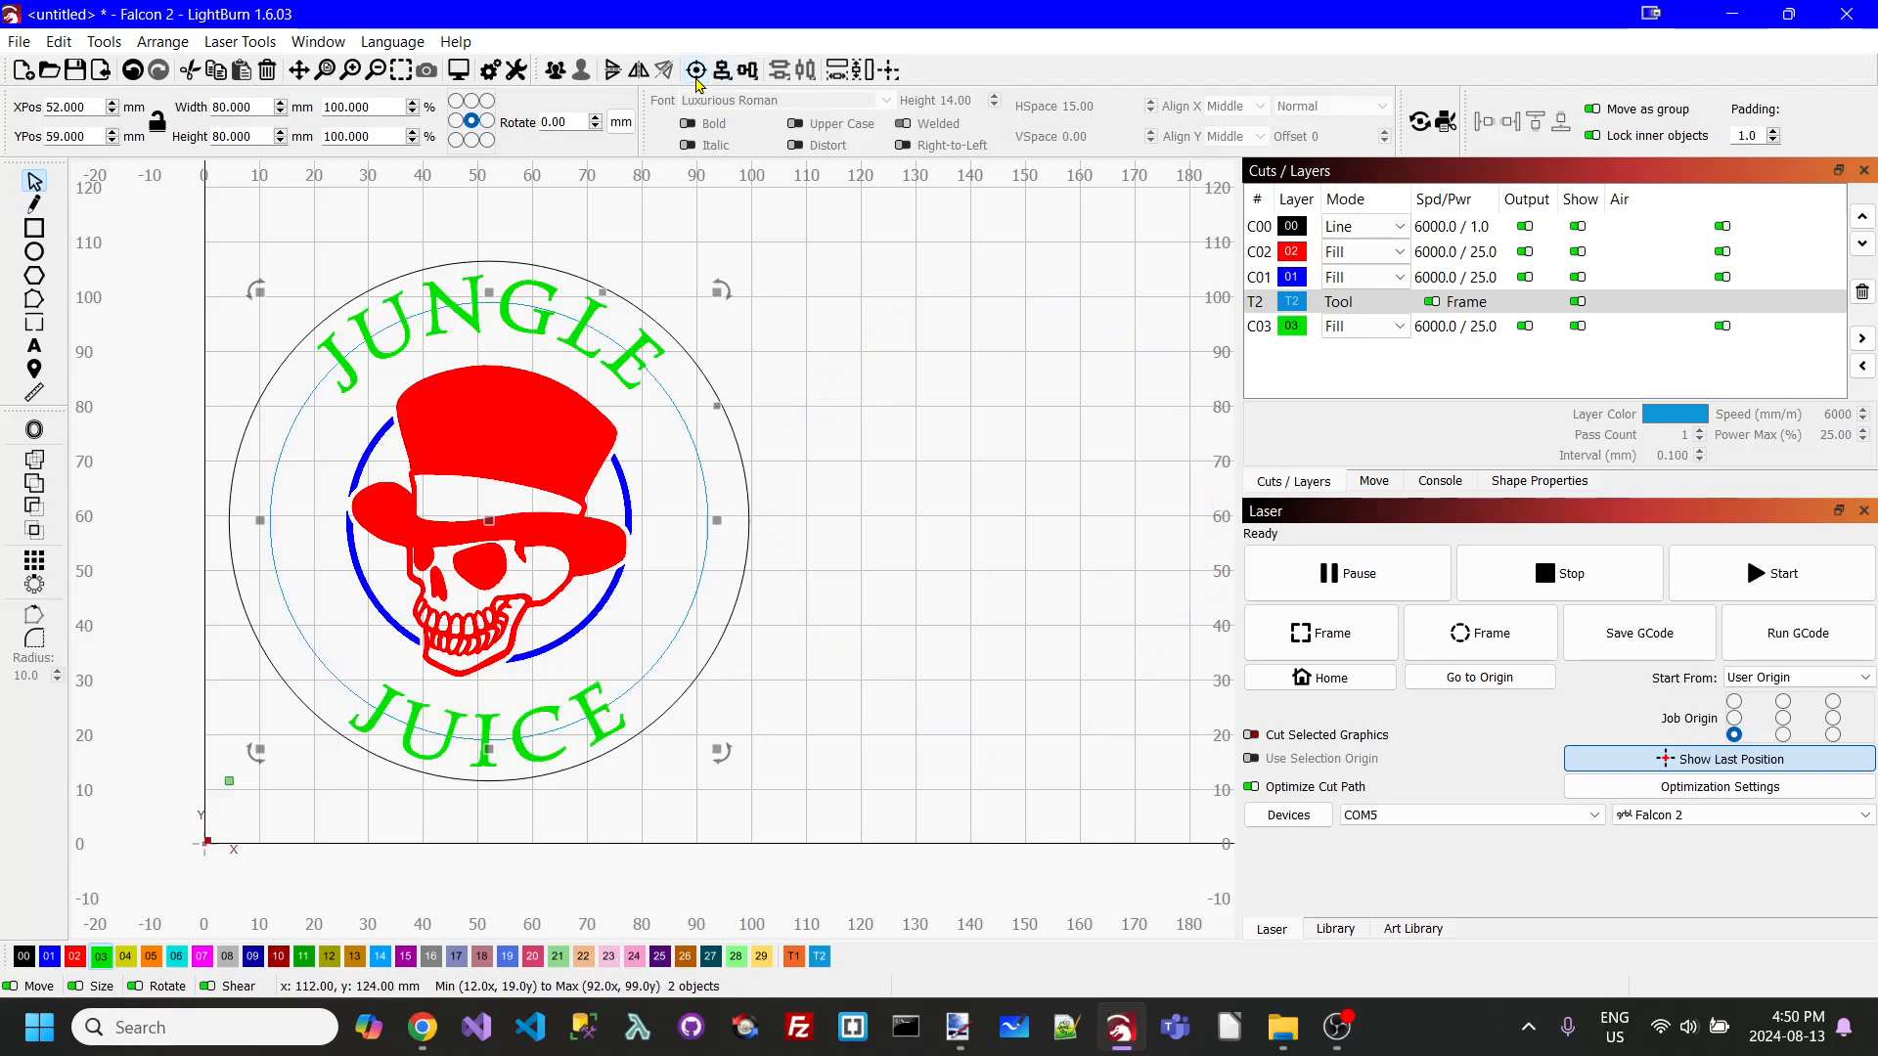
left_click(935, 365)
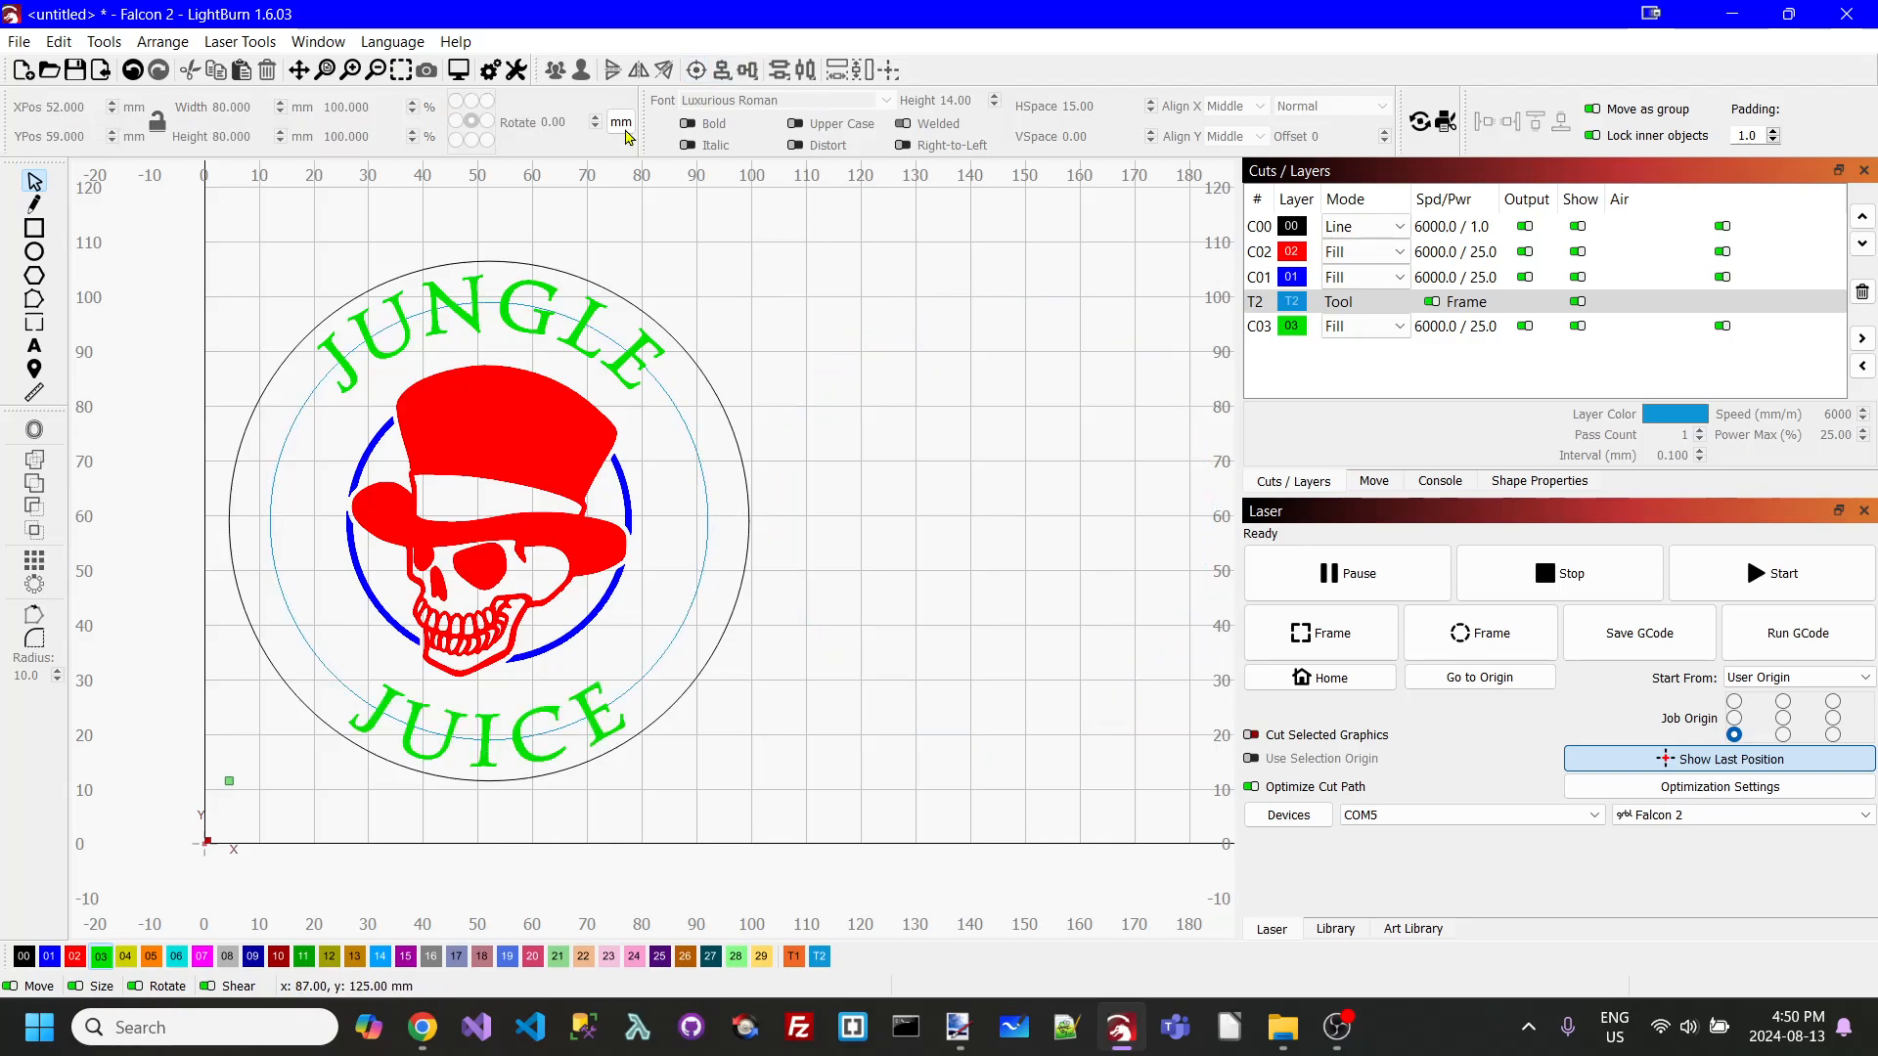
- Preview the engraving of the complete logo and close the preview
left_click(457, 71)
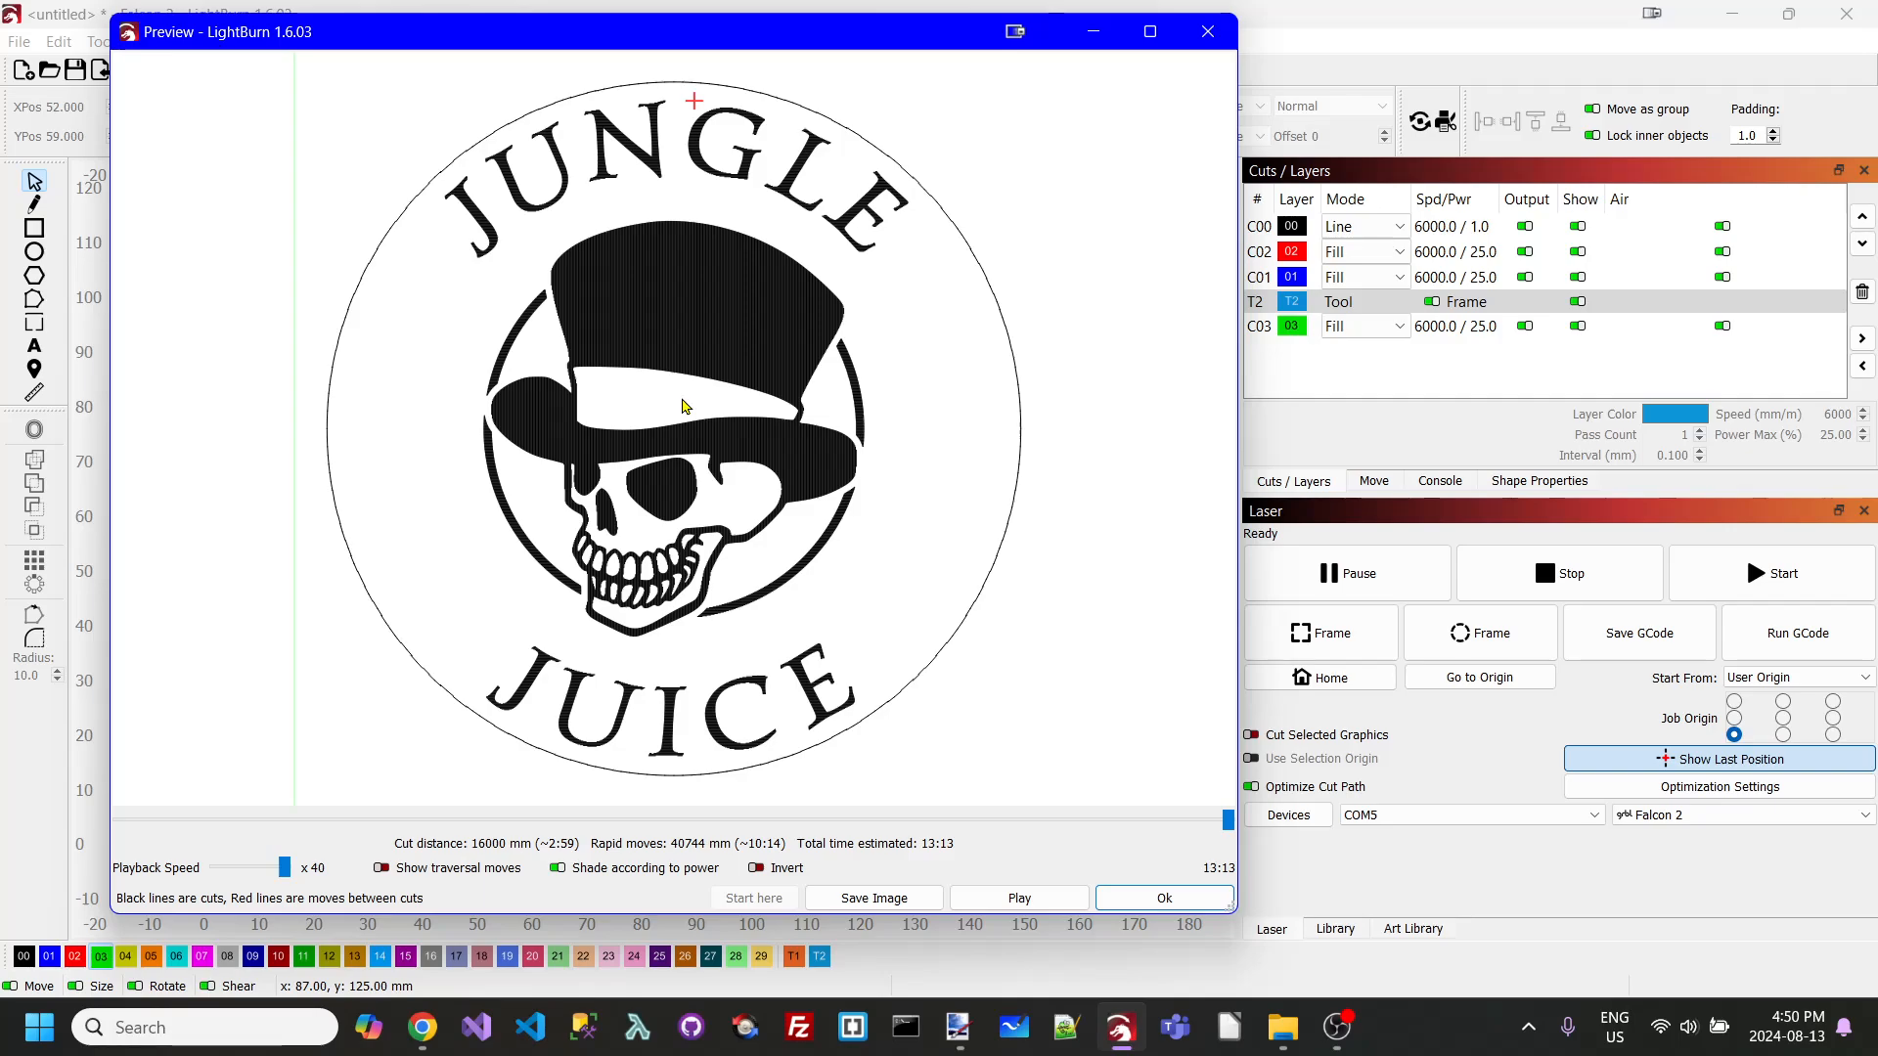
left_click(1166, 905)
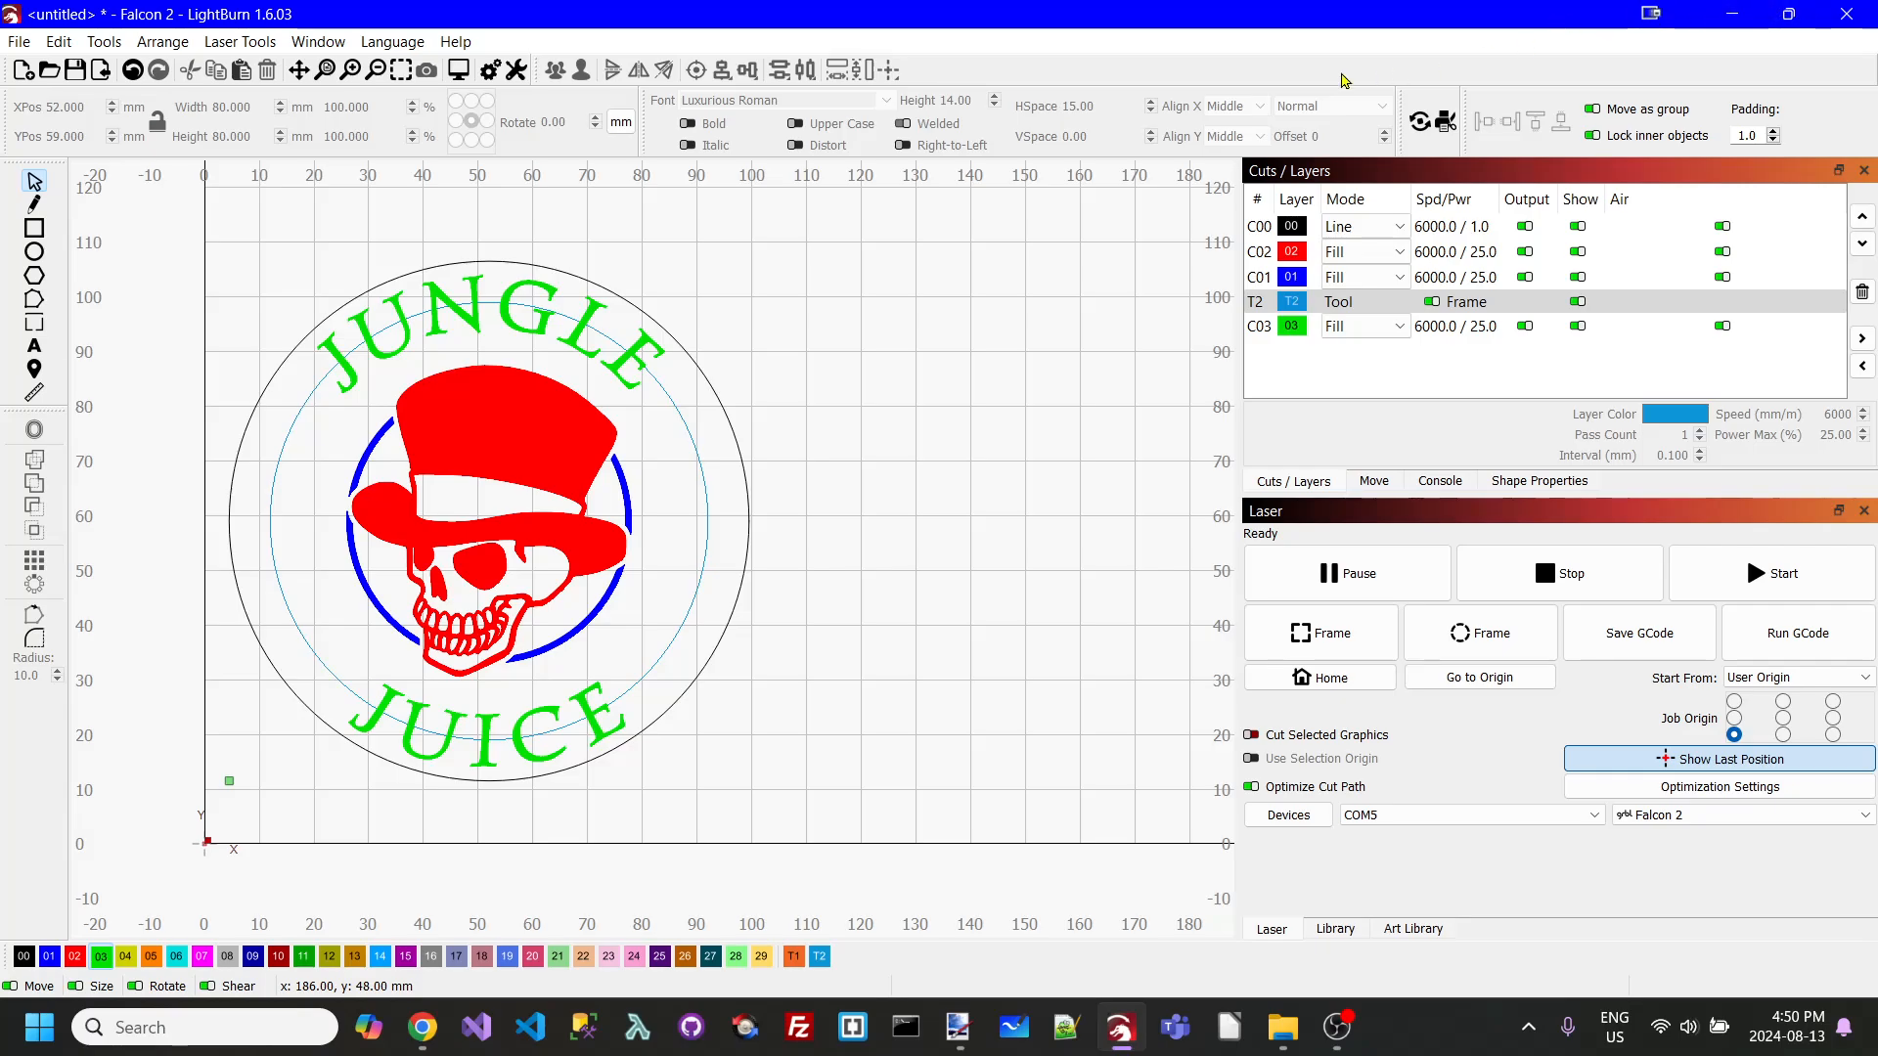